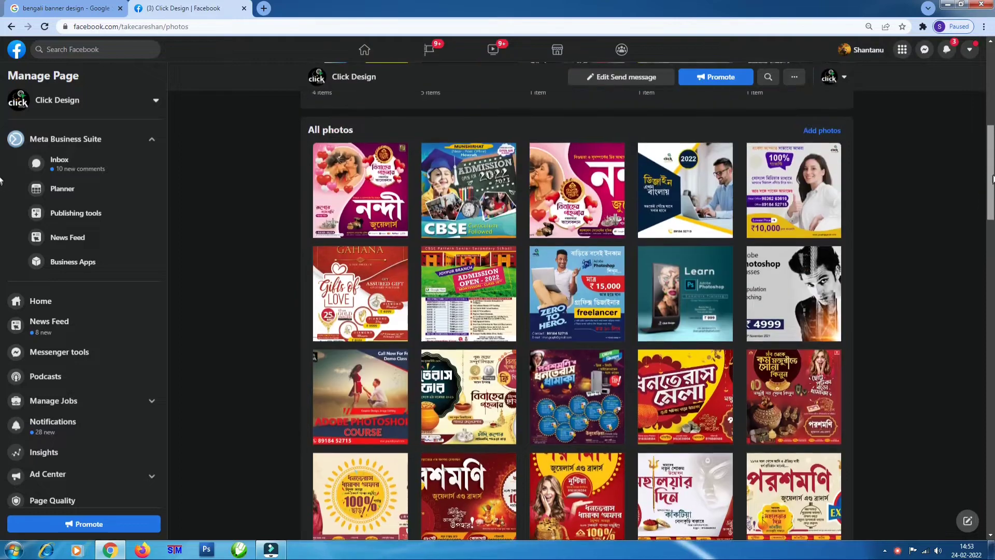
- Browse the design gallery, viewing the ₹10,000 ad, Photoshop course ad, jewellery and Nandi designs
left_click(798, 247)
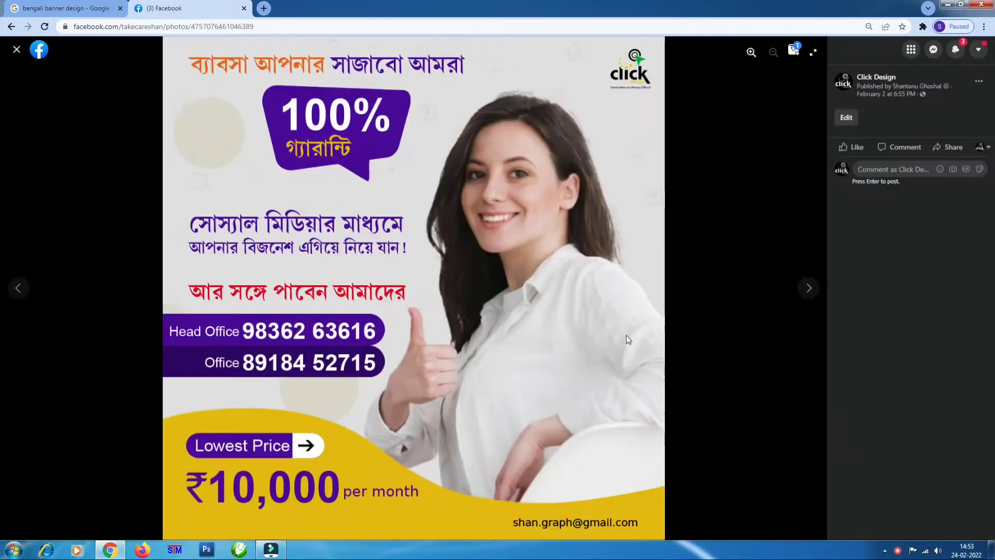
key("Escape")
left_click(841, 230)
left_click(17, 49)
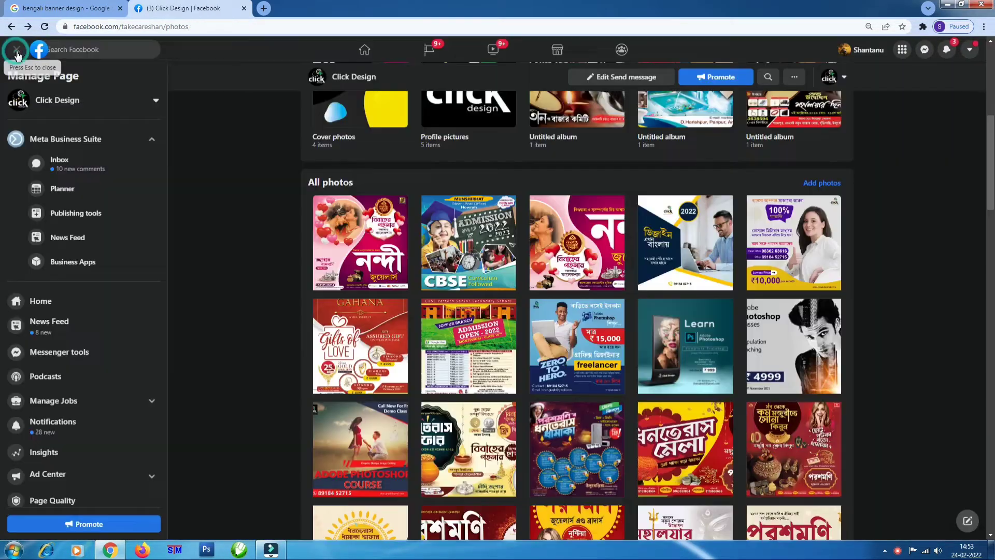
scroll(1, 270, "down", 3)
scroll(1, 270, "down", 3)
left_click(685, 205)
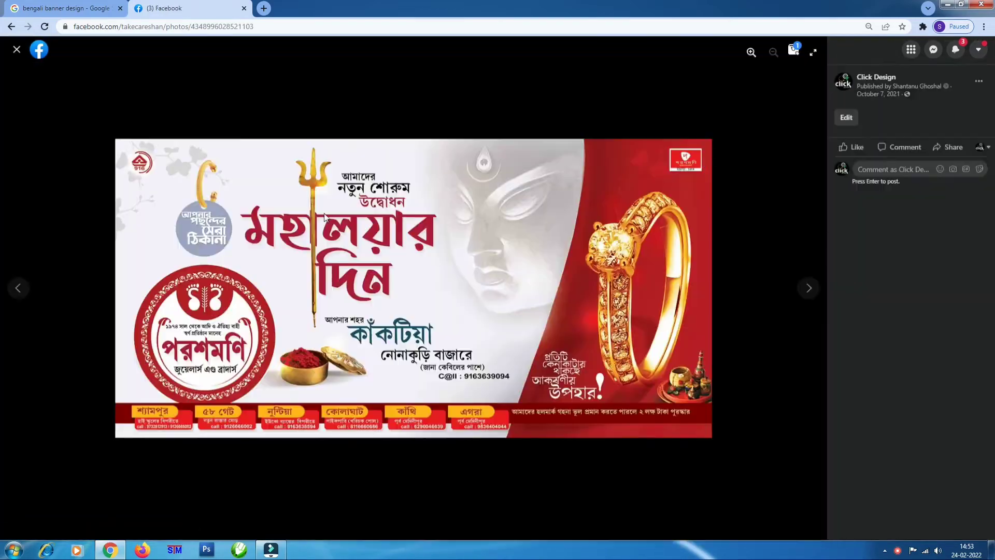
left_click(16, 49)
left_click(816, 276)
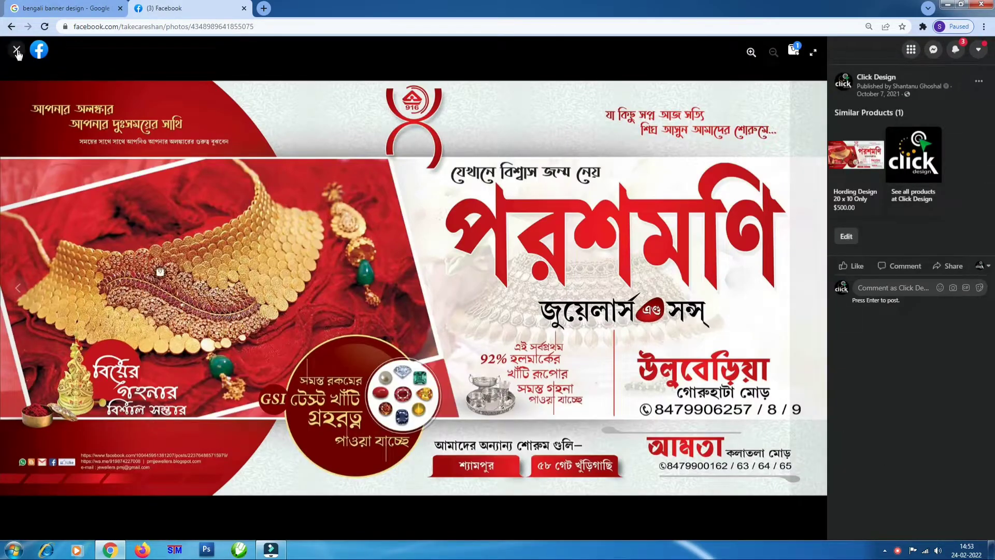
left_click(16, 50)
left_click(685, 184)
left_click(16, 50)
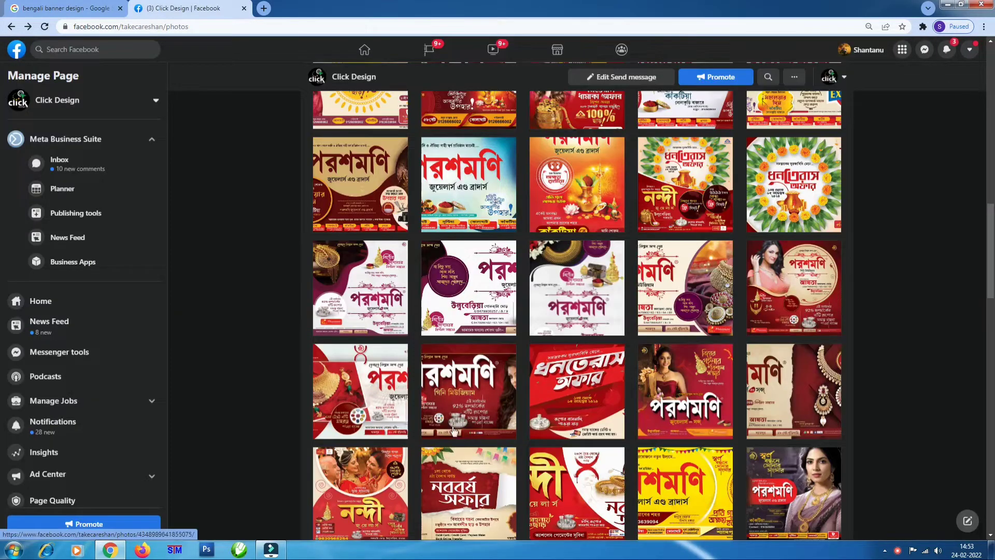
scroll(466, 311, "up", 4)
scroll(466, 311, "down", 7)
scroll(515, 258, "down", 5)
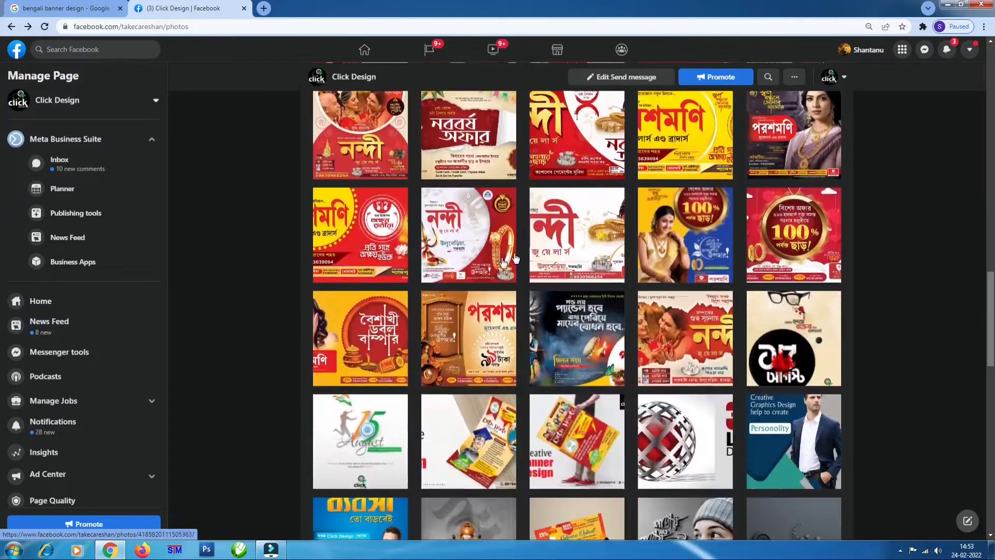
- Keep browsing, viewing the leaflet, Kolkata, ULUBERIA showroom and Sharad Samman posters full size
left_click(482, 441)
key("Escape")
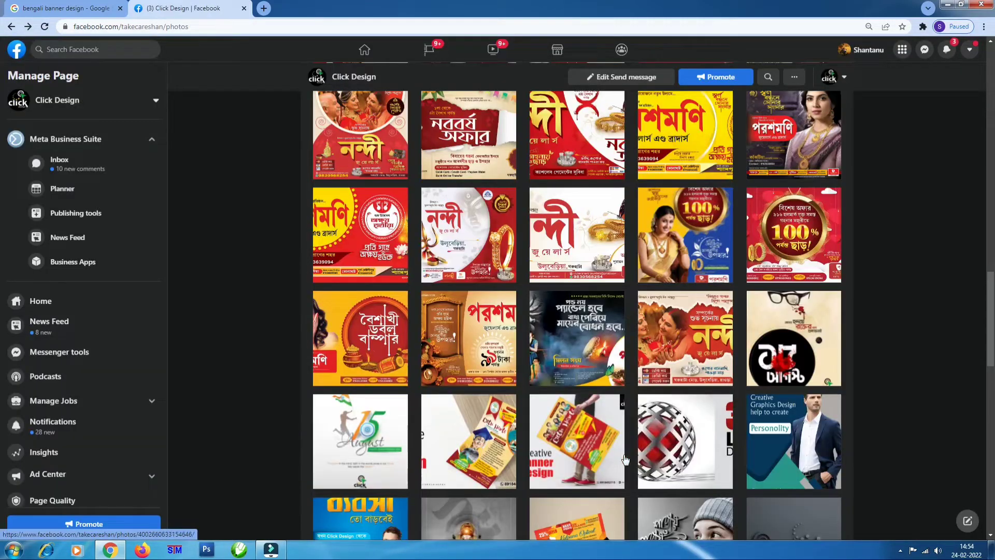
scroll(625, 460, "down", 3)
scroll(815, 257, "down", 2)
scroll(865, 398, "down", 6)
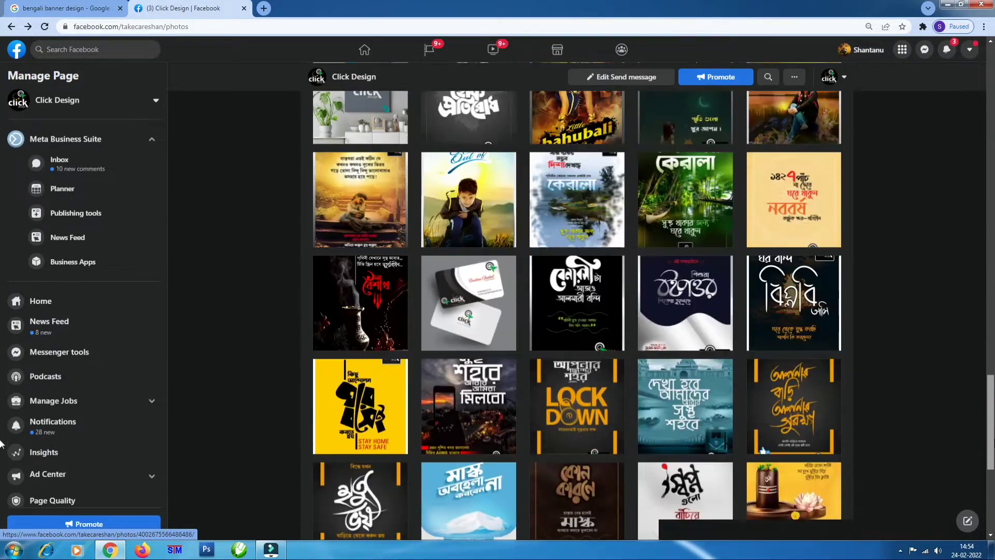
scroll(829, 311, "down", 1)
left_click(685, 309)
key("Escape")
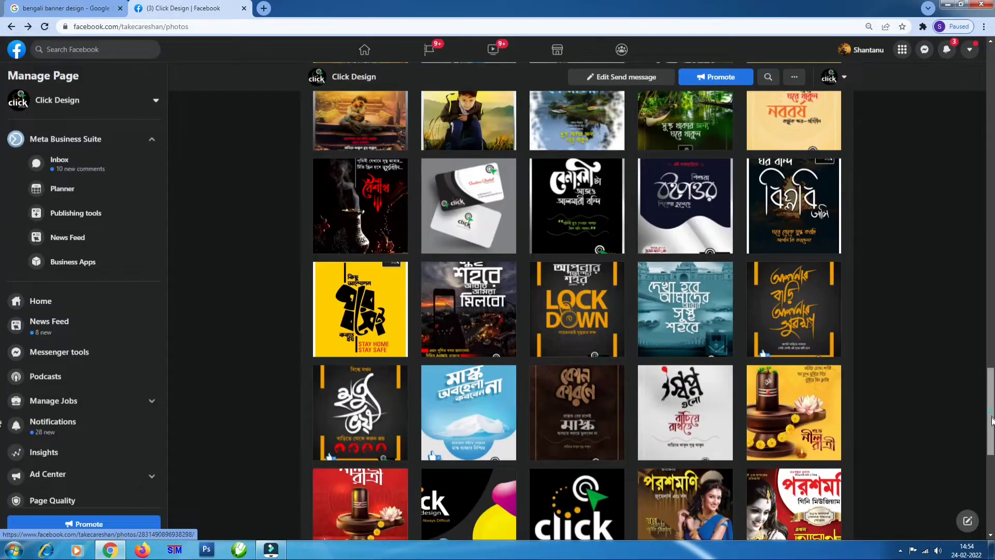
scroll(934, 205, "down", 2)
scroll(648, 322, "down", 4)
scroll(361, 437, "down", 1)
left_click(361, 437)
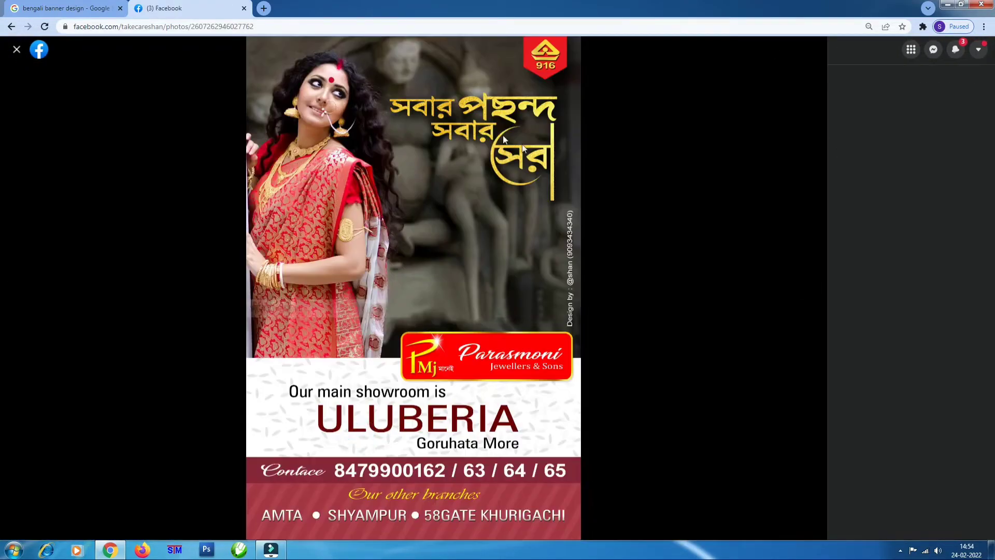
key("Escape")
scroll(726, 208, "down", 3)
scroll(519, 291, "down", 4)
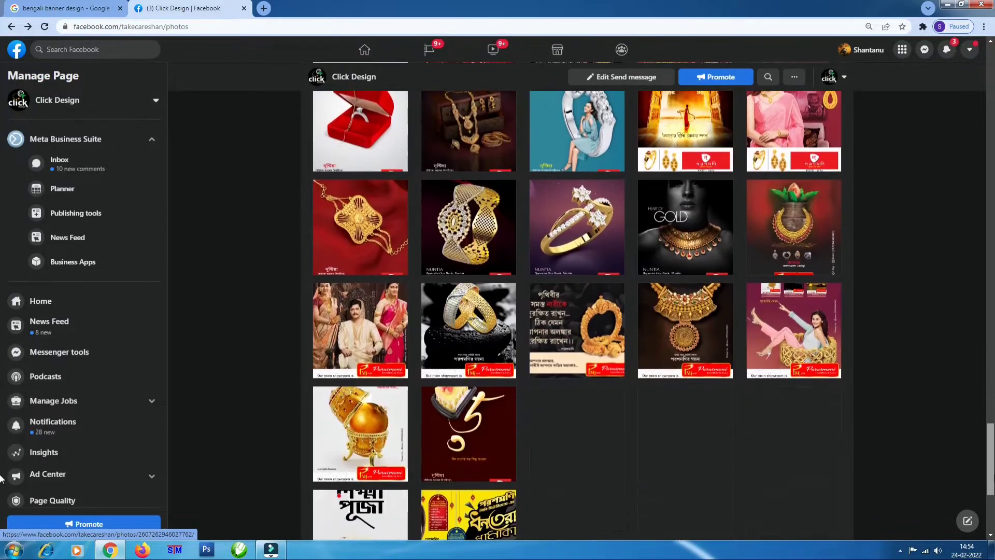
scroll(311, 384, "down", 2)
scroll(104, 467, "down", 3)
left_click(577, 243)
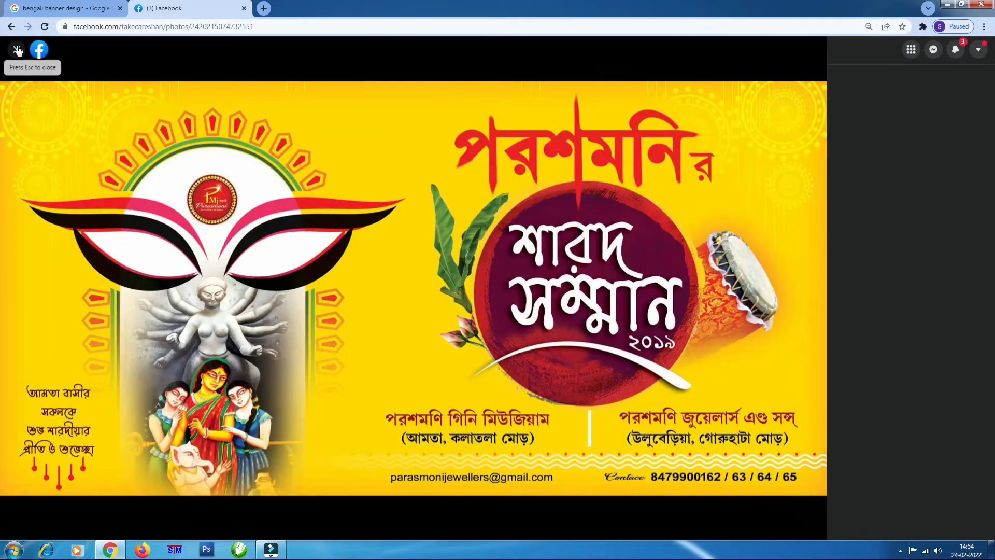
key("Escape")
scroll(726, 285, "down", 4)
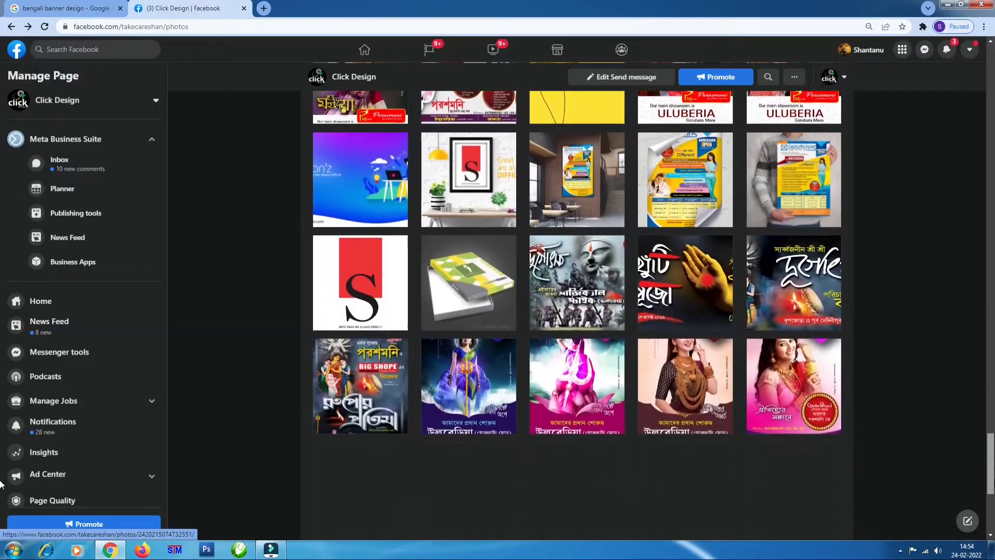
scroll(415, 389, "down", 4)
scroll(156, 466, "down", 4)
scroll(1, 513, "down", 4)
scroll(1, 498, "down", 4)
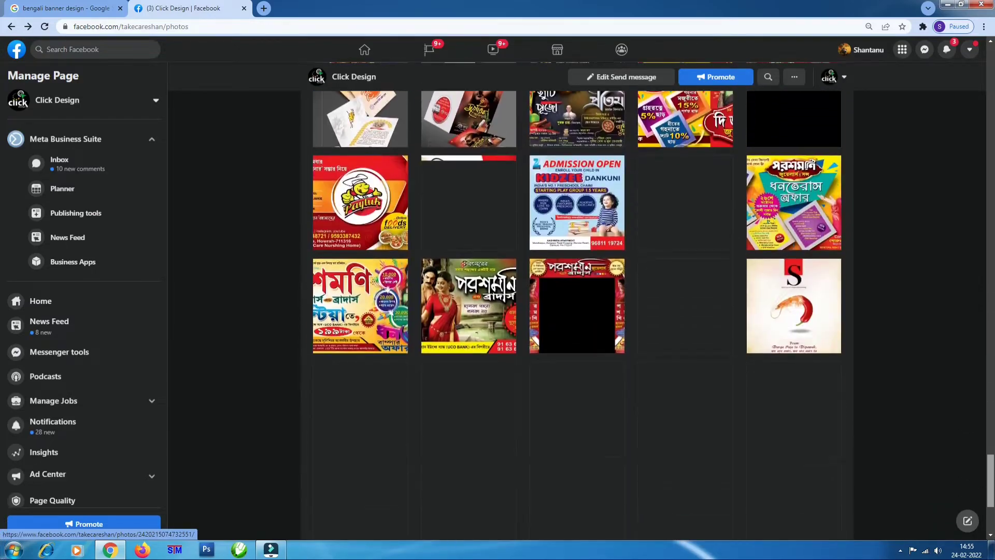
scroll(1, 482, "down", 4)
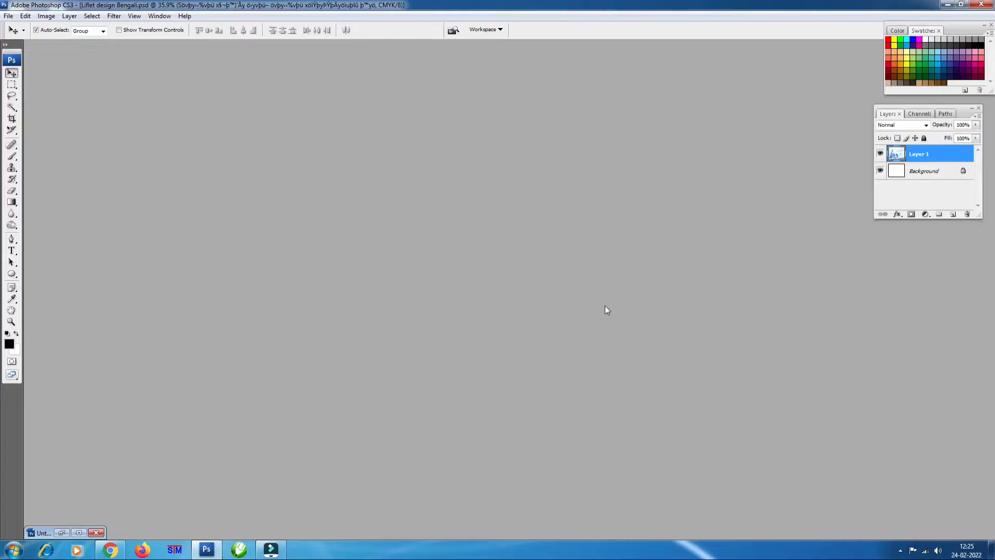
- Create Untitled-3 at 72 × 36 inches and 100 pixels/inch in RGB Color
key("ctrl+n")
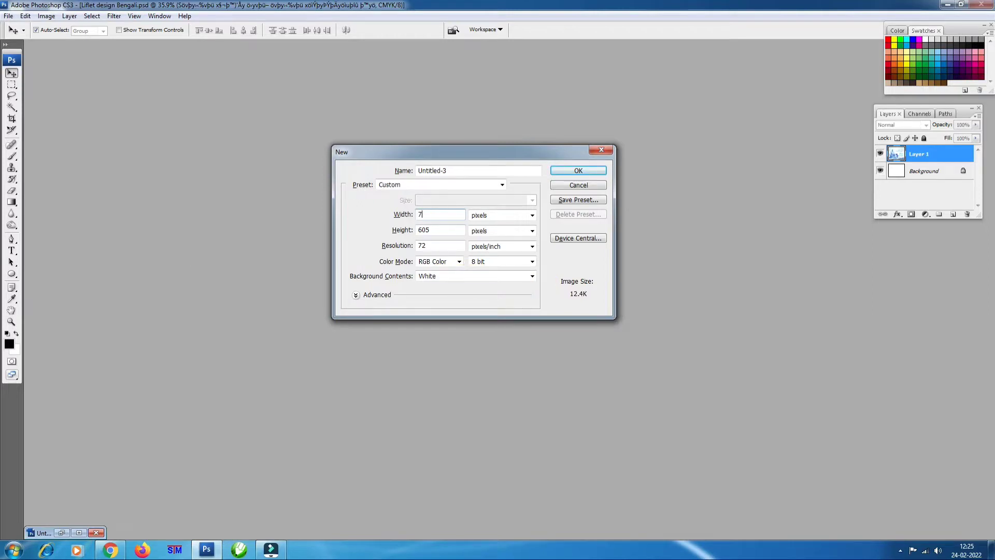
left_click(503, 216)
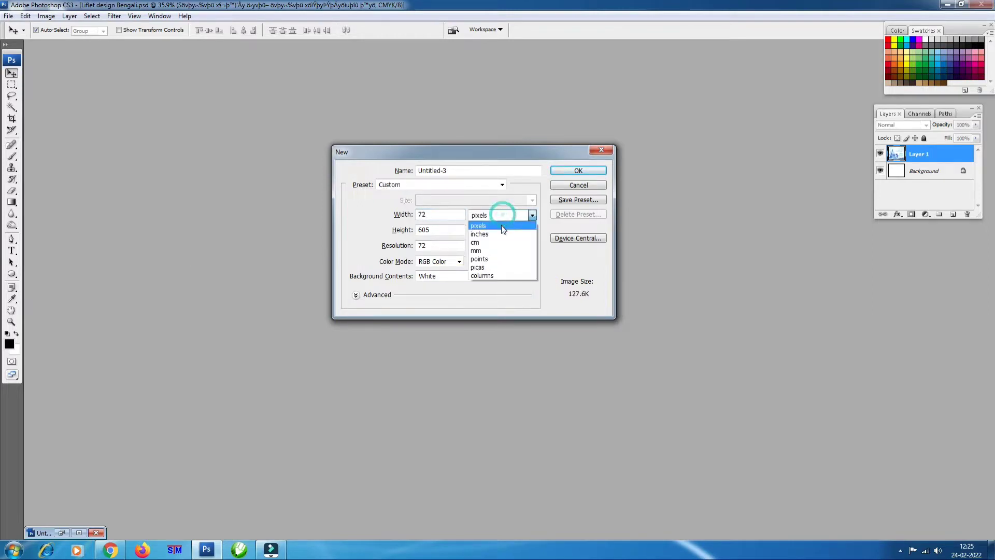
double_click(447, 231)
type("36")
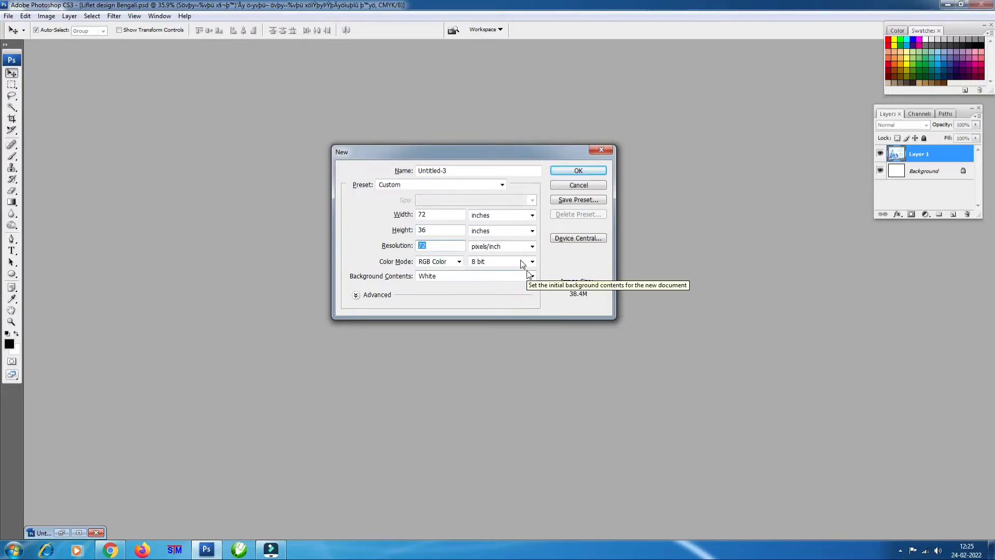
left_click(442, 216)
type("100")
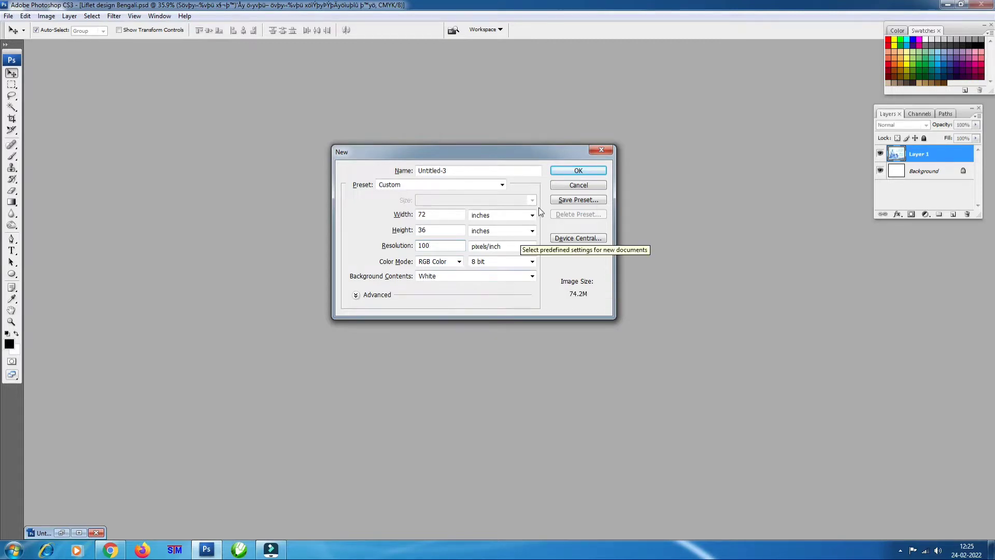
left_click(573, 171)
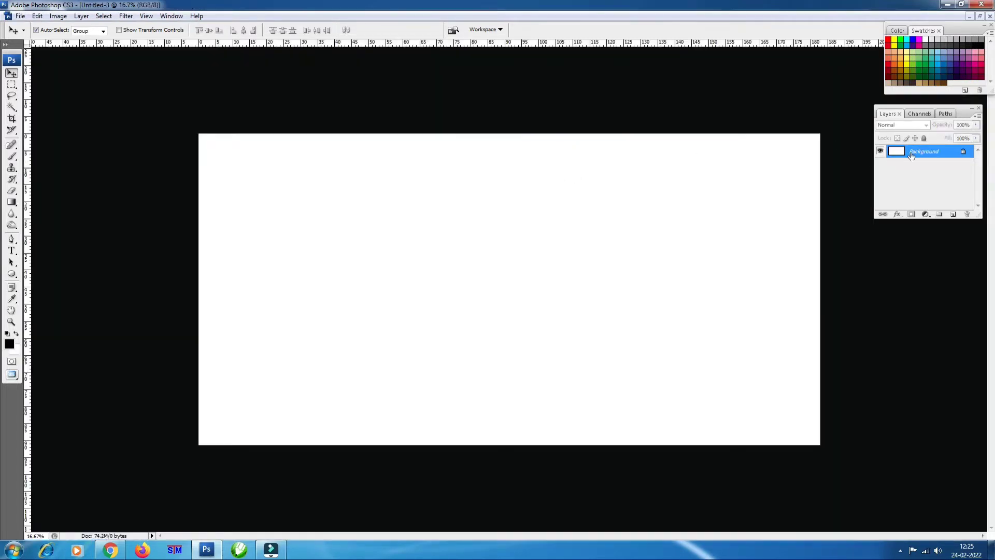
- Unlock the background as Layer 0 and turn a select-all into a border selection
double_click(913, 156)
key("Return")
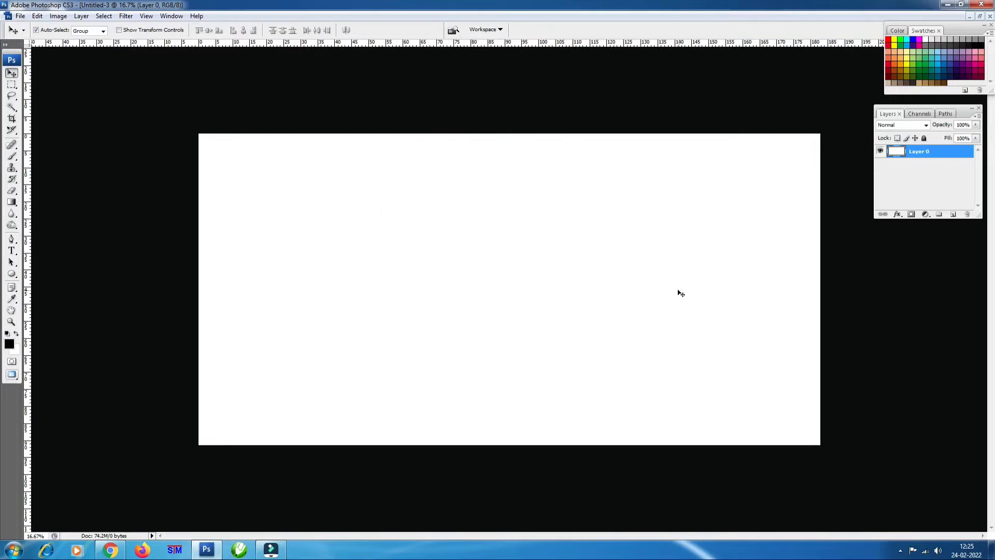
key("alt+s")
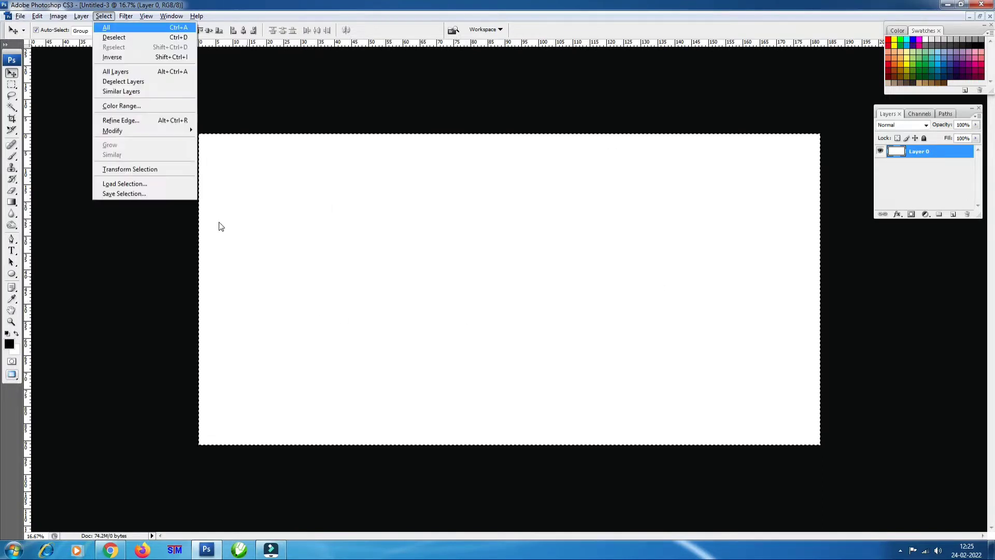
mouse_move(113, 130)
left_click(228, 130)
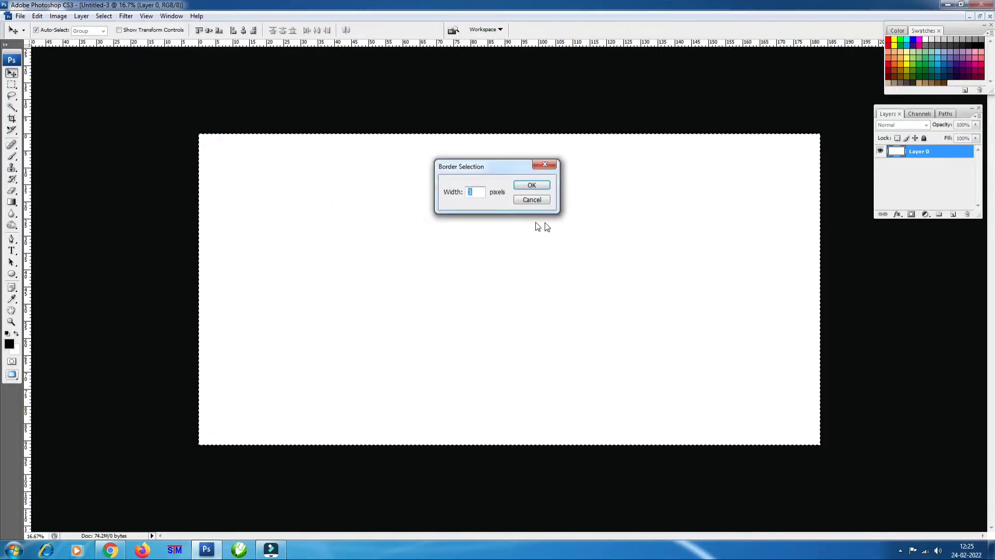
left_click(537, 185)
- Add new Layer 1, fill the border selection on it, and deselect
left_click(946, 114)
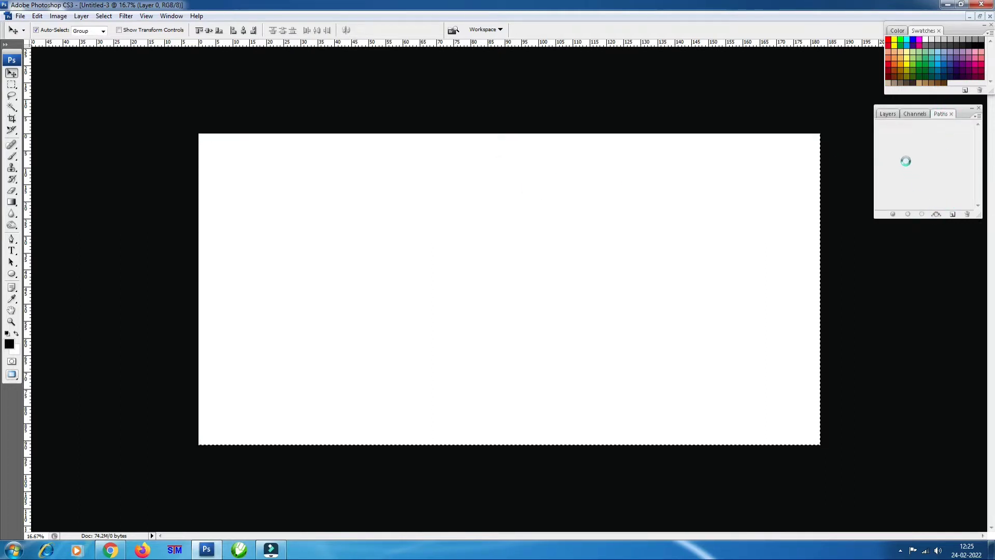
left_click(887, 114)
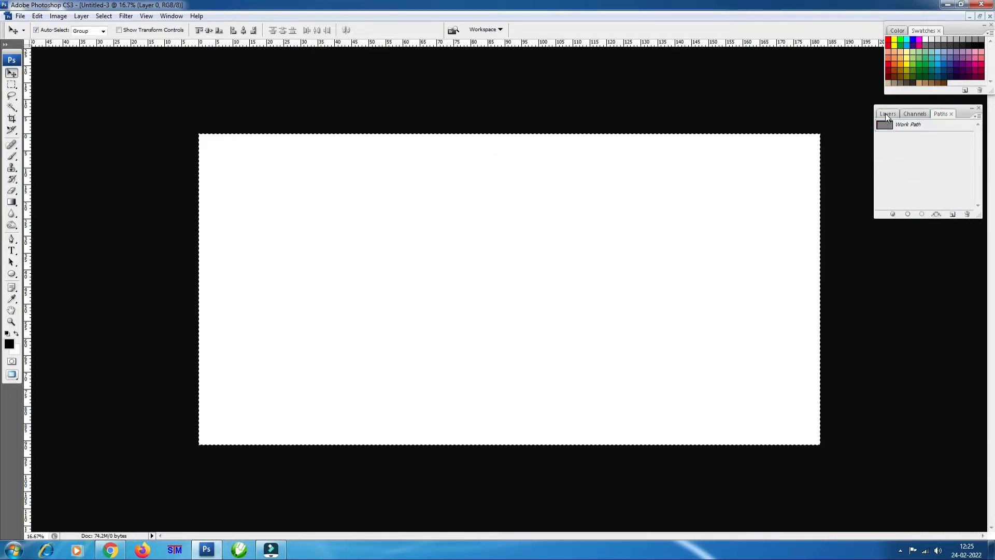
left_click(942, 114)
left_click(886, 114)
key("ctrl+shift+n")
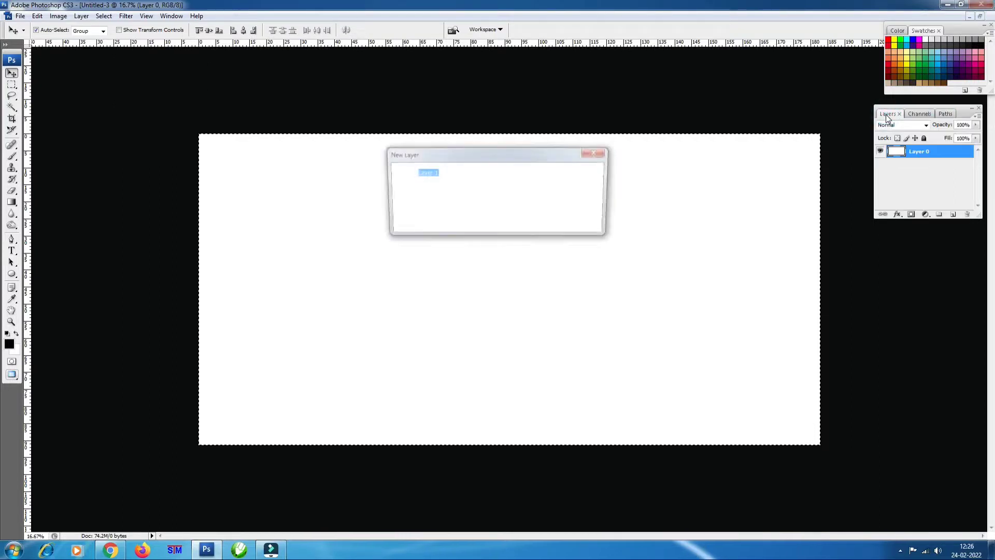
key("Return")
key("ctrl+BackSpace")
key("ctrl+d")
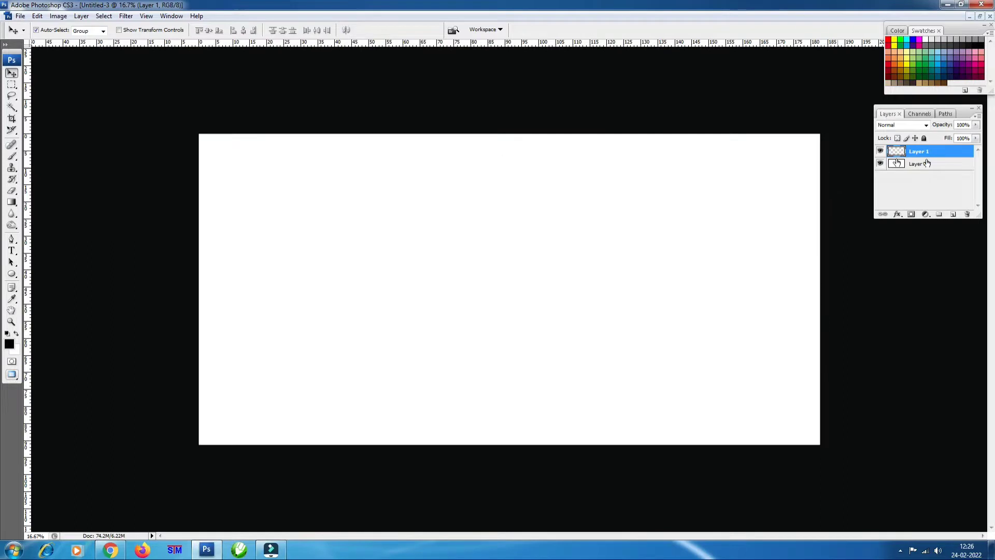
- Give Layer 1 a red label colour in its layer properties
right_click(927, 151)
left_click(921, 156)
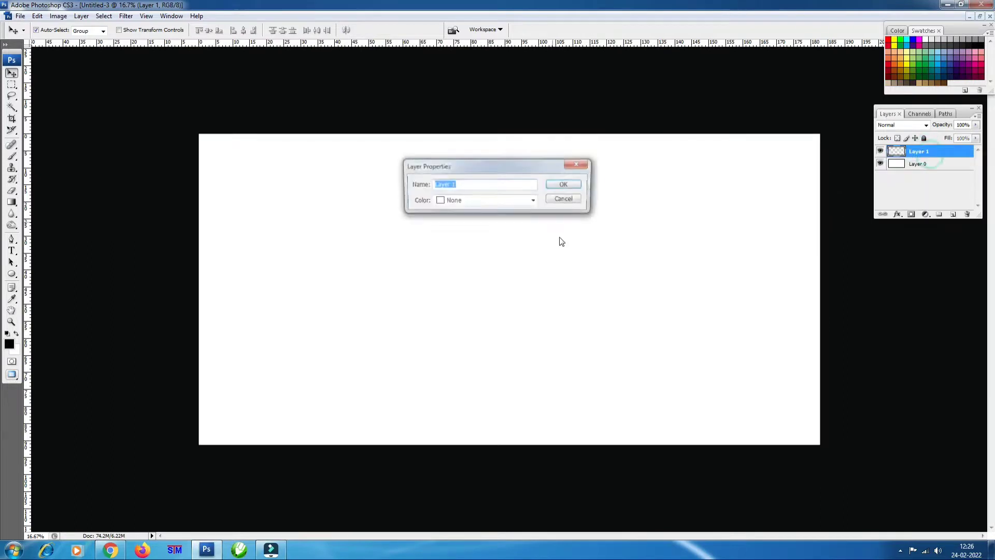
left_click(500, 200)
left_click(476, 229)
left_click(561, 185)
- Drag a vertical guide to the canvas centre found via Ctrl+T, and show guides
double_click(948, 166)
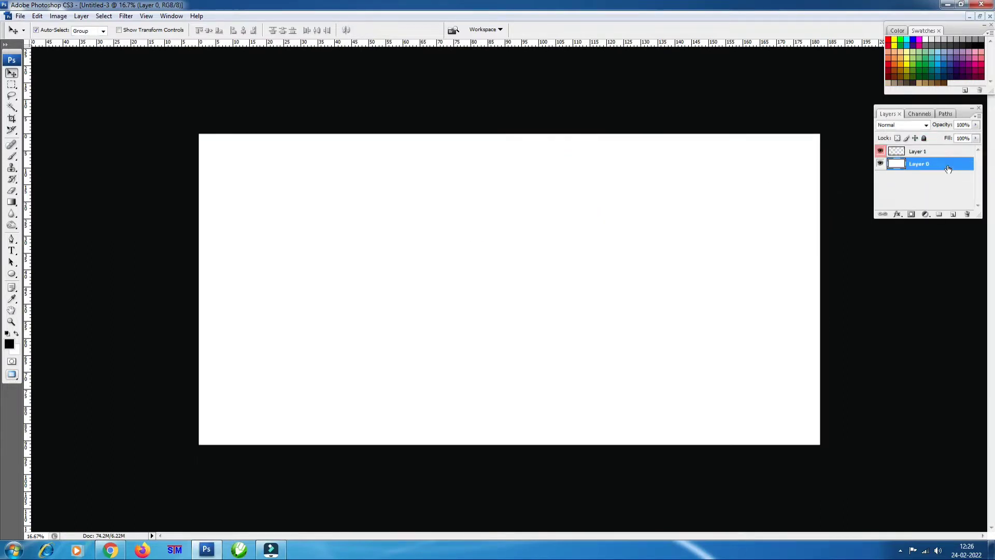
key("Escape")
key("ctrl+t")
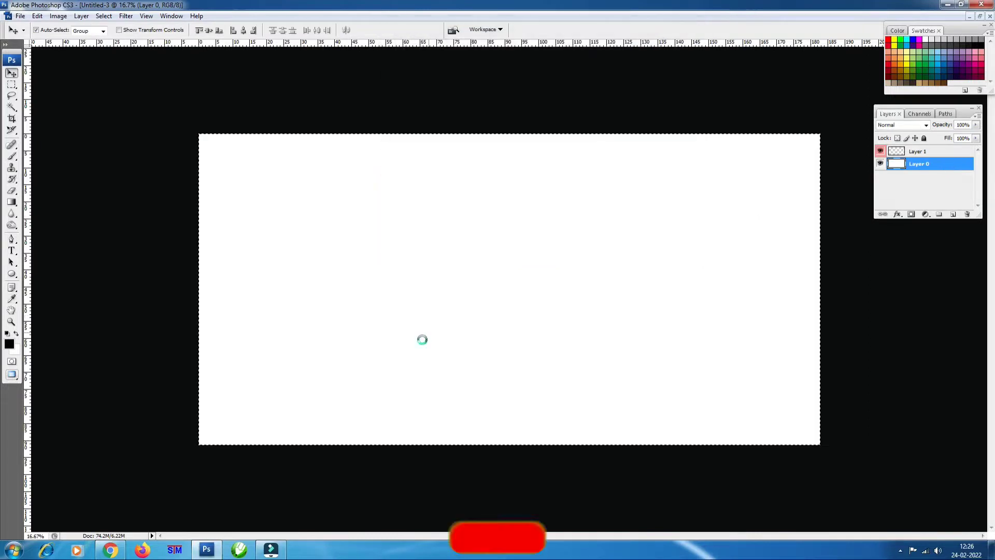
left_click_drag(28, 379, 508, 375)
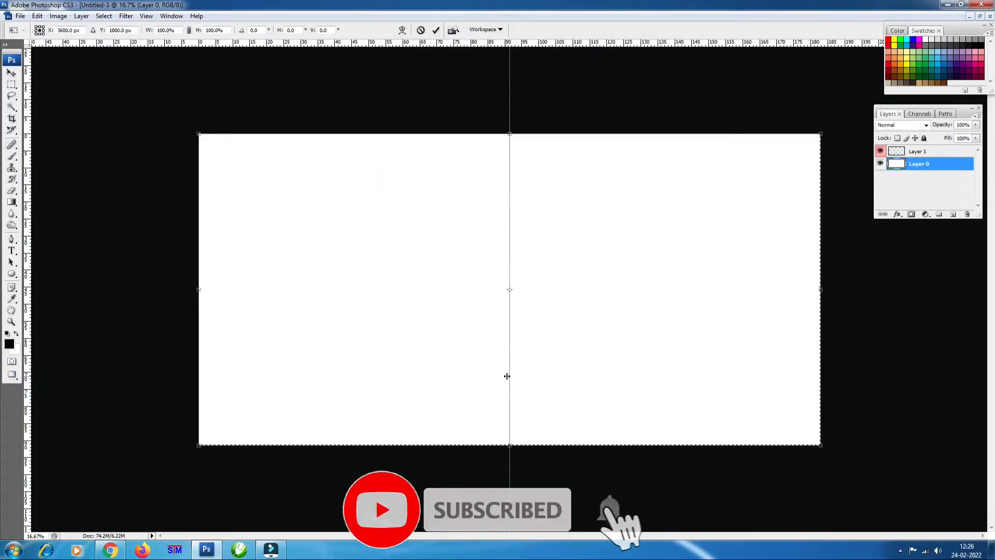
key("Return")
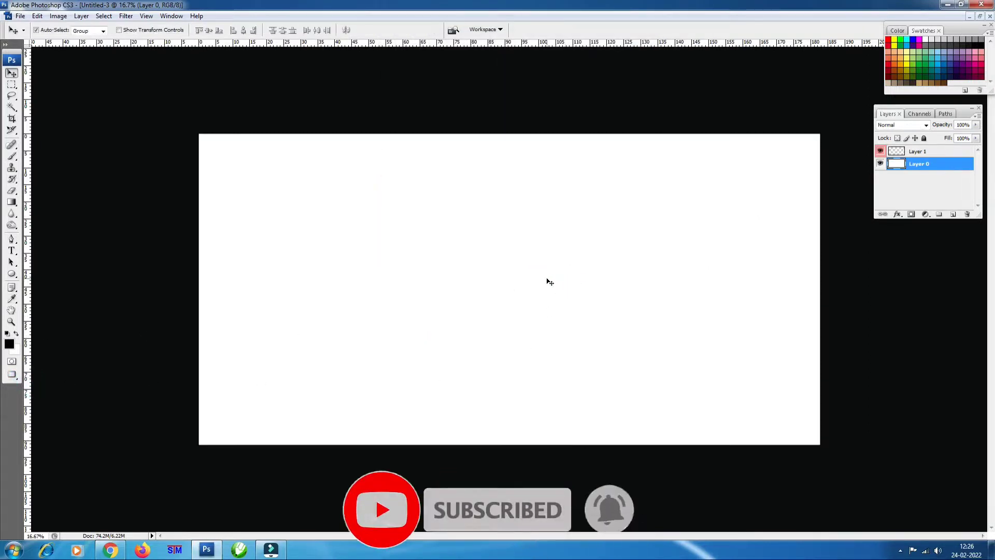
key("ctrl+semicolon")
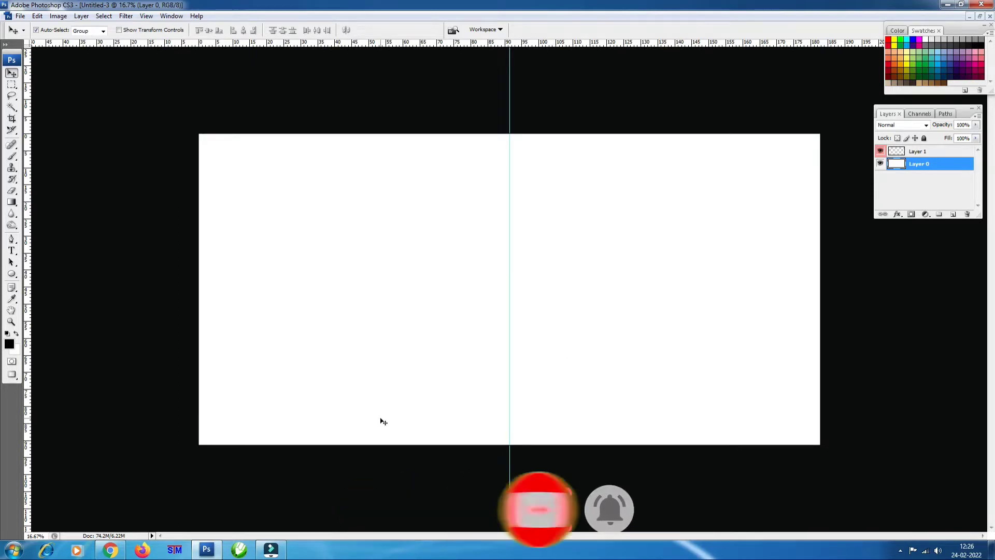
- Type the Bengali title 'মাইতি তেষ্টা ওয়াটার' on the canvas
key("t")
left_click(454, 295)
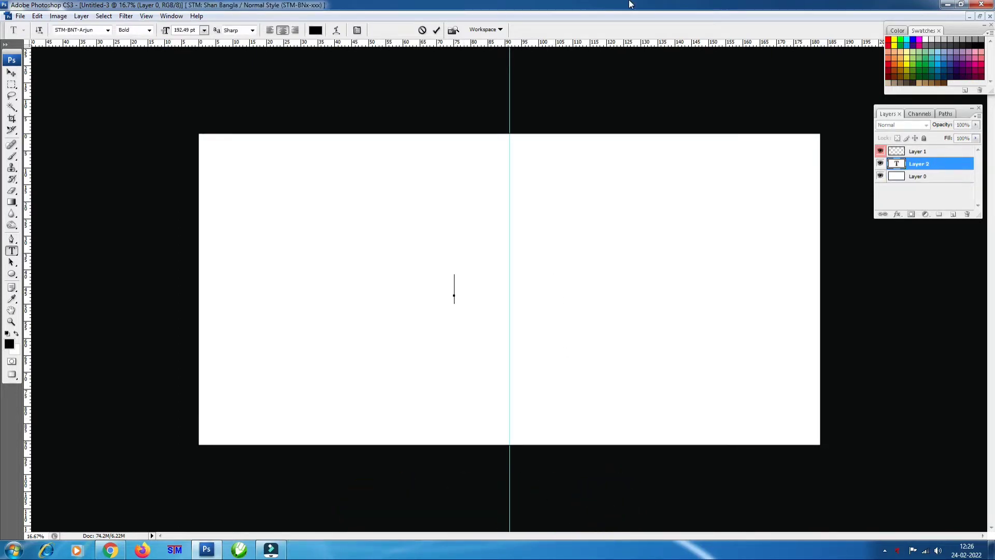
type("মাইতি")
key("ctrl+a")
type("ম")
type("তস")
key("BackSpace")
key("BackSpace")
type("ষ্টা ও")
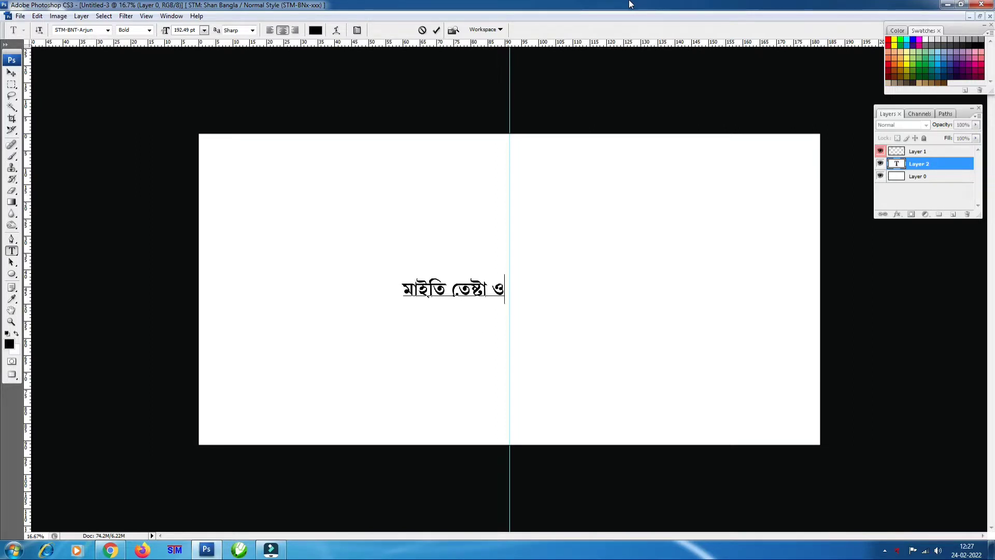
type("য়াটার")
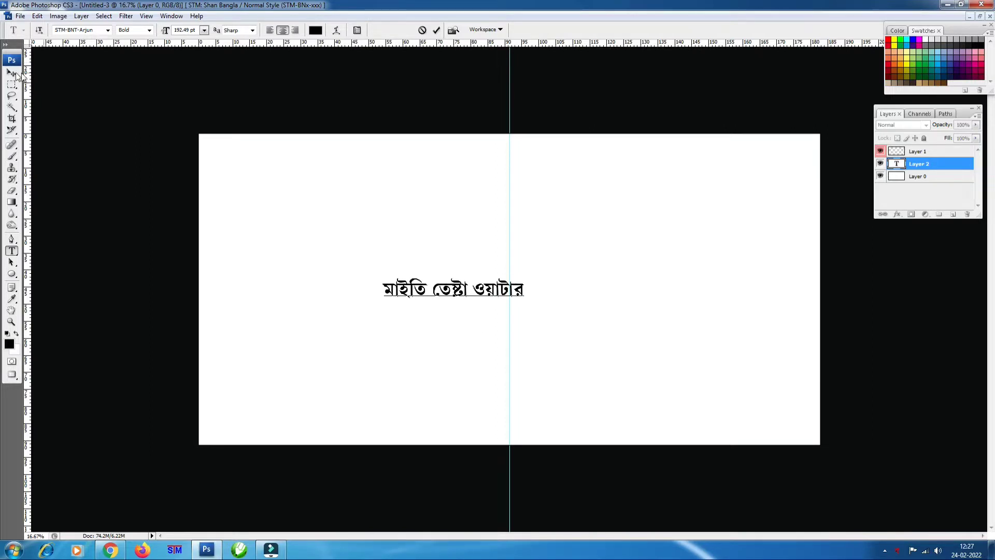
left_click(15, 76)
- Enlarge the title about its centre and move it up near the top
key("ctrl+t")
left_click_drag(525, 272, 552, 258)
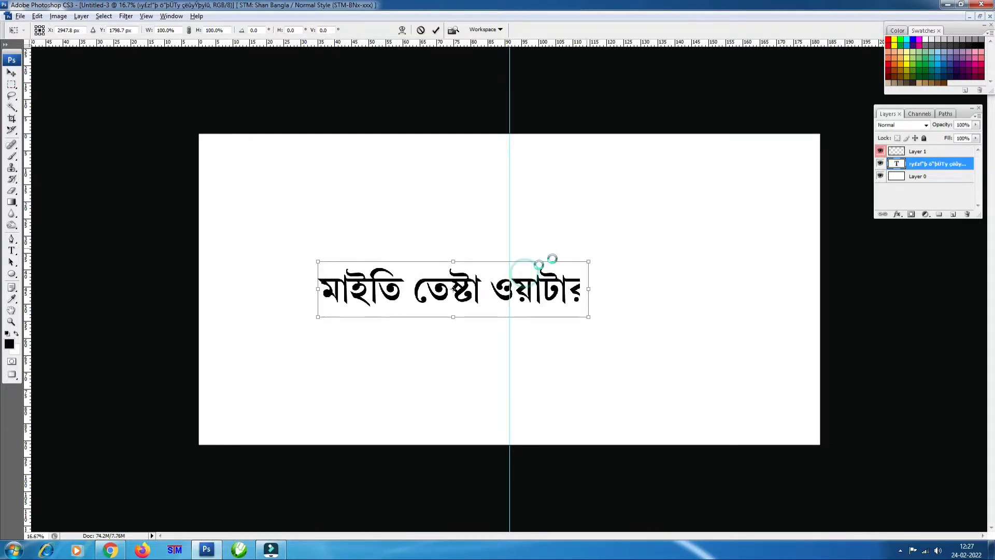
double_click(508, 282)
mouse_move(441, 288)
left_mouse_down()
mouse_move(422, 194)
mouse_move(422, 254)
left_mouse_up()
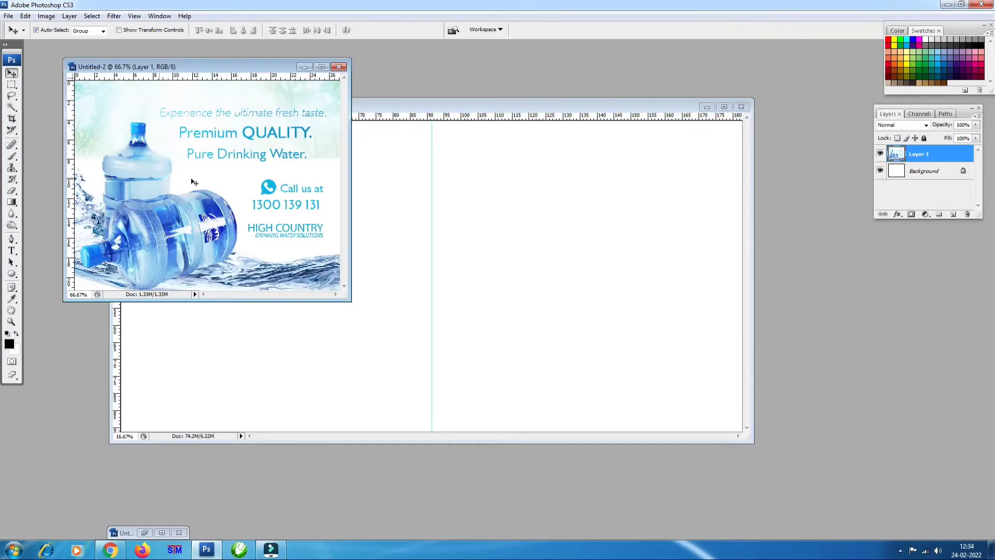
- Copy the water ad photo into the banner, enlarge it and place it on the right half
left_click_drag(192, 181, 537, 244)
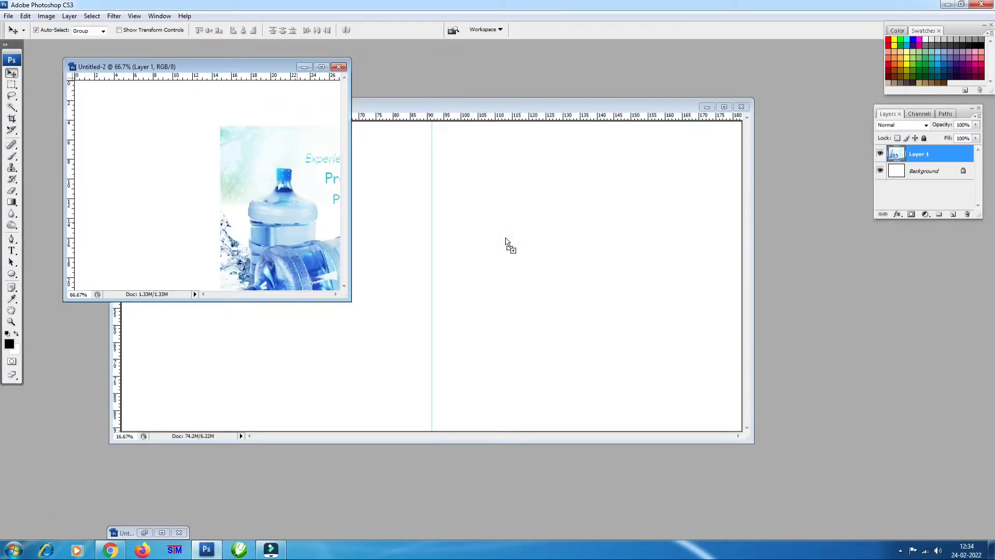
key("f")
key("ctrl+t")
left_click_drag(477, 356, 822, 411)
mouse_move(641, 280)
left_mouse_down()
mouse_move(700, 316)
mouse_move(676, 317)
left_mouse_up()
key("Return")
- Add a layer mask and paint out the ad text and top-left green area
left_click(912, 214)
key("b")
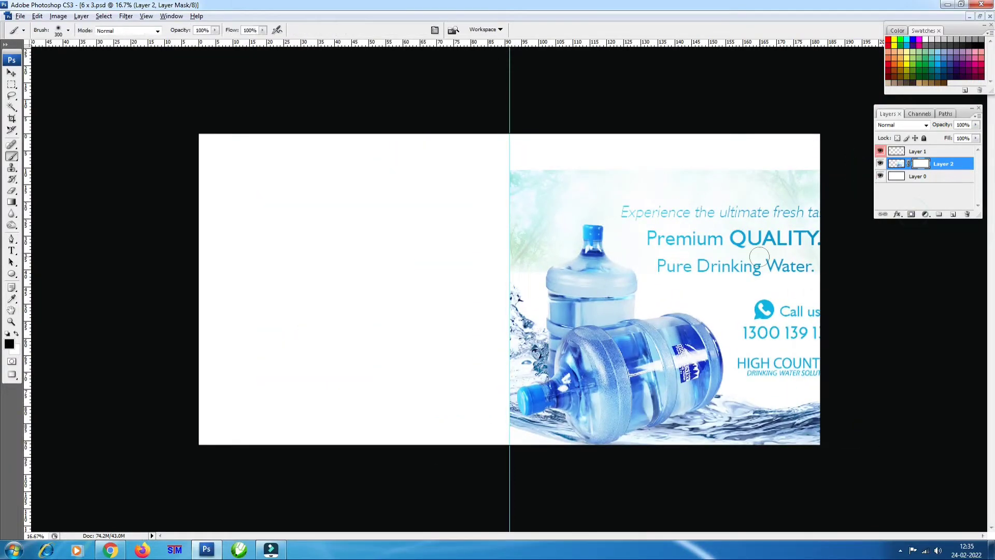
key("bracketright")
key("bracketright")
key("bracketright")
mouse_move(696, 222)
left_mouse_down()
mouse_move(689, 237)
mouse_move(790, 359)
mouse_move(805, 160)
left_mouse_up()
key("bracketright")
key("bracketright")
key("bracketright")
left_click_drag(571, 155, 489, 221)
key("ctrl+semicolon")
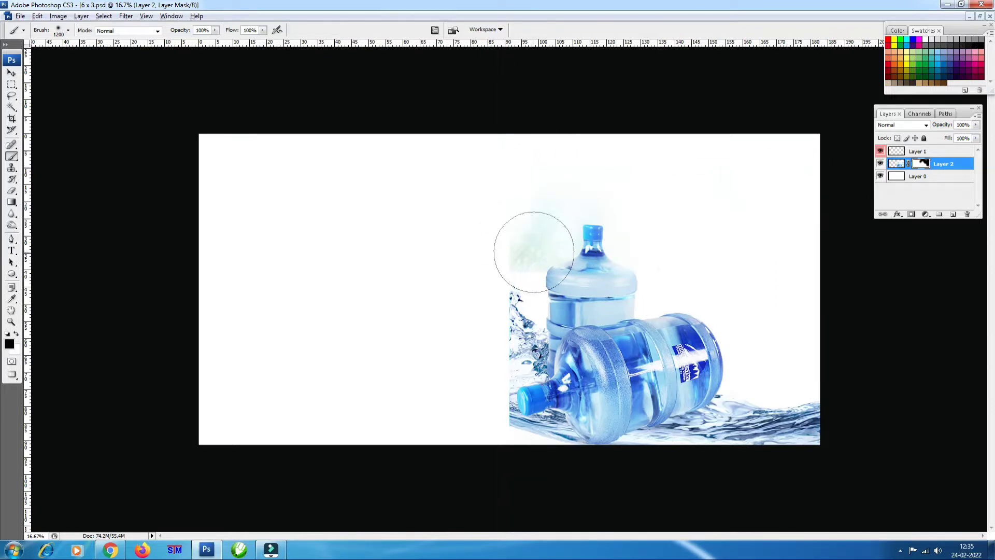
left_click(527, 210)
- Draw a black circle over the bottles on a new layer at 60% opacity
key("u")
key("ctrl+minus")
key("ctrl+alt+shift+n")
left_click_drag(518, 275, 661, 347)
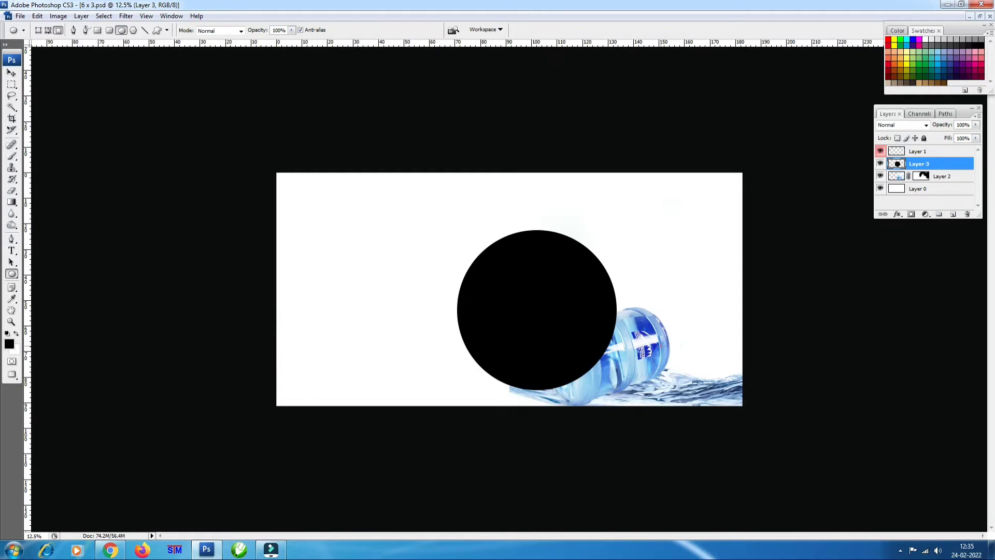
left_click(15, 77)
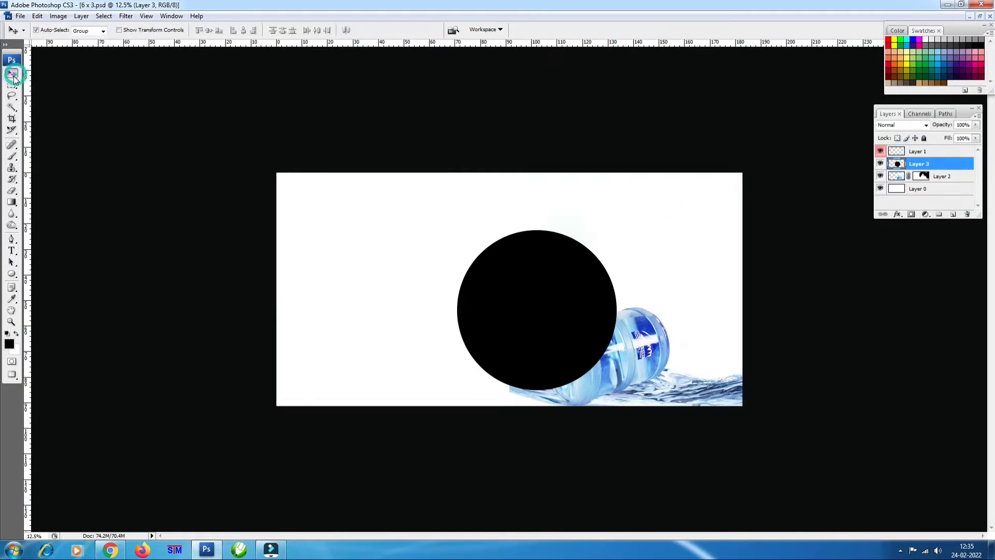
key("6")
- Scale to about 180%, slant and stretch the circle into a big ellipse over the right side
key("ctrl+t")
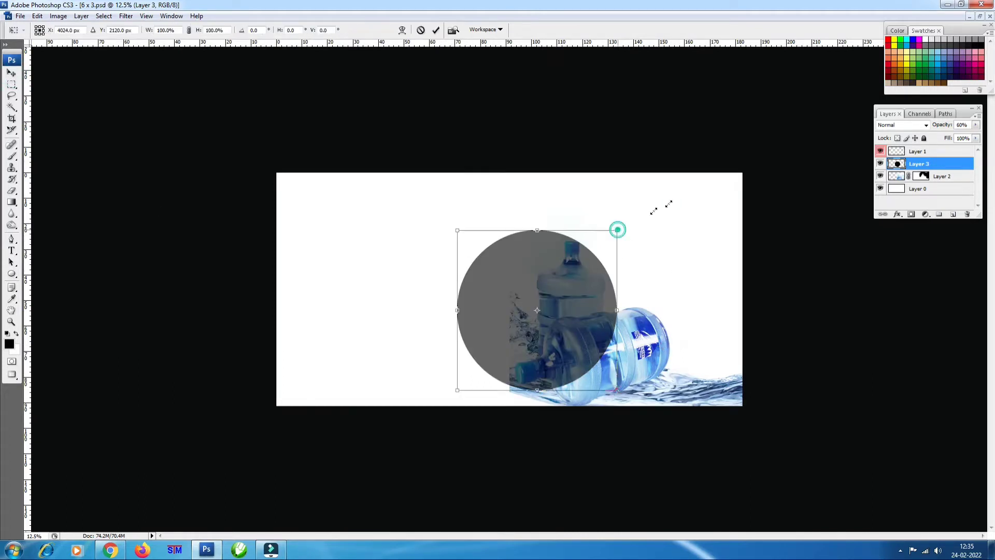
left_click_drag(617, 230, 746, 101)
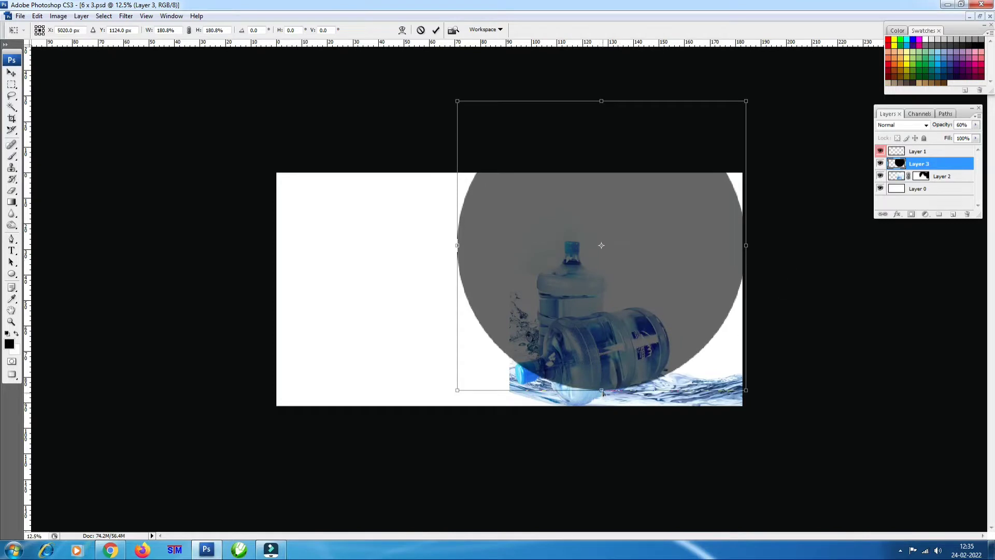
left_click_drag(603, 394, 550, 398)
left_click_drag(621, 323, 629, 376)
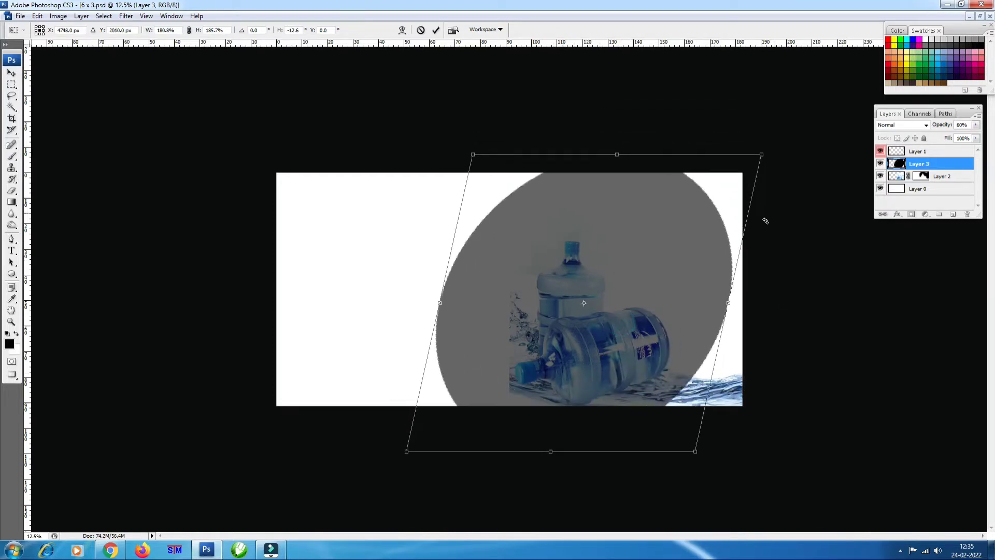
left_click_drag(764, 155, 845, 109)
left_click_drag(778, 279, 904, 294)
left_click_drag(717, 251, 726, 275)
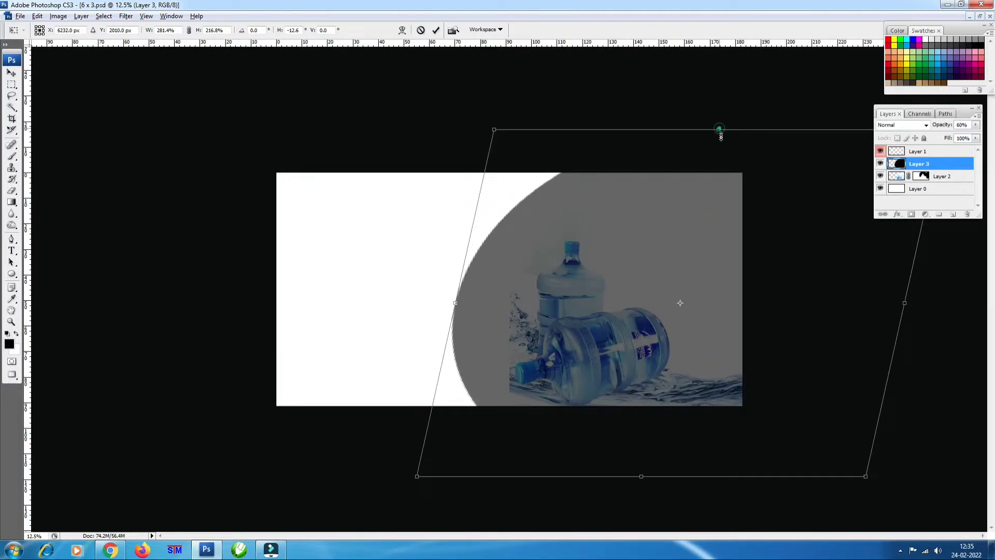
left_click_drag(719, 129, 712, 156)
left_click_drag(662, 265, 669, 264)
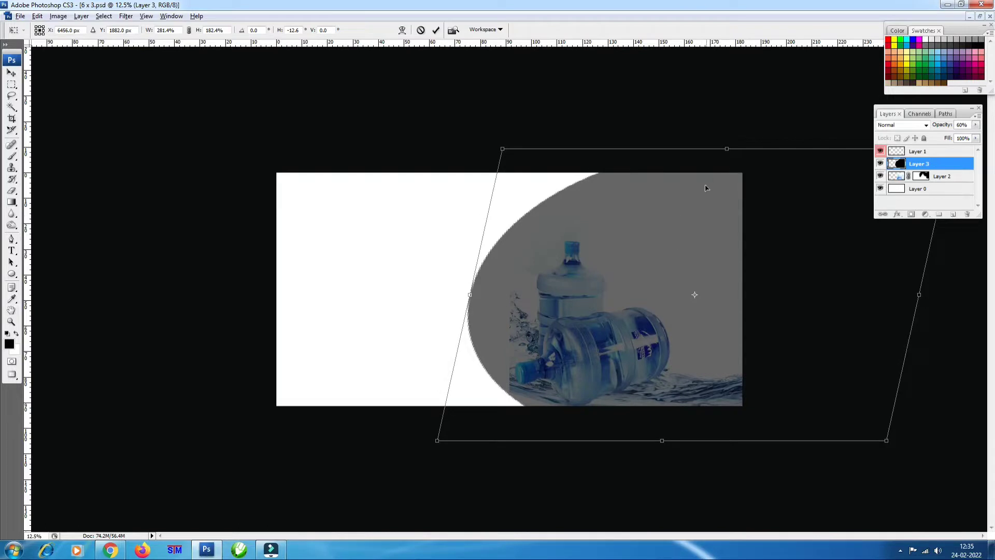
left_click_drag(727, 148, 726, 157)
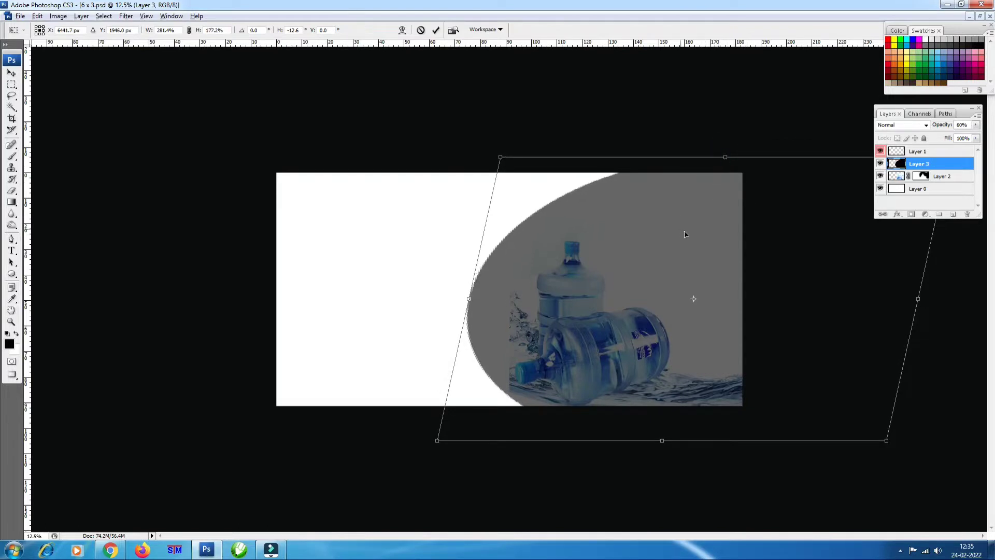
left_click_drag(687, 235, 696, 235)
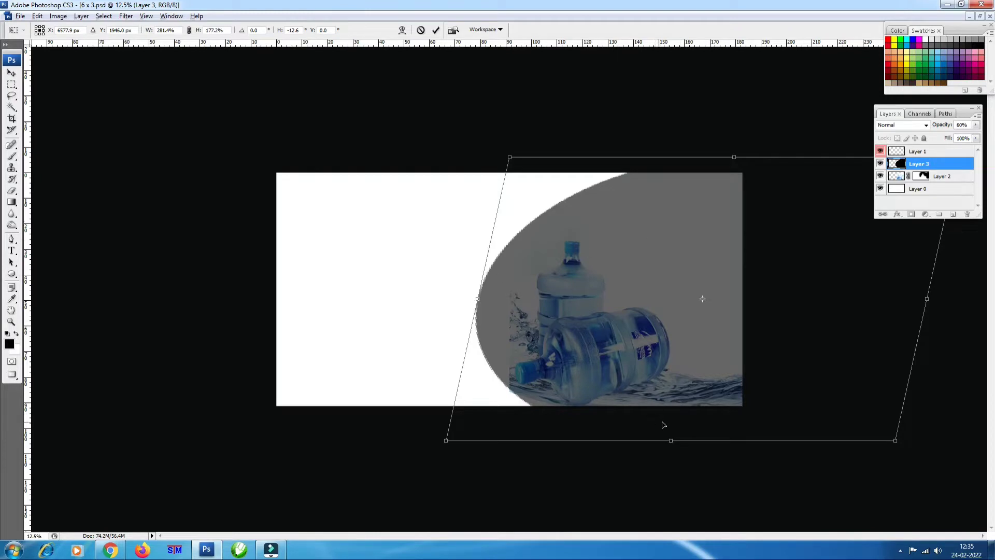
- Add a black-filled layer, delete the grey ellipse layer, and select the black layer
key("w")
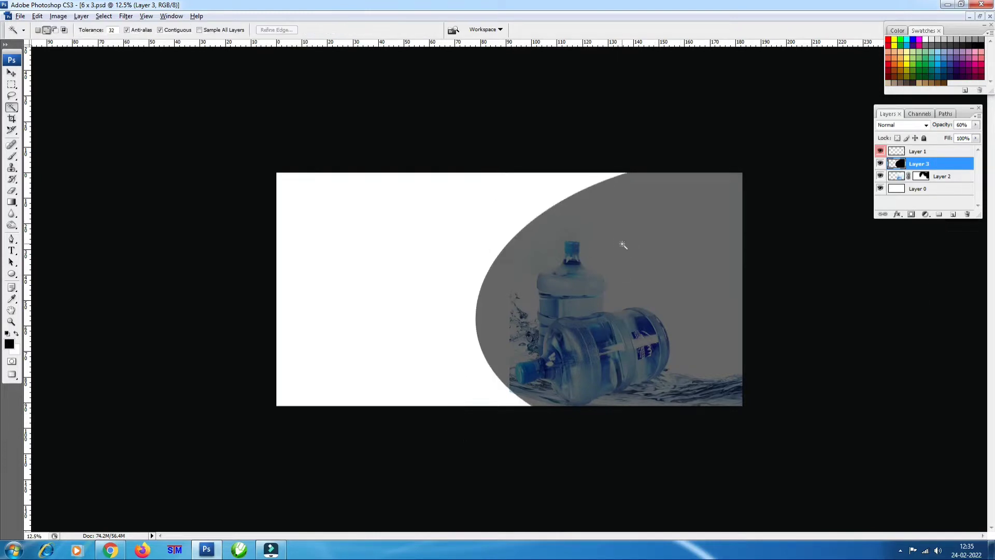
key("alt+BackSpace")
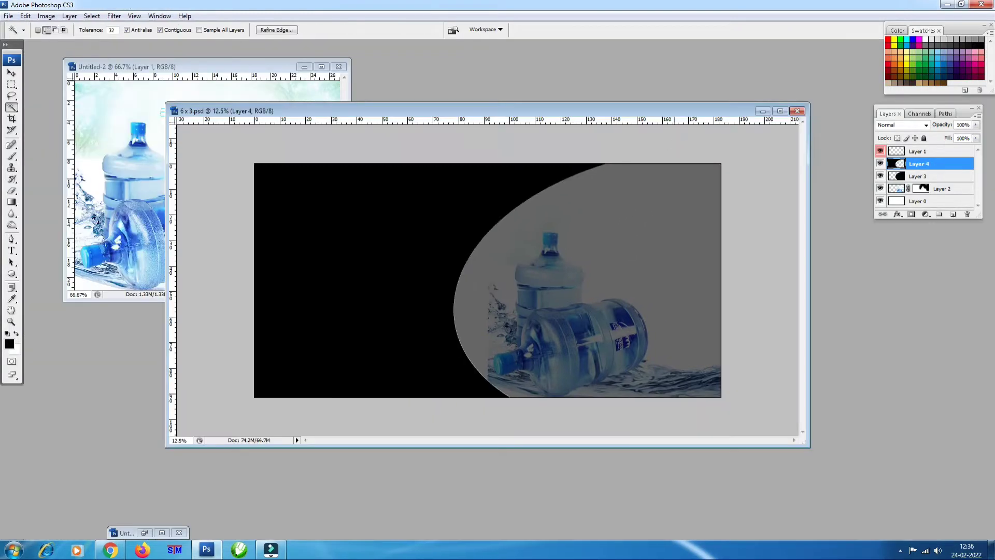
key("v")
left_click(669, 246)
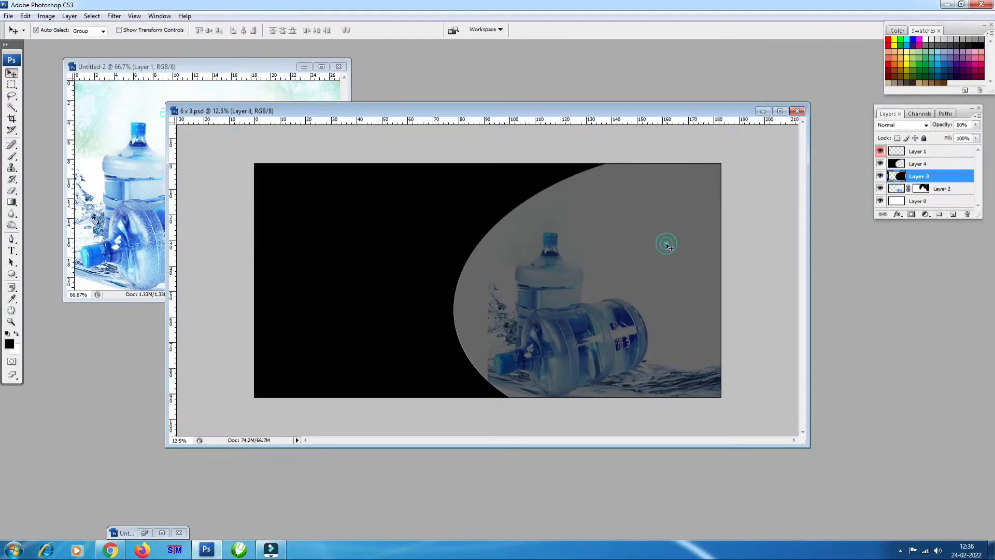
key("Delete")
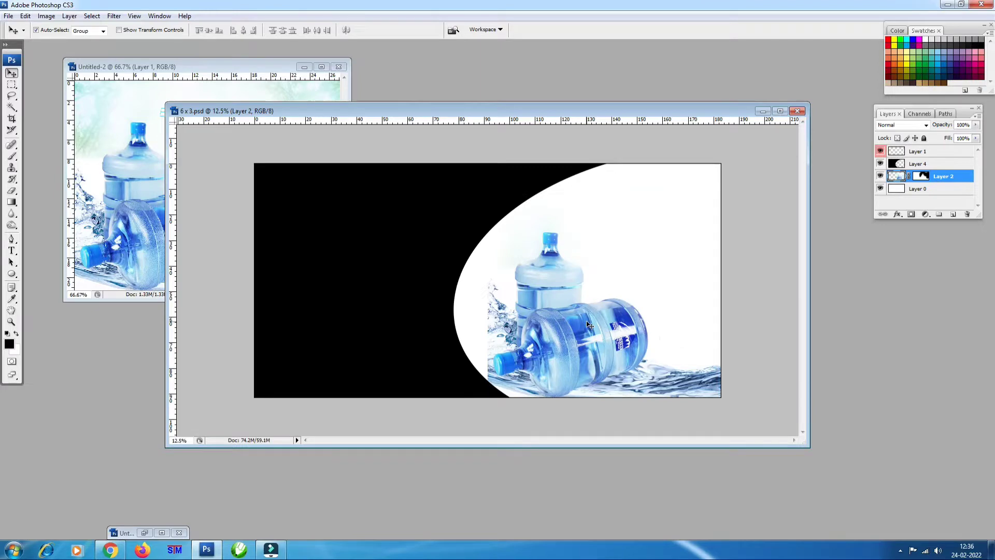
left_click(412, 219)
- Apply a navy-to-bright-blue Gradient Overlay to the black layer
left_click(898, 215)
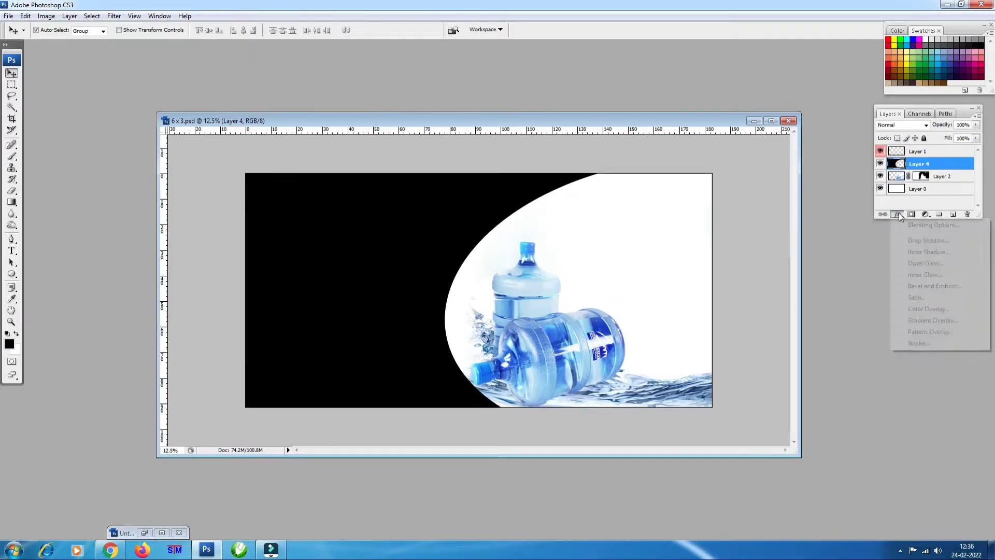
left_click(929, 320)
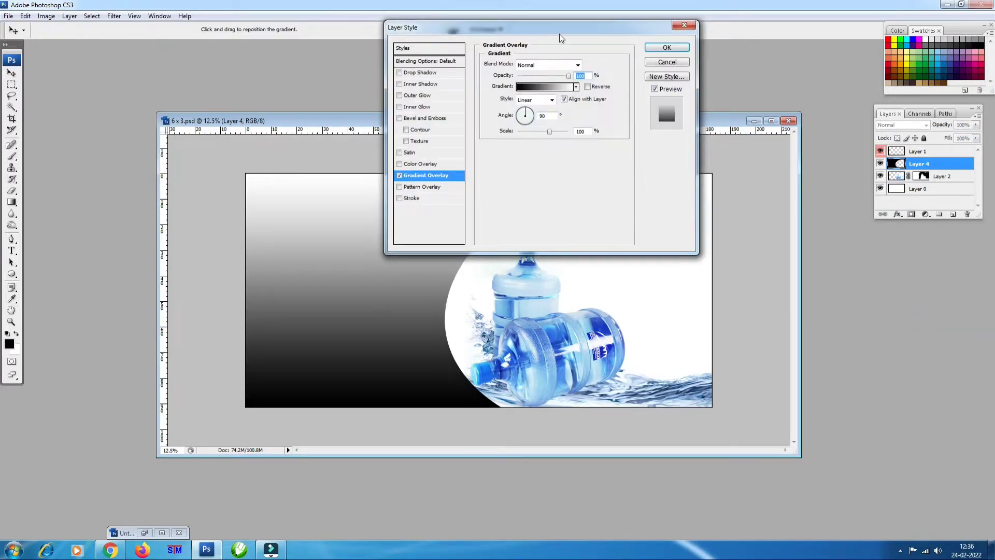
left_click_drag(559, 34, 864, 208)
left_click(846, 261)
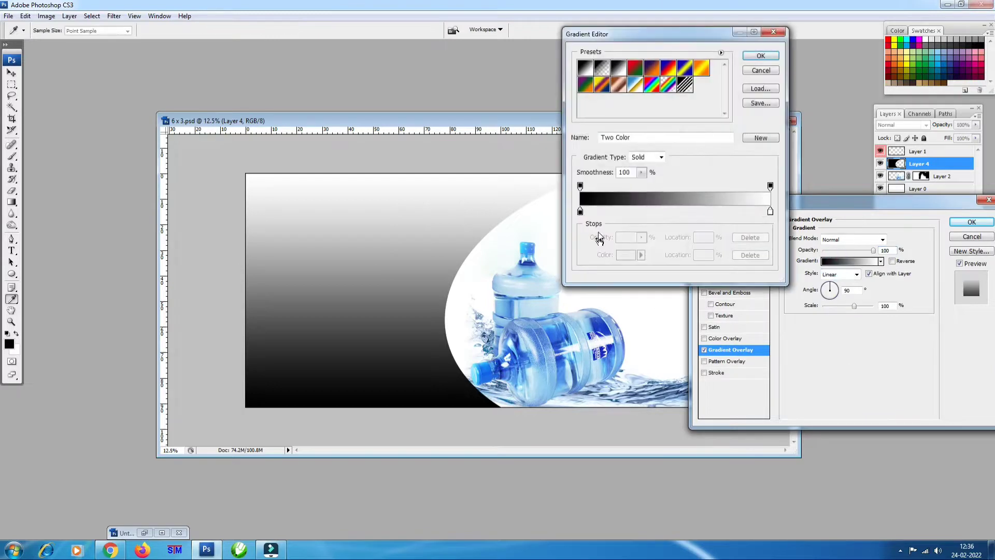
left_click(946, 75)
left_click(951, 76)
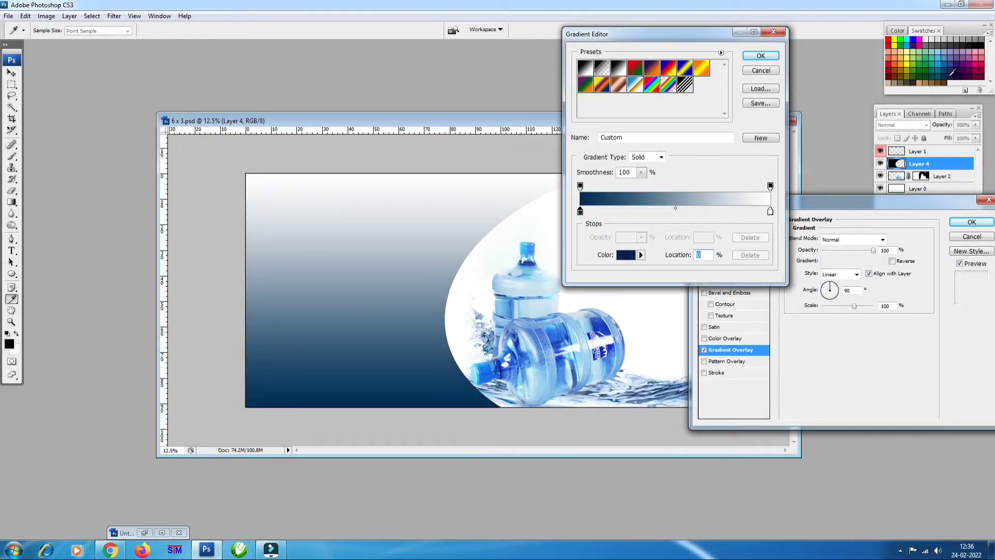
left_click(943, 76)
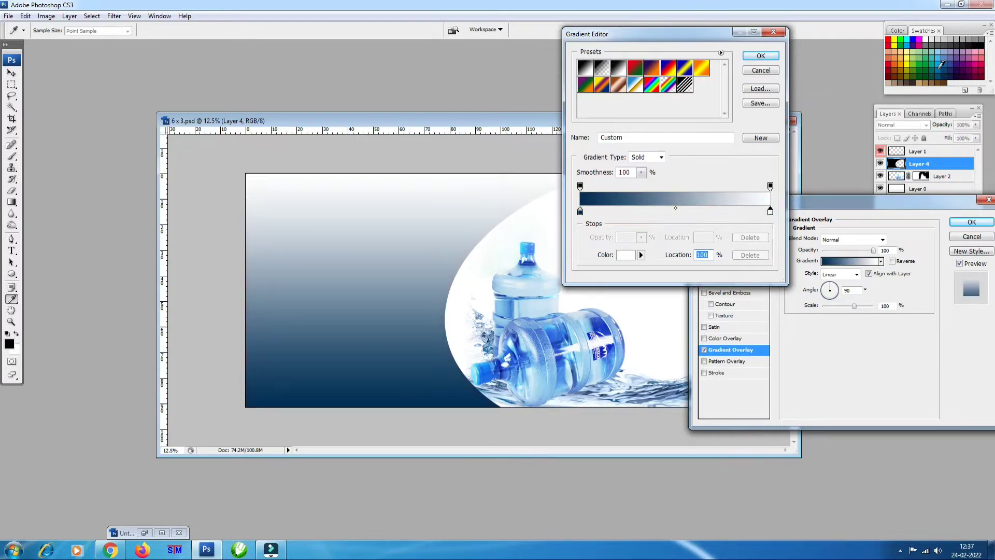
left_click(939, 62)
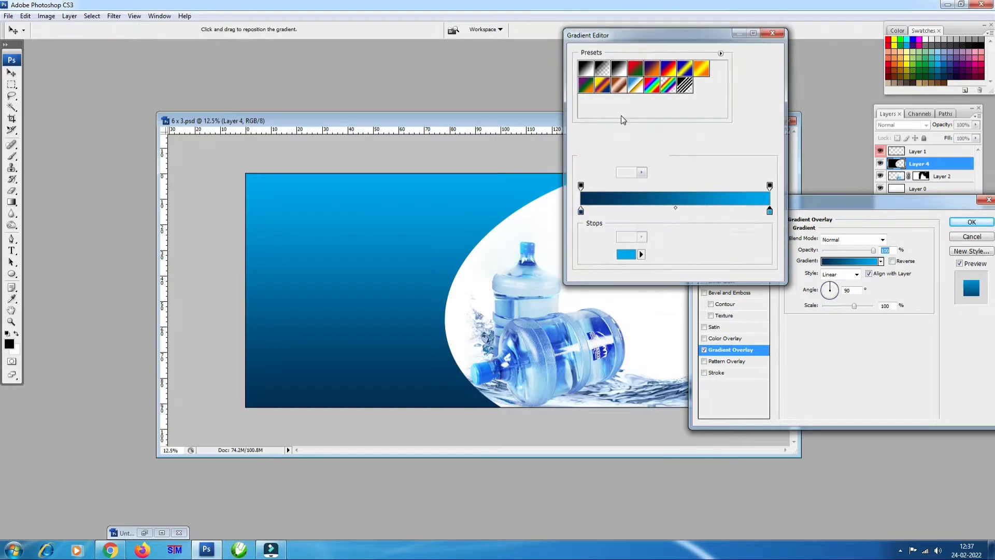
key("Return")
key("Return")
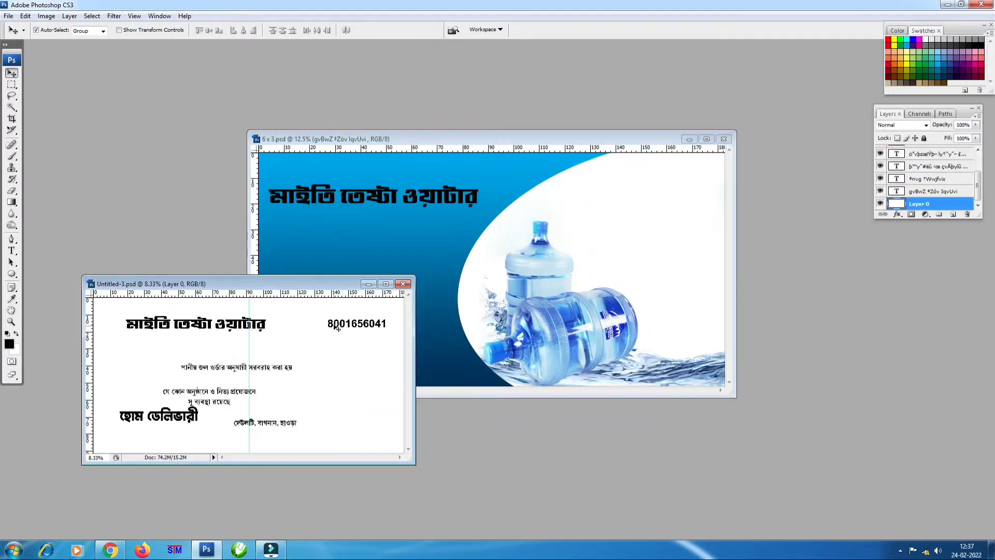
- Bring the Bengali text lines into the banner and add an empty Layer 5
left_click_drag(194, 369, 487, 190)
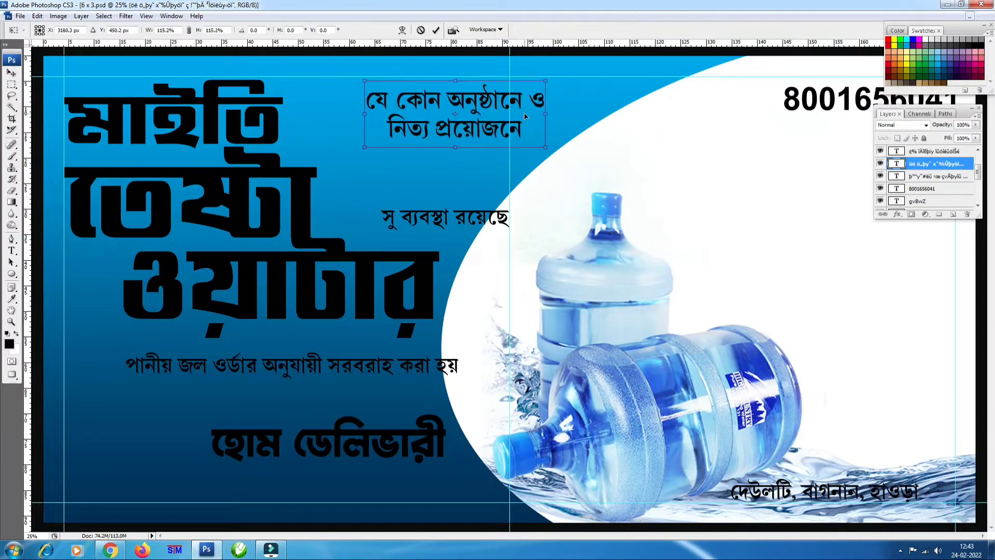
key("ctrl+plus")
key("ctrl+shift+alt+n")
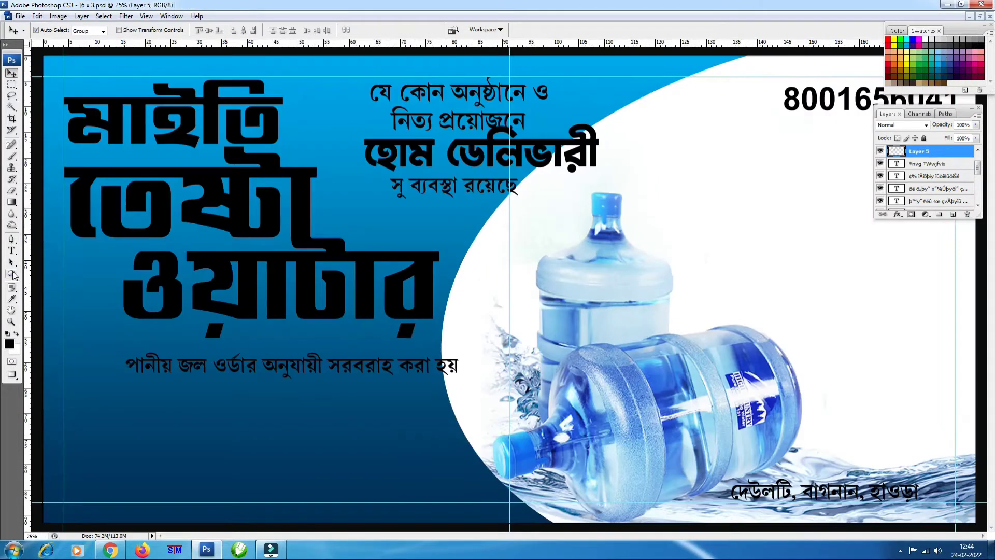
right_click(11, 274)
- Draw a solid black rectangle on a new layer over the হোম ডেলিভারী line
left_click(52, 265)
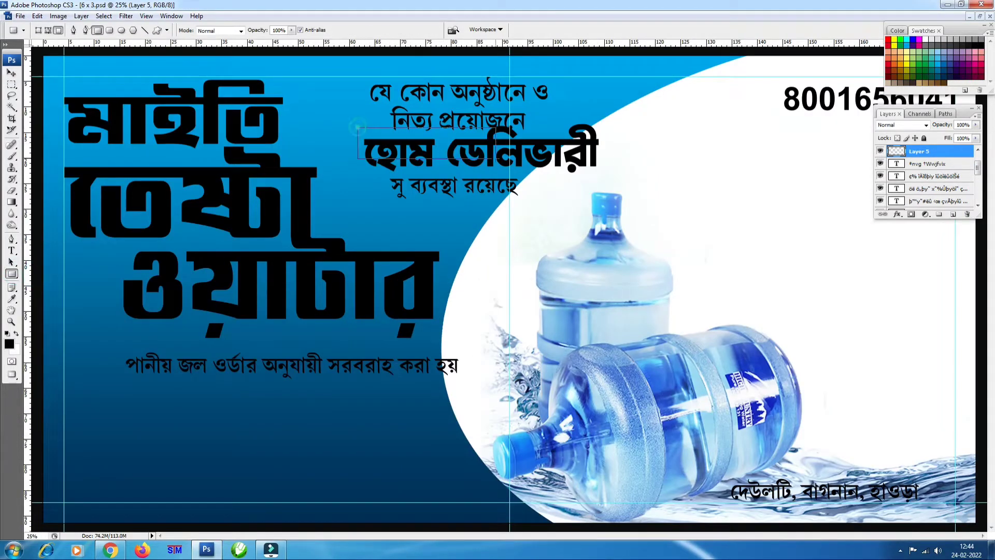
left_click_drag(358, 126, 624, 179)
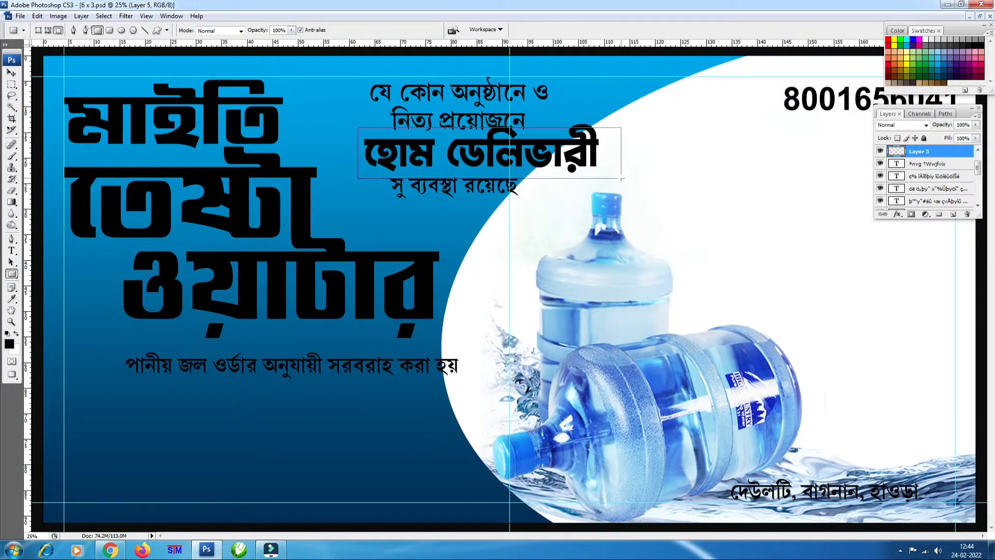
left_click_drag(622, 180, 622, 182)
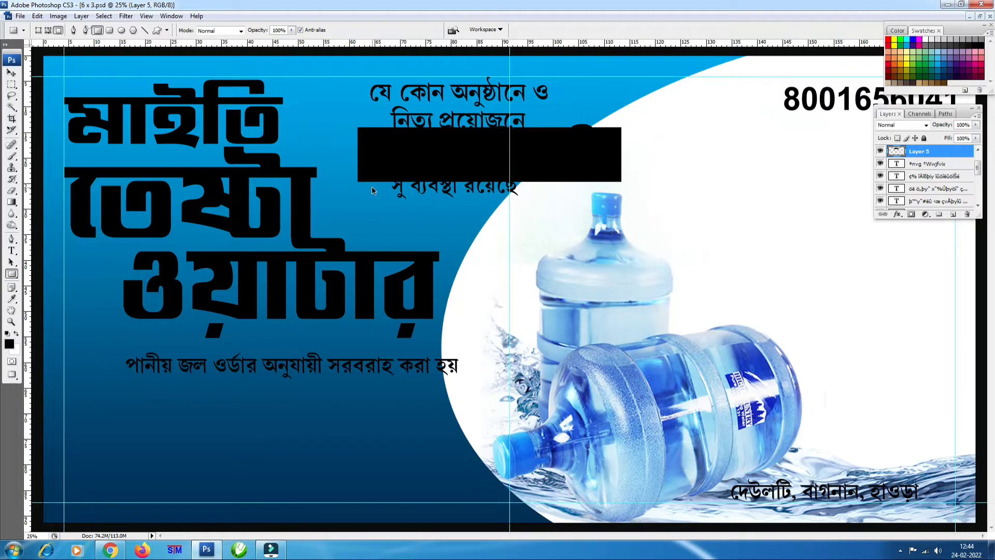
key("ctrl+plus")
- Pull the rectangle's bottom corners inward so it becomes a trapezoid band
key("ctrl+t")
scroll(295, 231, "up", 3)
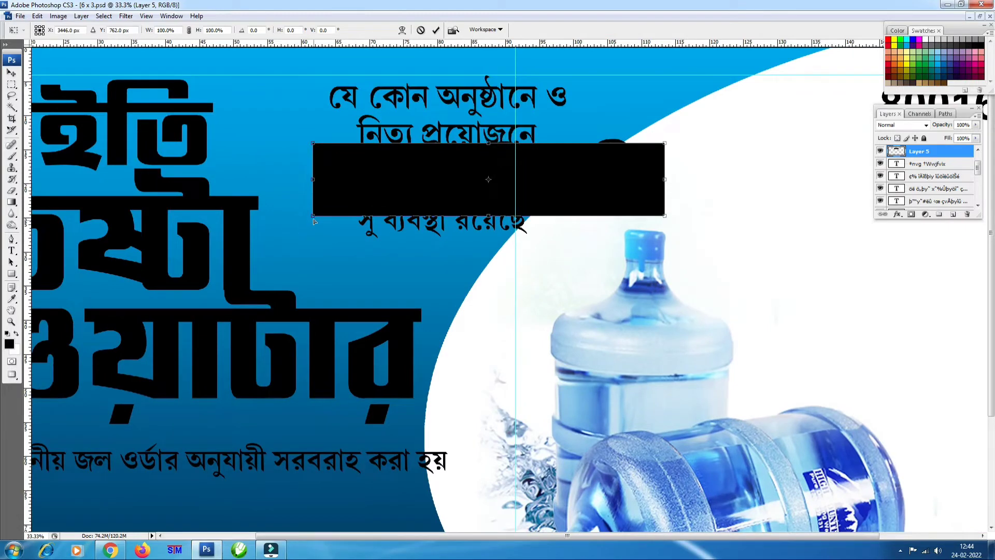
left_click_drag(314, 218, 326, 217)
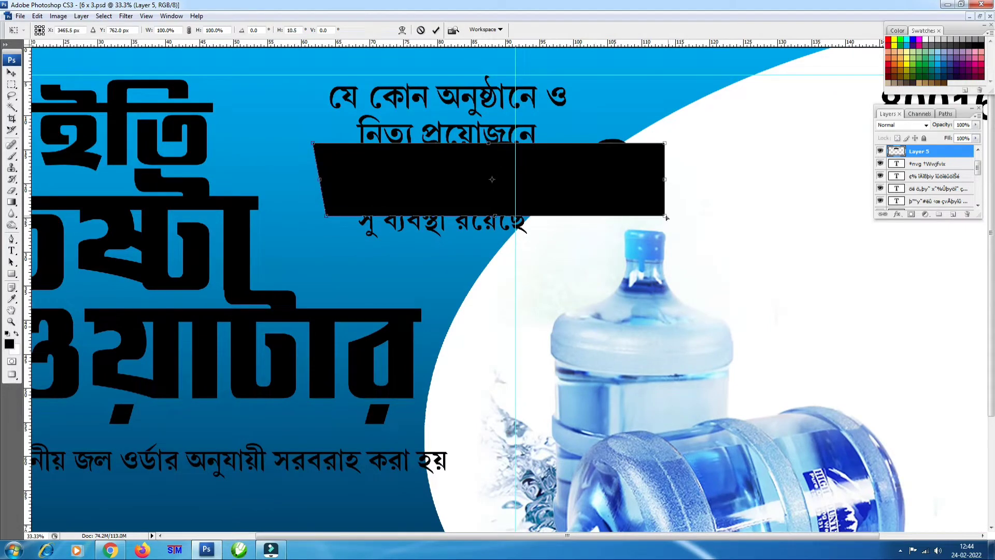
left_click_drag(665, 215, 651, 218)
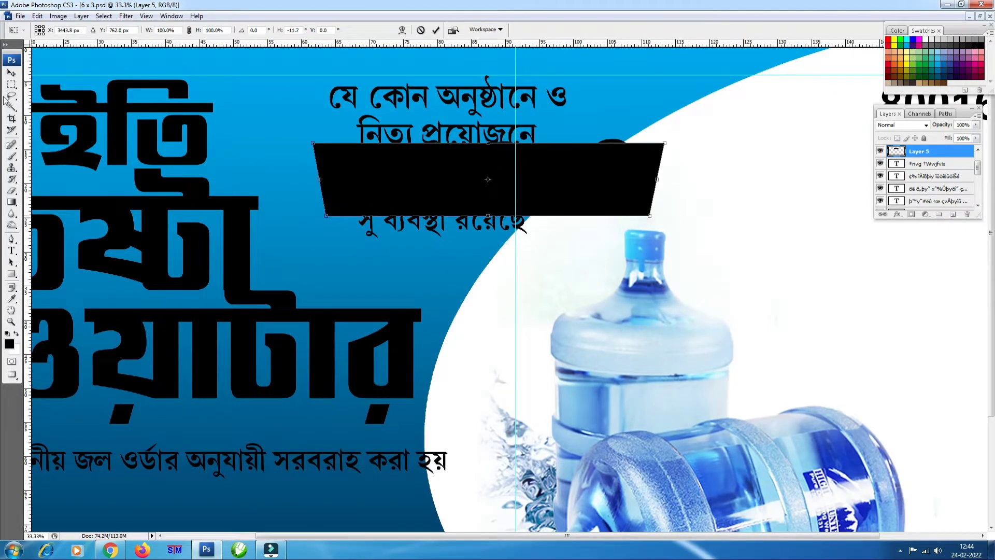
left_click(12, 72)
left_click(469, 206)
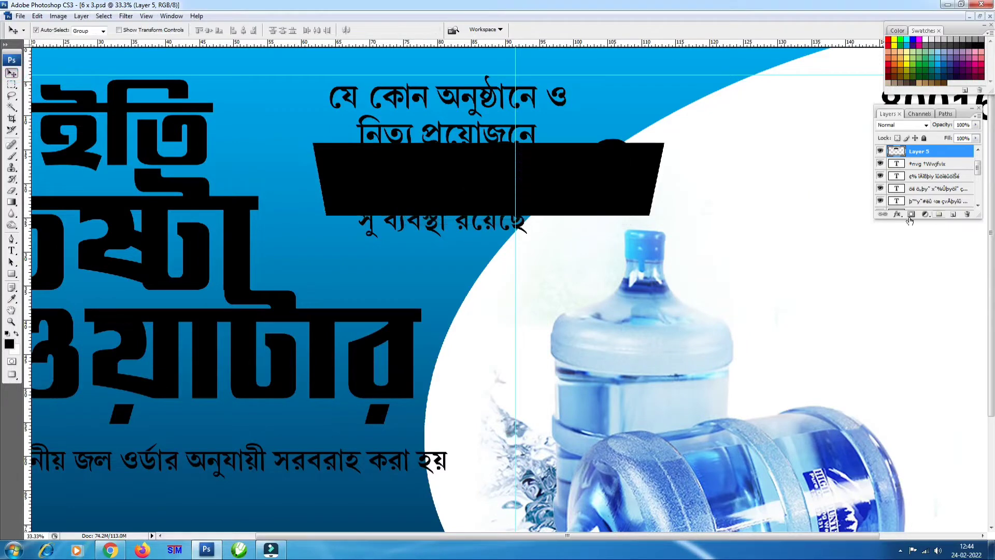
left_click(897, 214)
- Give the band a purple (#91007b) Color Overlay
left_click(927, 294)
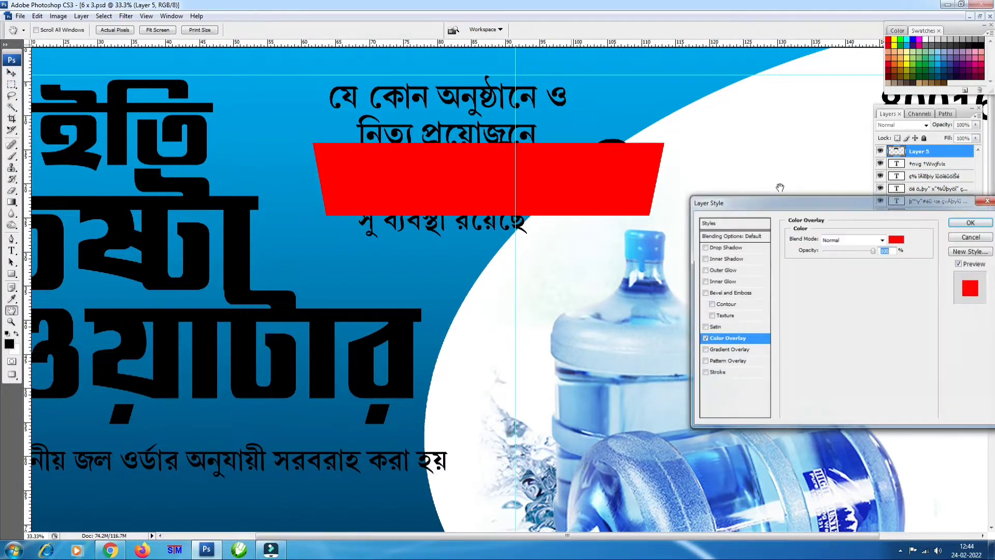
left_click(899, 240)
left_click(971, 63)
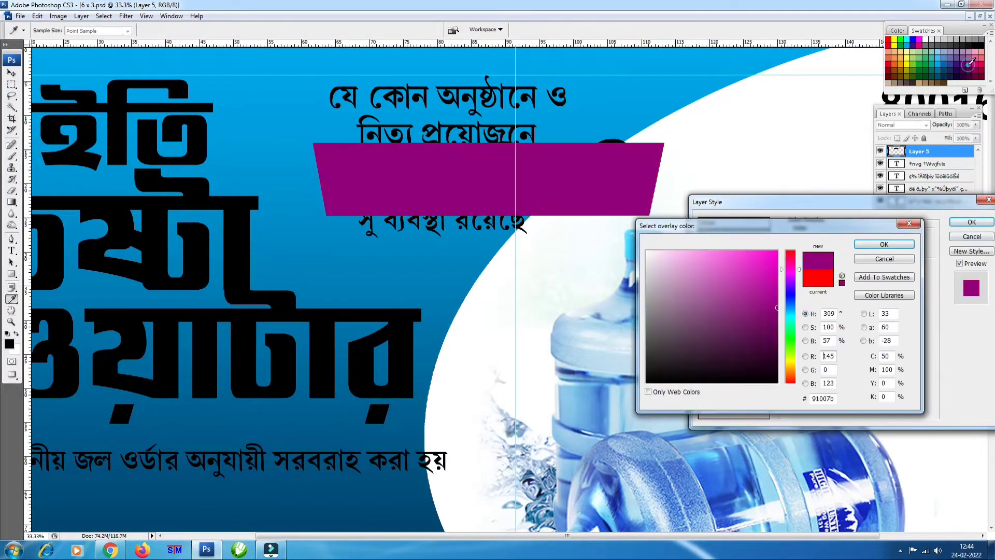
key("Return")
key("Return")
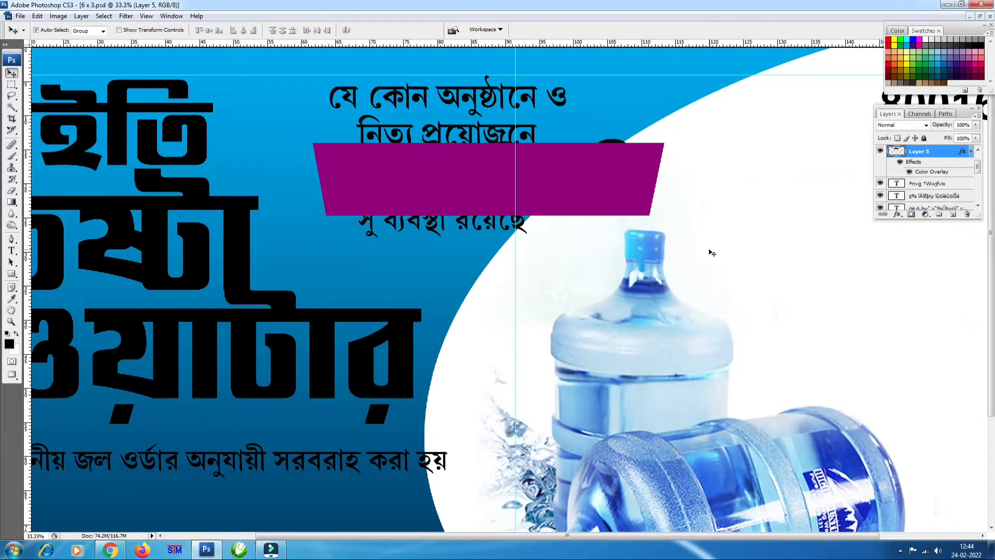
- Duplicate the band, clear the lower copy's style, and enlarge that black copy behind it
key("ctrl+j")
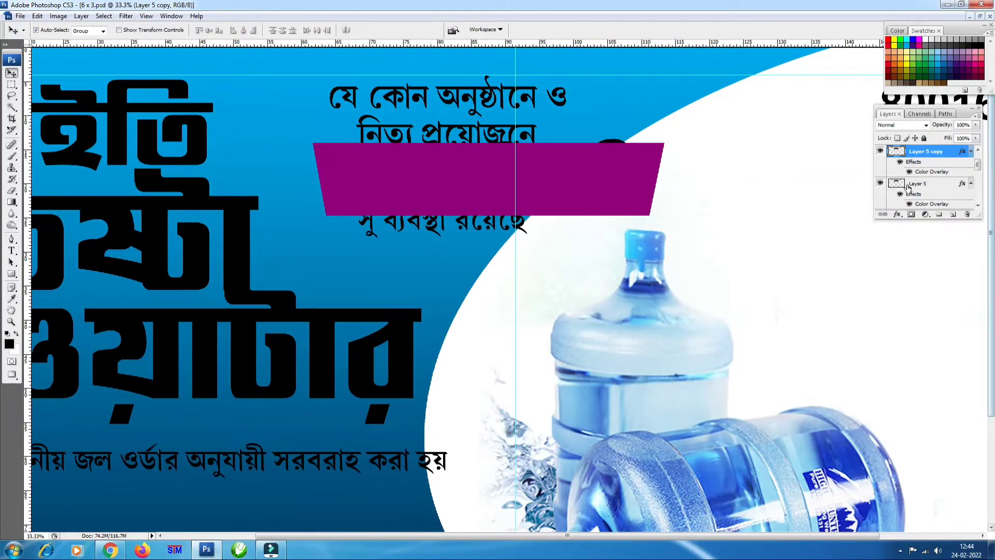
right_click(920, 182)
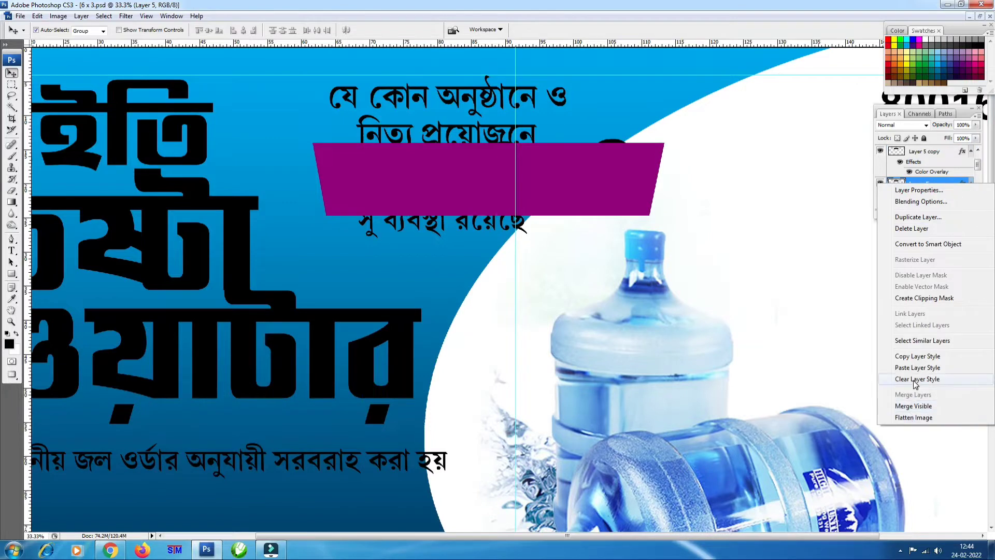
left_click(916, 382)
key("ctrl+t")
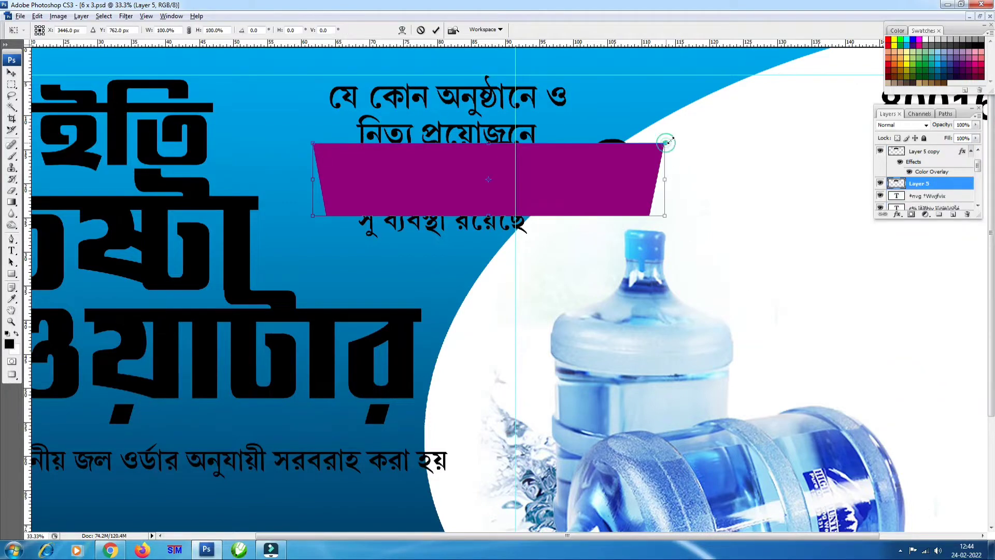
left_click_drag(667, 141, 678, 140)
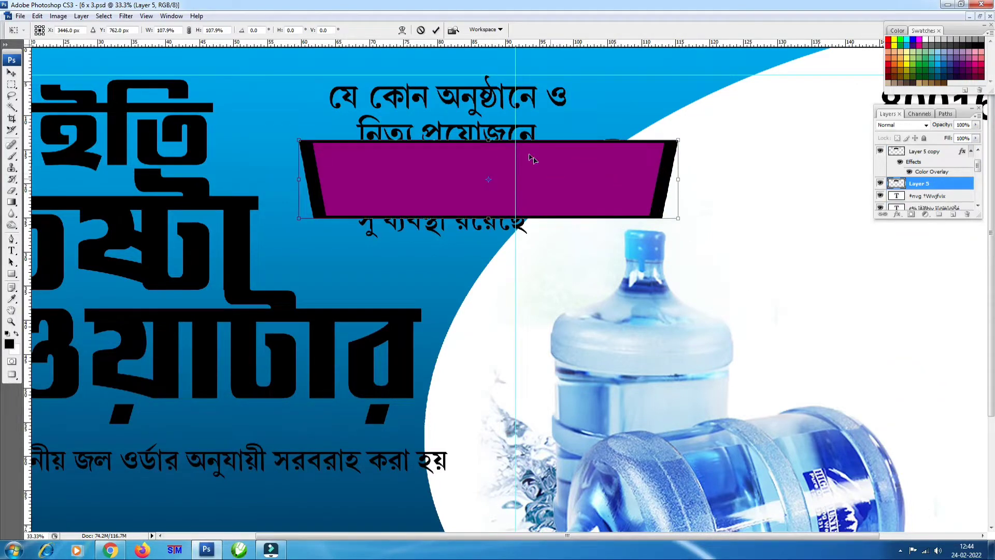
left_click_drag(489, 139, 490, 149)
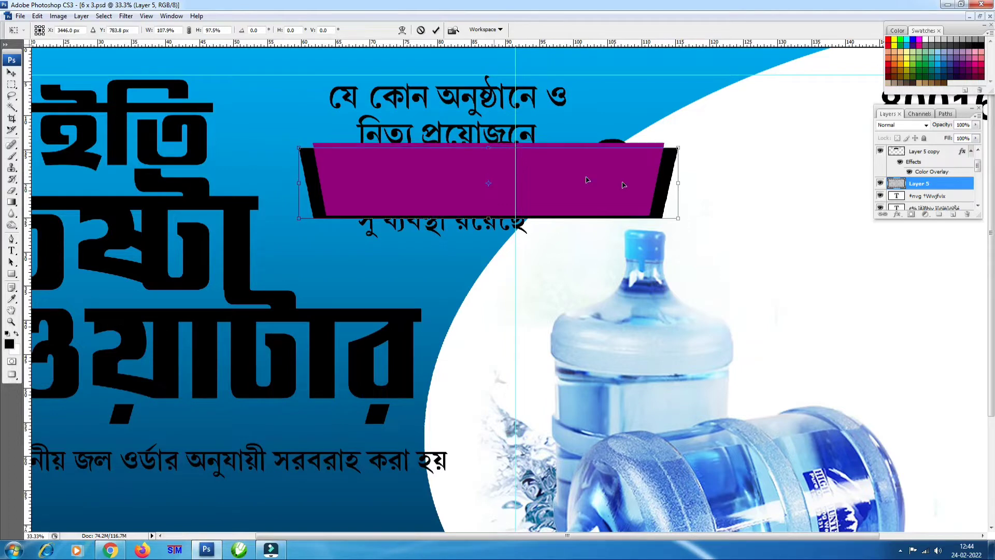
key("Return")
- Contract the black backing's selection and delete its inside, leaving a thin border
left_click(896, 183, "ctrl")
left_click(103, 16)
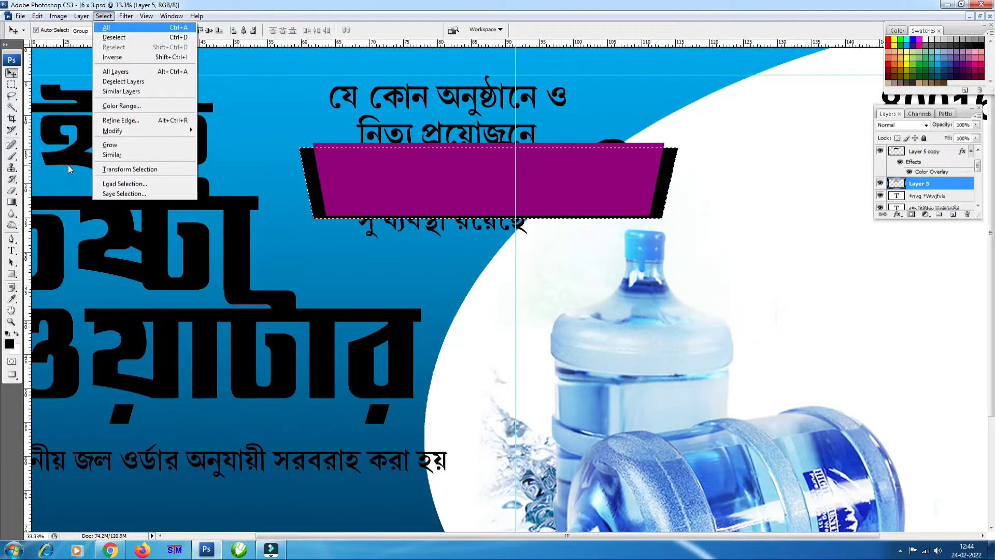
mouse_move(113, 131)
left_click(217, 159)
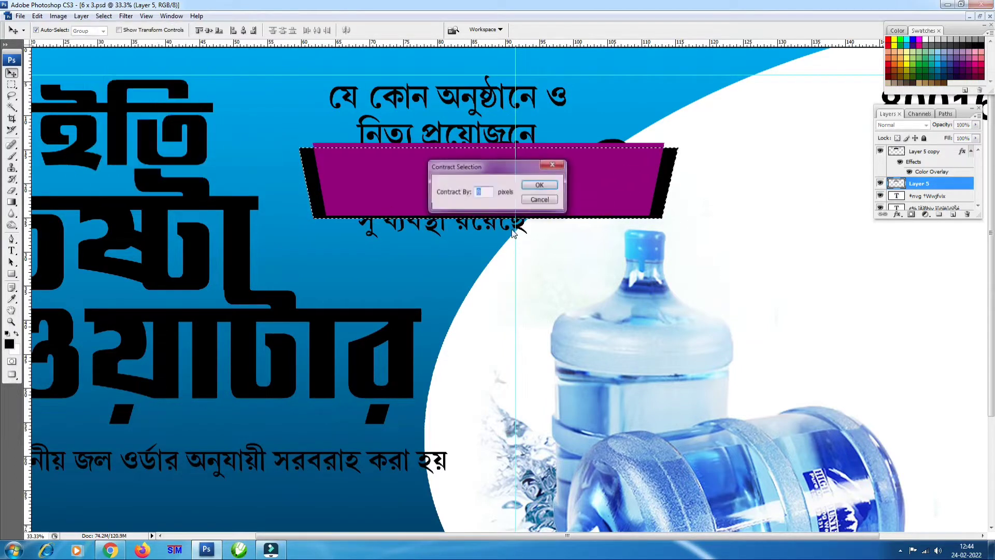
key("Return")
key("Delete")
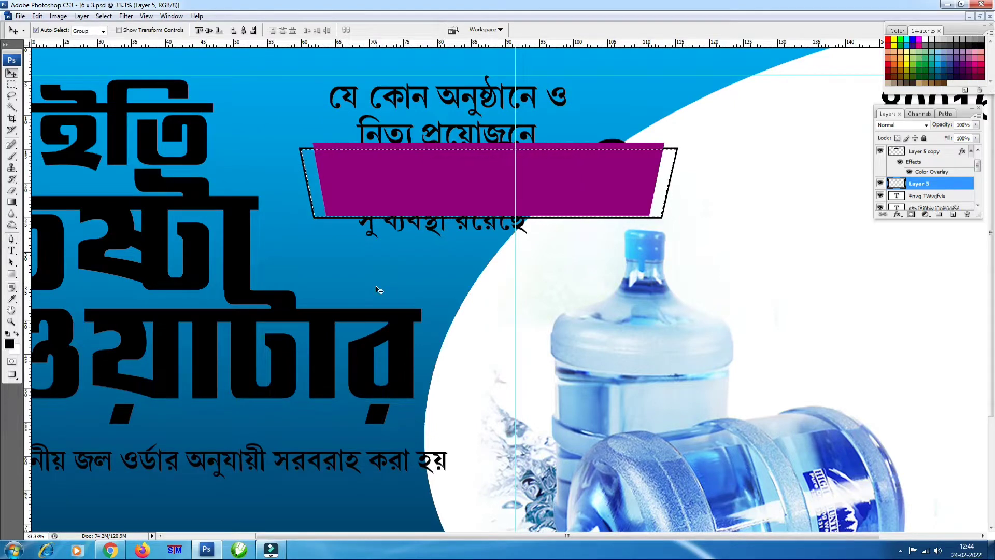
key("ctrl+d")
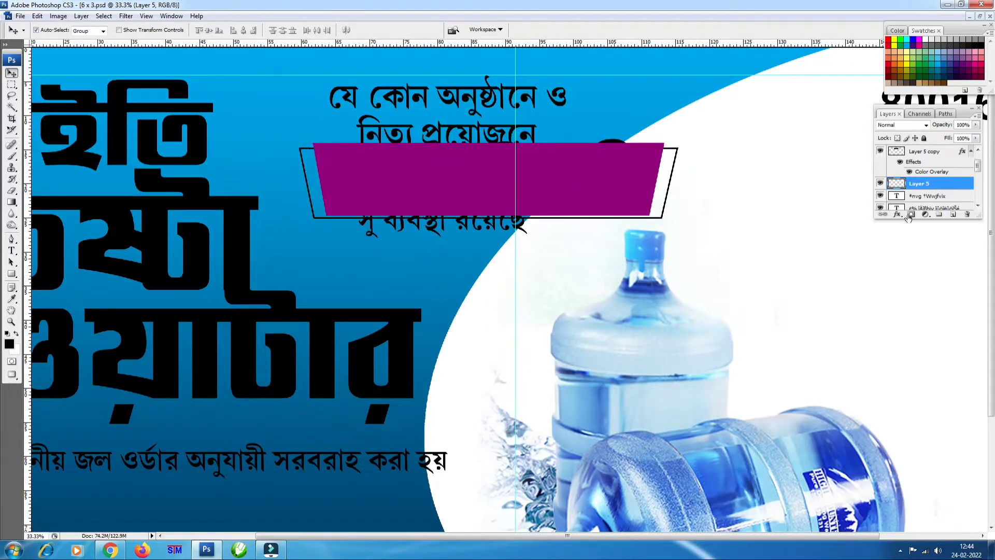
- Color the border purple to match the band, then merge border and band into one layer
left_click(908, 217)
left_click(909, 309)
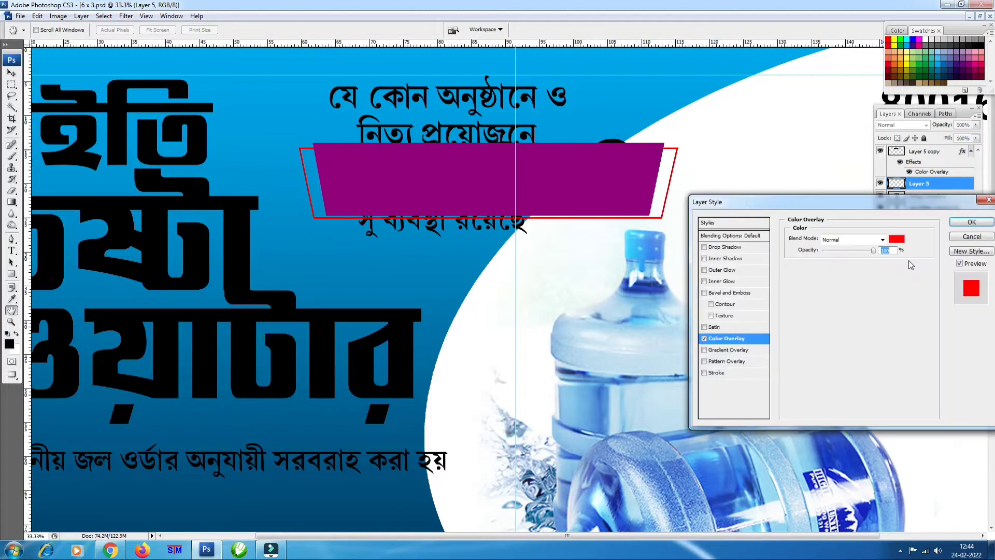
left_click(897, 239)
left_click(656, 184)
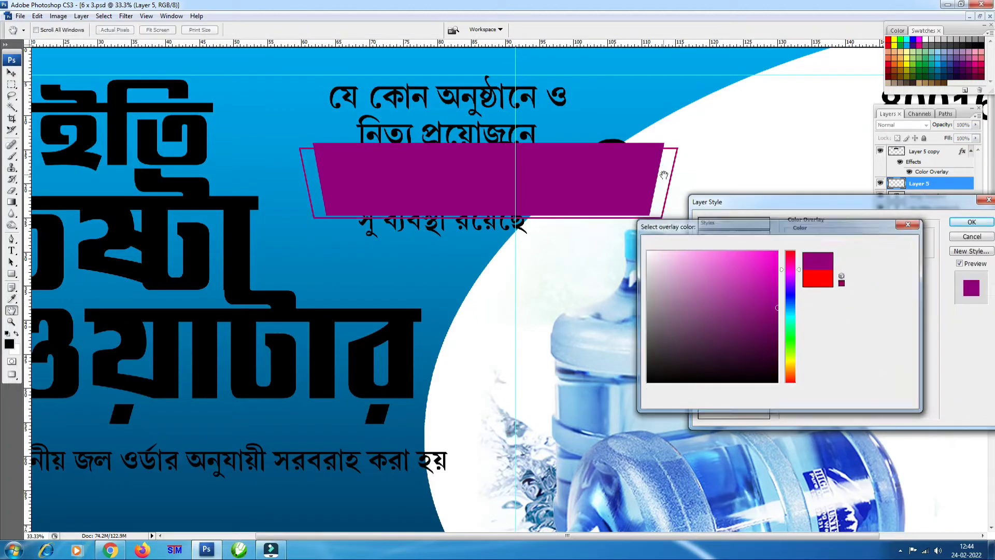
key("Return")
left_click(962, 223)
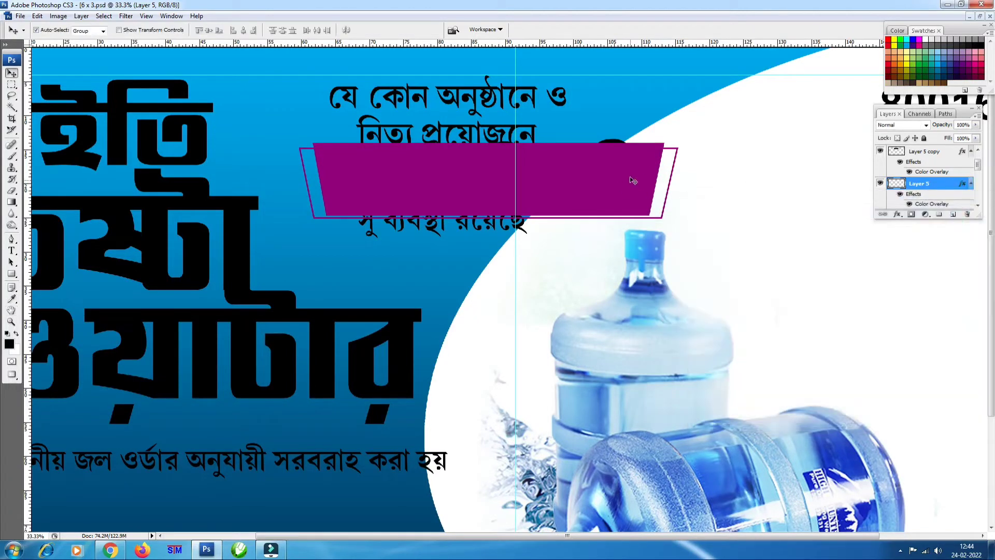
left_click(631, 179, "shift")
key("ctrl+e")
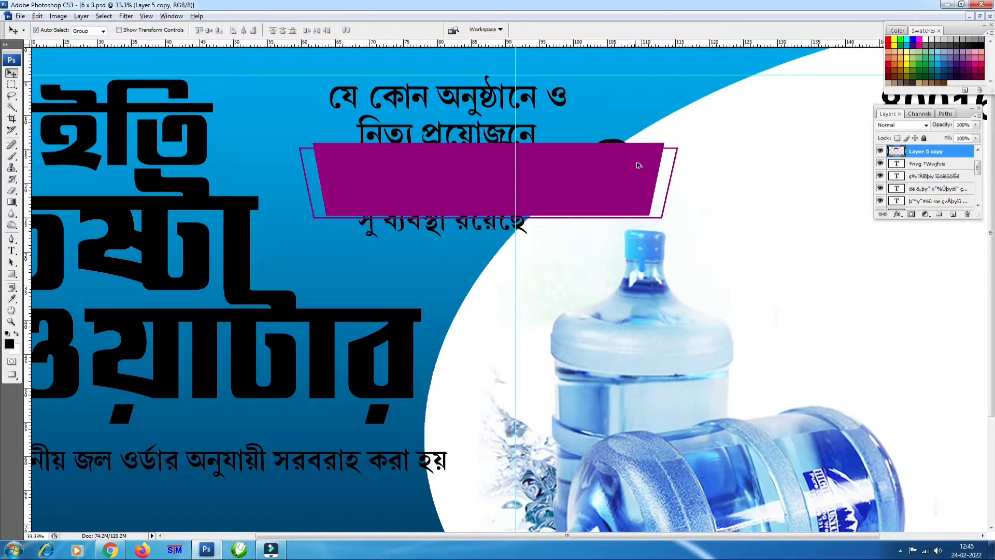
- Alt-drag a copy of the band below and scale it to about 75% under the first
left_click_drag(639, 165, 684, 237)
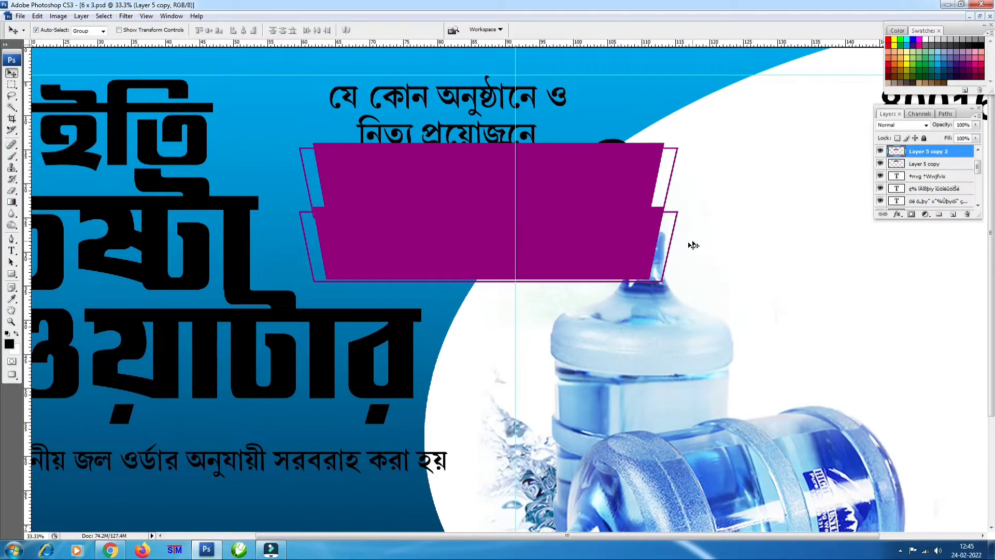
key("ctrl+t")
left_click_drag(677, 207, 632, 216)
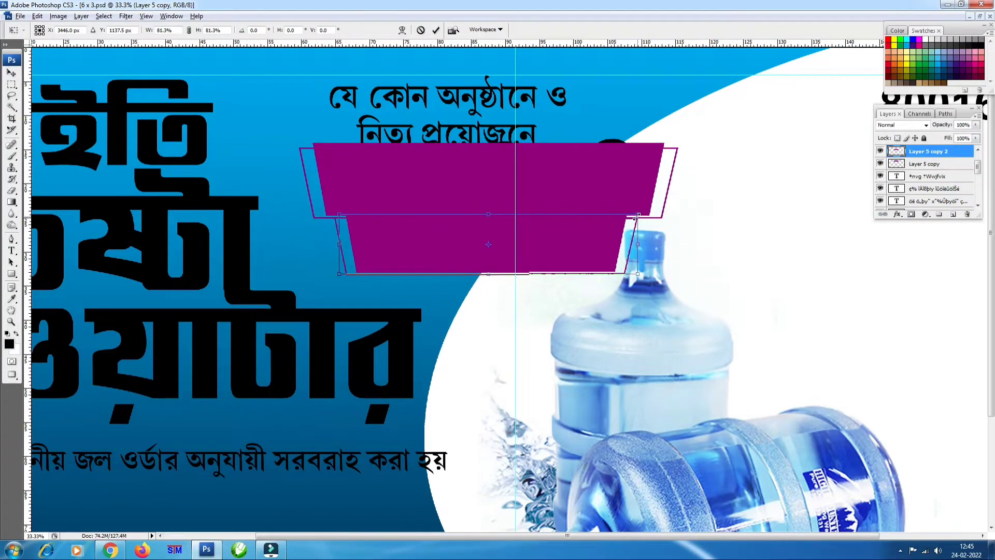
left_click_drag(555, 245, 551, 241)
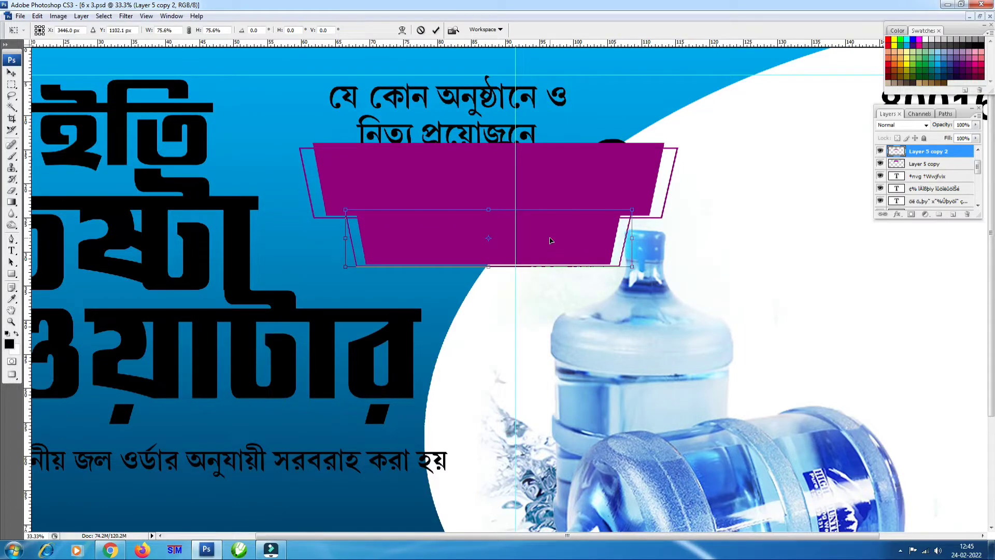
double_click(551, 241)
left_click(897, 214)
- Give the lower band a Color Overlay, settling on pink
left_click(930, 309)
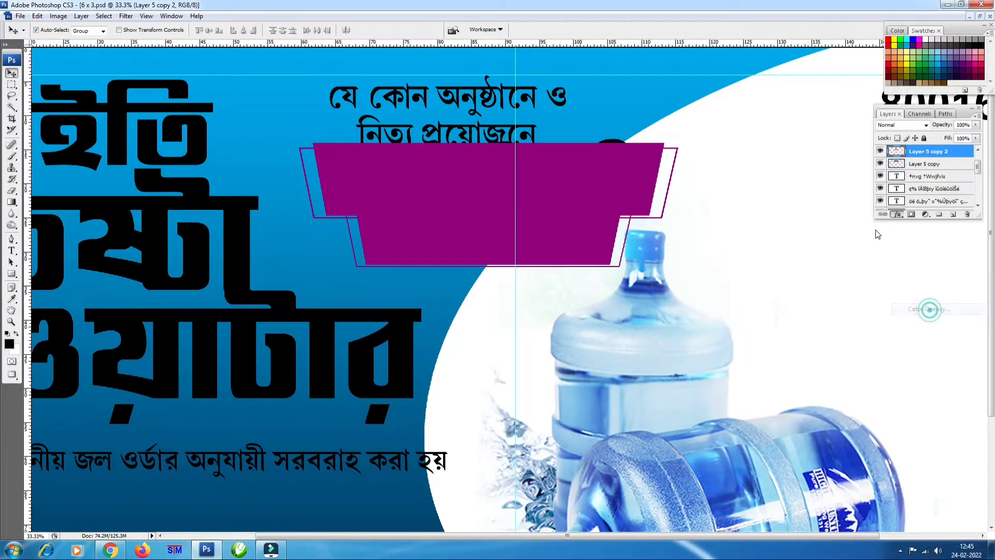
left_click(898, 241)
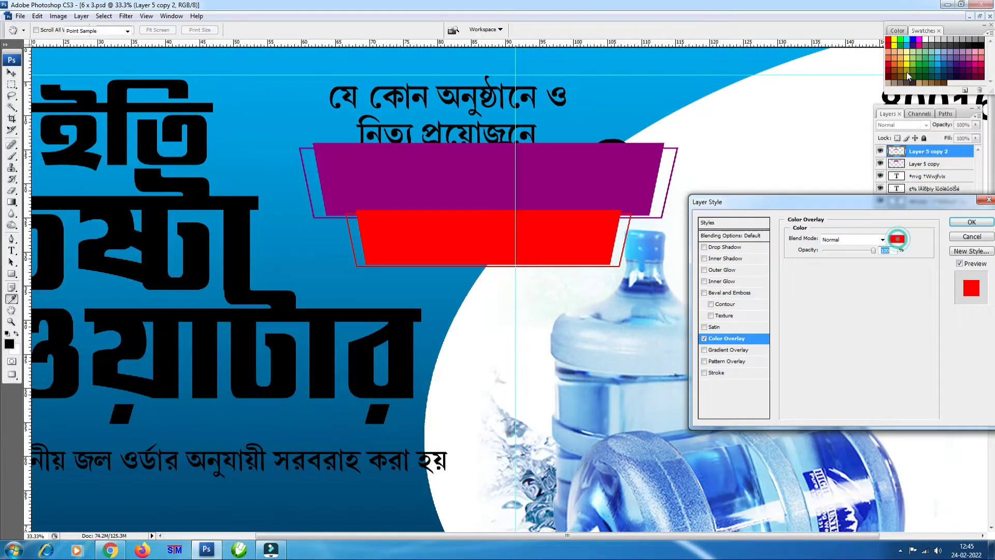
left_click(898, 65)
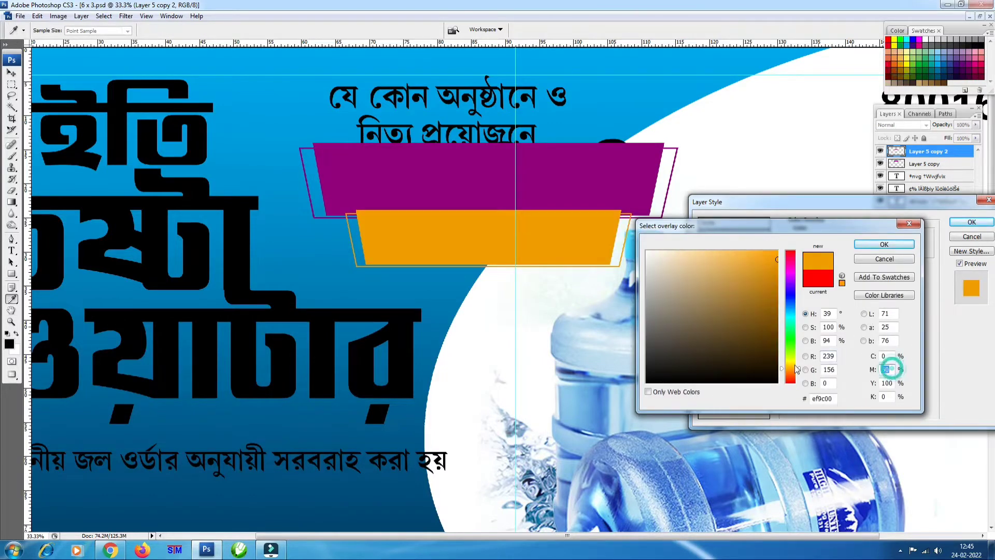
left_click(790, 366)
key("Return")
key("Return")
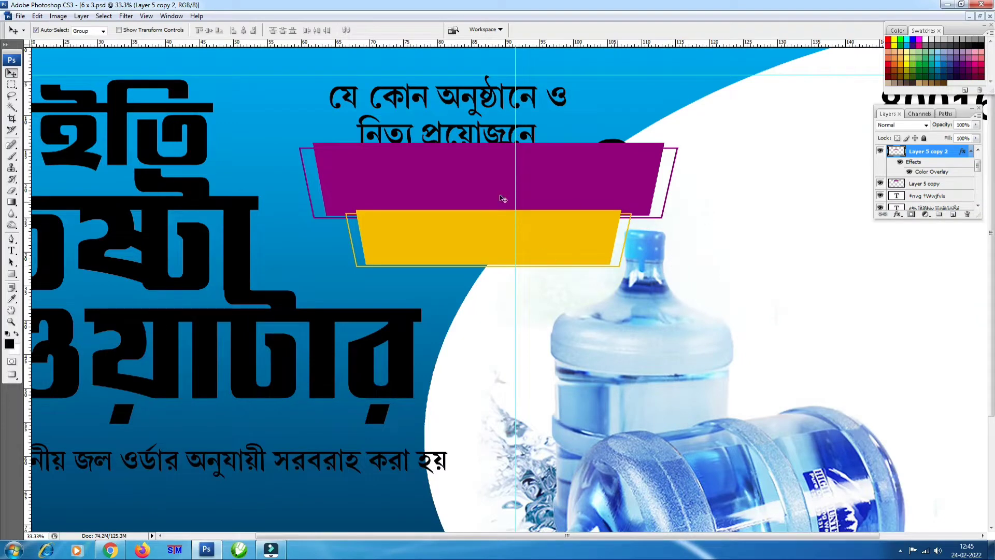
double_click(932, 172)
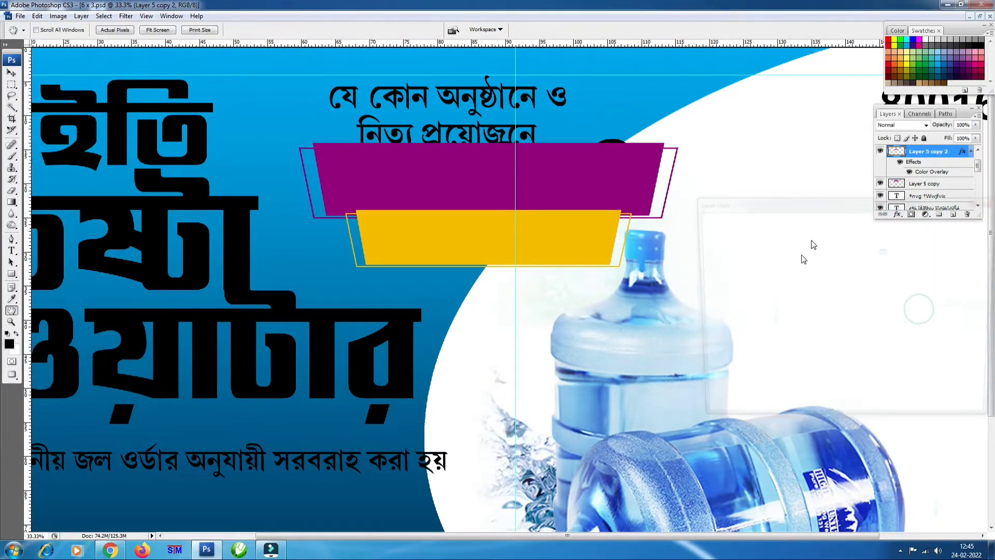
left_click(861, 228)
left_click(987, 60)
key("Return")
key("Return")
- Change the top band's Color Overlay to dark purple
double_click(954, 184)
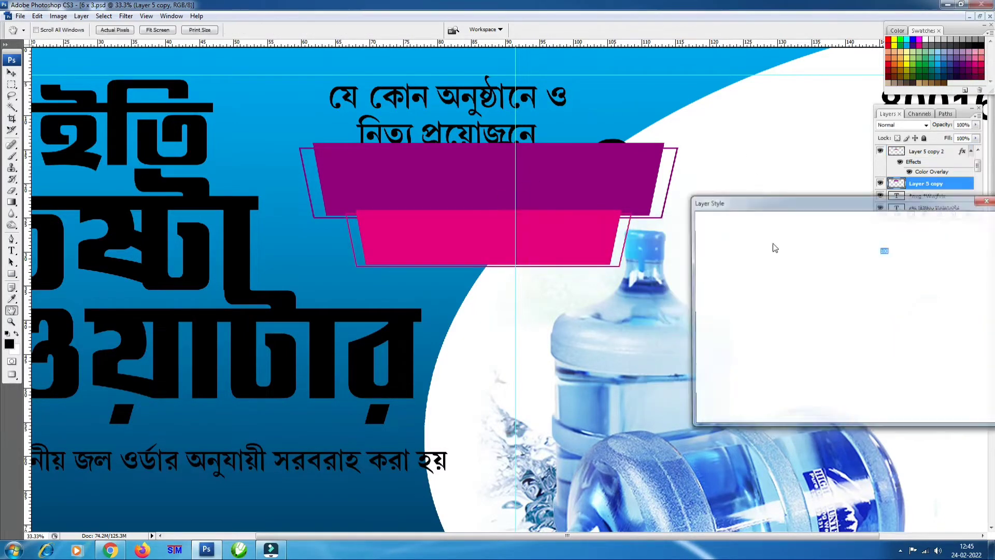
left_click(726, 332)
left_click(860, 228)
left_click(970, 66)
key("Return")
key("Return")
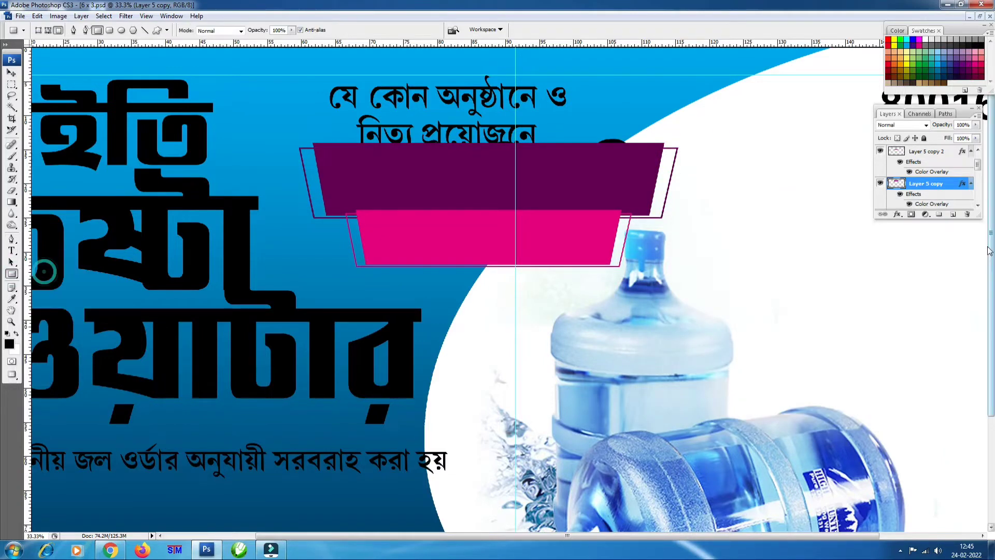
- Make the small rectangle yellow, copy it beside the ribbon, and color the small square pink
double_click(928, 183)
left_click(896, 238)
left_click(894, 52)
key("Return")
key("Return")
key("v")
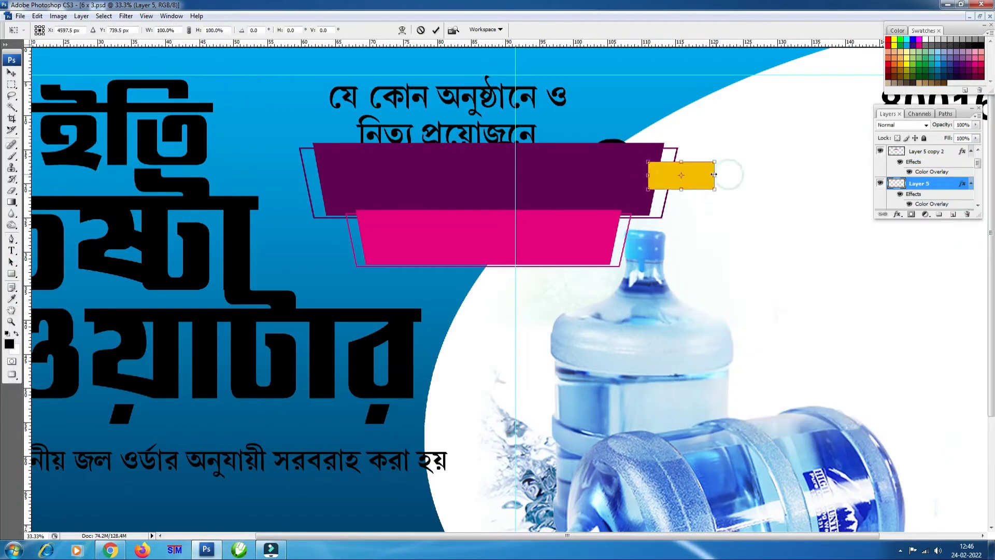
mouse_move(693, 188)
left_mouse_down()
mouse_move(310, 188)
mouse_move(331, 245)
left_mouse_up()
double_click(954, 183)
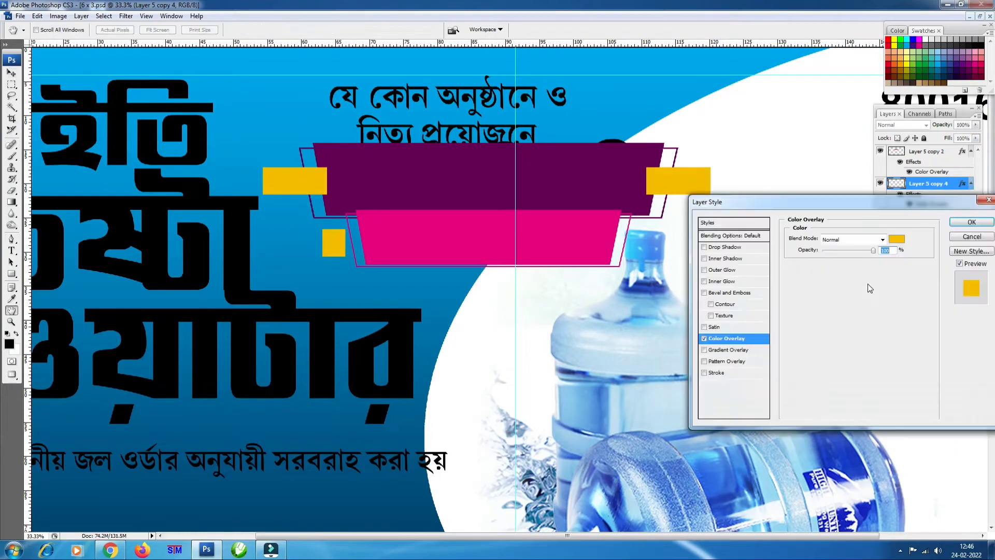
left_click(919, 39)
key("Return")
key("Return")
- Skew the left yellow block into a slant and mirror the right one horizontally
right_click(677, 242)
left_click(695, 270)
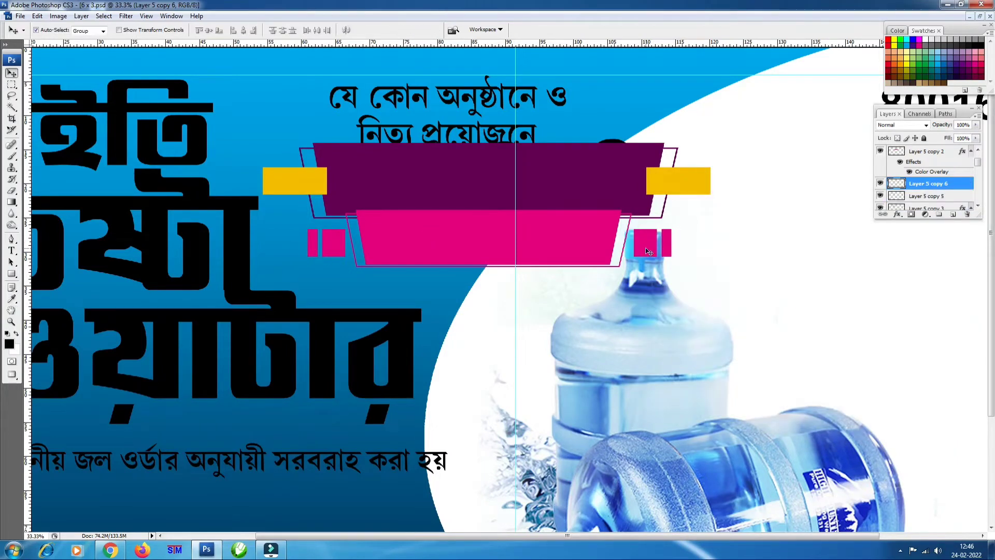
key("ctrl+t")
key("ctrl+plus")
mouse_move(405, 291)
left_mouse_down()
mouse_move(406, 277)
mouse_move(372, 249)
mouse_move(395, 231)
left_mouse_up()
key("Return")
key("ctrl+minus")
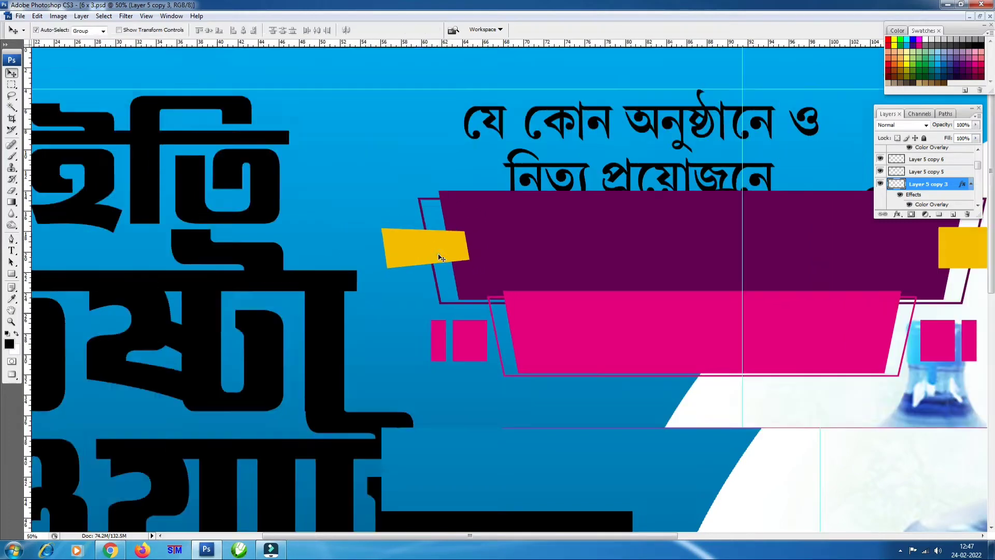
right_click(389, 254)
left_click(409, 406)
- Tilt the left and right pink accent blocks to match the ribbon
key("Return")
left_click(218, 339, "ctrl")
key("ctrl+t")
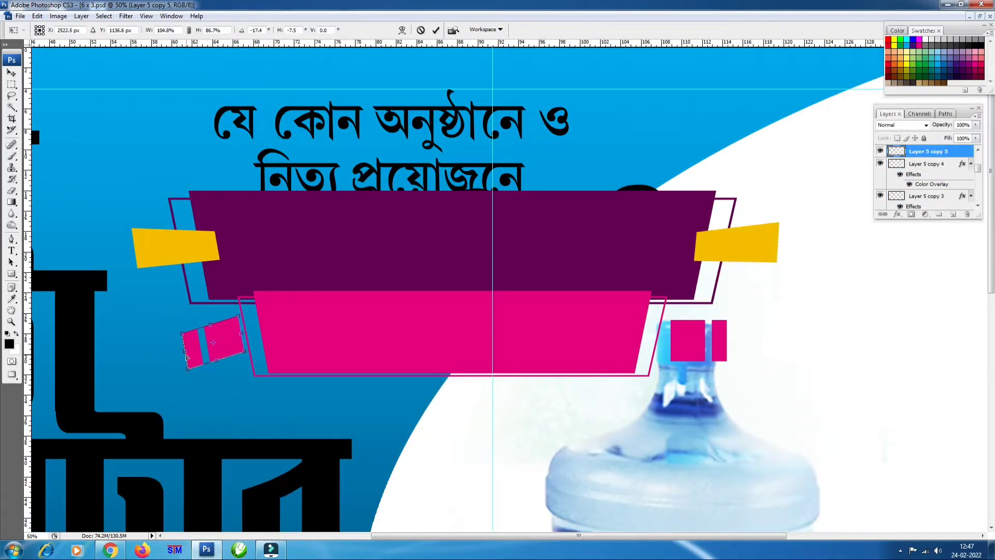
left_click_drag(176, 317, 159, 325)
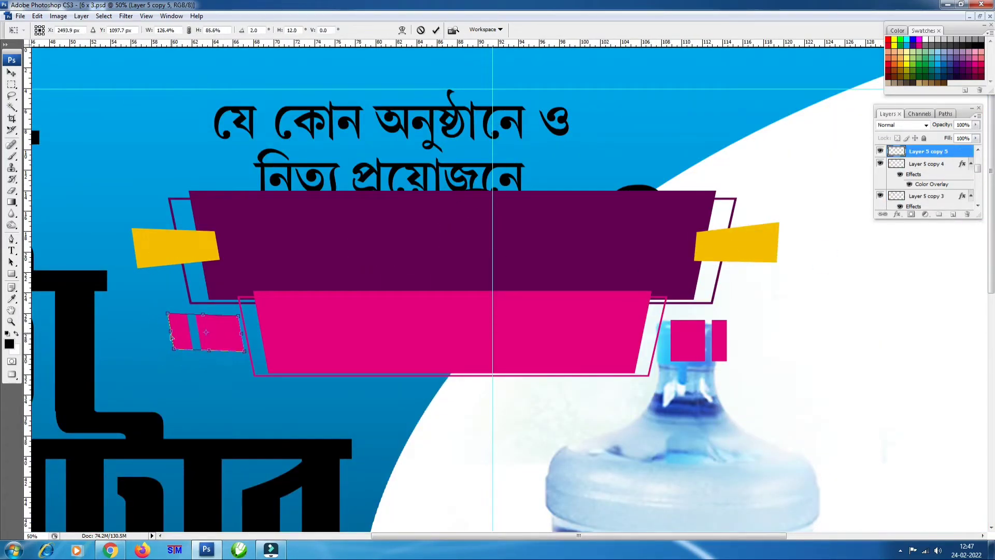
key("Return")
left_click_drag(695, 340, 680, 342)
- Merge all the ribbon pieces into one layer and start tilting it
left_click(307, 269, "shift")
key("ctrl+minus")
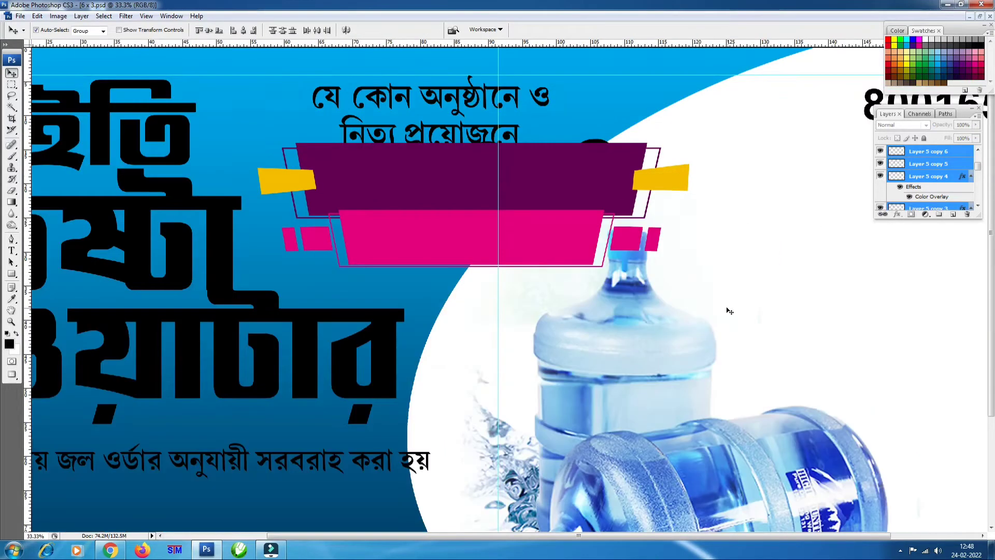
right_click(927, 151)
left_click(871, 386)
key("ctrl+t")
left_click_drag(436, 267, 415, 244)
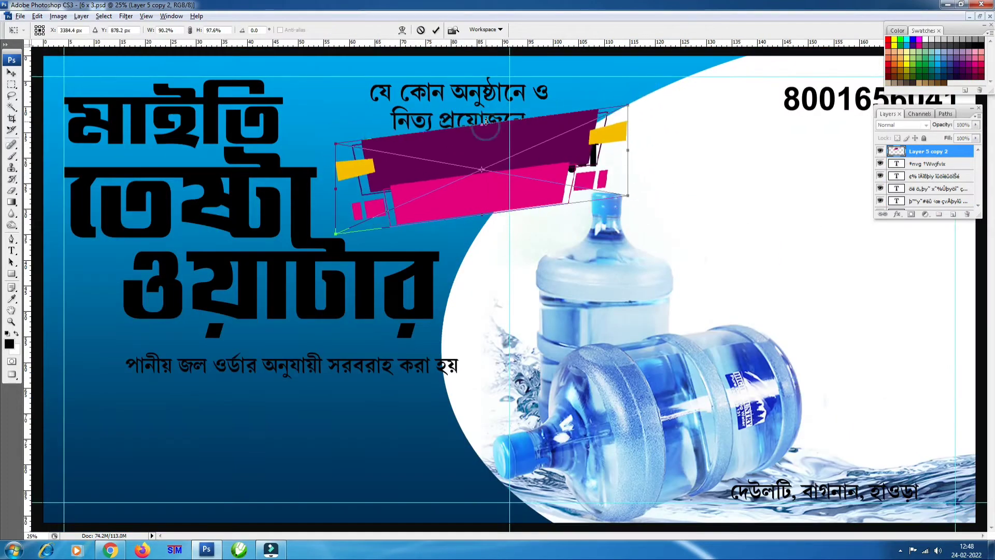
- Rotate the ribbon counter-clockwise and tilt the headline and pink-band text to match
left_click_drag(466, 172, 451, 177)
key("Return")
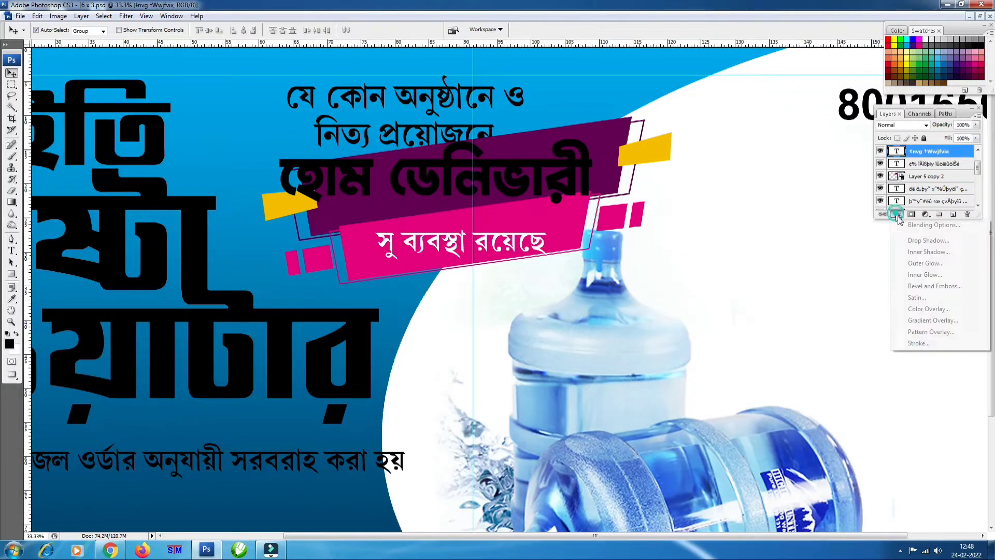
left_click_drag(594, 184, 591, 155)
key("Return")
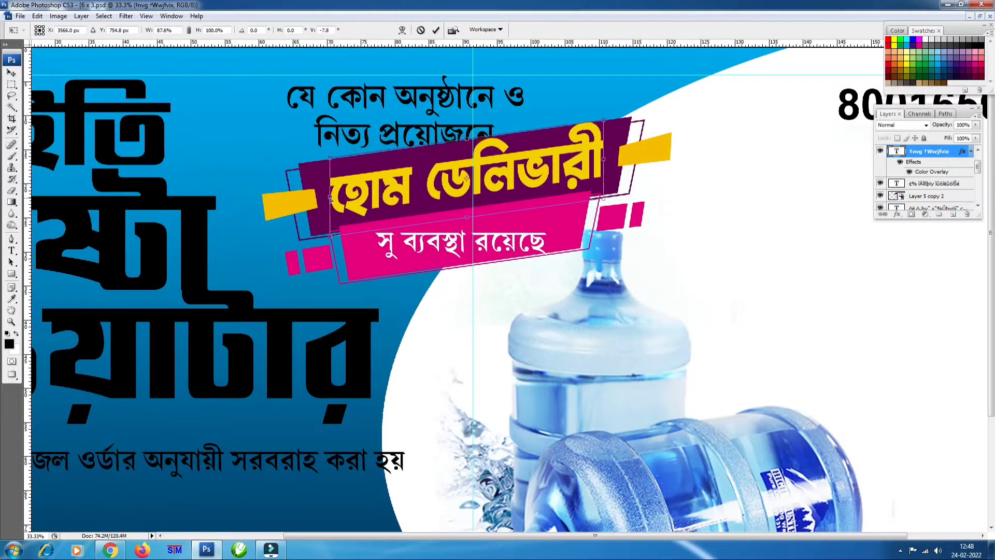
key("ctrl+t")
left_click_drag(571, 249, 544, 233)
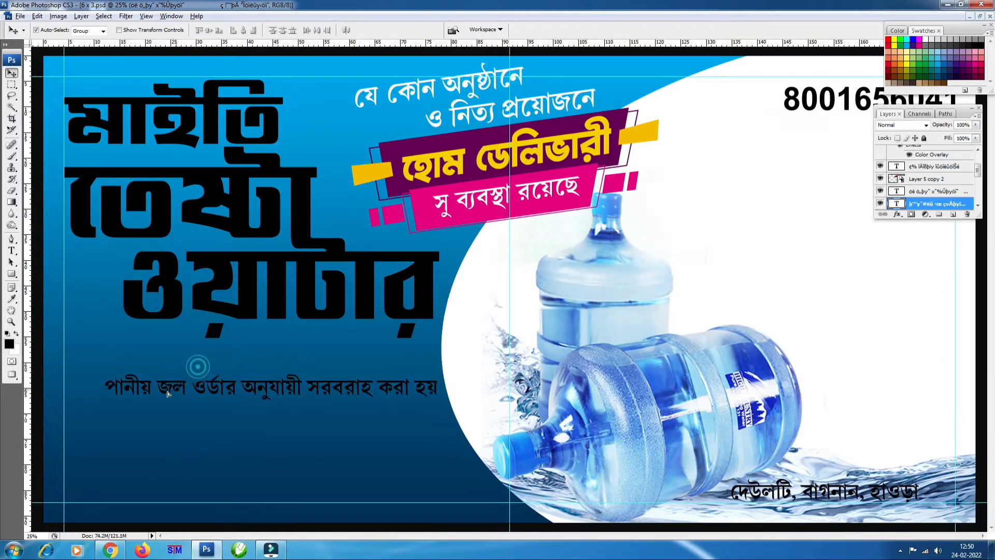
- Move the address and phone number to the lower left and fill ওয়াটার and তেষ্টা white
left_click_drag(747, 492, 91, 492)
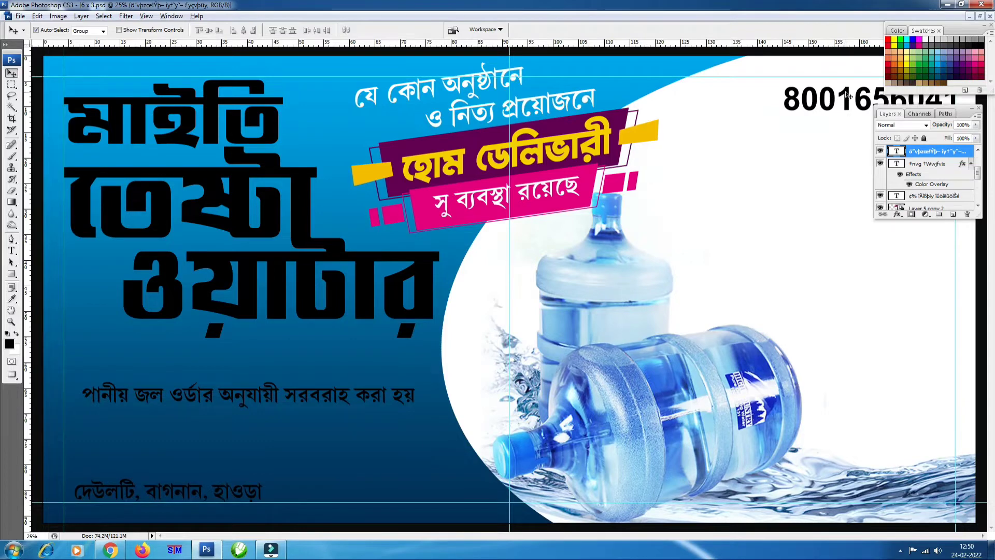
left_click_drag(847, 94, 139, 445)
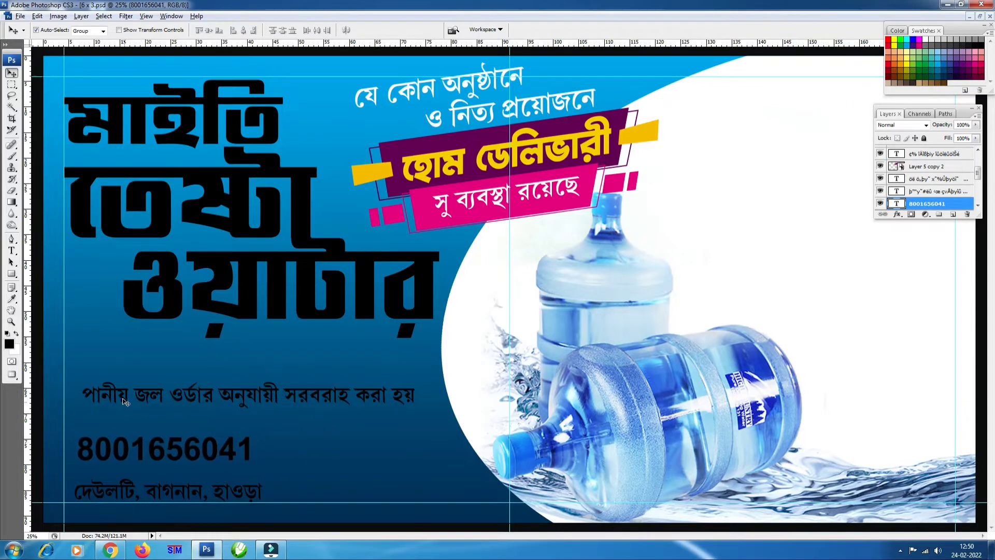
left_click(176, 289)
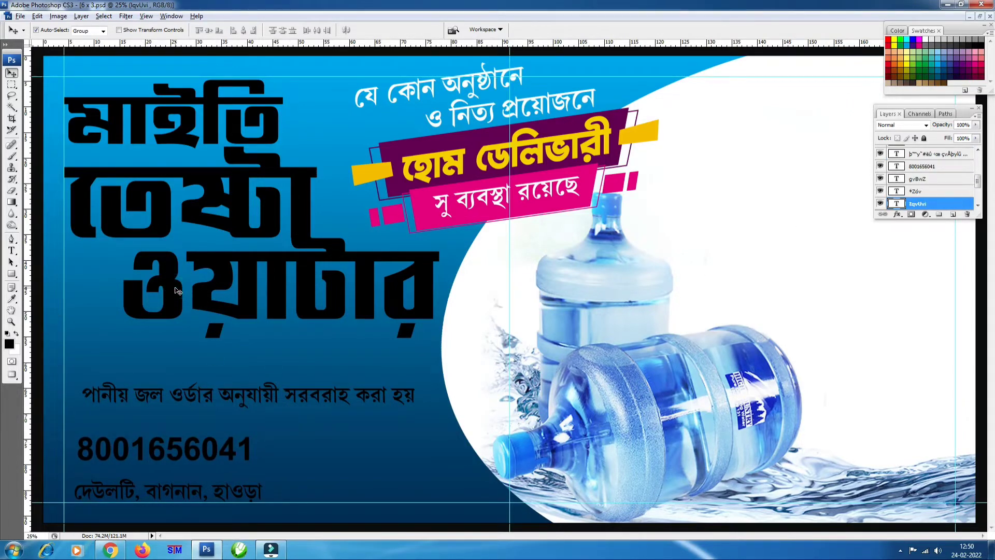
key("ctrl+BackSpace")
left_click(199, 221)
key("ctrl+BackSpace")
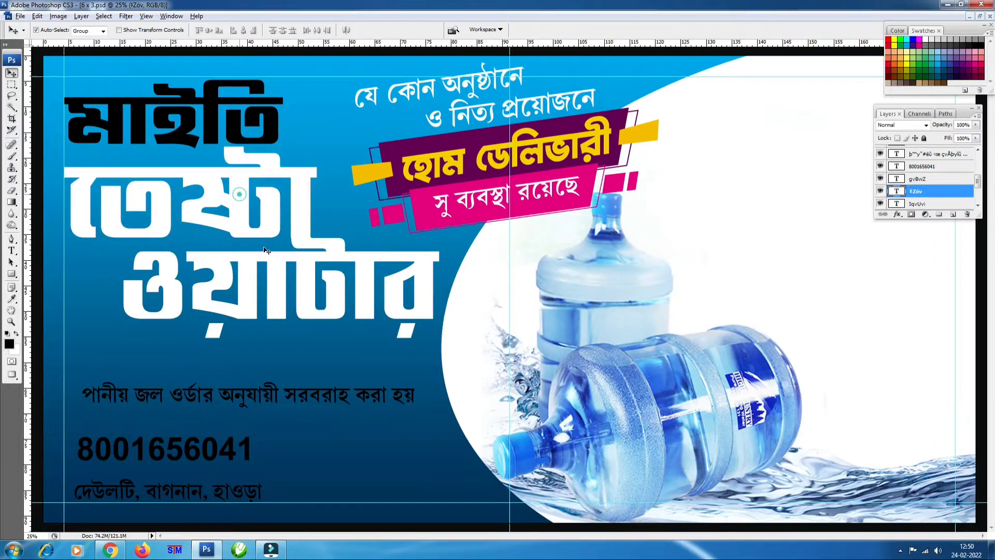
- Lower and slightly narrow the white title words, then merge them into one layer
left_click(274, 278, "shift")
left_click_drag(275, 279, 276, 291)
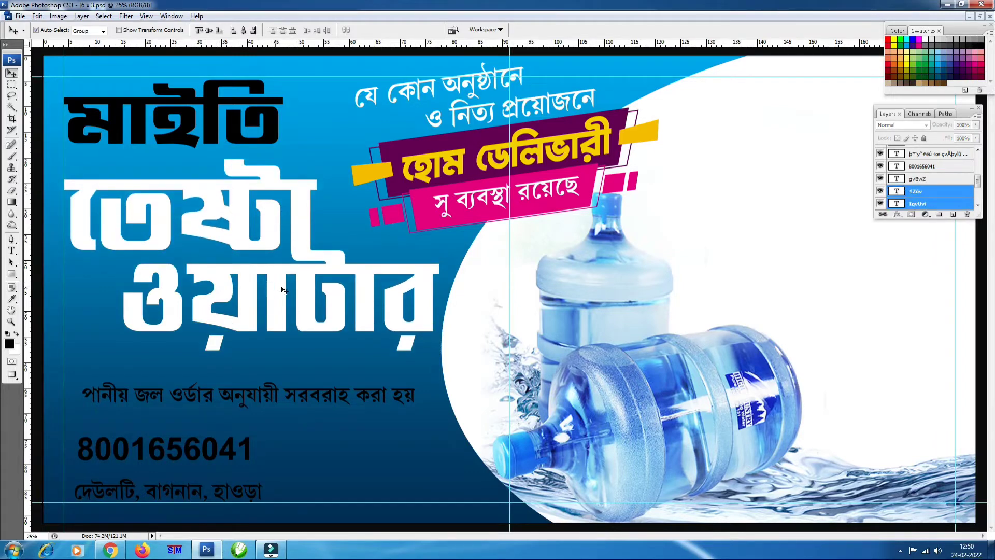
key("ctrl+t")
left_click_drag(435, 258, 429, 258)
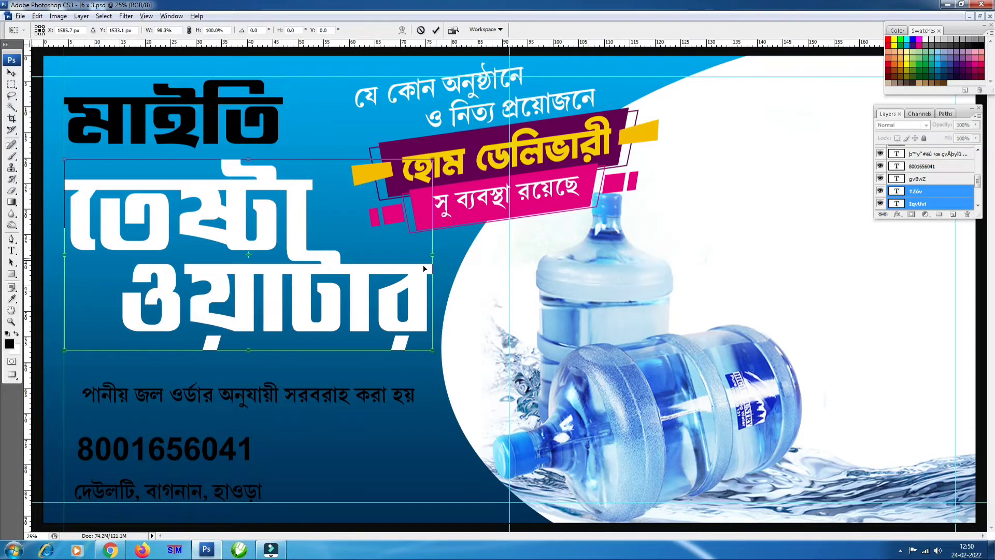
key("Return")
key("ctrl+e")
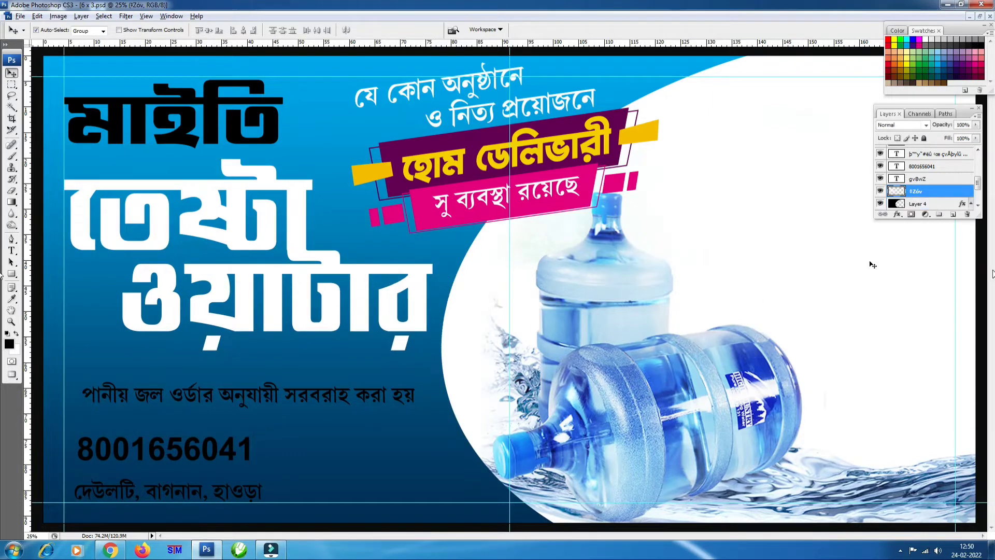
- Duplicate the title layer and nudge the lower copy up and left
key("ctrl+j")
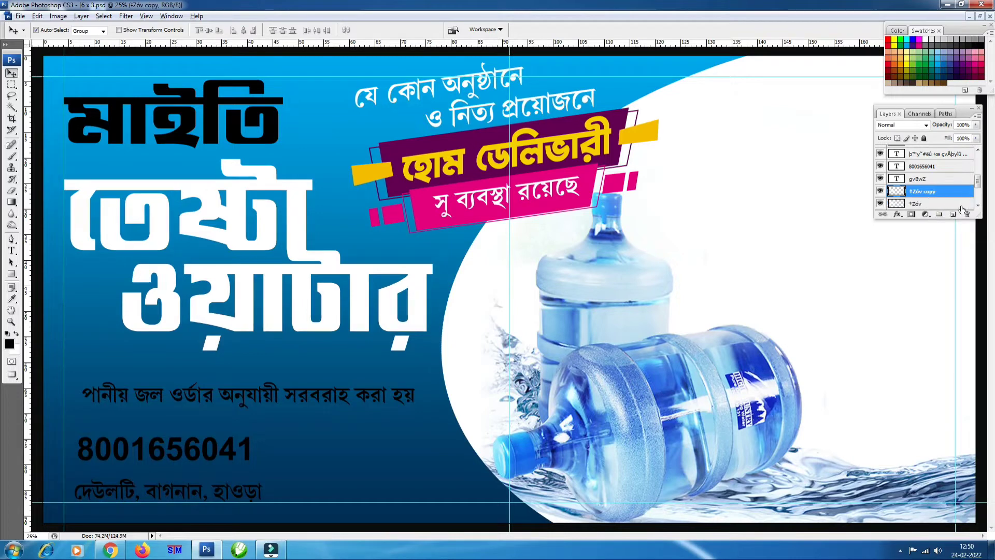
left_click(950, 203)
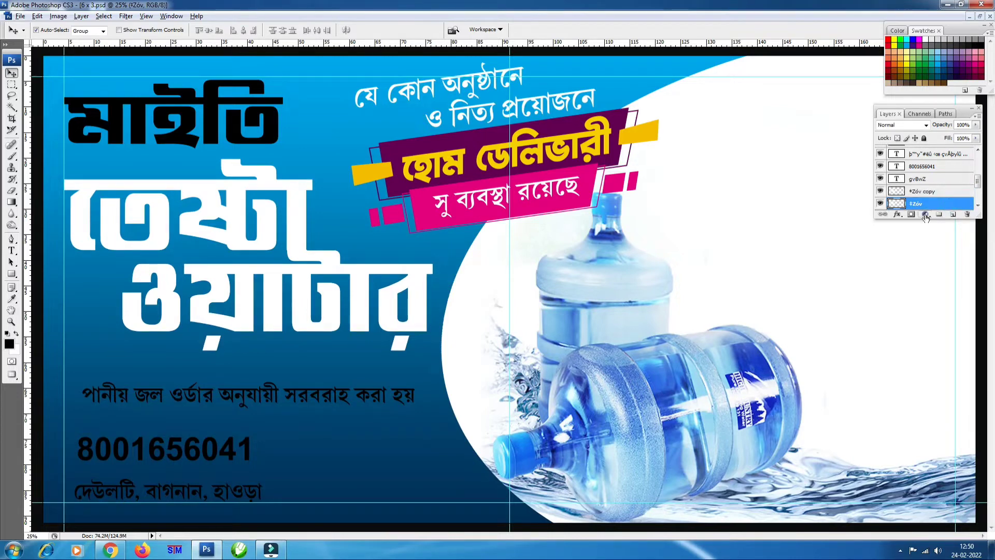
key("Up")
key("Left")
- Apply a blue-to-dark-navy Gradient Overlay to the lower title copy
left_click(900, 215)
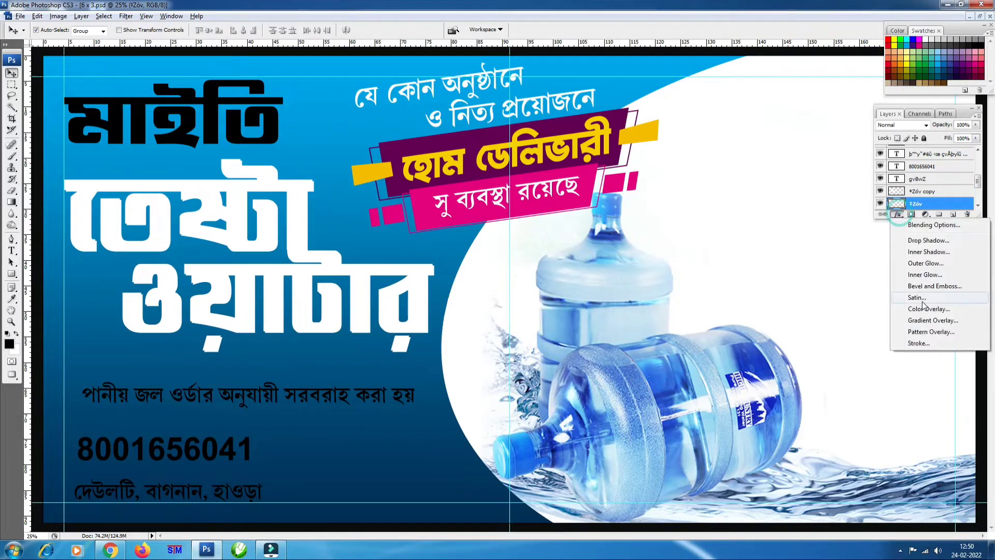
left_click(925, 319)
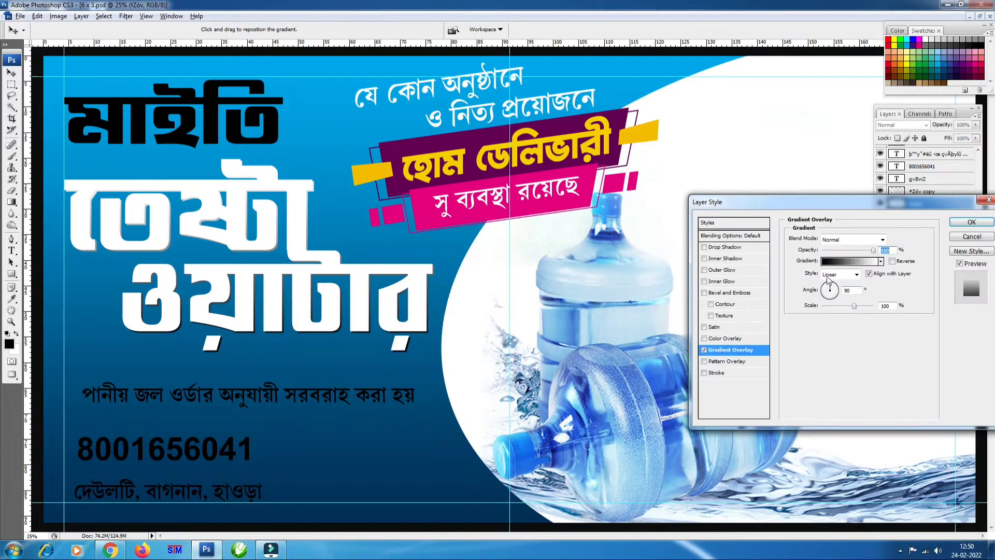
left_click(851, 261)
left_click(580, 212)
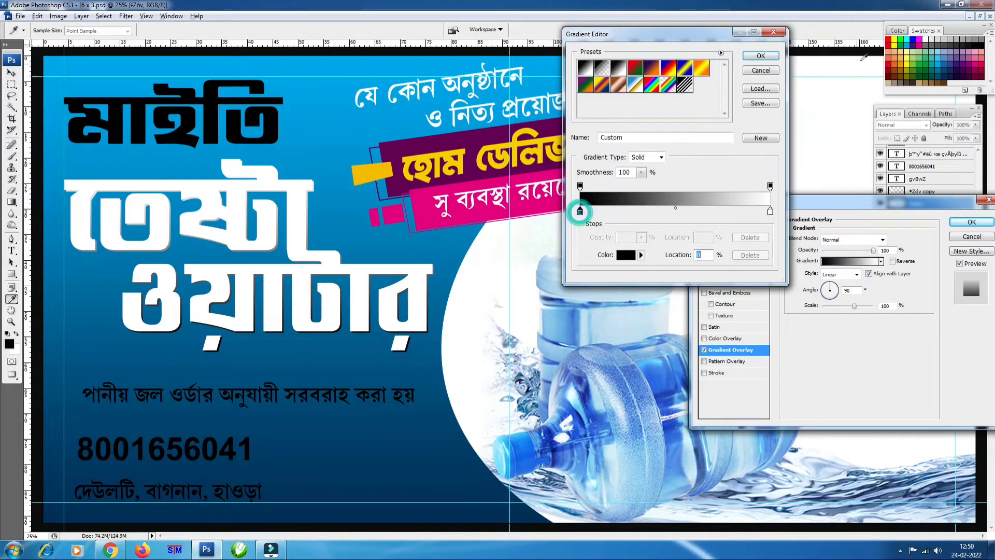
left_click(939, 54)
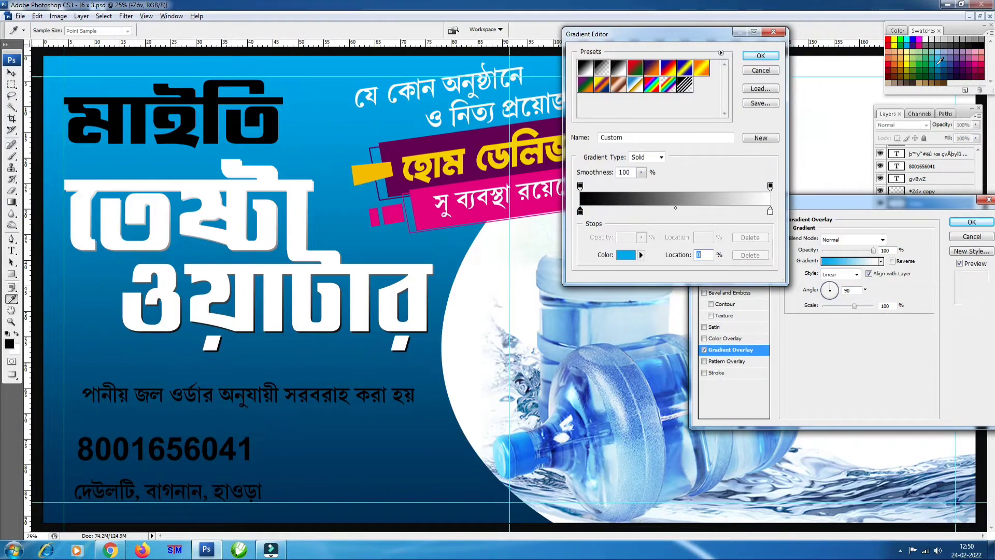
left_click(771, 213)
left_click(952, 67)
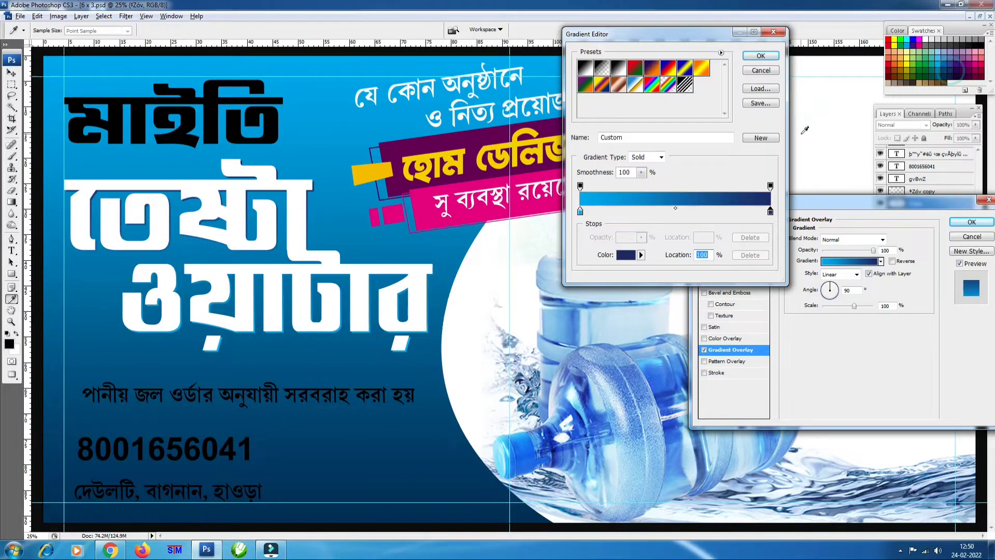
key("Return")
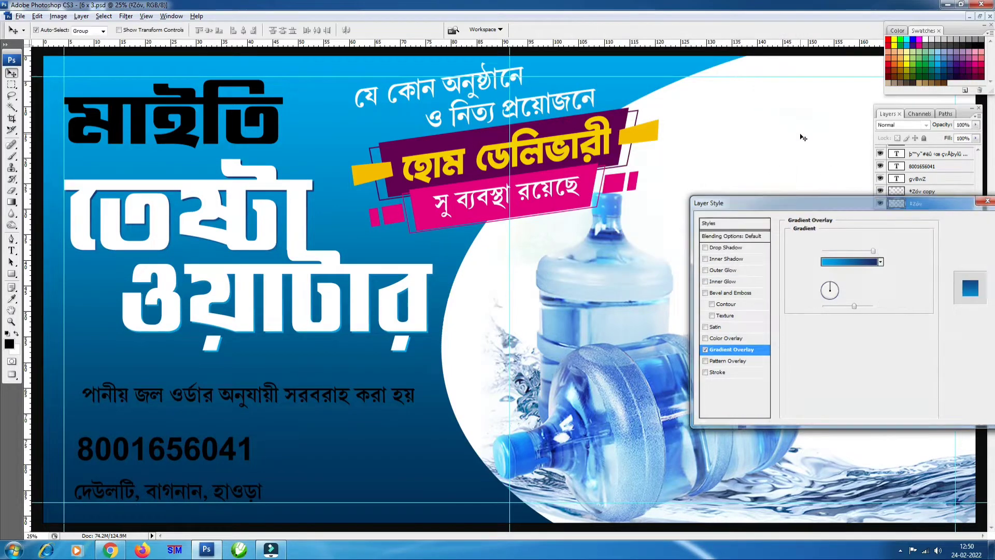
key("Return")
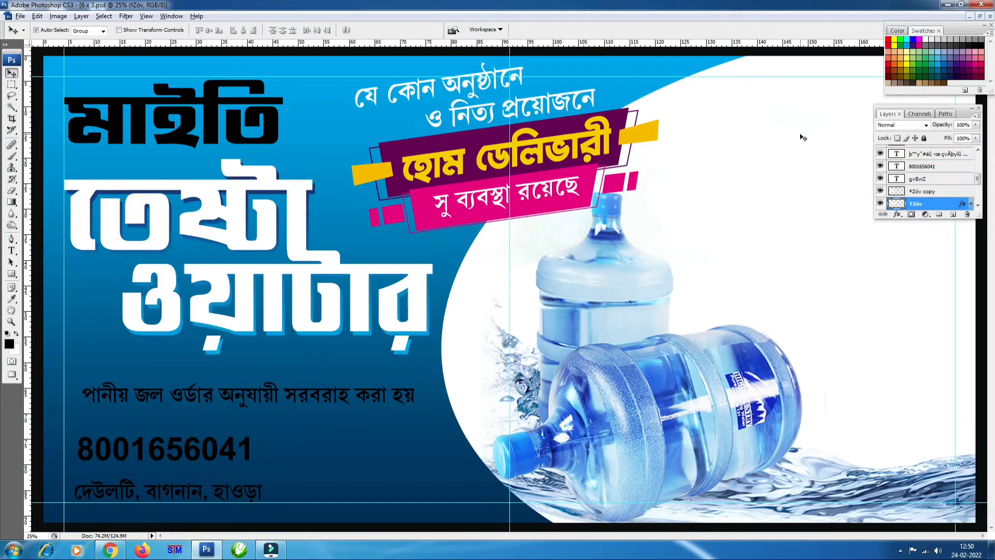
- Give the back title layer a Drop Shadow with distance 28
key("ctrl+plus")
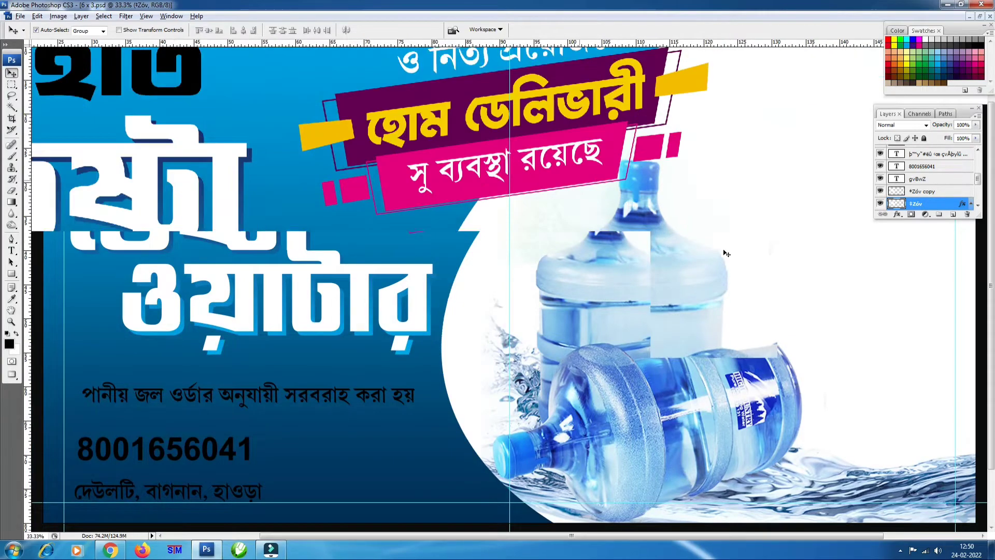
left_click_drag(727, 253, 850, 255)
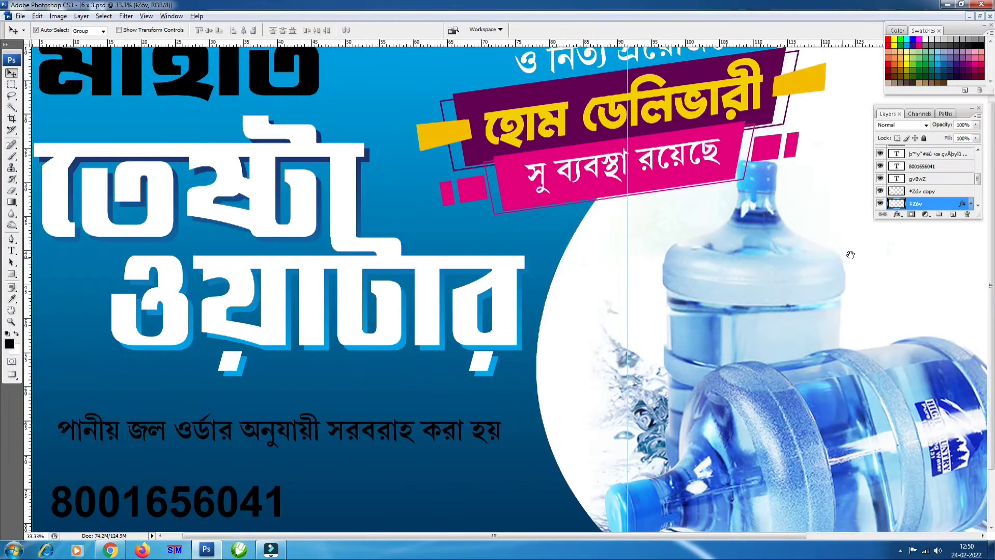
left_click(906, 216)
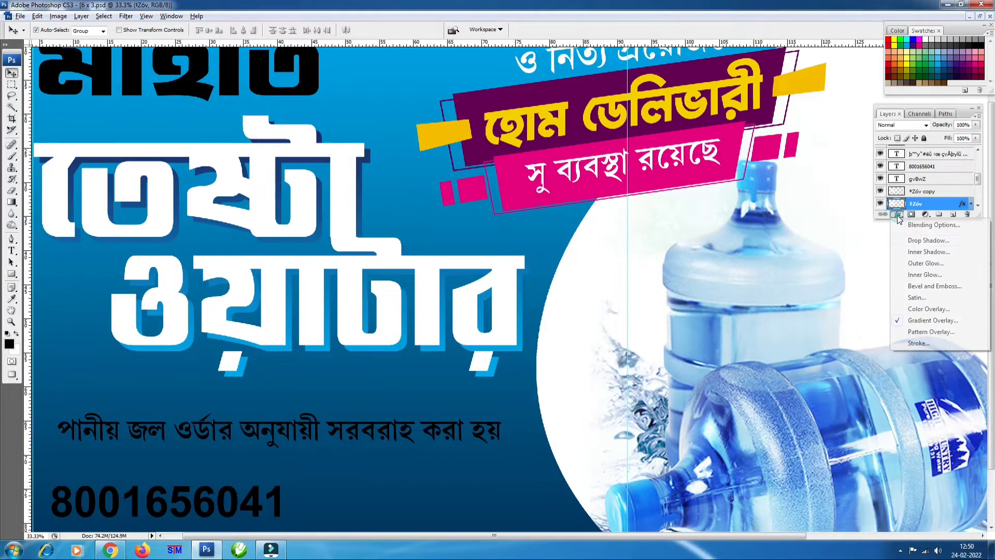
left_click(928, 234)
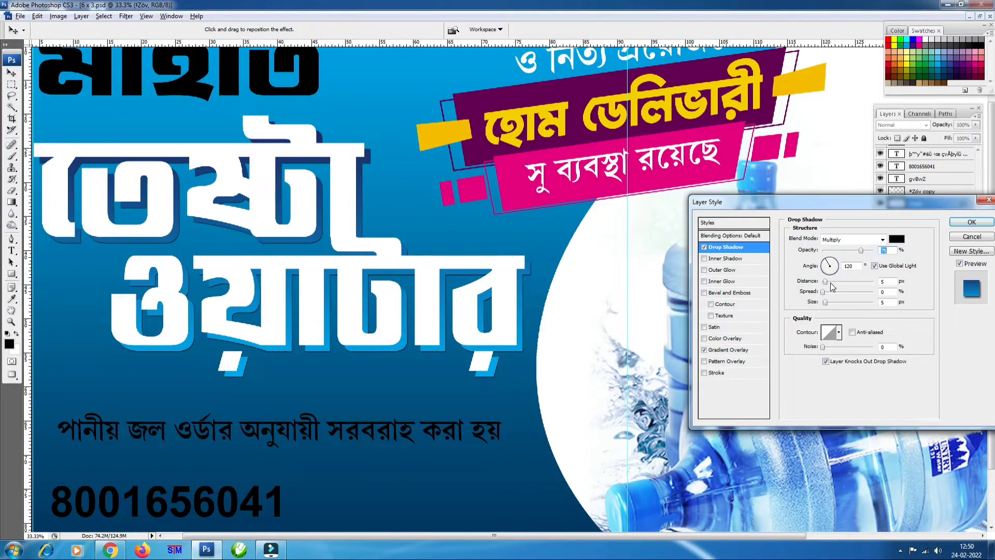
mouse_move(826, 282)
left_mouse_down()
mouse_move(838, 282)
mouse_move(826, 292)
mouse_move(839, 301)
left_mouse_up()
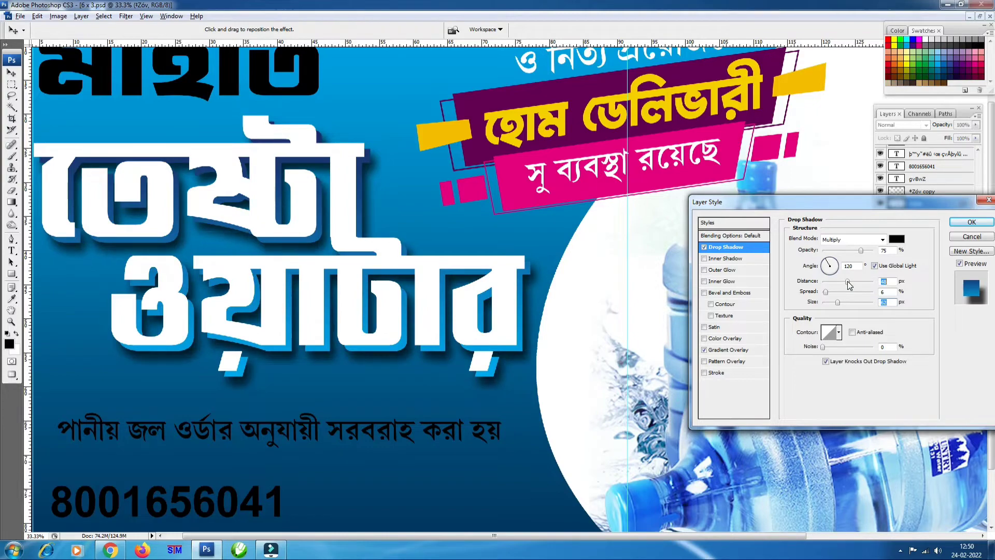
left_click(972, 222)
- Add Bevel and Emboss with a light-blue shadow colour to the white front title copy
key("ctrl+plus")
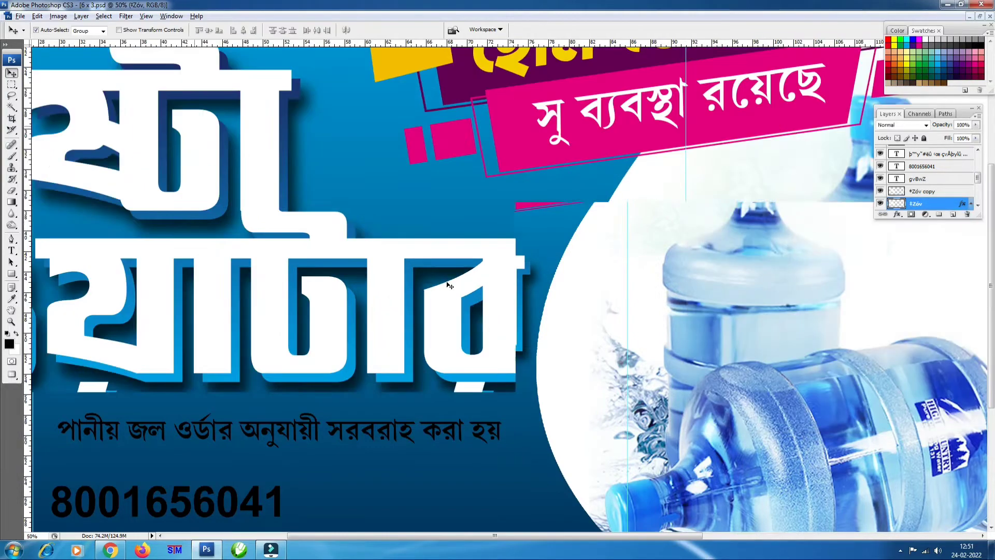
left_click_drag(449, 284, 656, 360)
left_click(923, 192)
left_click(897, 214)
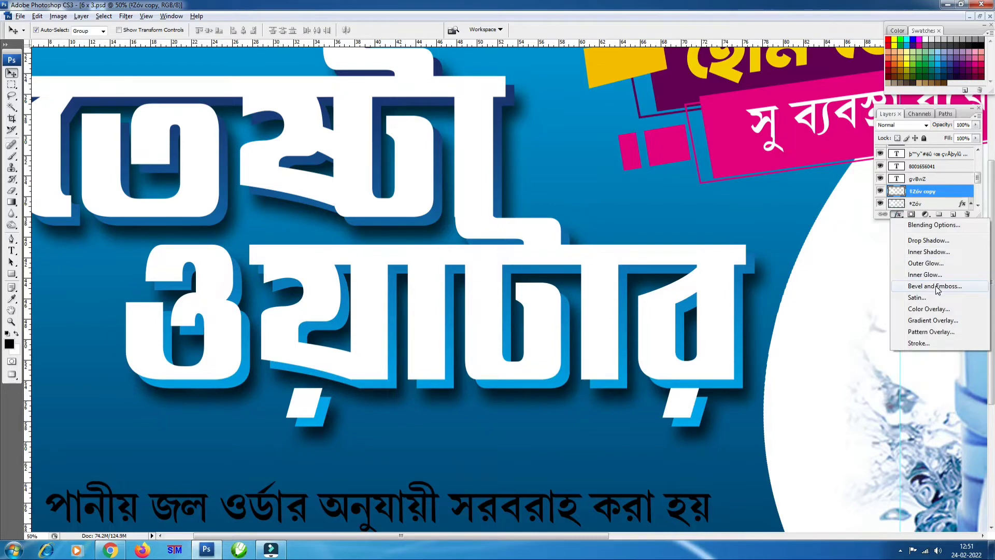
left_click(936, 287)
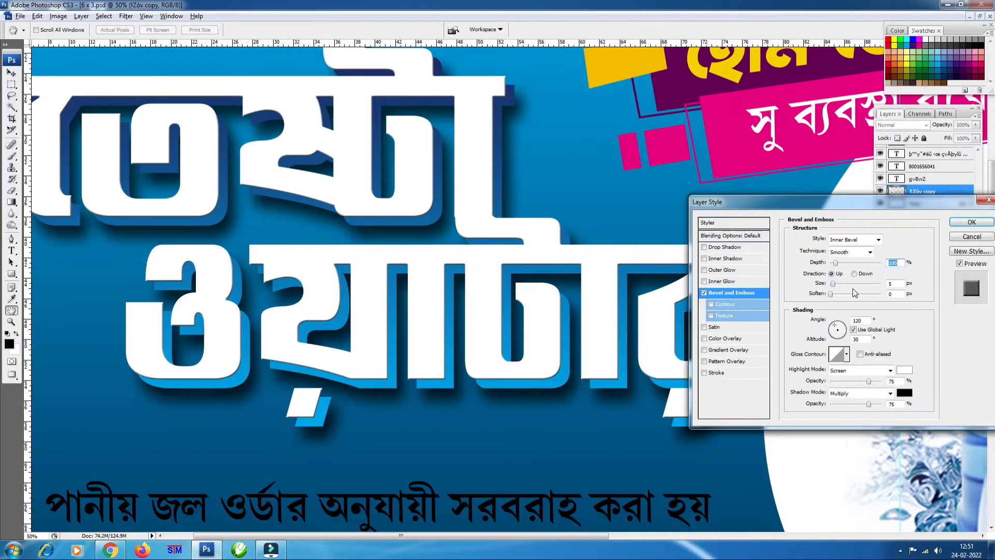
left_click(839, 284)
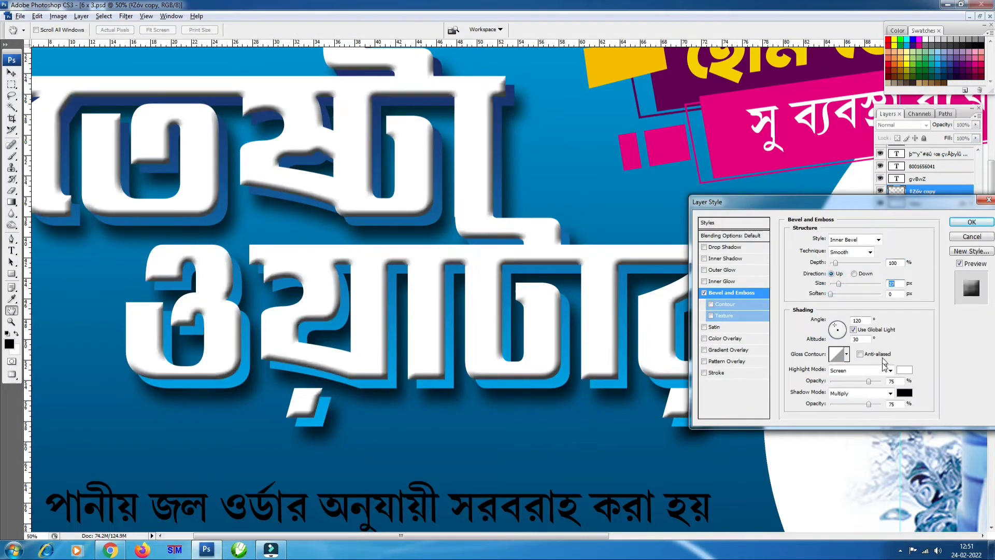
left_click(906, 393)
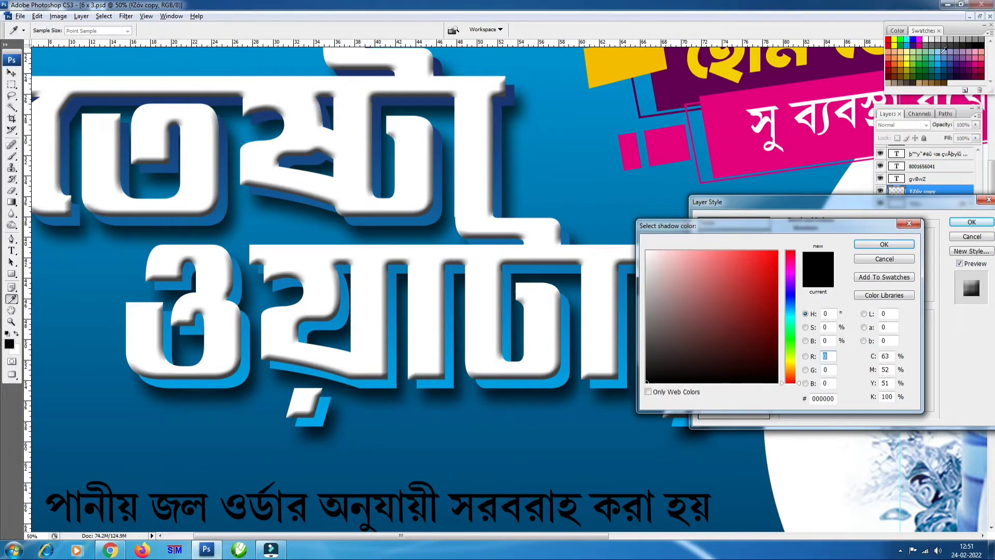
left_click(941, 49)
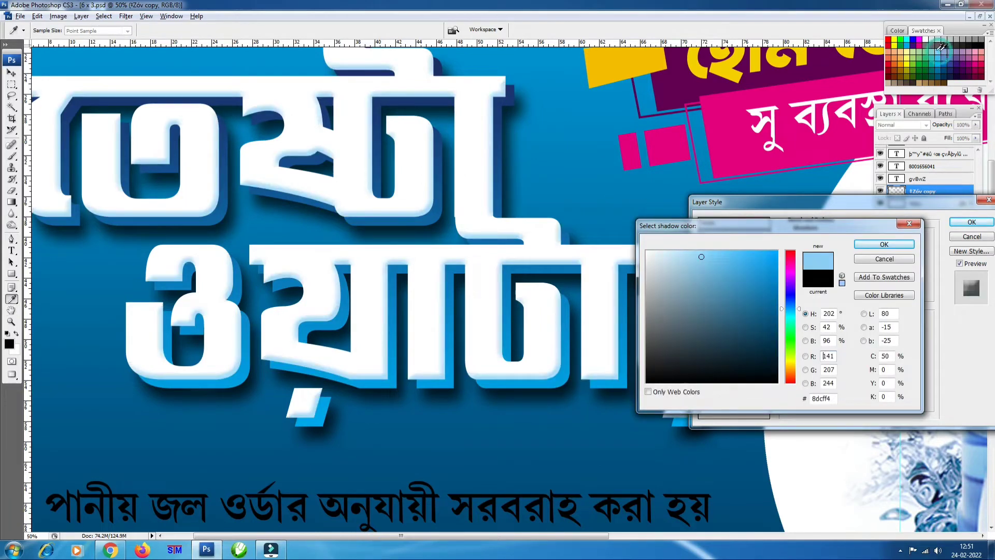
left_click(884, 245)
left_click_drag(840, 288, 839, 288)
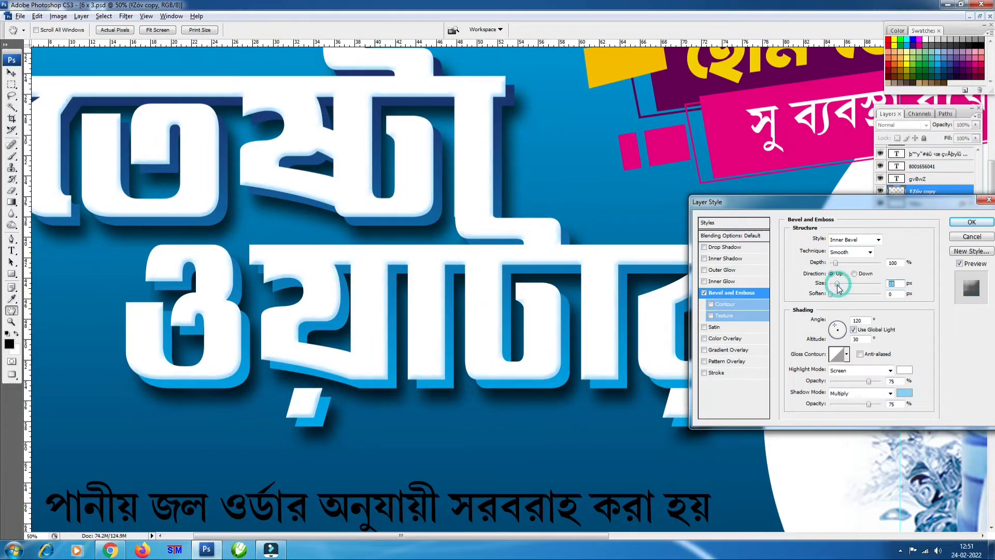
- Add a 4 px blue outline Stroke, sampled from the banner, to the title copy
left_click(739, 372)
left_click(813, 307)
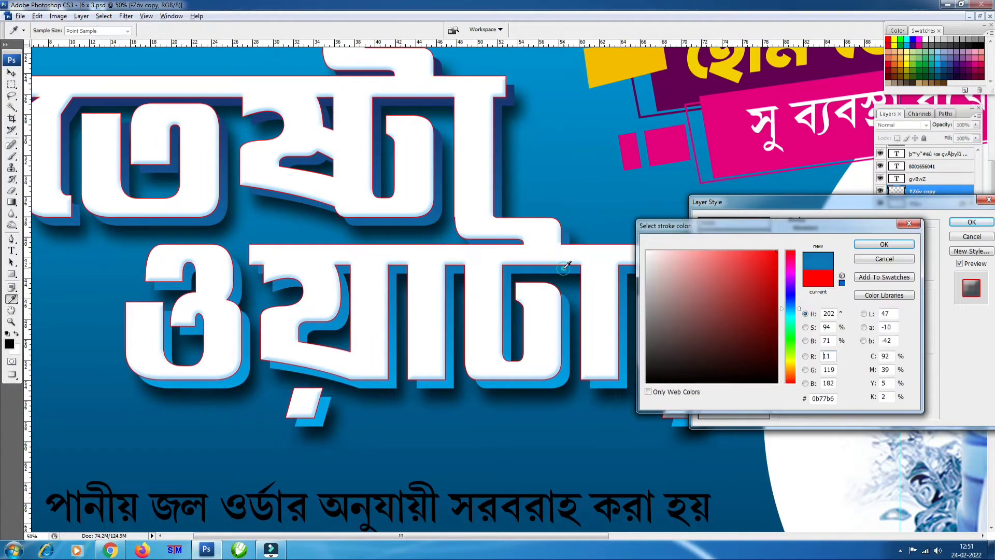
left_click(566, 267)
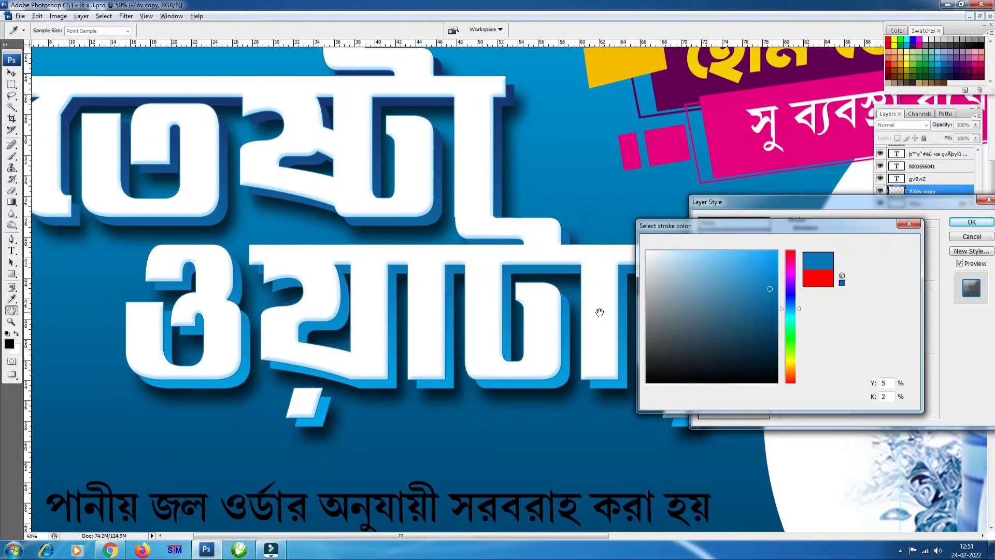
left_click(884, 244)
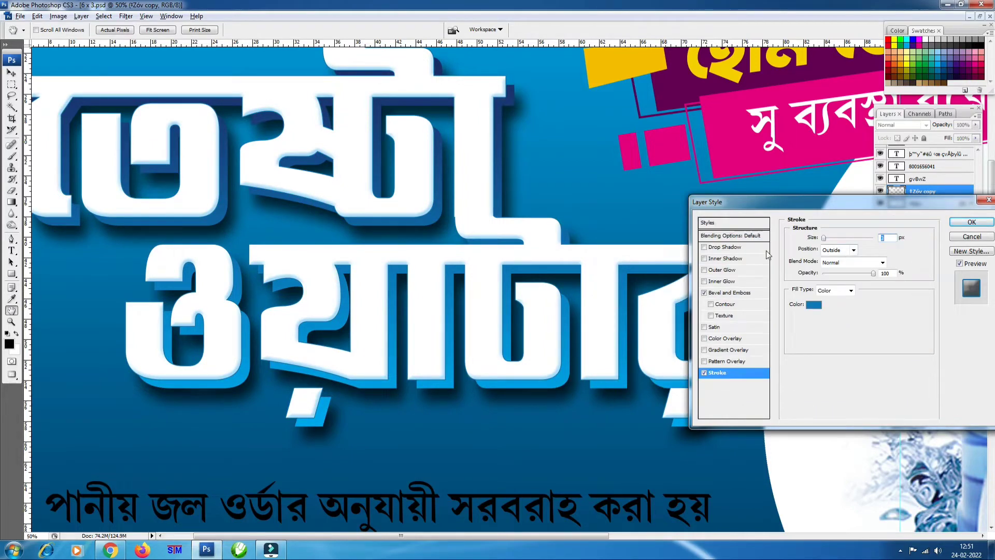
left_click(961, 227)
- Zoom out to view the whole banner and select the black arc layer
key("ctrl+minus")
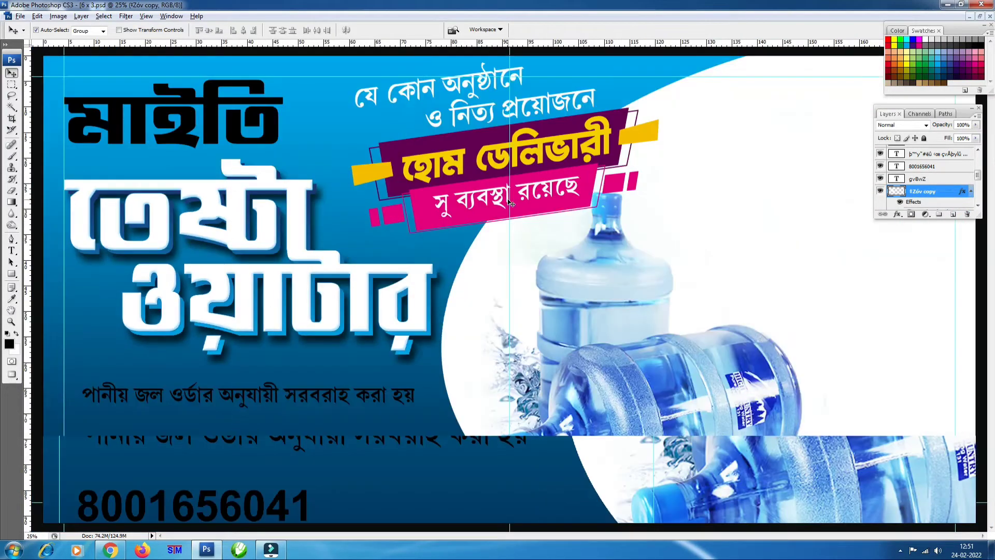
key("ctrl+minus")
key("ctrl+plus")
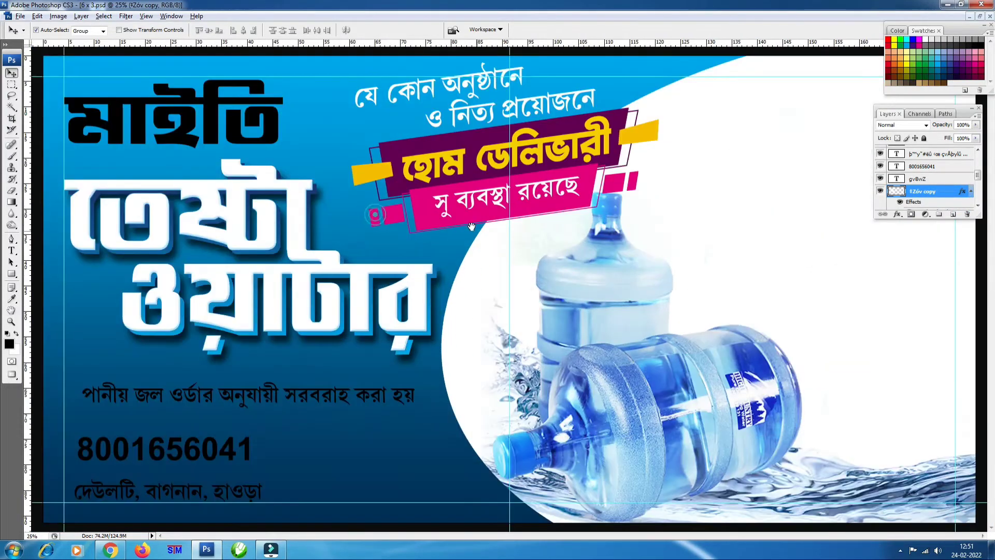
left_click(472, 227)
- Narrow and slant the black arc with Free Transform
key("ctrl+minus")
key("ctrl+t")
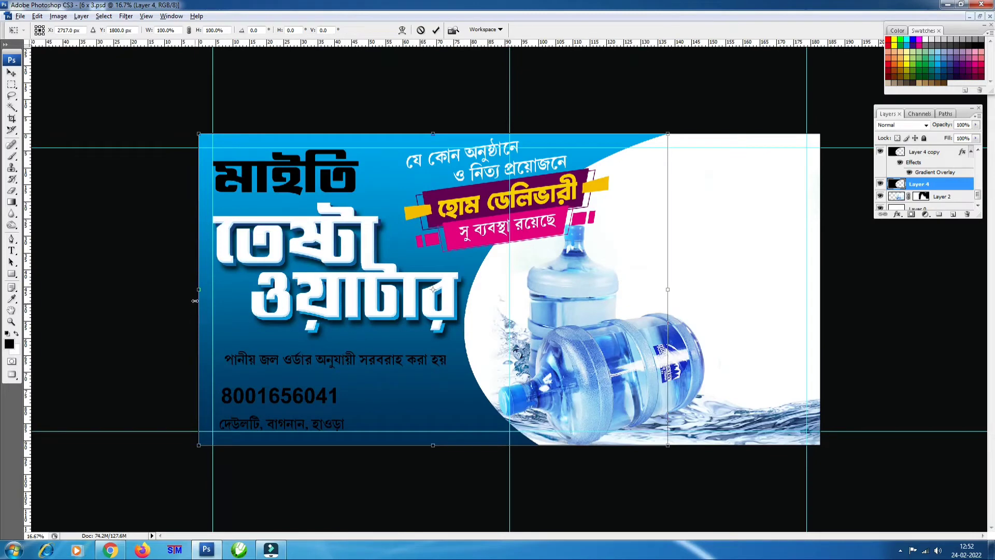
left_click_drag(199, 291, 218, 290)
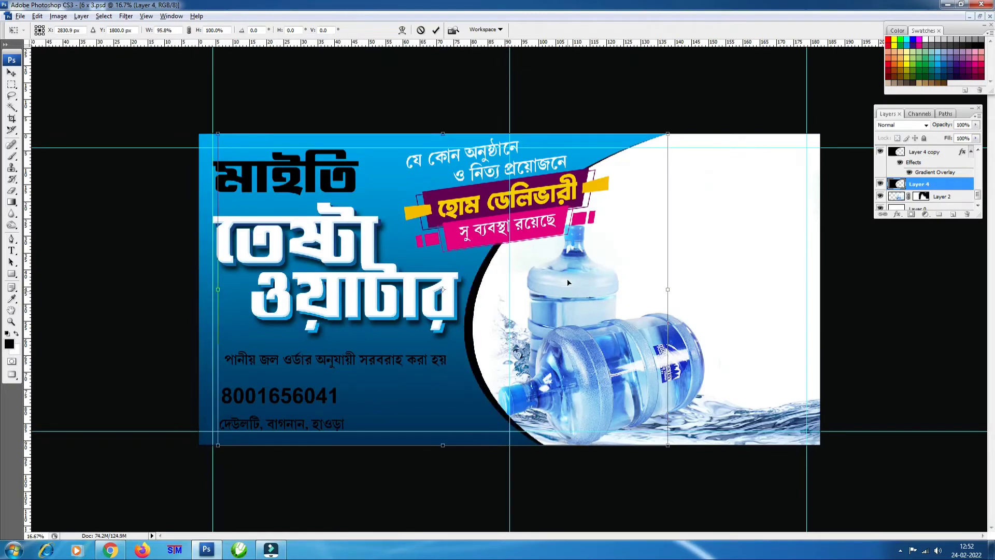
left_click_drag(443, 447, 452, 449)
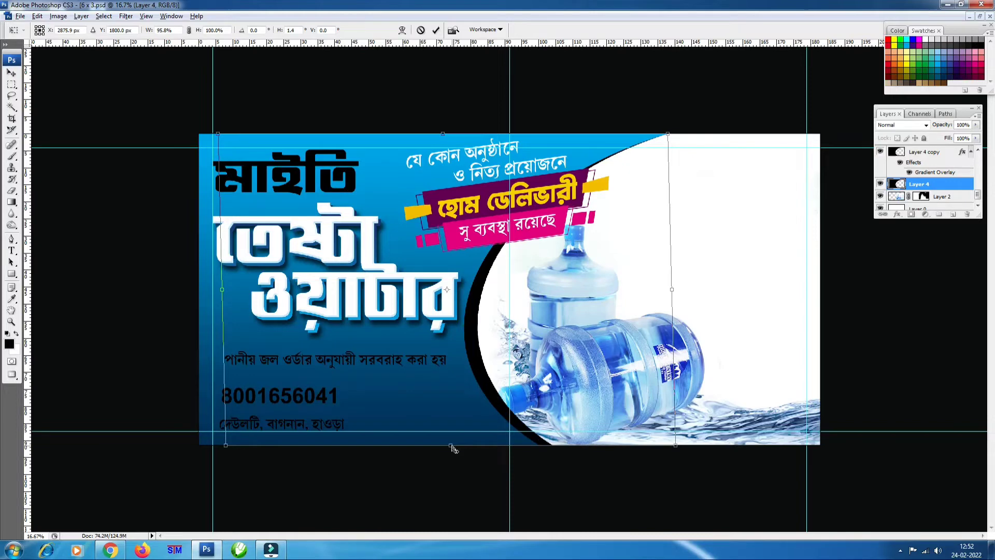
left_click_drag(453, 449, 461, 447)
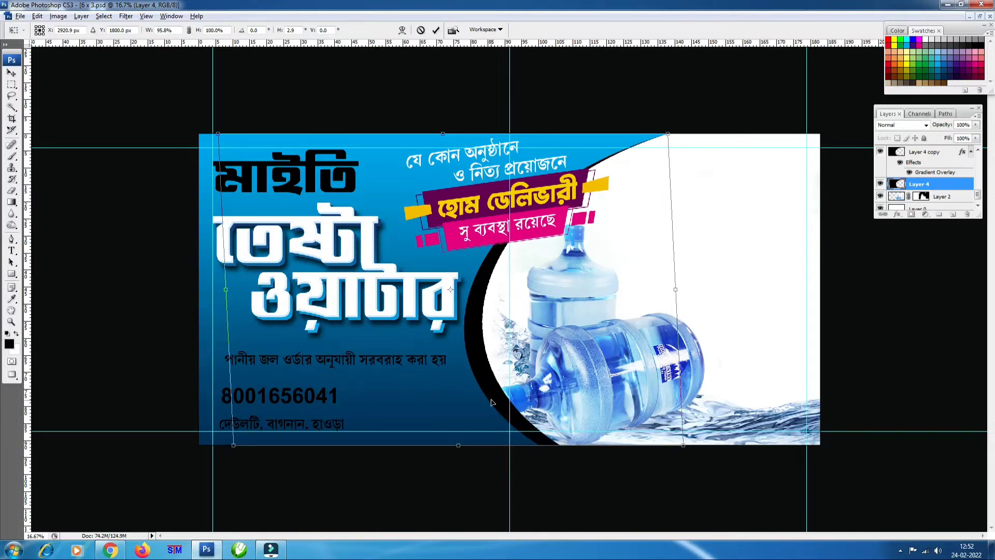
key("Return")
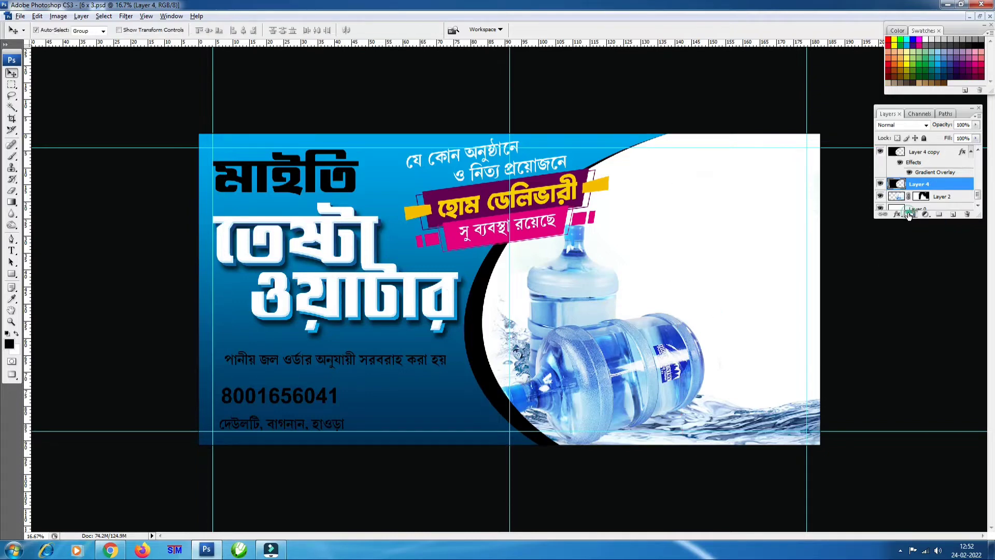
- Add a layer mask and fade the arc with a black-to-transparent gradient
left_click(909, 215)
key("g")
left_click(74, 30)
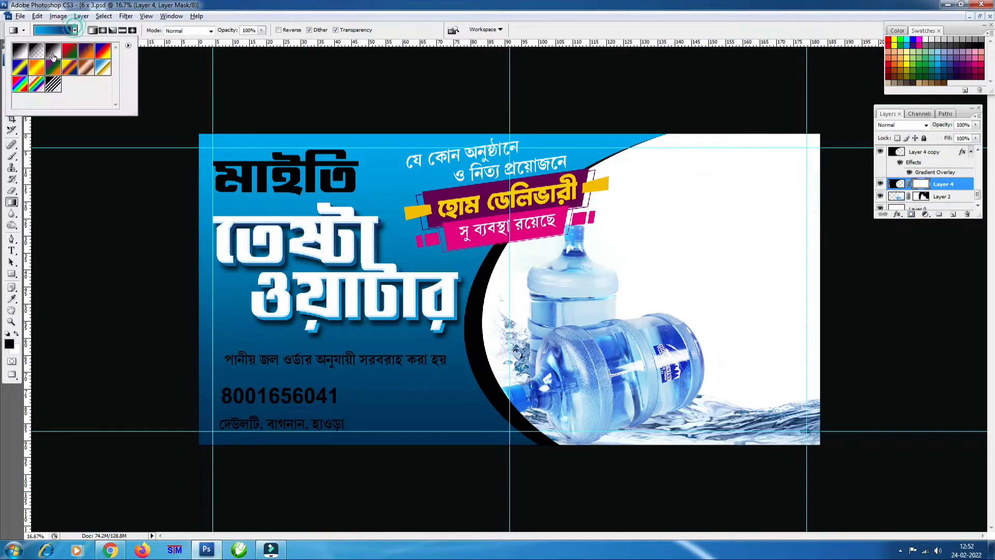
double_click(35, 52)
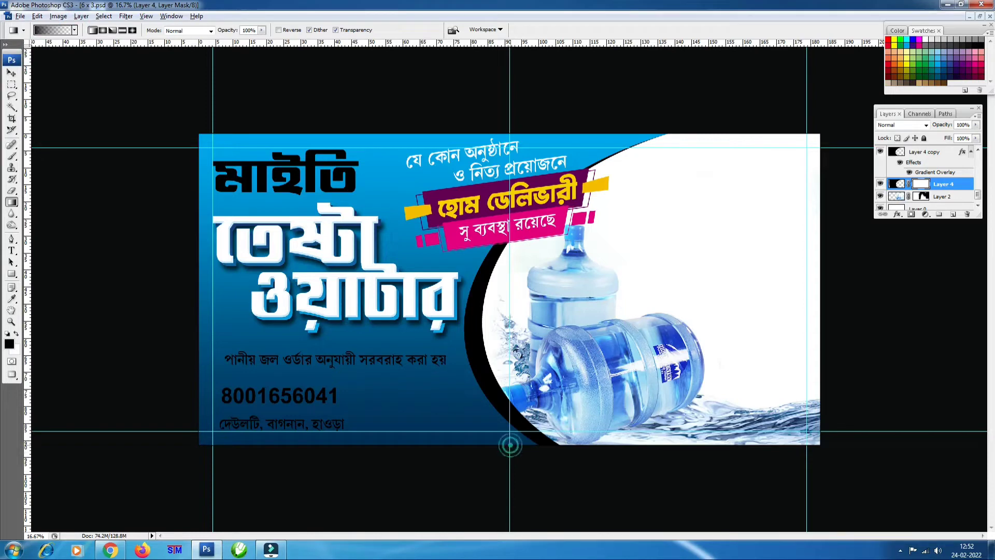
left_click_drag(510, 310, 509, 321)
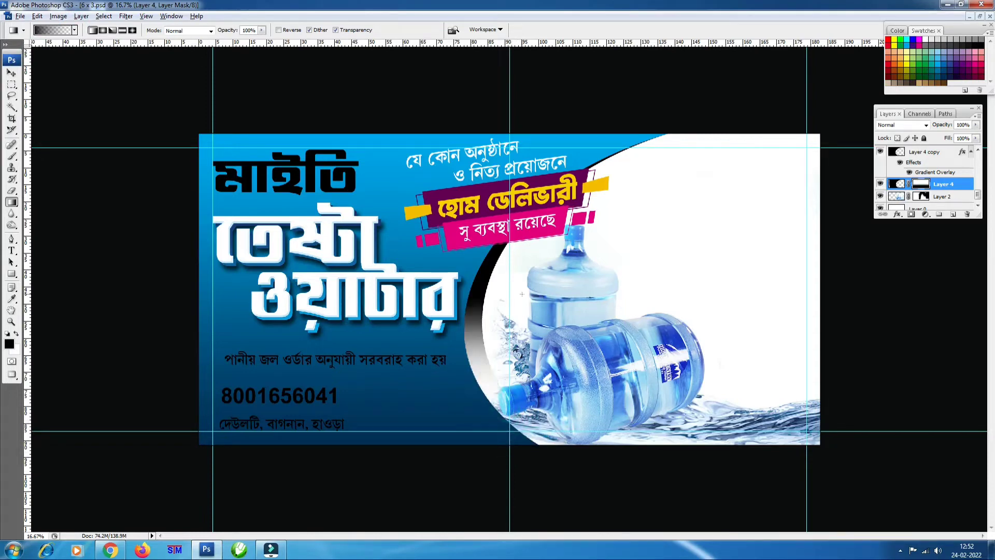
- Give the arc layer a light blue (8dcff4) Color Overlay
left_click(897, 184)
left_click(897, 214)
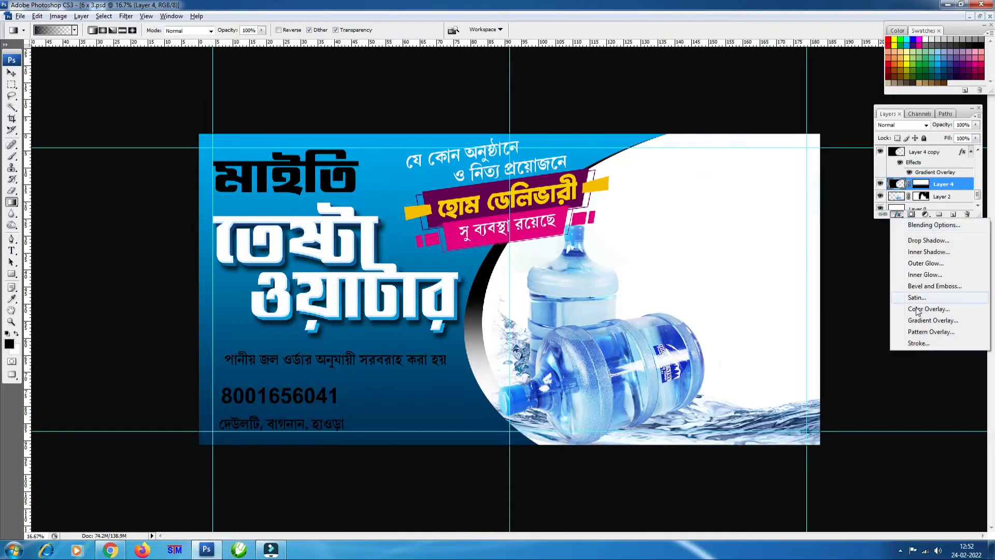
left_click(897, 297)
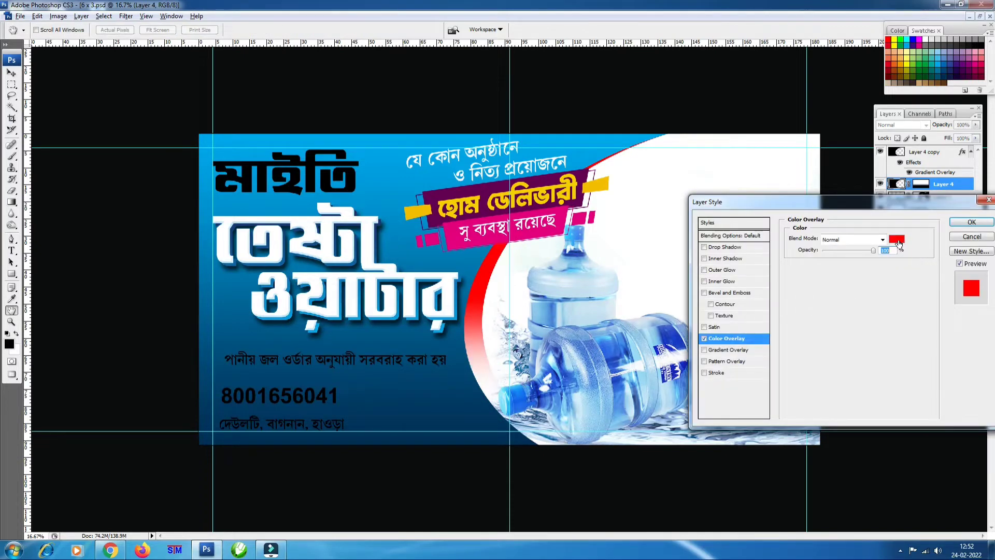
left_click(898, 242)
left_click(941, 48)
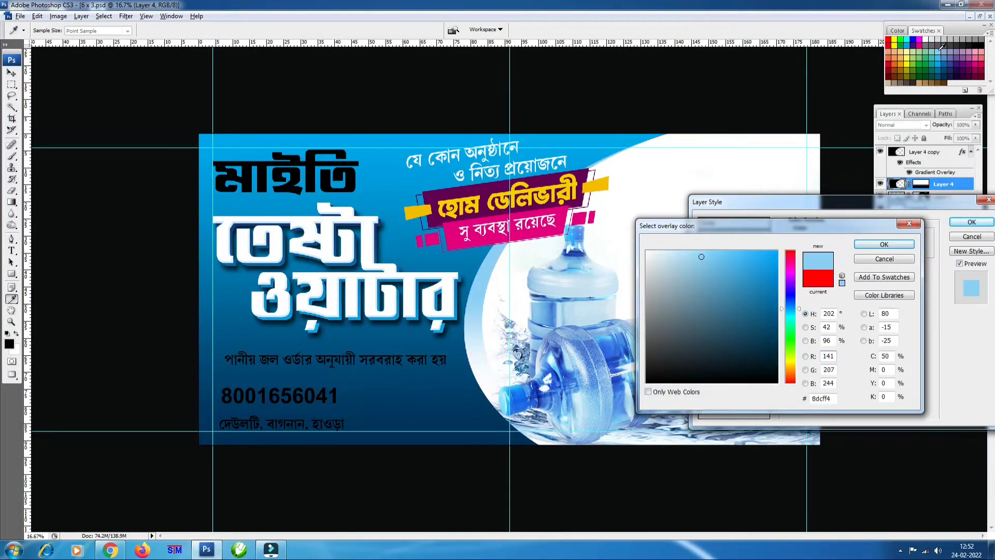
key("Return")
key("Return")
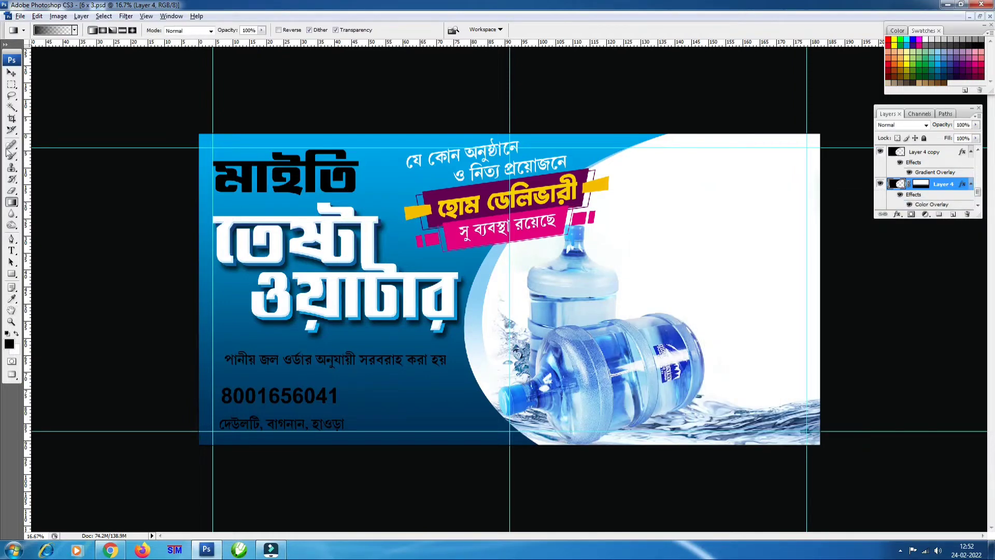
- Draw the curved arc path and load it as a selection on new Layer 5 above Layer 4 copy
left_click(11, 73)
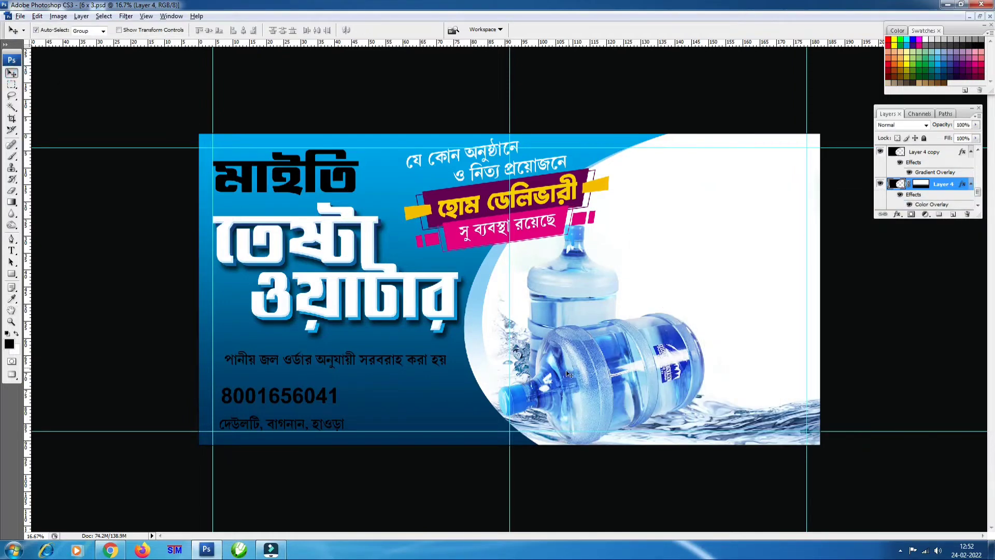
key("p")
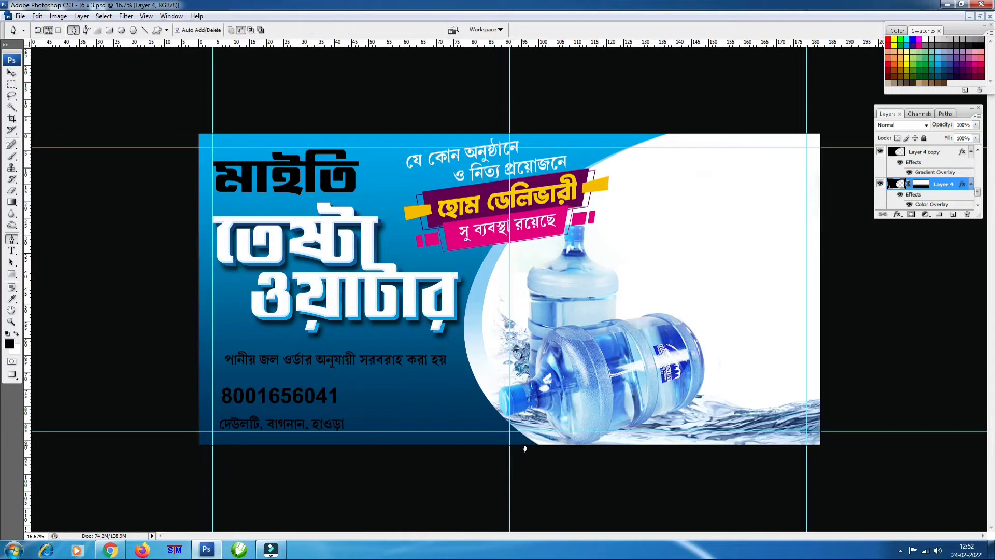
left_click(530, 446)
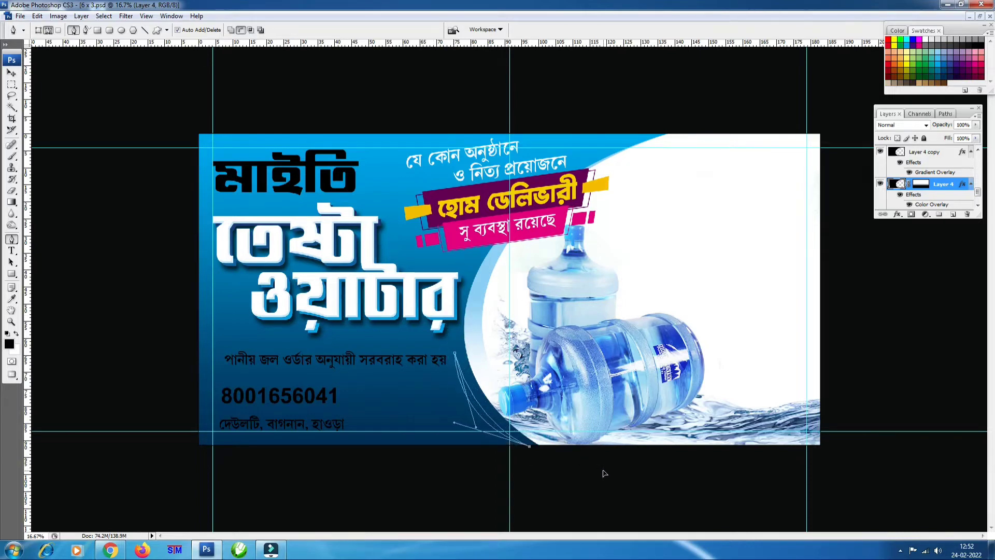
key("ctrl+Return")
key("ctrl+shift+n")
key("Return")
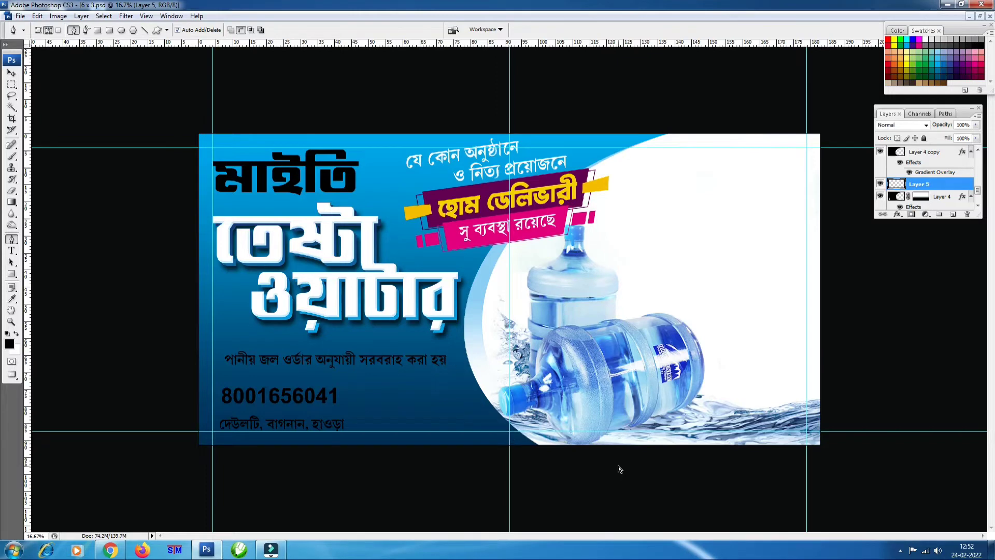
key("ctrl+bracketright")
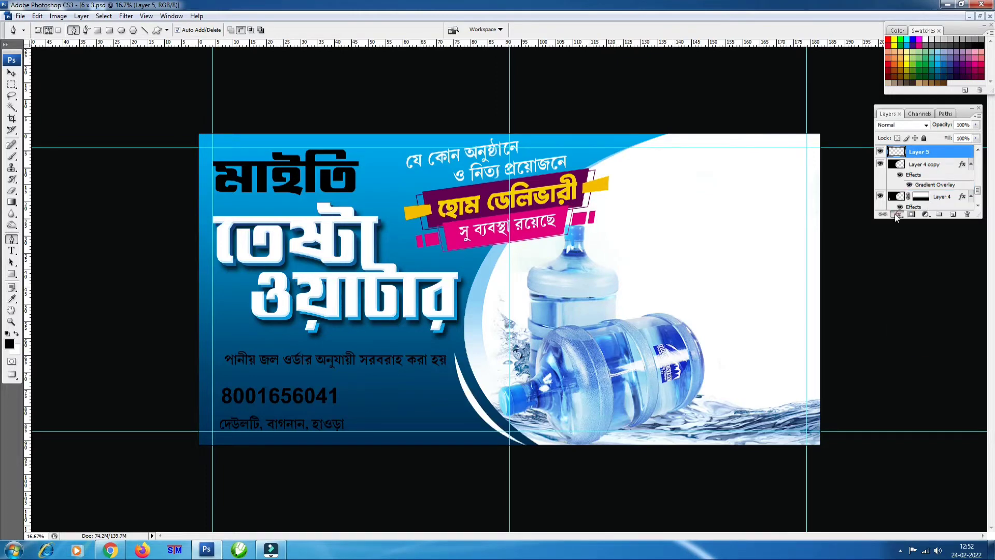
- Give Layer 5 a dark blue (0177af) Color Overlay sampled from the banner
left_click(896, 214)
left_click(907, 300)
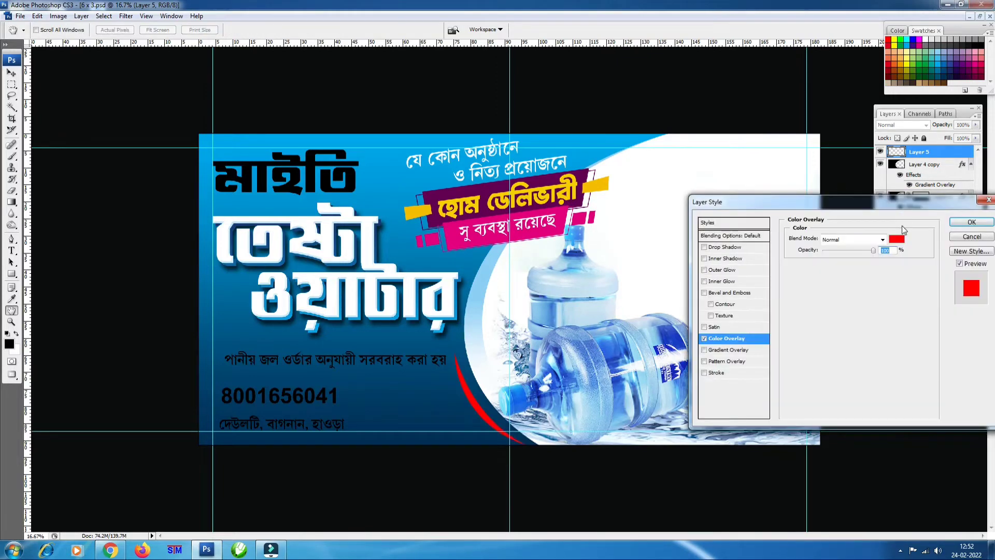
left_click(463, 265)
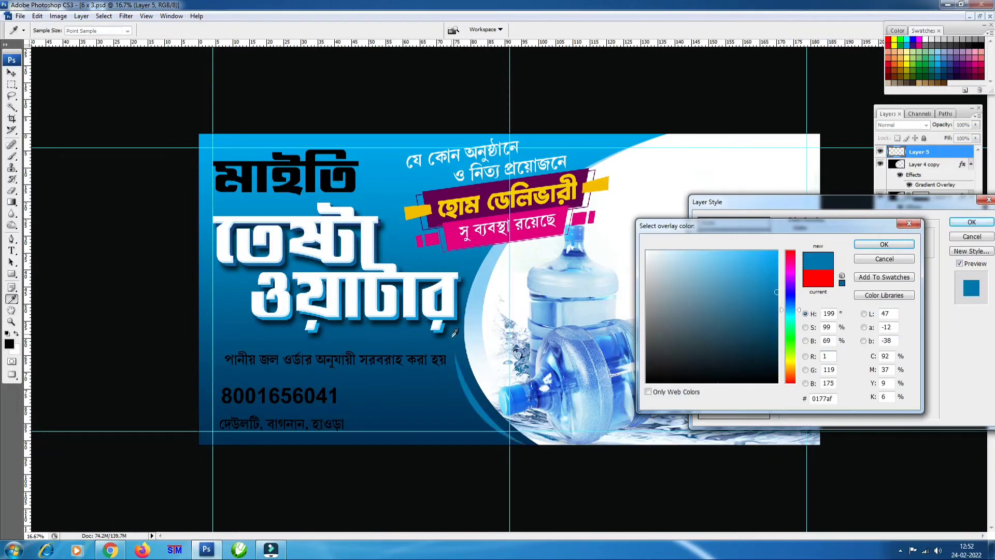
left_click(455, 356)
key("Return")
key("Return")
key("p")
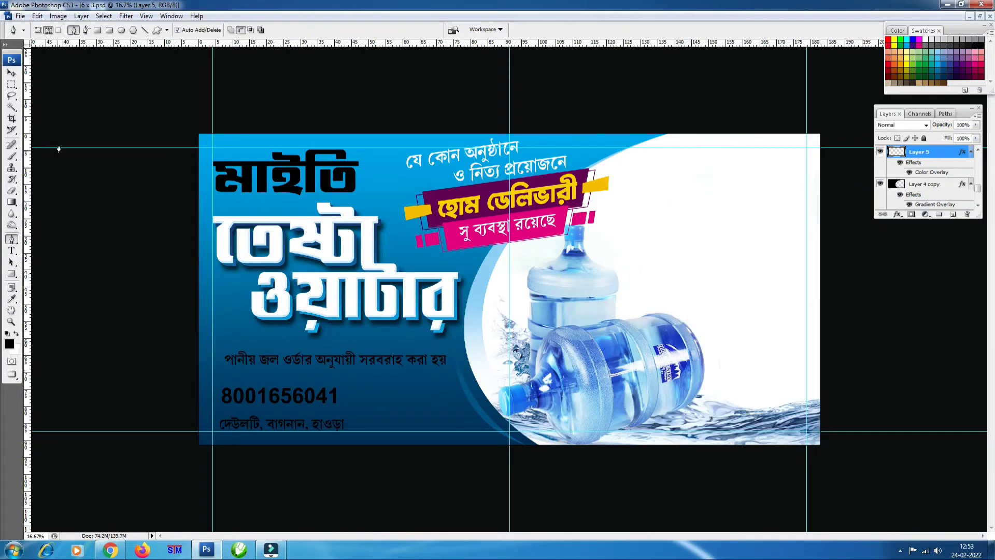
left_click(12, 73)
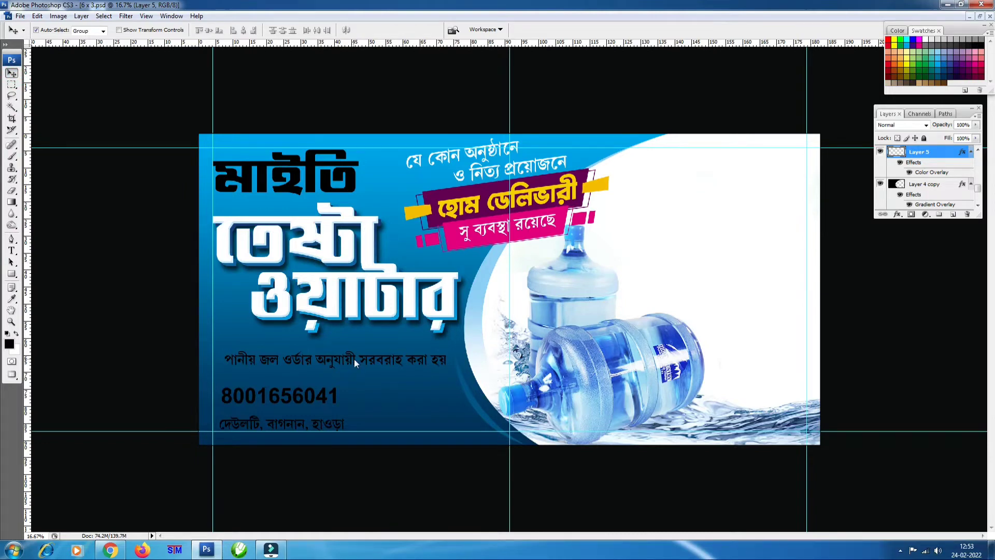
key("ctrl+o")
- Open the water-drop PNG from the Desktop and drag it into the banner document
left_click(288, 195)
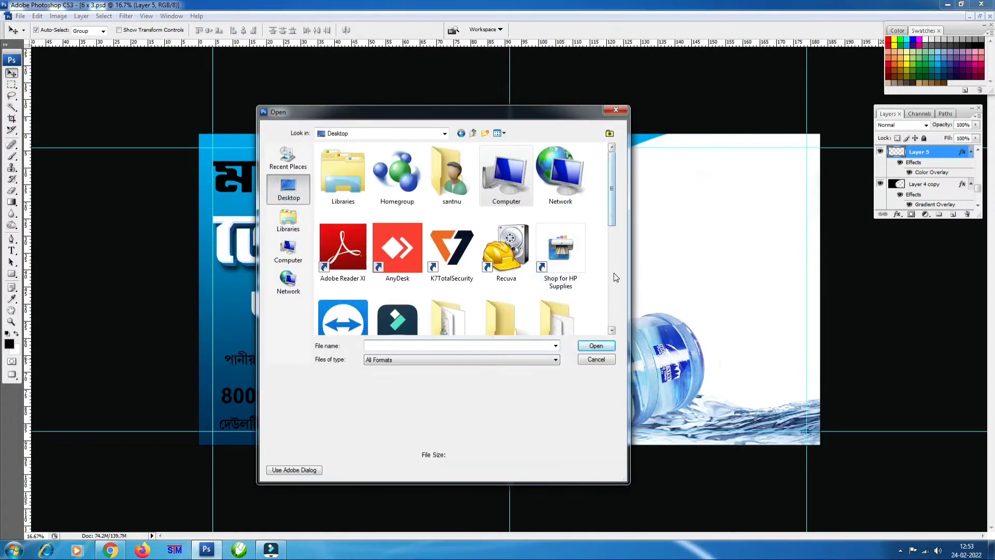
scroll(615, 300, "down", 5)
left_click(513, 163)
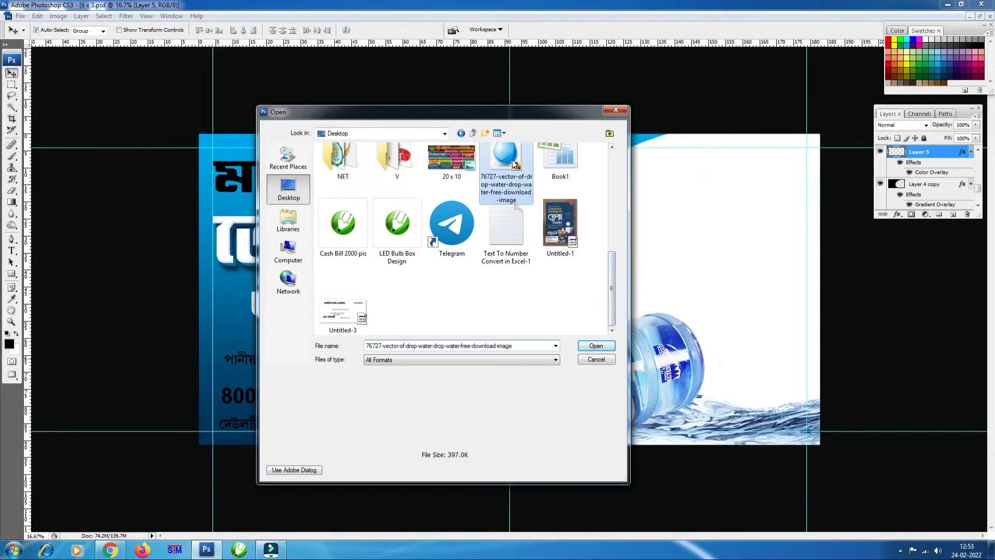
double_click(513, 163)
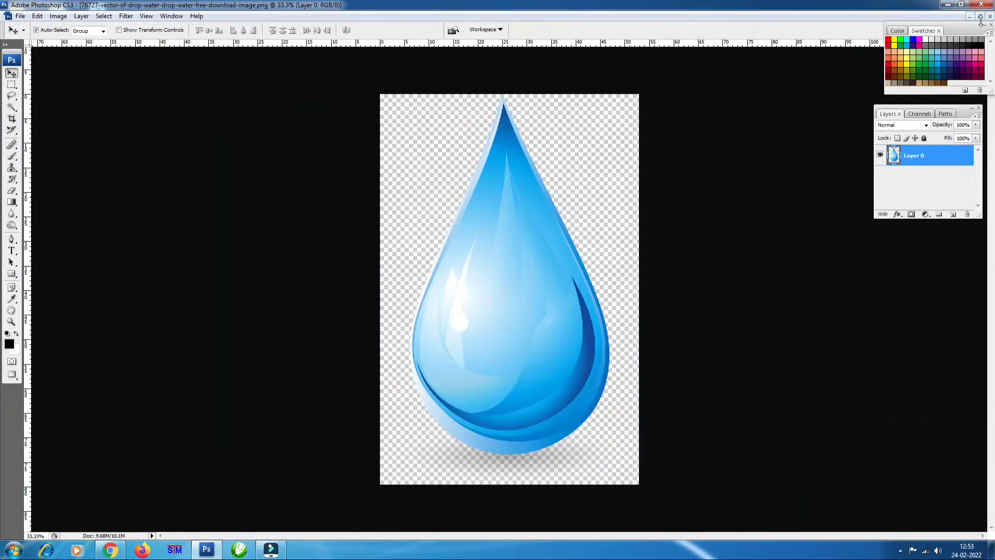
left_click(979, 17)
left_click(191, 253)
left_click(495, 135)
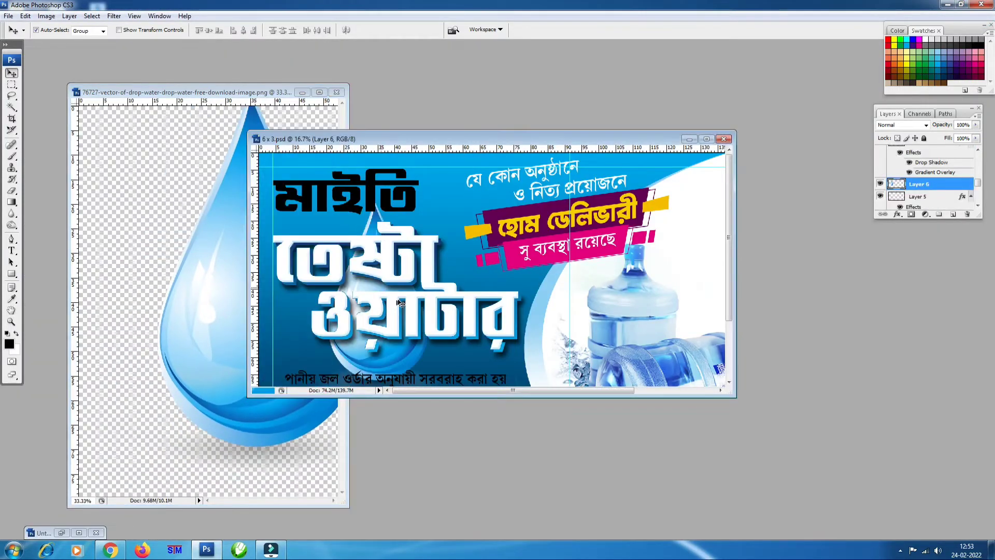
double_click(496, 132)
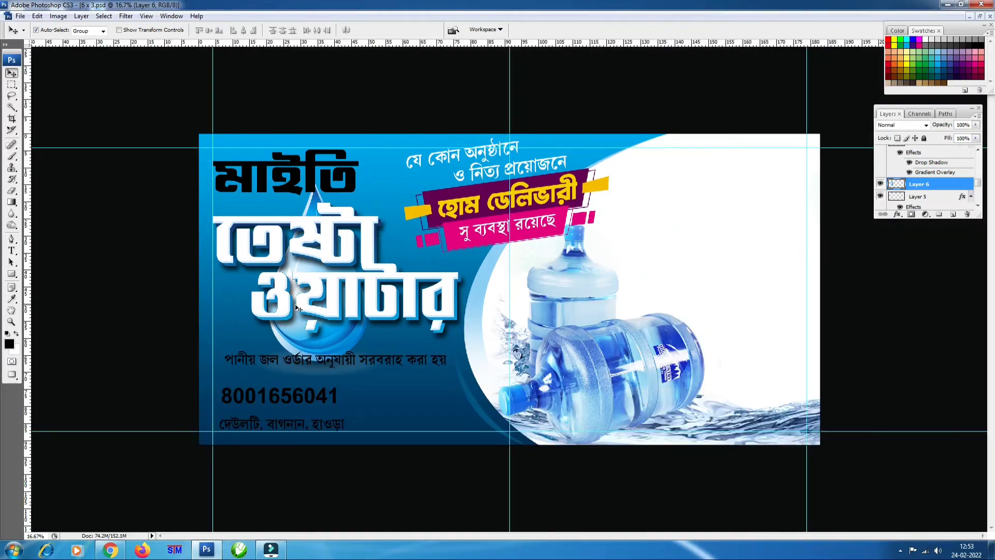
- Scale the water drop down and move it beside the title word ওয়াটার
key("ctrl+t")
mouse_move(342, 226)
left_mouse_down()
mouse_move(274, 236)
mouse_move(281, 241)
left_mouse_up()
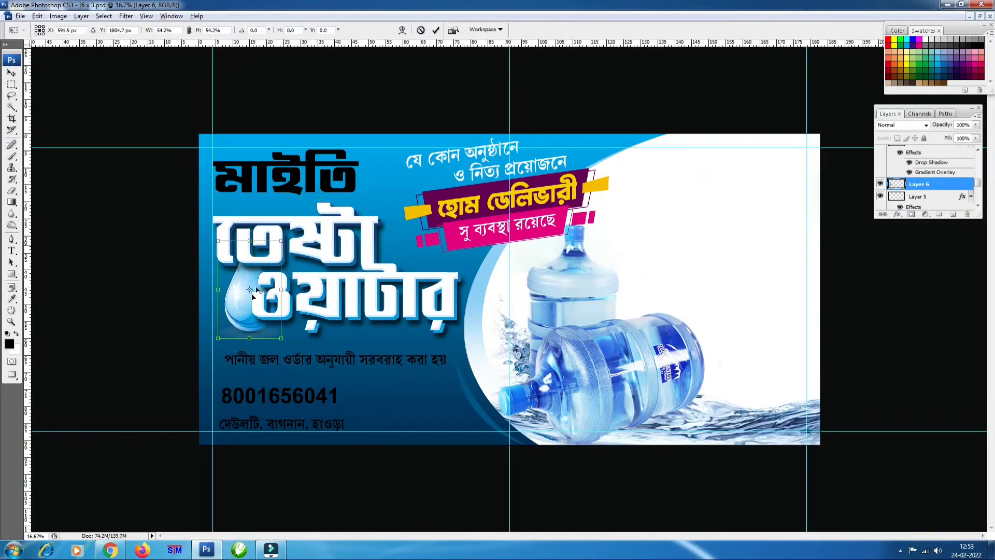
left_click_drag(255, 281, 242, 283)
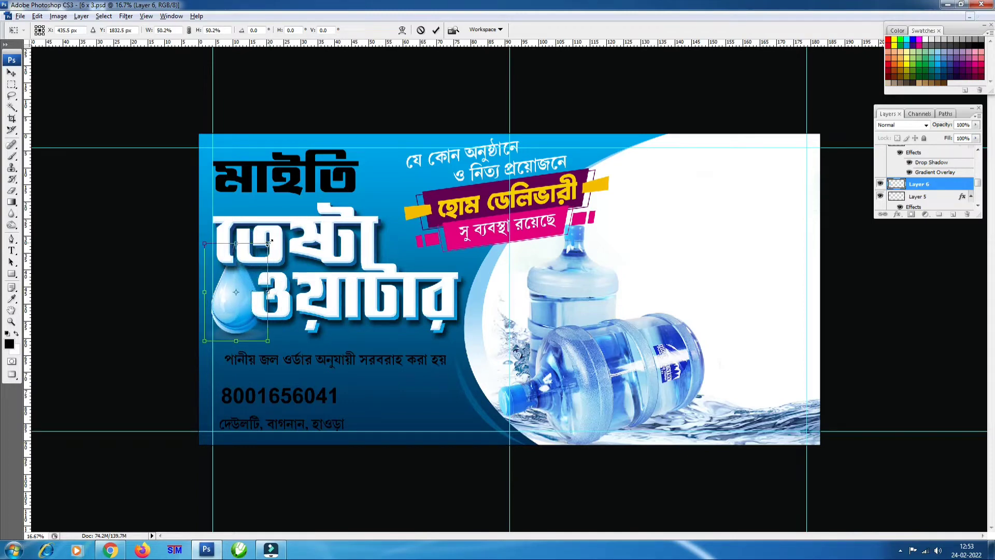
left_click_drag(269, 243, 257, 262)
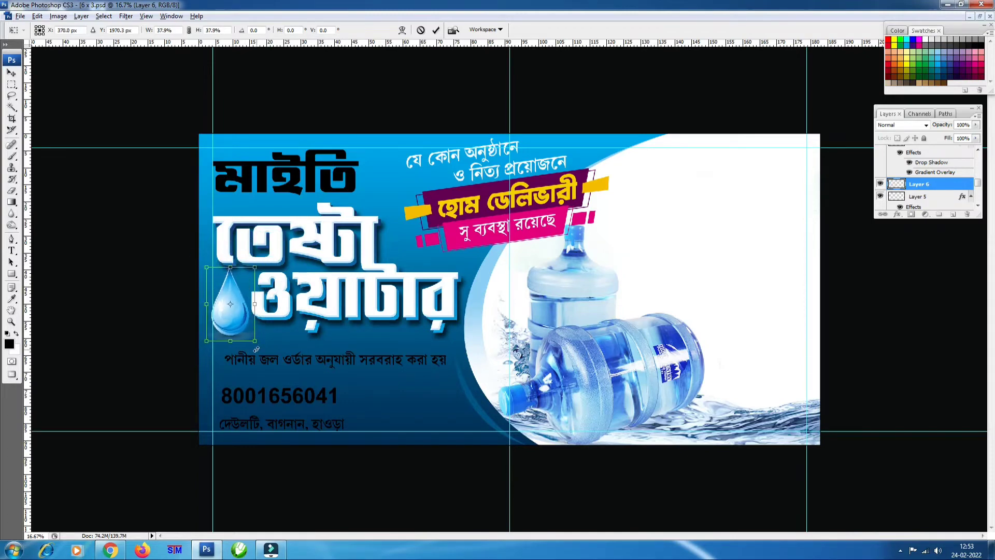
left_click_drag(255, 341, 246, 330)
key("Return")
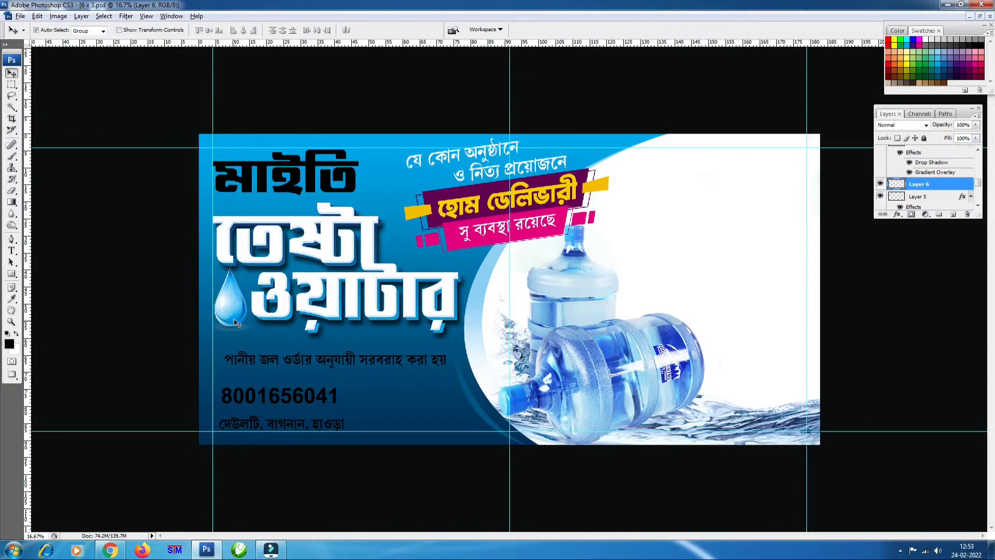
scroll(235, 323, "up", 1)
scroll(234, 316, "up", 1)
scroll(234, 308, "up", 1)
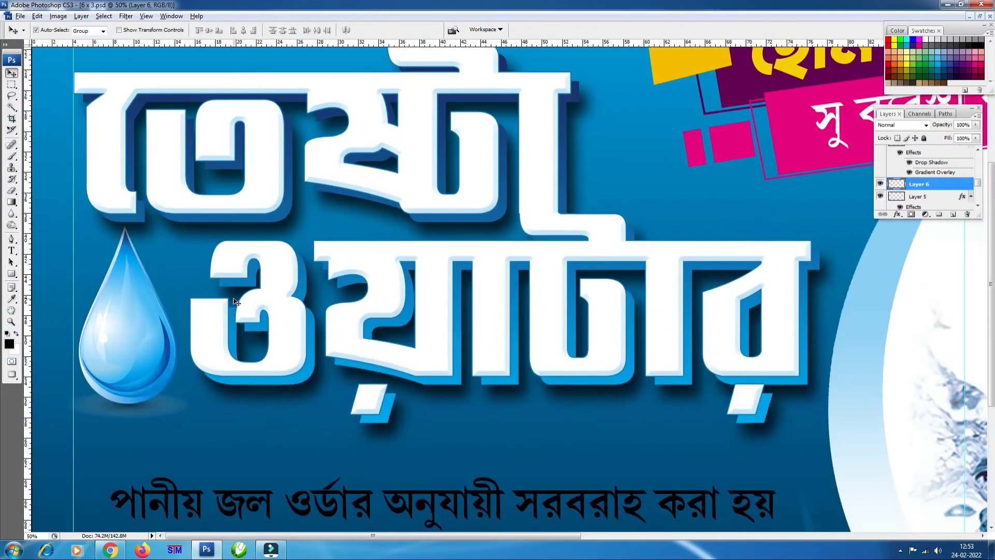
- Keep the drop's blending Normal, duplicate its layer, and add a layer mask
left_click(902, 125)
left_click(897, 161)
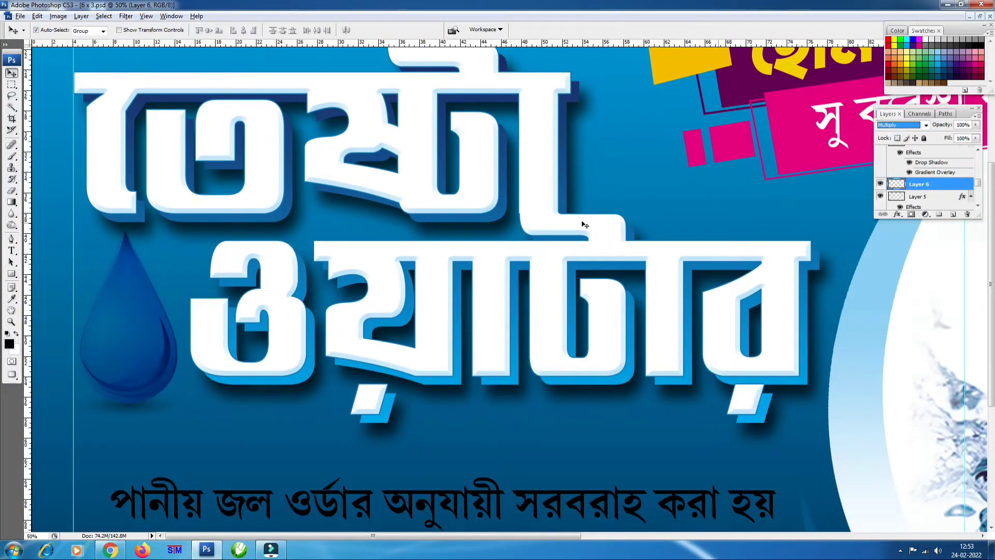
left_click(902, 125)
key("ctrl+j")
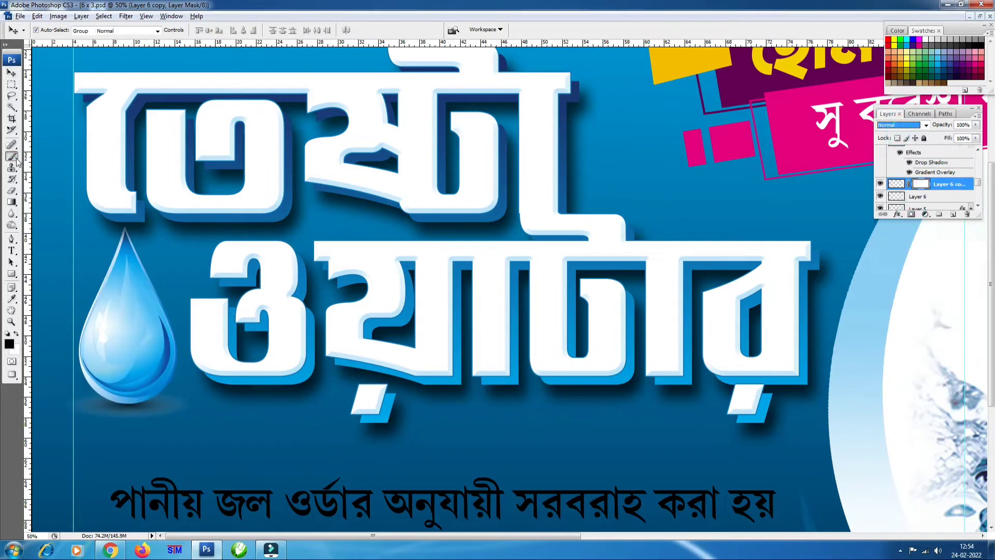
left_click(911, 214)
key("b")
- Paint out the grey shadow under the water drop with a small black brush
key("ctrl+alt+0")
scroll(355, 340, "up", 2)
scroll(289, 394, "up", 2)
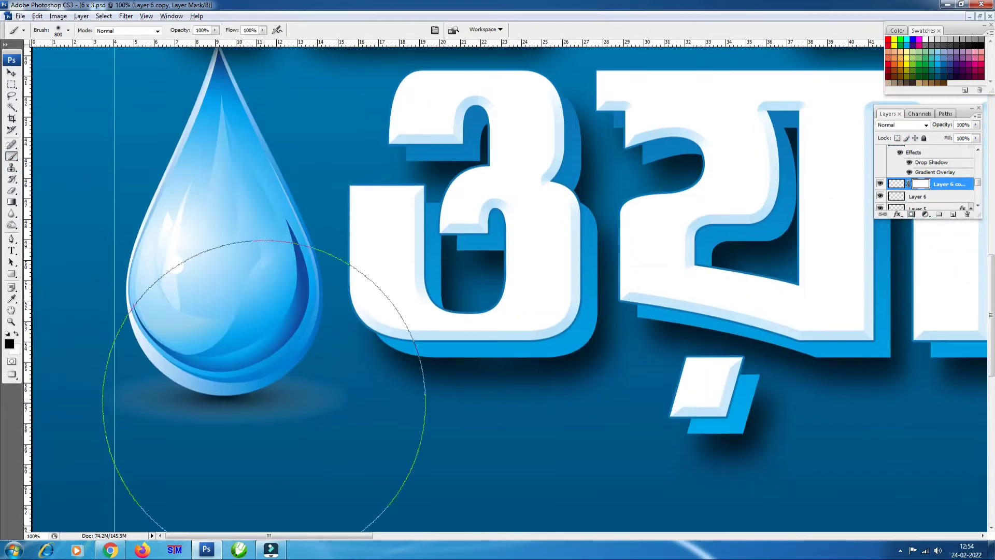
key("bracketleft")
key("bracketleft")
key("bracketleft")
left_click_drag(116, 419, 273, 431)
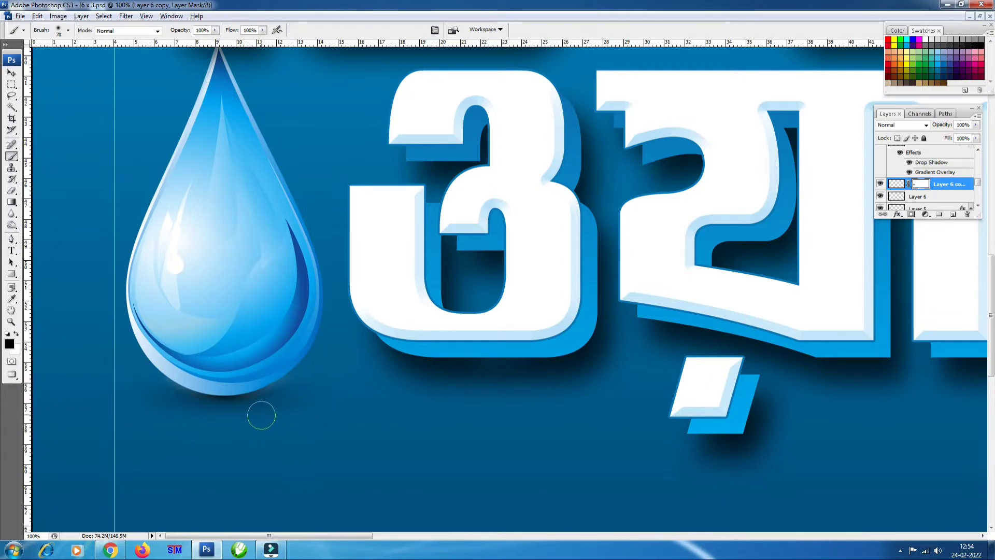
scroll(249, 419, "down", 2)
scroll(250, 419, "down", 1)
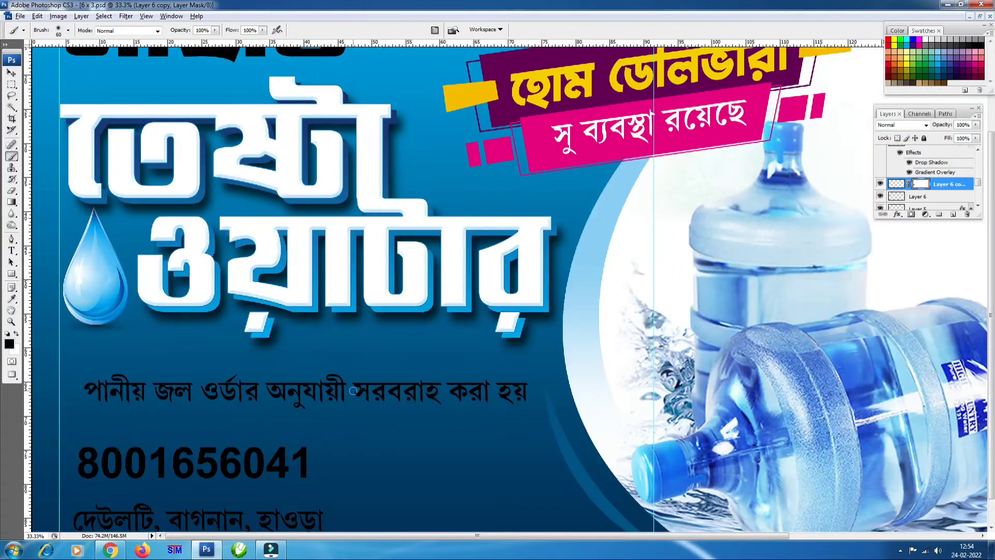
- Select both water-drop layers, toggle the guides, and begin a new curved pen path
key("v")
left_click(920, 197)
scroll(604, 296, "down", 1)
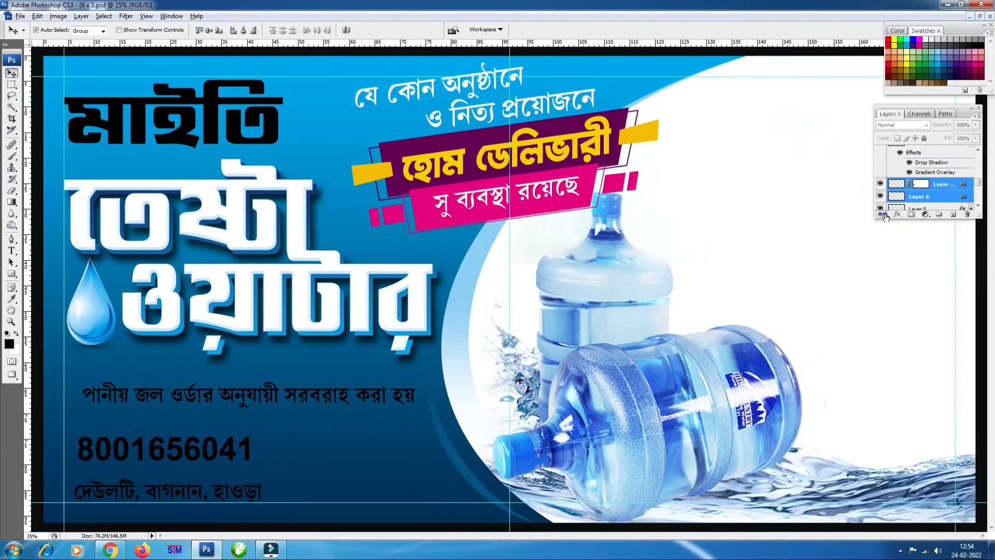
scroll(605, 295, "down", 1)
key("ctrl+semicolon")
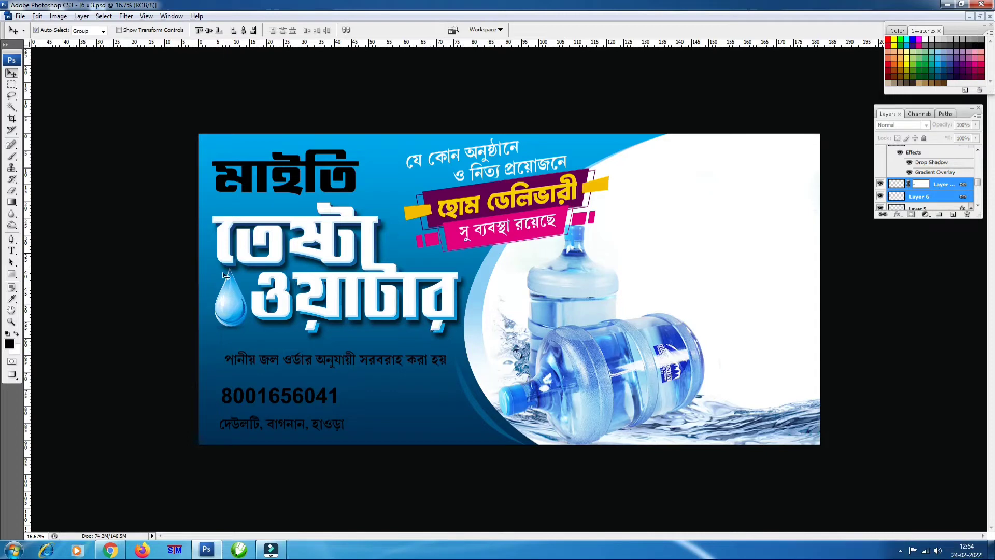
key("ctrl+semicolon")
key("p")
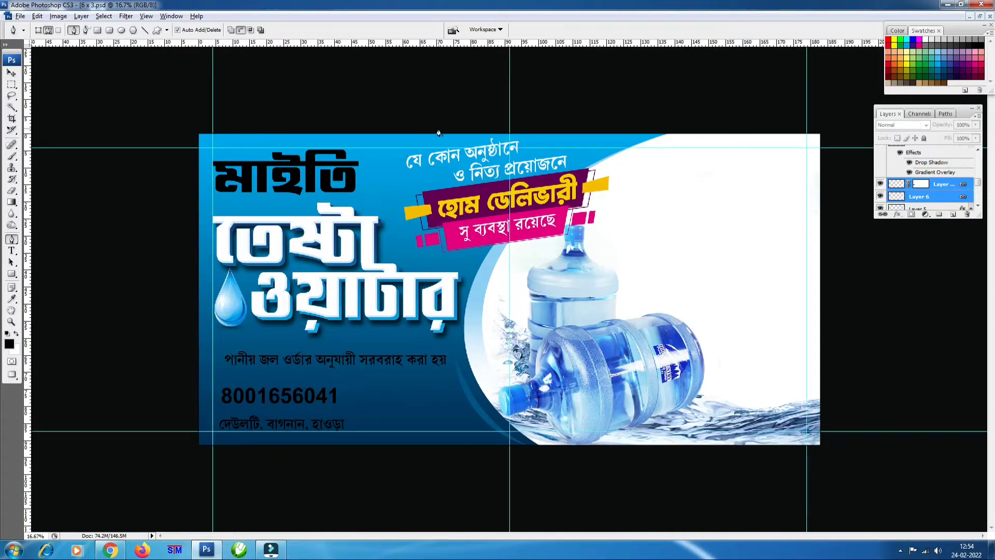
left_click_drag(143, 237, 4, 214)
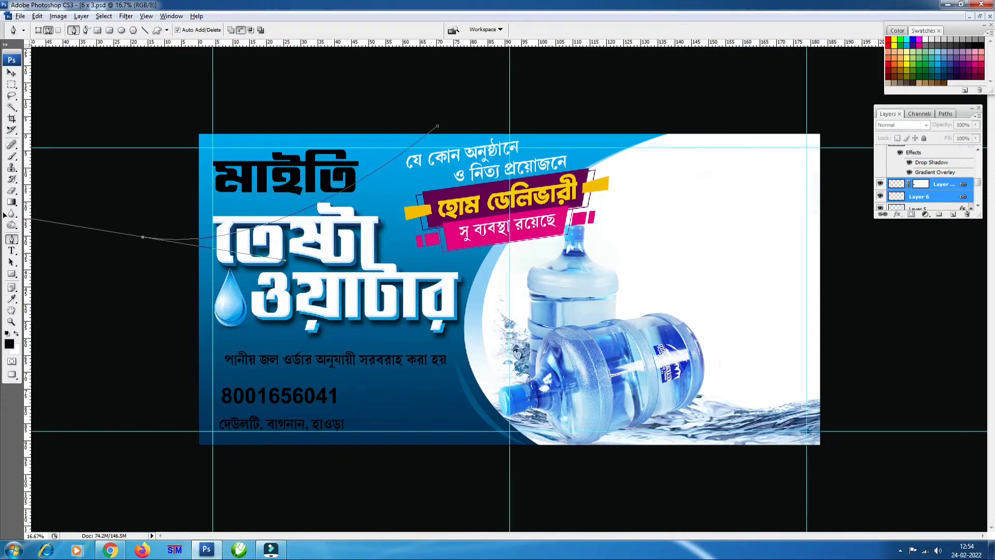
- Finish the curved top-left path and convert it to a selection
mouse_move(142, 237)
left_mouse_down()
mouse_move(141, 213)
mouse_move(4, 142)
left_mouse_up()
key("ctrl+minus")
left_click_drag(209, 220, 60, 156)
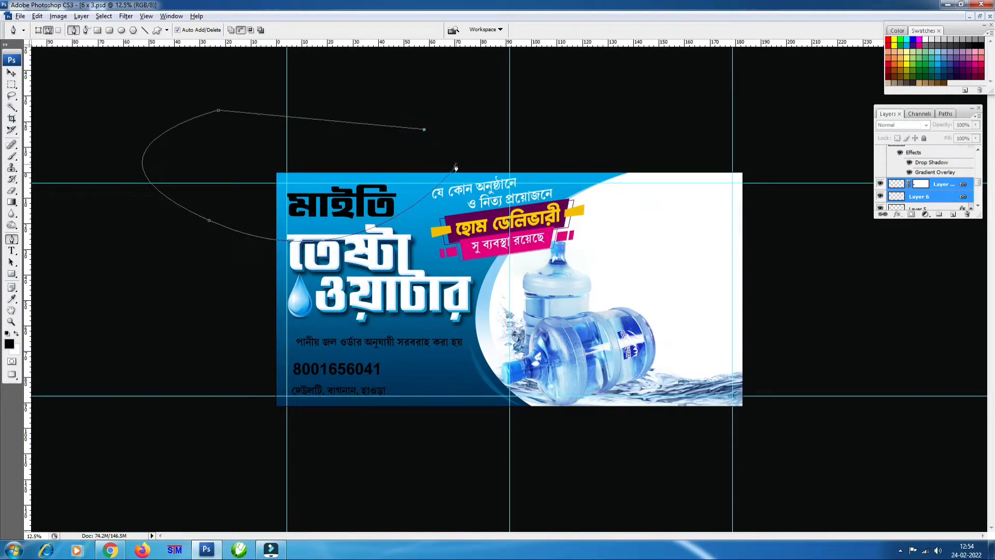
key("Return")
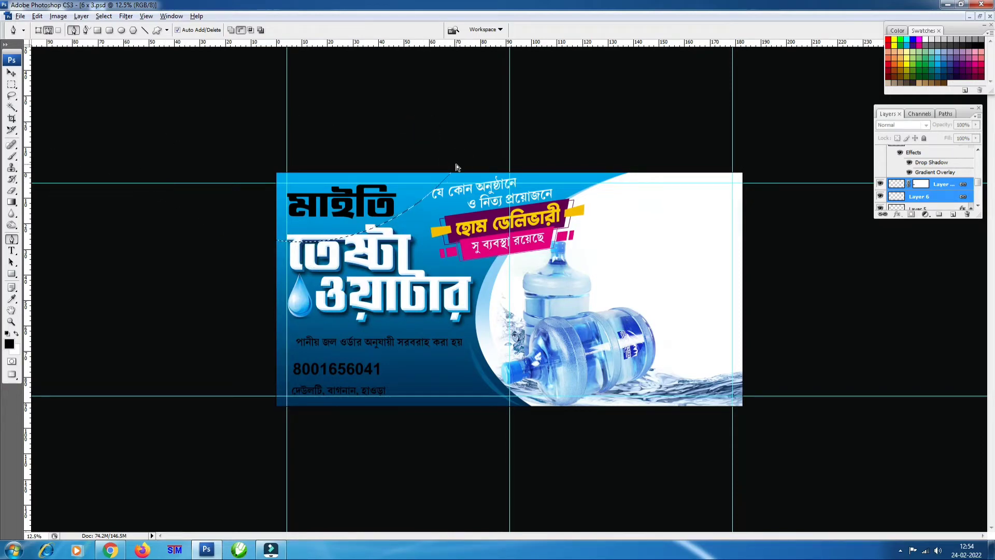
- Put the curved shape on new Layer 7 with a Gradient Overlay, then deselect and hide guides
key("v")
key("ctrl+j")
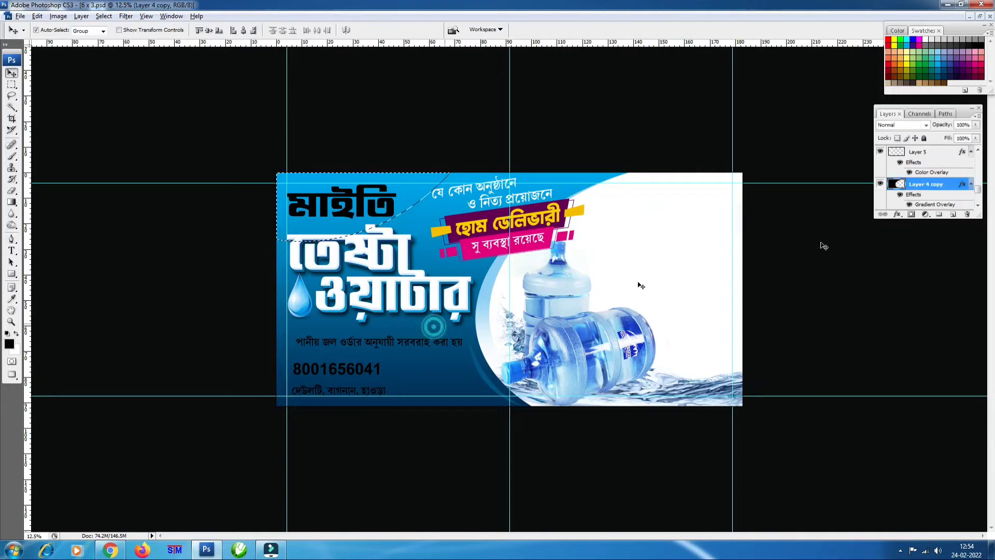
key("ctrl+d")
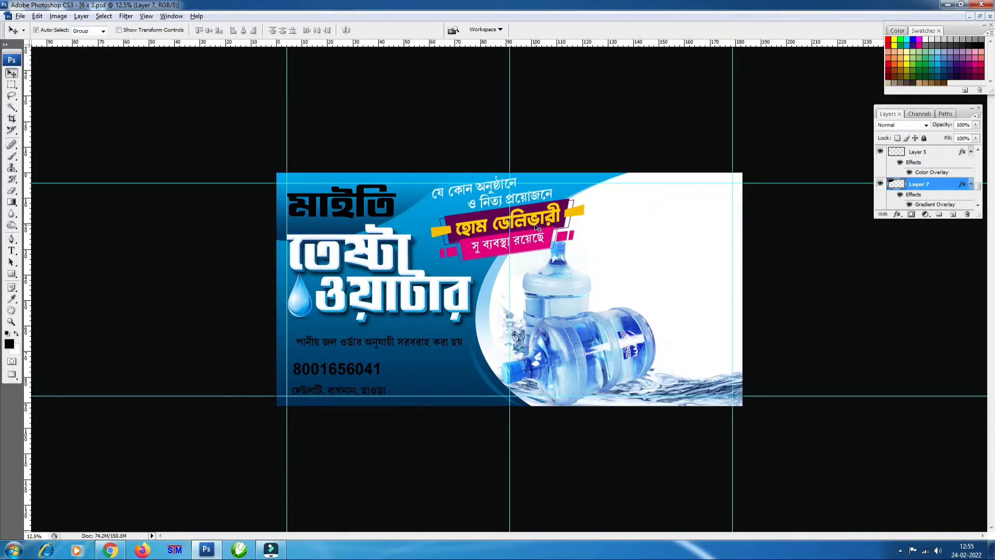
key("ctrl+semicolon")
key("ctrl+plus")
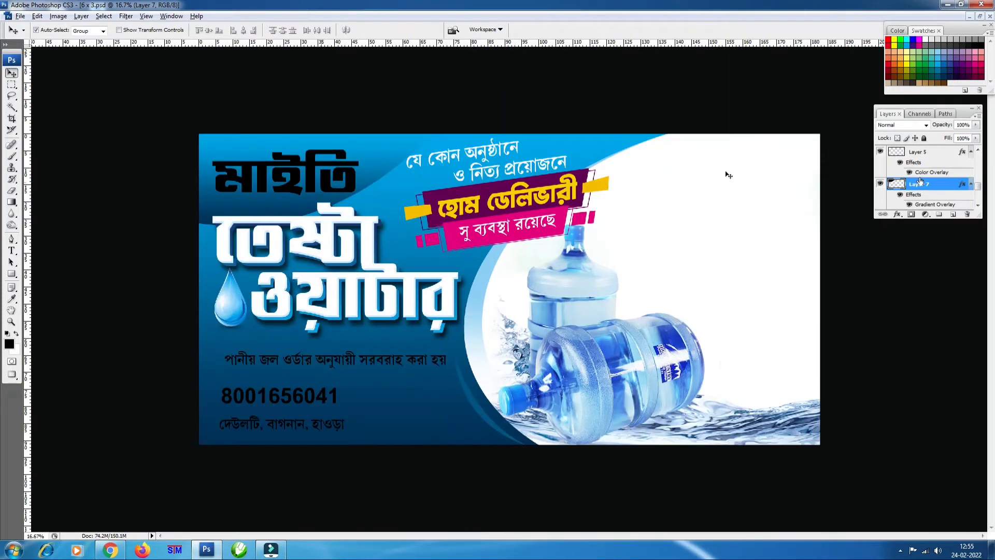
- Give the মাইতি title layer a yellow Color Overlay
left_click(897, 215)
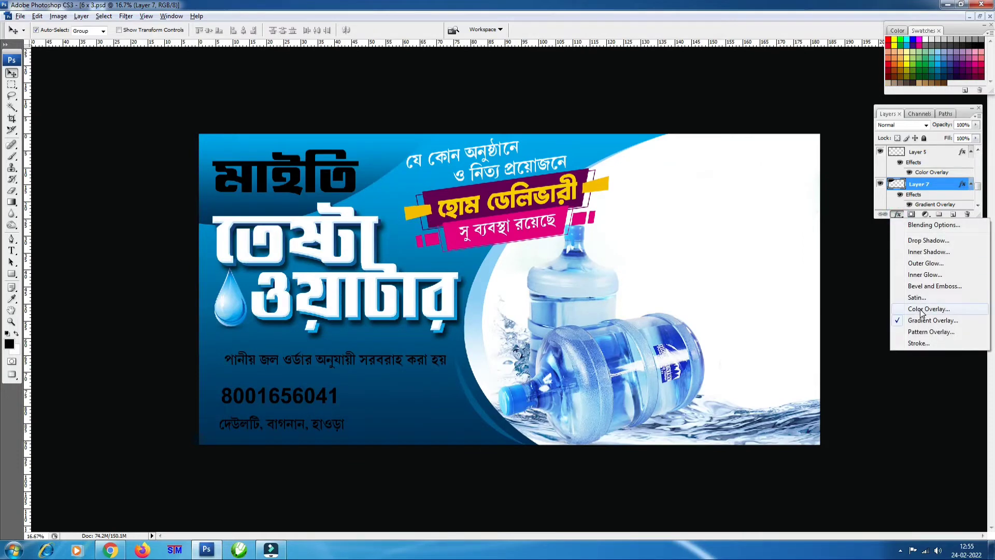
left_click(285, 176)
key("ctrl+plus")
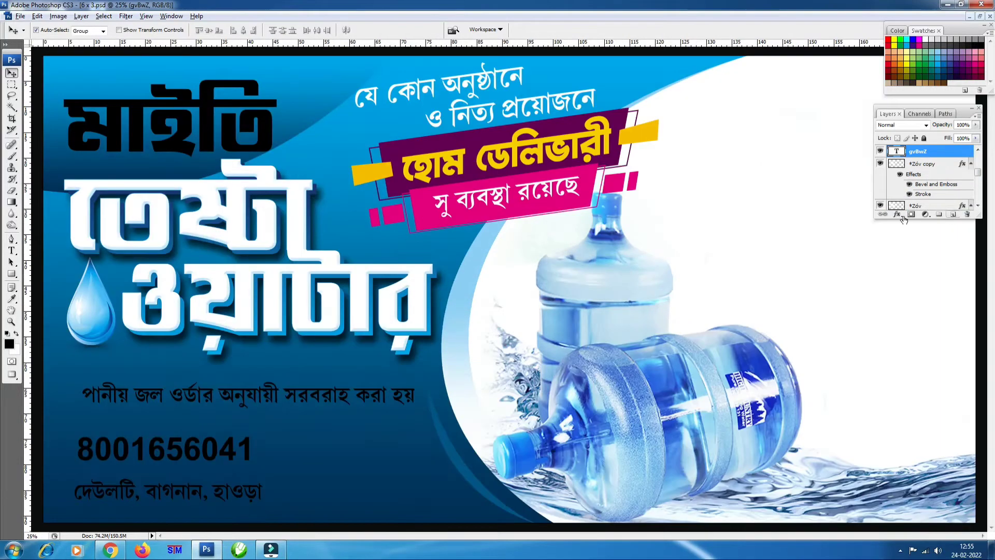
left_click(898, 214)
left_click(917, 292)
left_click(895, 240)
left_click(640, 131)
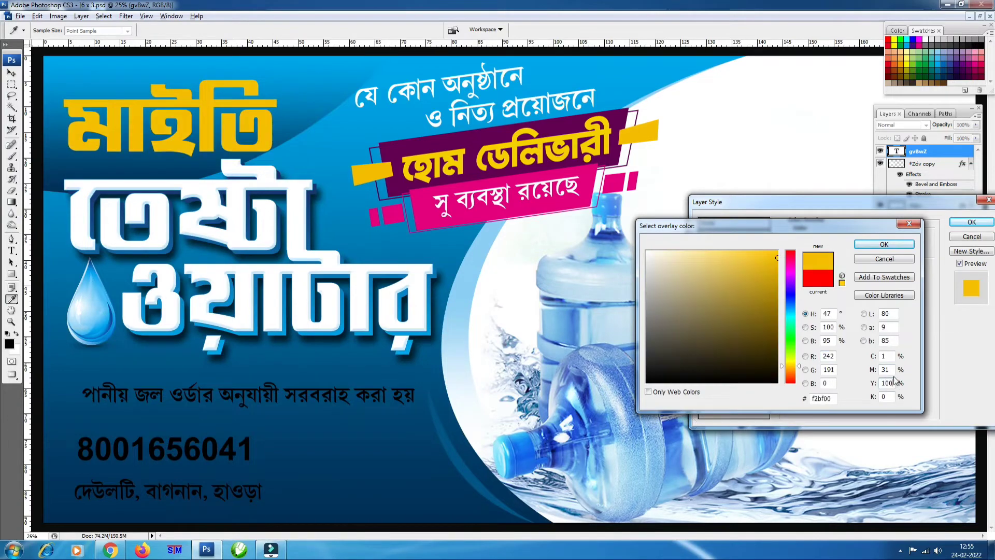
key("Return")
key("Return")
key("v")
key("ctrl+plus")
- Duplicate the title and give the copy Bevel and Emboss with an orange shadow
right_click(931, 176)
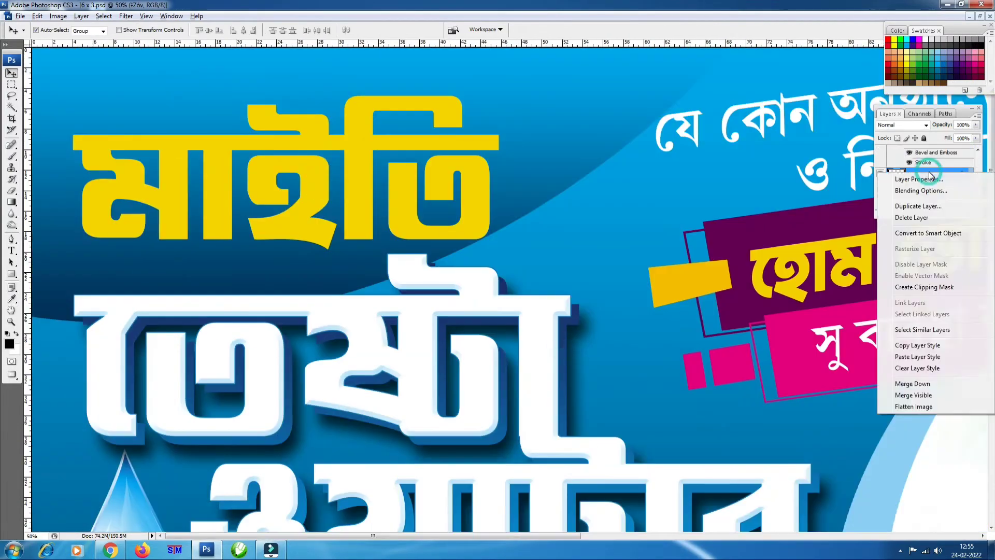
left_click(917, 155)
right_click(922, 176)
left_click(915, 462)
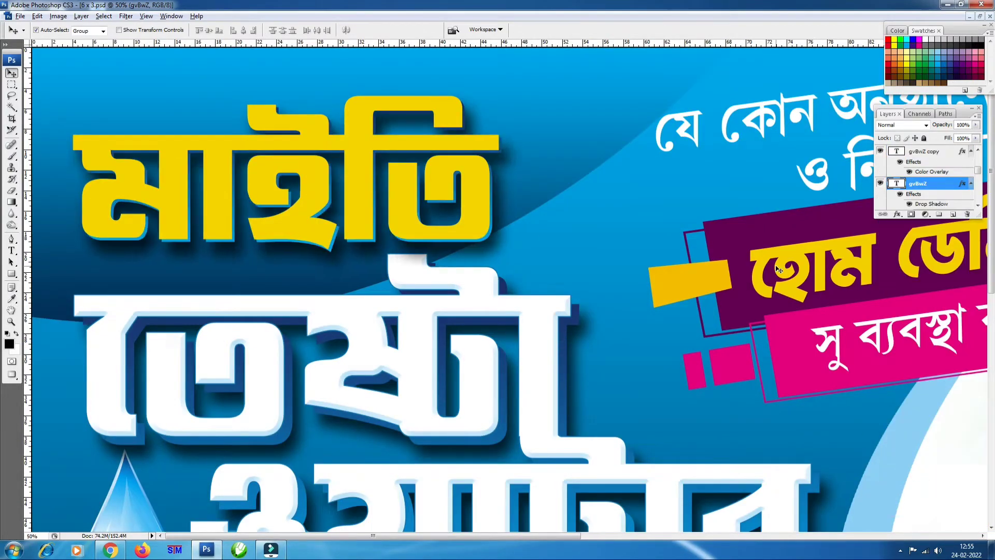
key("ctrl+plus")
left_click(478, 203)
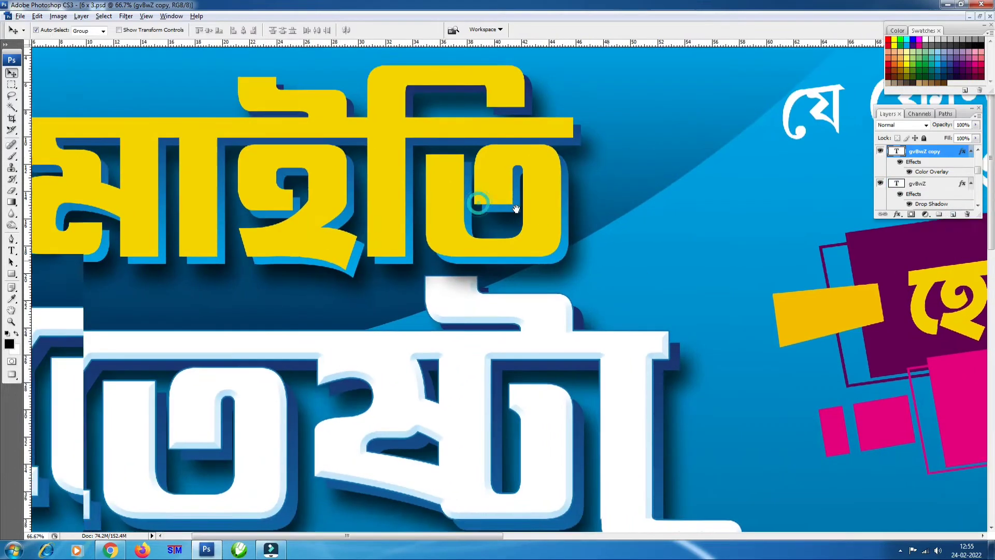
left_click_drag(516, 209, 549, 224)
right_click(889, 206)
left_click(912, 280)
left_click(905, 452)
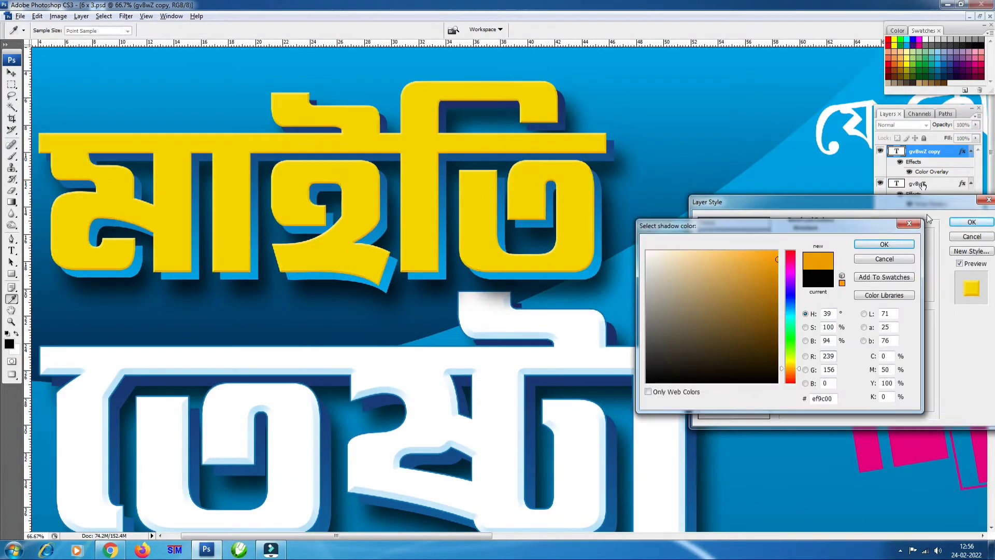
left_click(884, 244)
left_click(837, 284)
- Add a red outline Stroke to the title copy
left_click(716, 372)
left_click(885, 361)
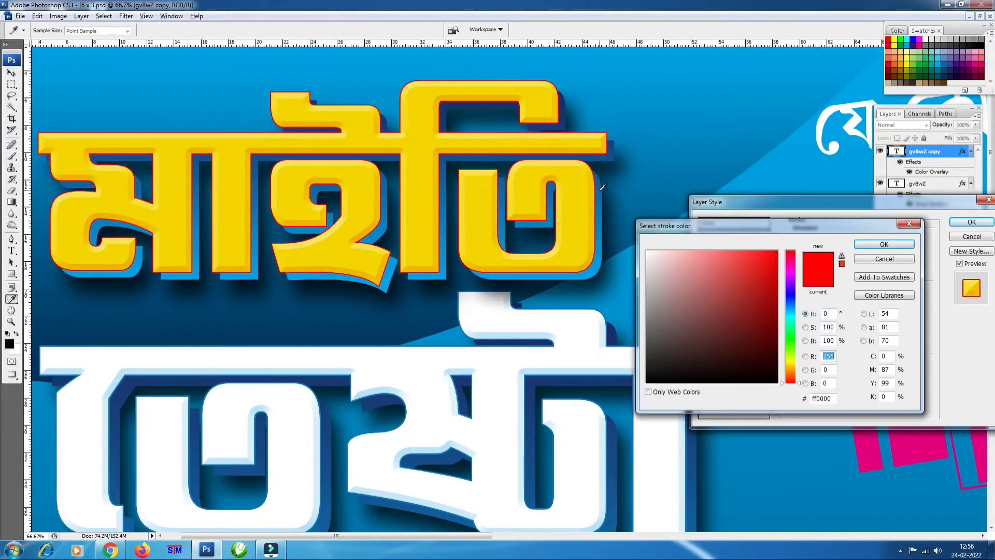
left_click(884, 249)
left_click(972, 222)
key("ctrl+minus")
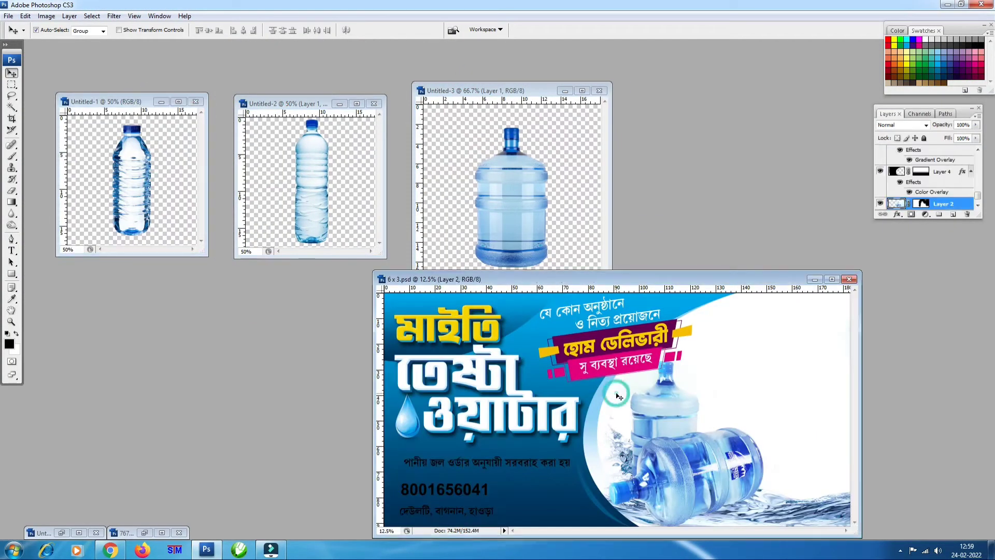
- Drag the bottle images onto the banner's right side and zoom in
left_click(734, 396)
left_click(83, 211)
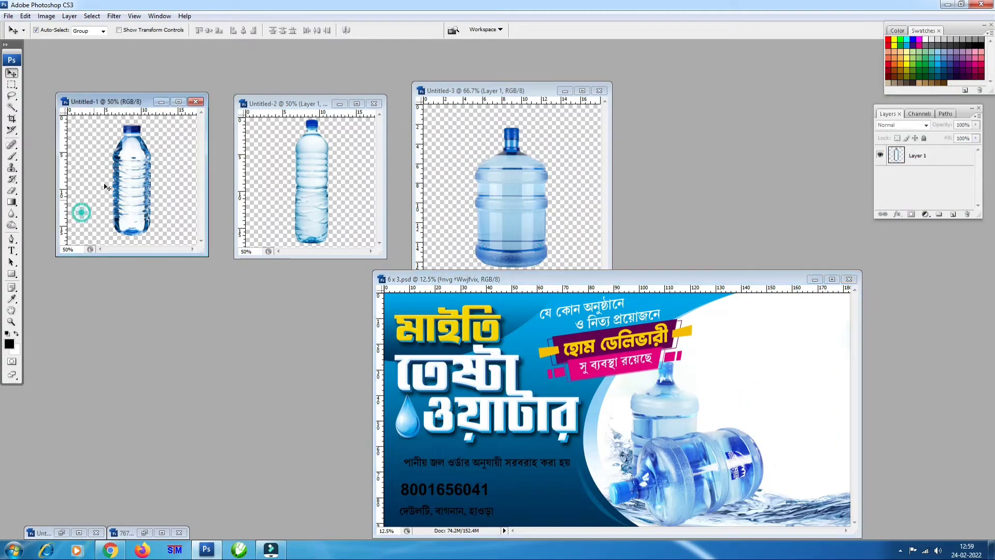
mouse_move(503, 201)
left_mouse_down()
mouse_move(517, 173)
mouse_move(794, 392)
left_mouse_up()
key("f")
key("ctrl+plus")
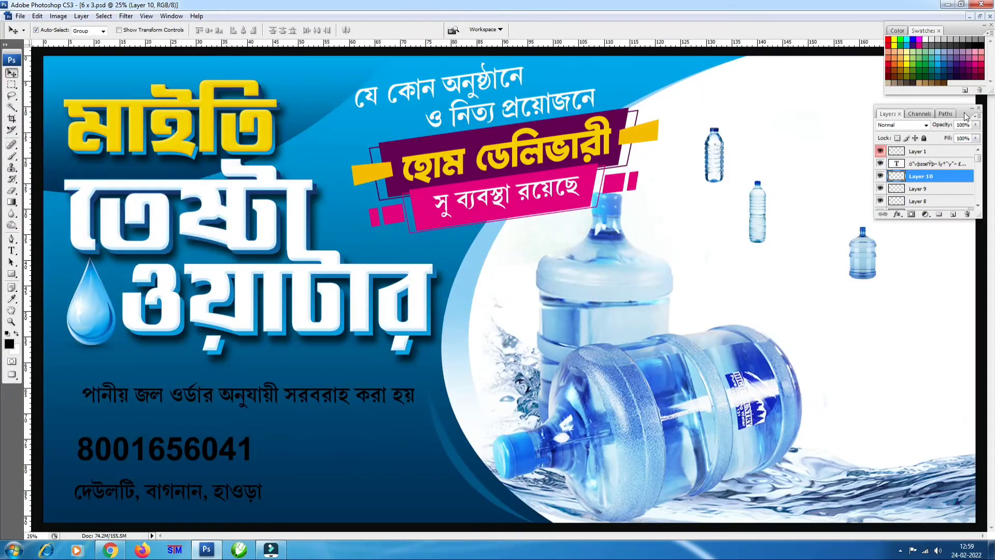
- Draw a circle on a new layer with a white Color Overlay and thick blue Stroke
key("ctrl+shift+alt+n")
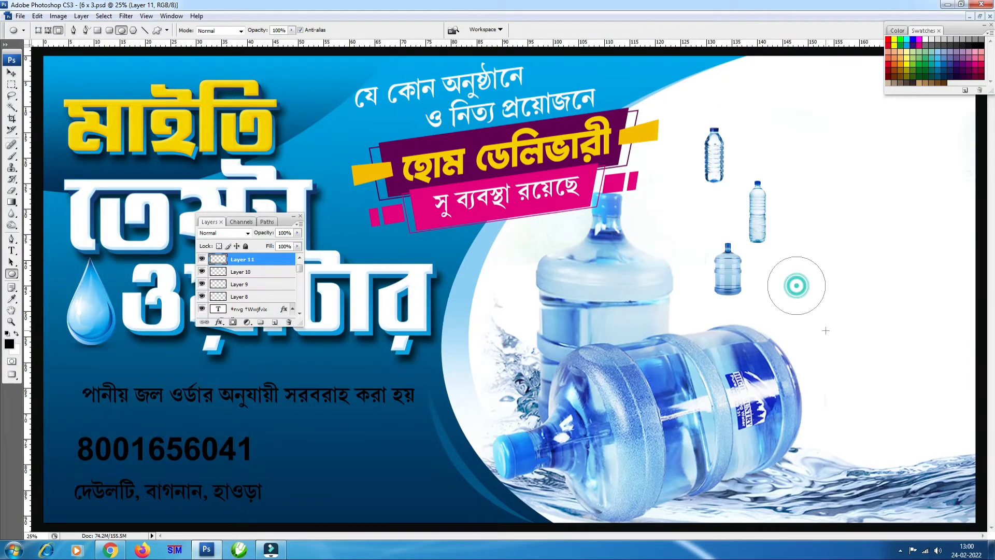
left_click(796, 285)
key("h")
double_click(275, 259)
left_click(109, 434)
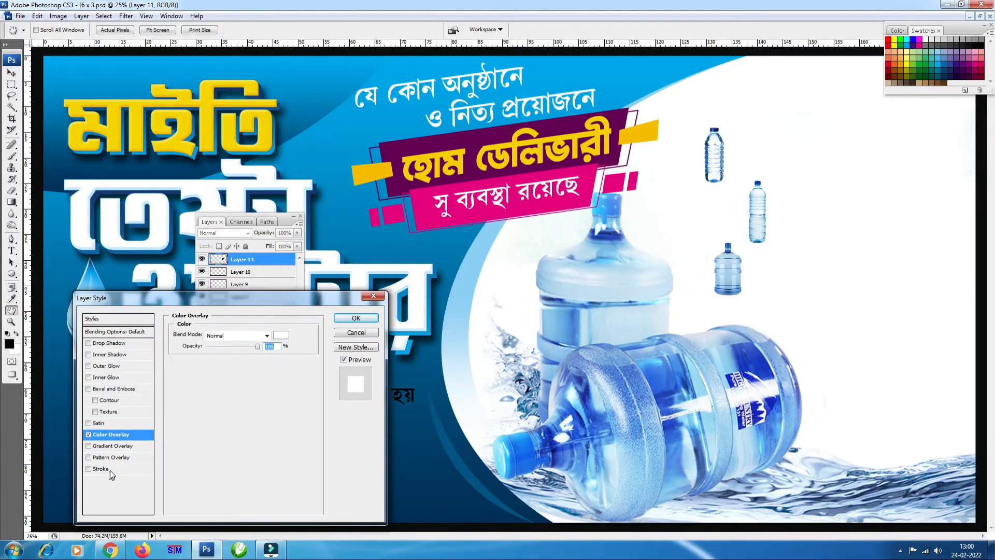
left_click(101, 469)
left_click(198, 401)
left_click_drag(208, 333, 218, 333)
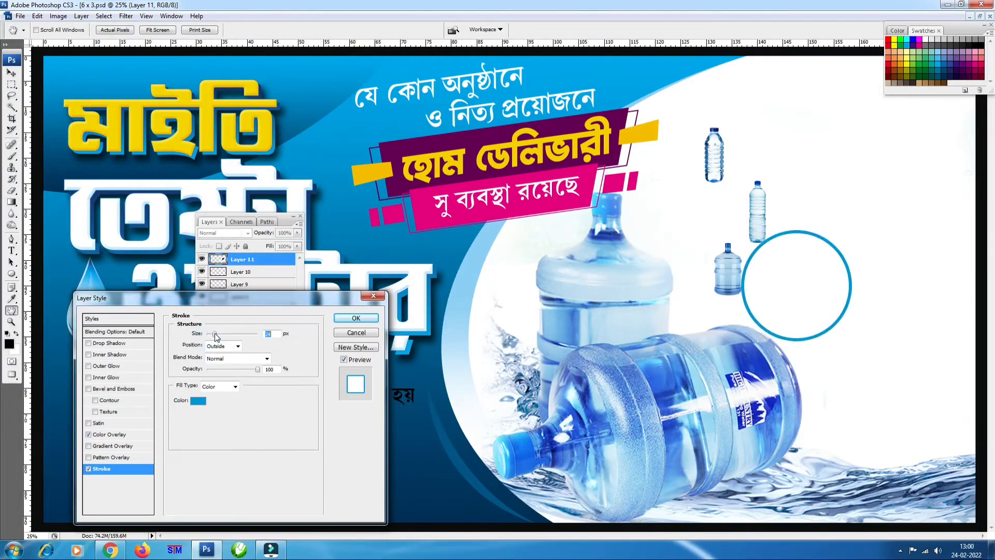
key("Return")
- Merge the circle's style and stroke an expanded selection to form an outer blue ring
key("v")
key("ctrl+shift+alt+n")
key("ctrl+e")
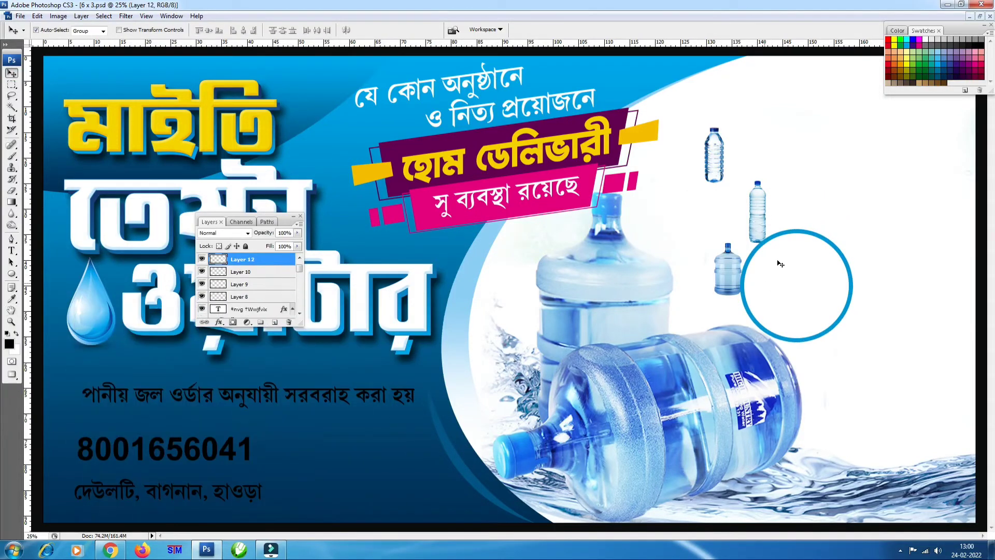
key("w")
key("ctrl+shift+alt+n")
left_click(218, 272, "ctrl")
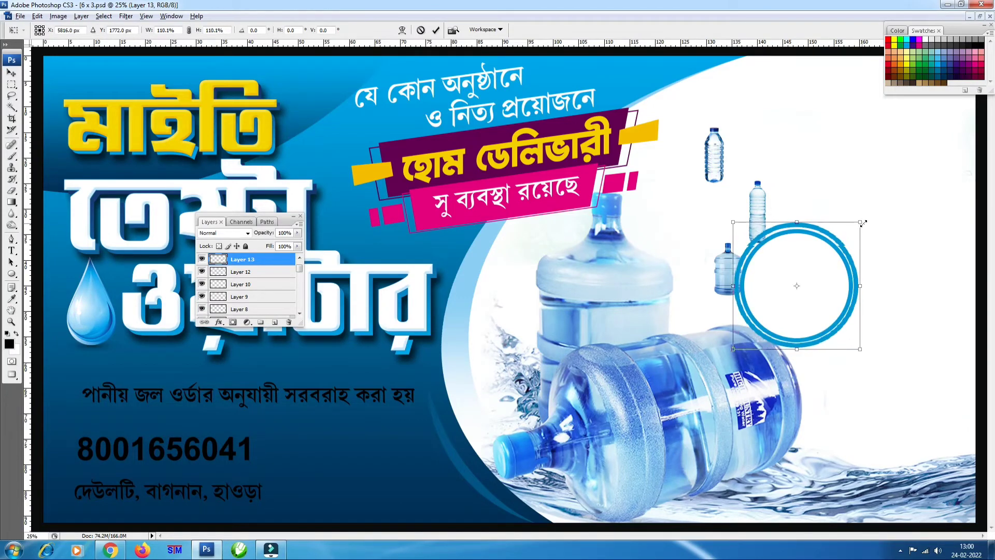
key("alt+s")
key("m")
key("e")
key("Return")
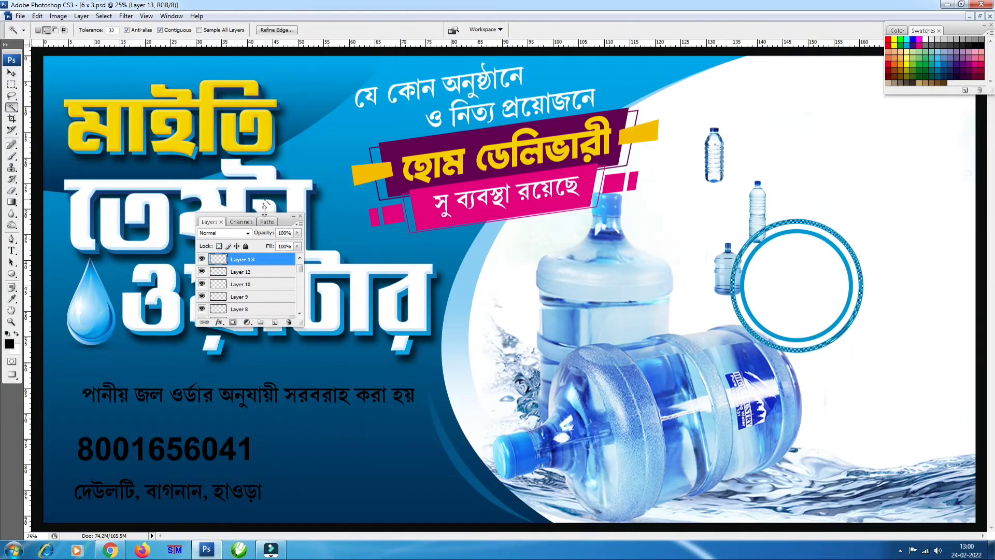
key("ctrl+shift+alt+n")
key("ctrl+d")
- Scale both ring layers to 70.8% and move them toward the right edge
left_click(249, 272, "shift")
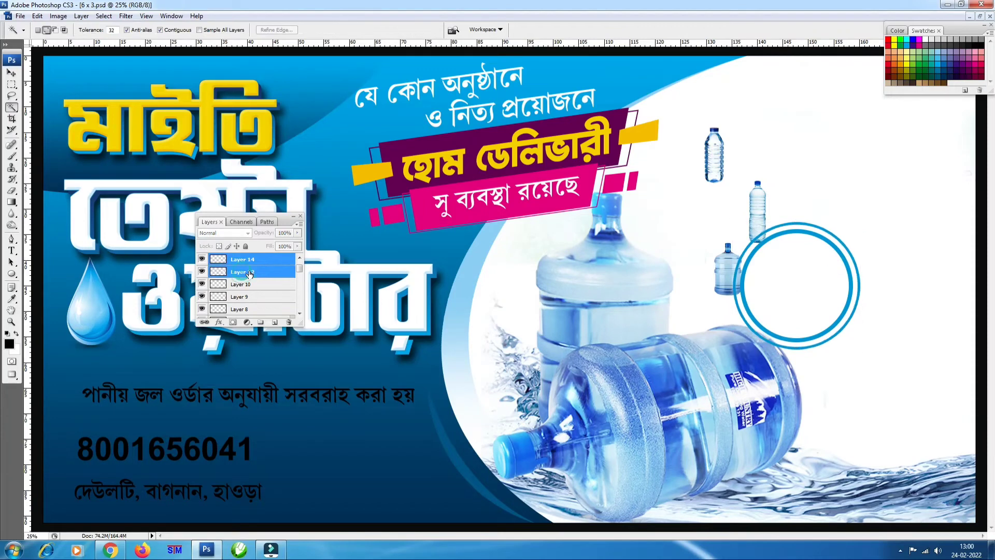
key("ctrl+t")
left_click_drag(861, 349, 823, 311)
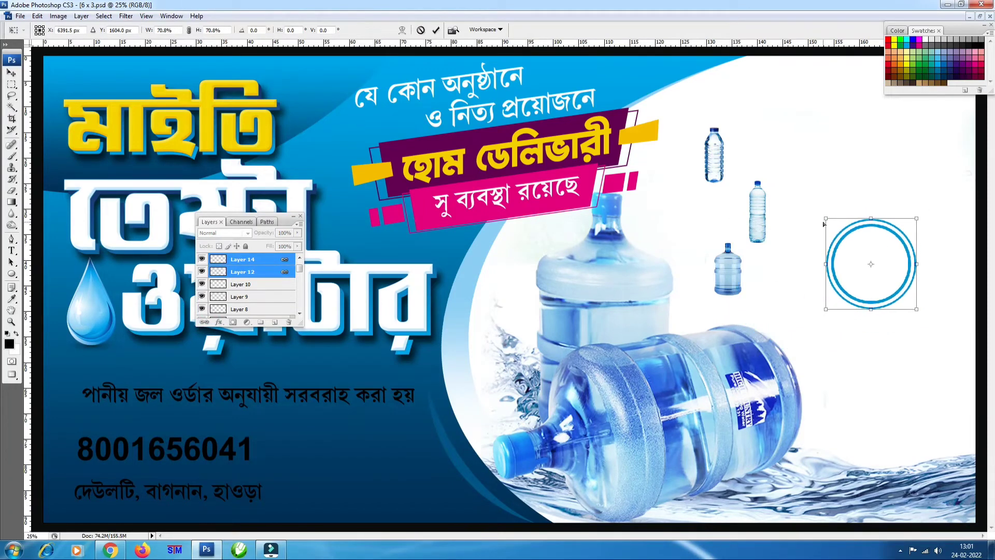
left_click_drag(798, 269, 930, 255)
key("Return")
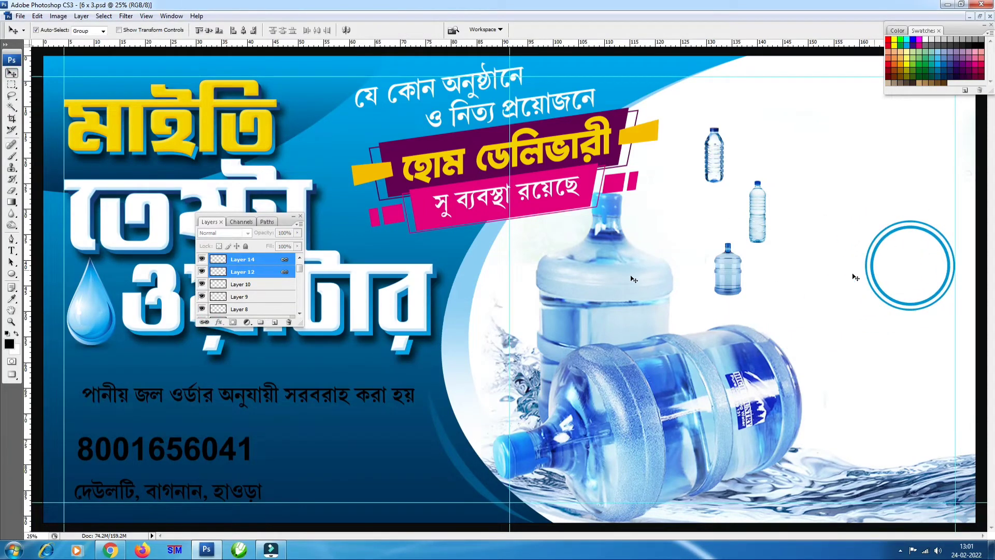
- Choose the Rectangle tool and add a new layer for the band
left_click(12, 273)
left_click(55, 273)
left_click(275, 321)
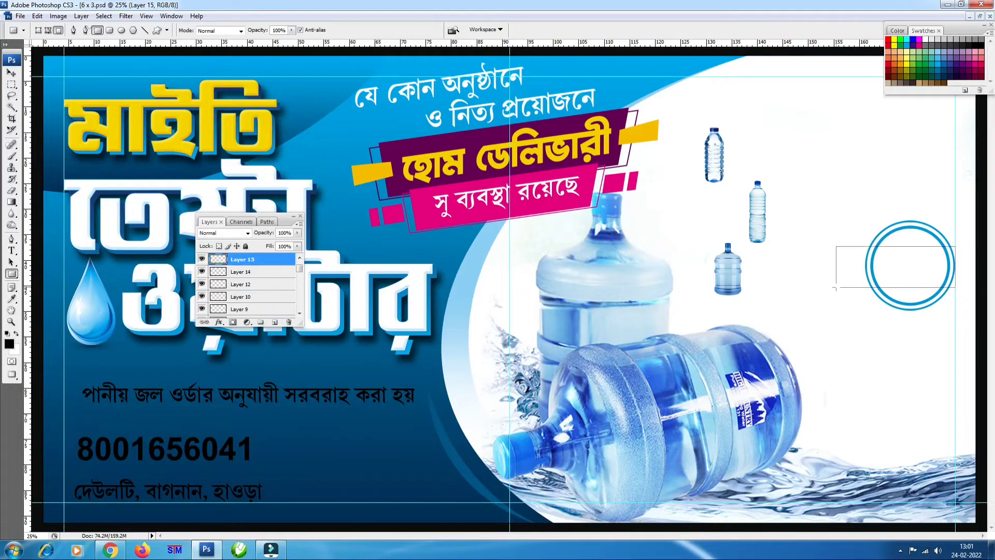
- Draw a black bar across the ring and place it beneath the ring layers
left_click_drag(722, 298, 681, 274)
key("v")
key("ctrl+bracketleft")
key("ctrl+bracketleft")
key("ctrl+plus")
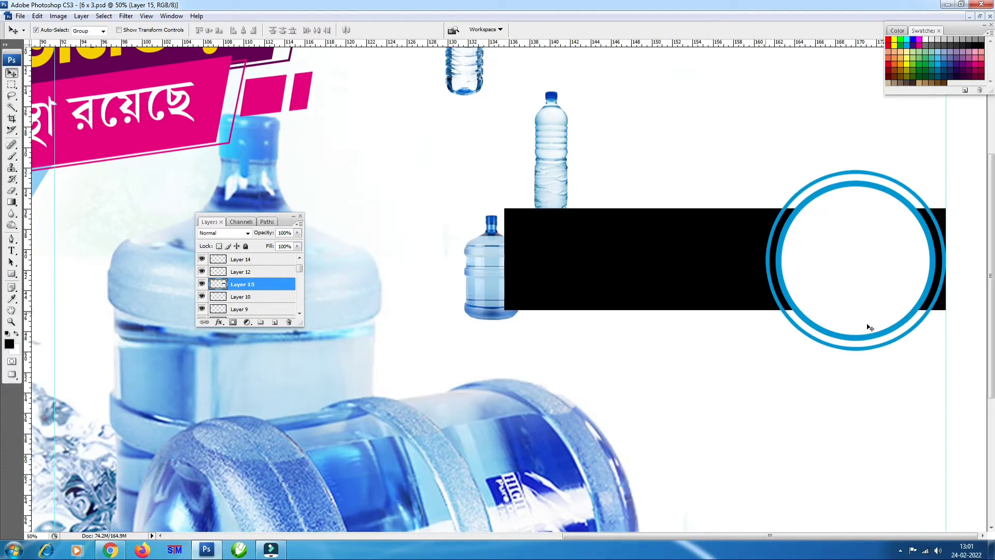
- Cut a curved corner off the black bar using a Pen path selection
key("p")
left_click(502, 202)
left_click_drag(645, 322, 693, 329)
key("ctrl+z")
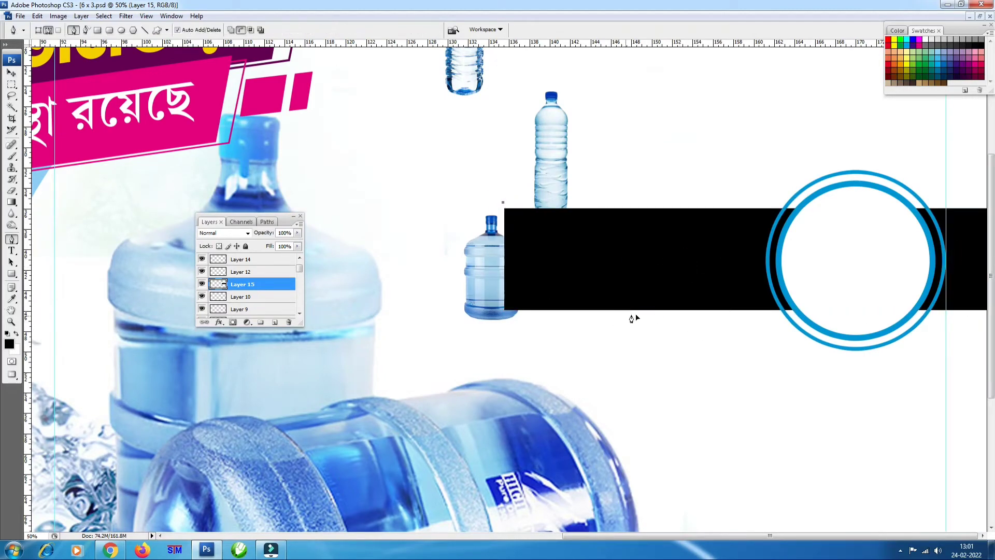
left_click(503, 204)
key("ctrl+Return")
key("Delete")
key("ctrl+d")
key("v")
scroll(714, 345, "up", 3)
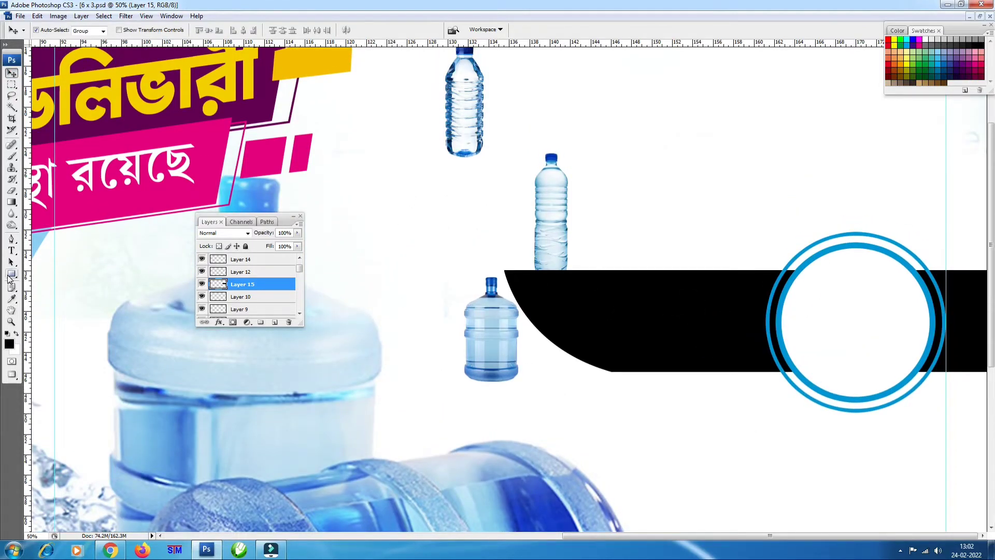
- Give the black band a green Color Overlay
left_click(219, 322)
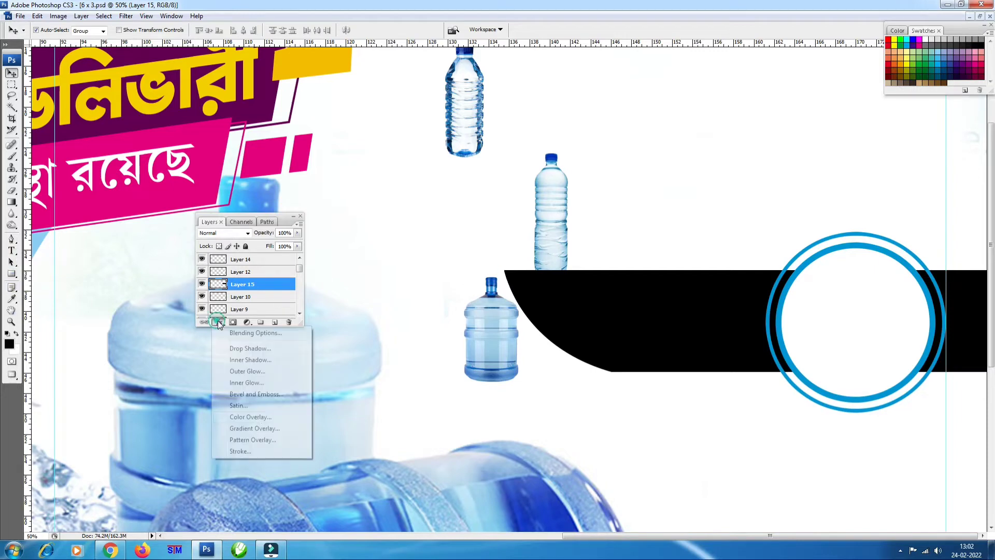
left_click(274, 401)
left_click(282, 329)
left_click(585, 83)
left_click(349, 318)
- Magic Wand the inner ring and copy it onto its own layer
left_click(242, 271)
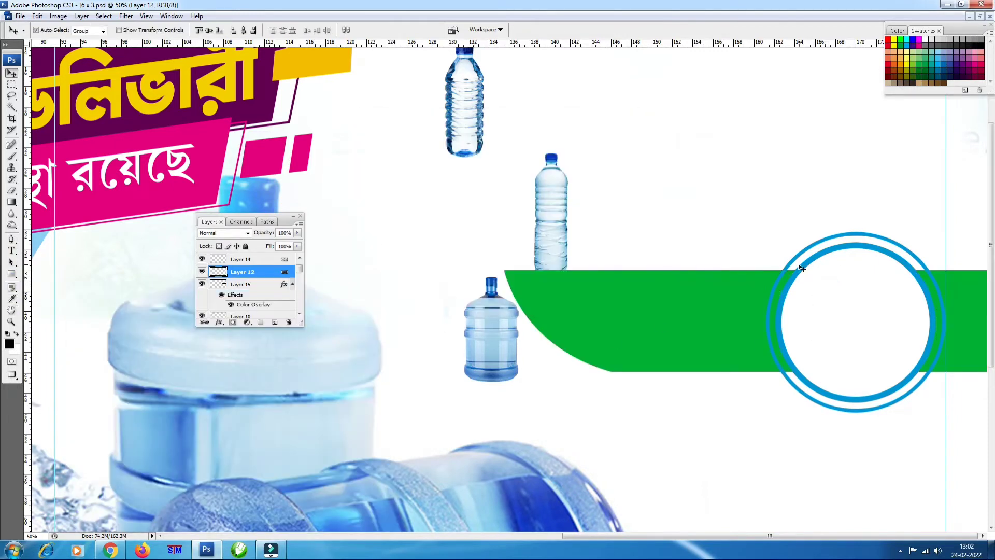
left_click(218, 322)
left_click(233, 408)
left_click(358, 336)
key("w")
left_click(805, 264)
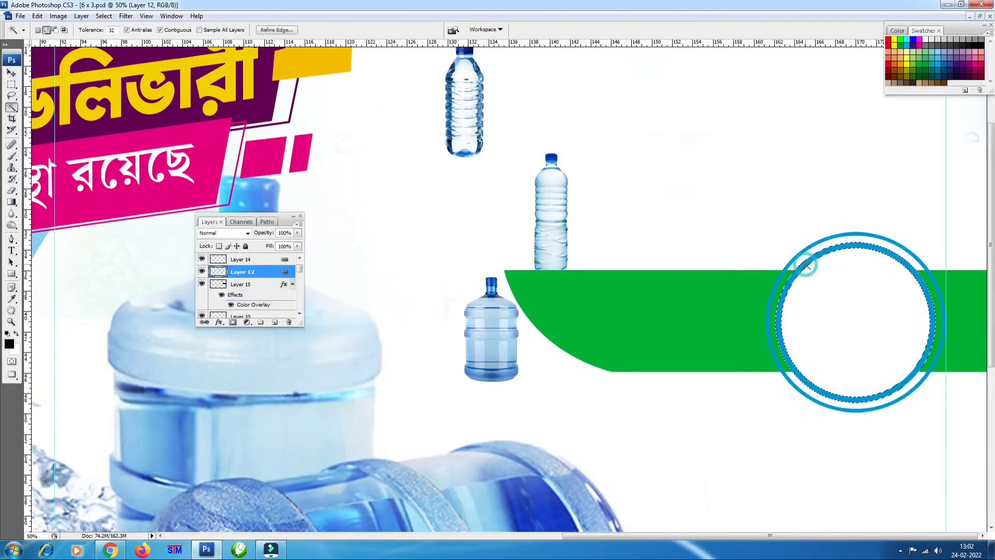
key("ctrl+j")
- Give the inner ring a green Color Overlay
left_click(219, 322)
left_click(233, 408)
left_click(281, 335)
left_click(906, 76)
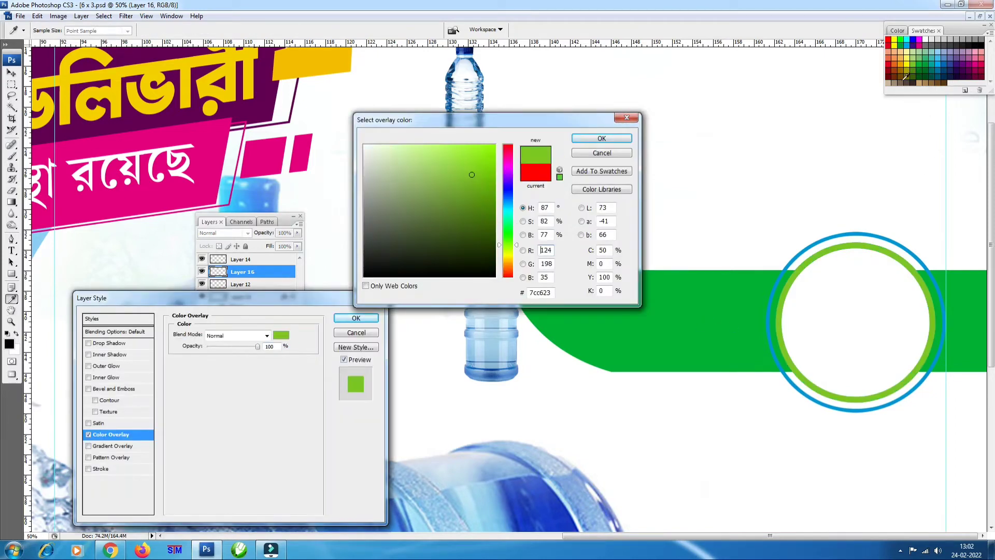
key("Return")
key("Return")
left_click(243, 259)
- Give the outer ring a paler green Color Overlay
left_click(219, 322)
left_click(233, 408)
left_click(281, 335)
left_click(917, 51)
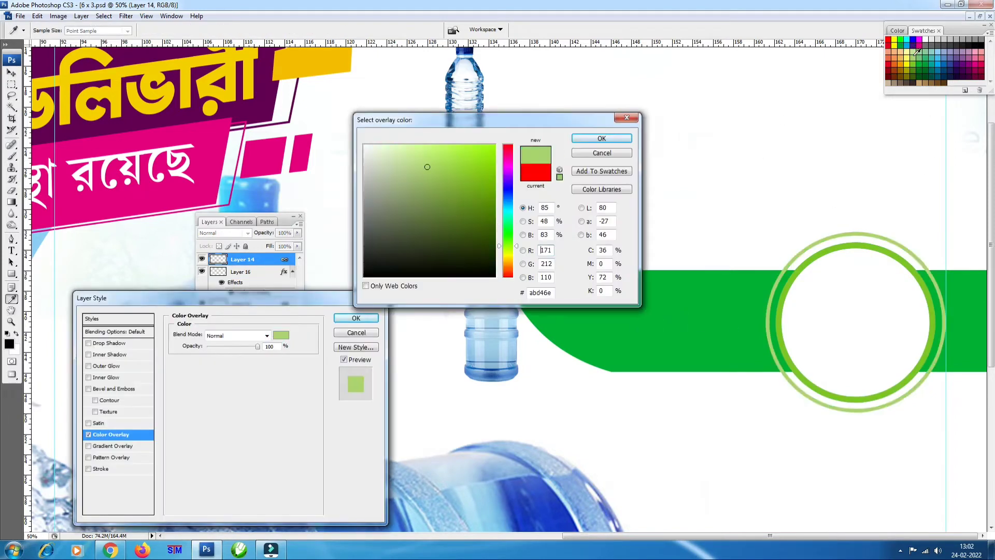
key("Return")
key("Return")
key("v")
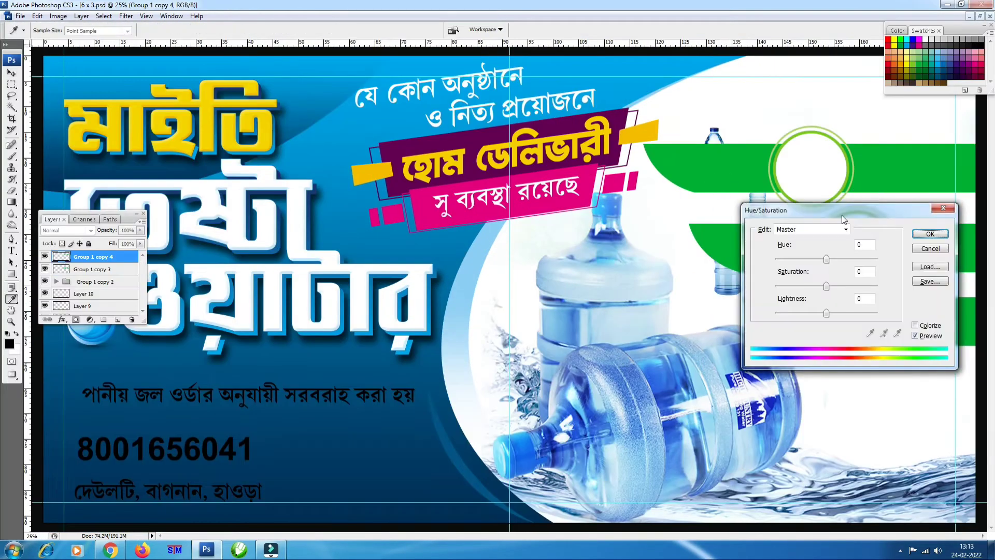
- Shift the top band's hue to blue with Hue/Saturation
left_click_drag(843, 217, 323, 67)
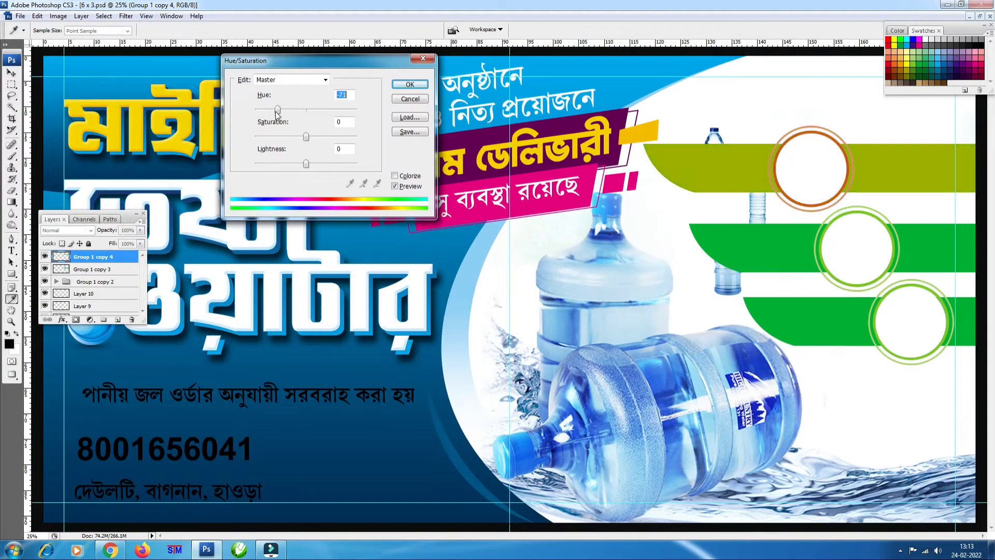
left_click_drag(307, 110, 334, 110)
left_click(409, 84)
- Shift the middle band's hue to teal and scale the water-jar photo down slightly
left_click(92, 269)
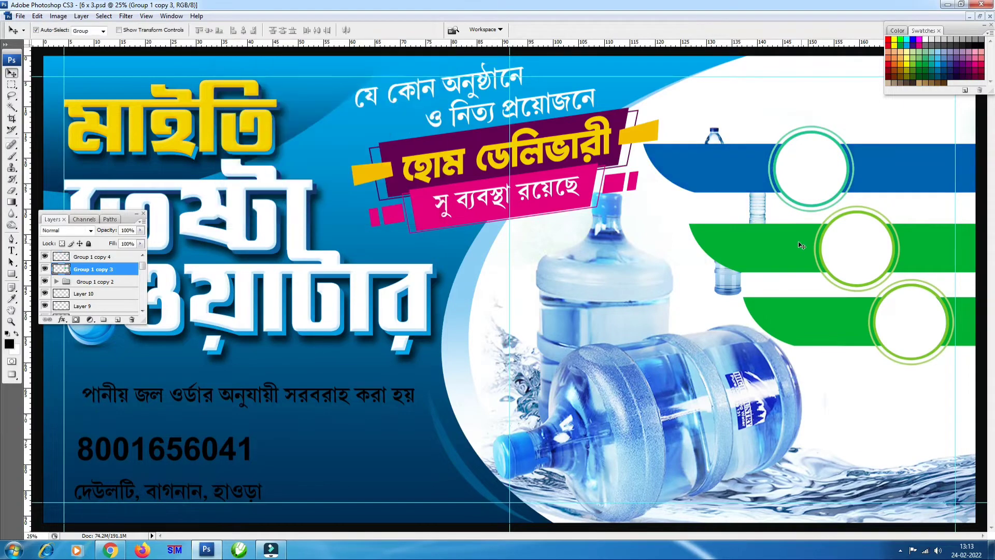
key("ctrl+u")
mouse_move(333, 110)
left_mouse_down()
mouse_move(351, 109)
mouse_move(275, 110)
mouse_move(345, 110)
left_mouse_up()
key("Return")
key("v")
key("ctrl+u")
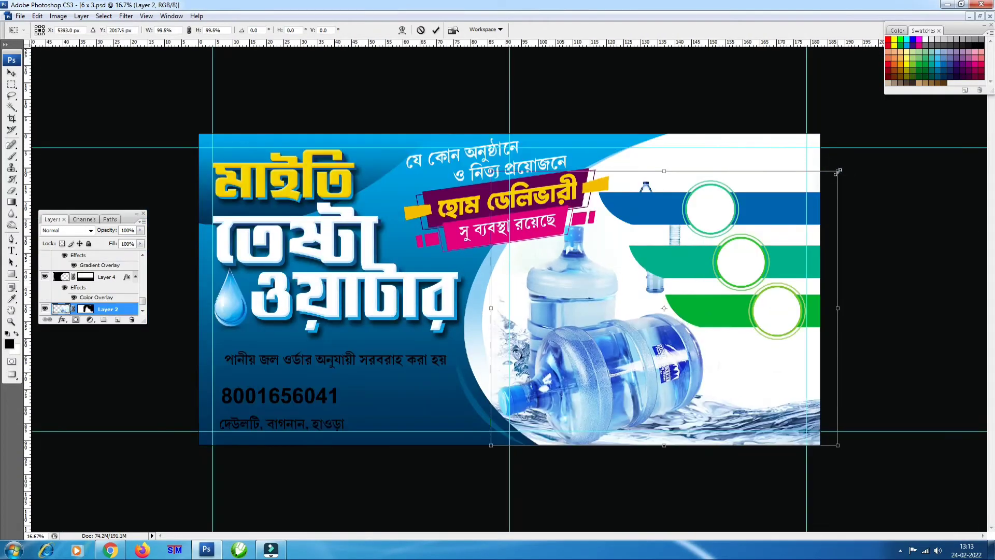
left_click_drag(837, 171, 834, 193)
- Clone-stamp over the blue brand label on the lying water jar until it's plain
key("Return")
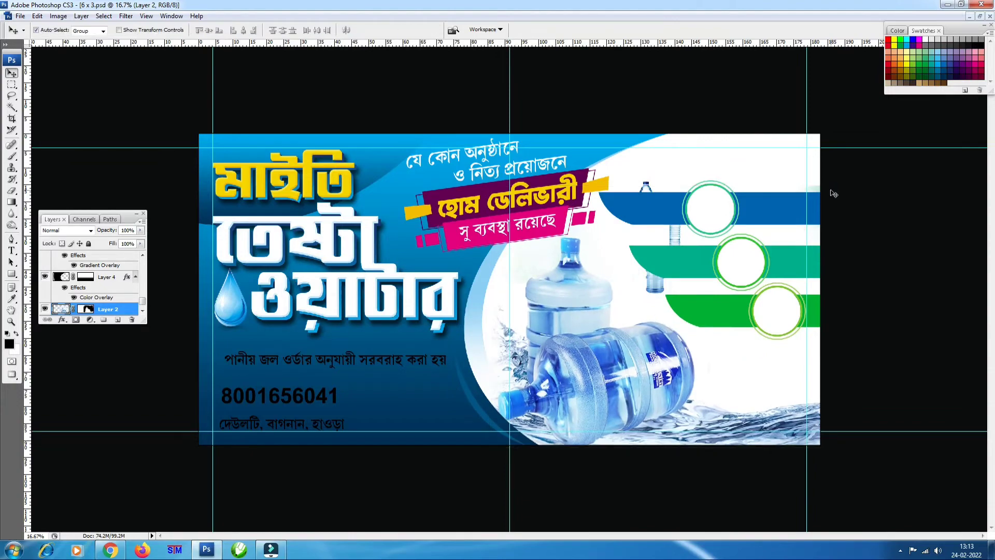
scroll(570, 322, "up", 3)
scroll(518, 311, "up", 2)
key("s")
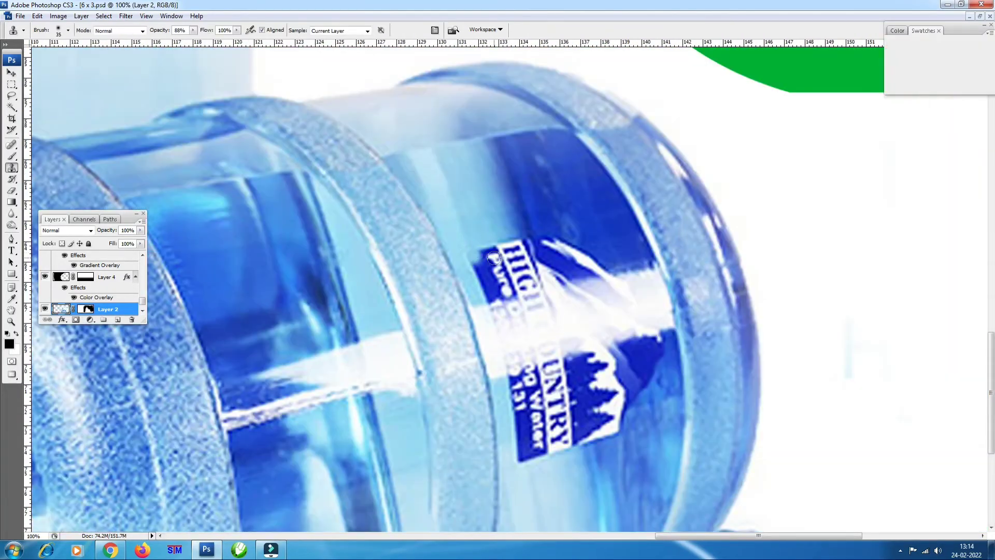
key("F6")
left_click_drag(482, 226, 581, 260)
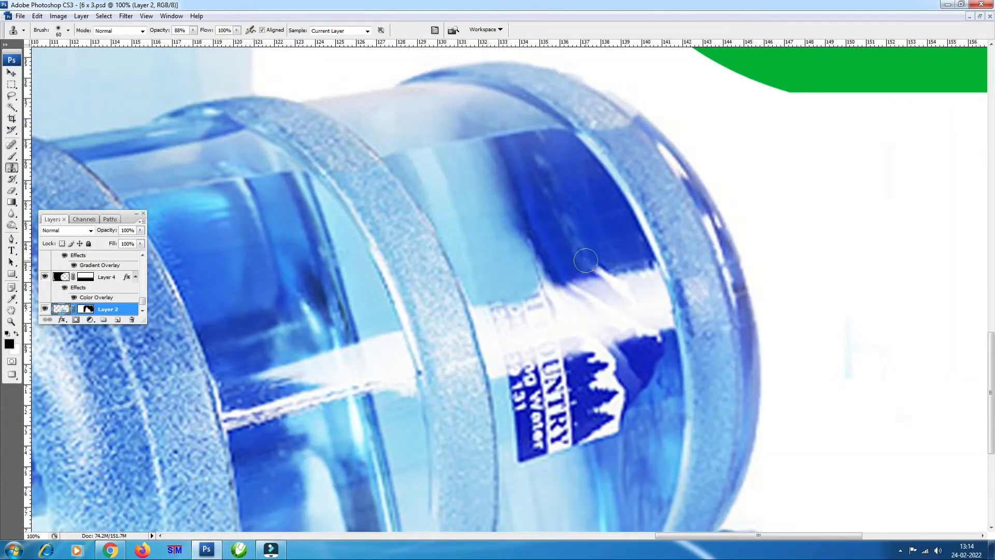
scroll(544, 269, "down", 3)
mouse_move(518, 306)
left_mouse_down()
mouse_move(536, 348)
mouse_move(612, 311)
left_mouse_up()
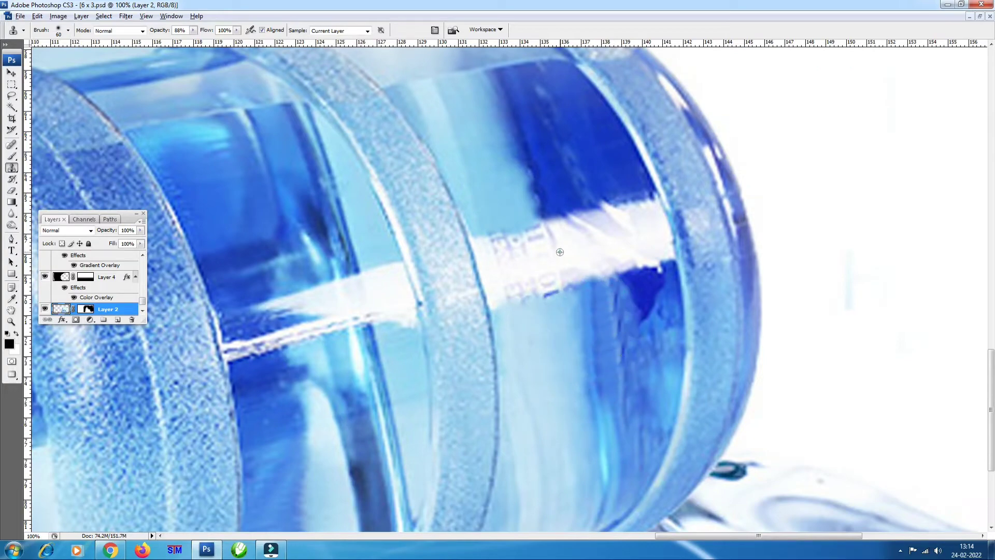
left_click_drag(518, 239, 511, 289)
scroll(511, 288, "down", 5)
- Enlarge the small bottle into the top circle and duplicate it into the middle circle
key("v")
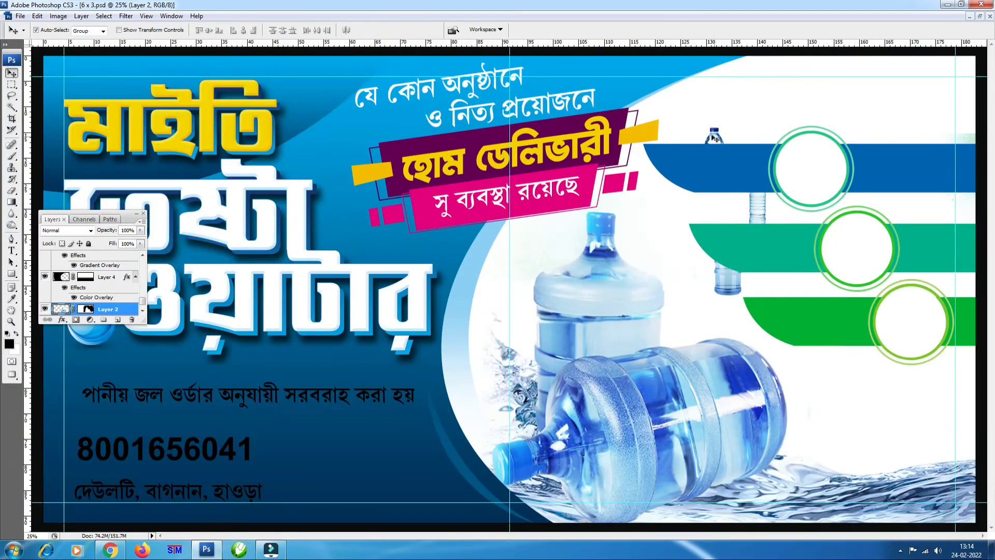
key("ctrl+z")
key("ctrl+z")
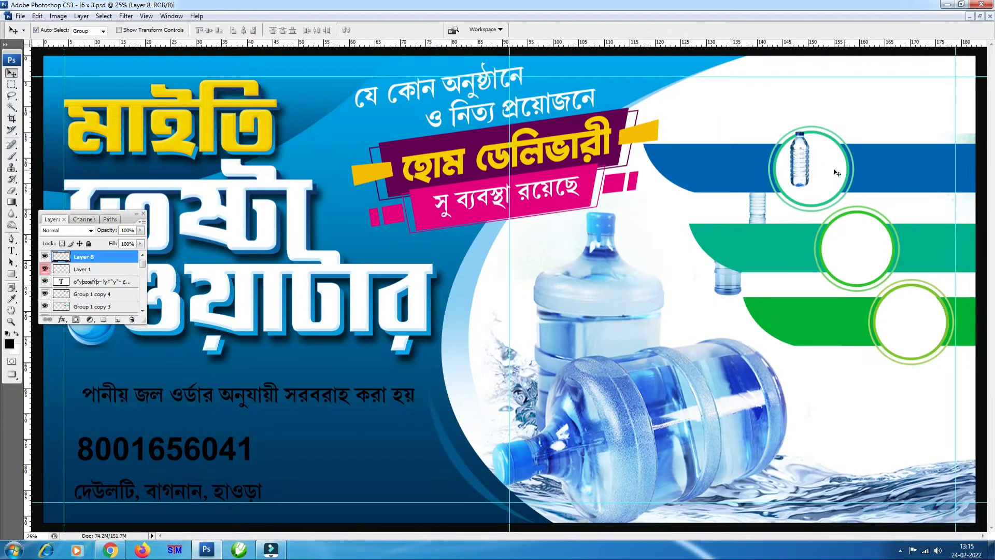
key("ctrl+t")
mouse_move(817, 130)
left_mouse_down()
mouse_move(847, 94)
mouse_move(831, 128)
mouse_move(855, 102)
mouse_move(725, 188)
mouse_move(884, 189)
left_mouse_up()
key("Return")
key("ctrl+alt+t")
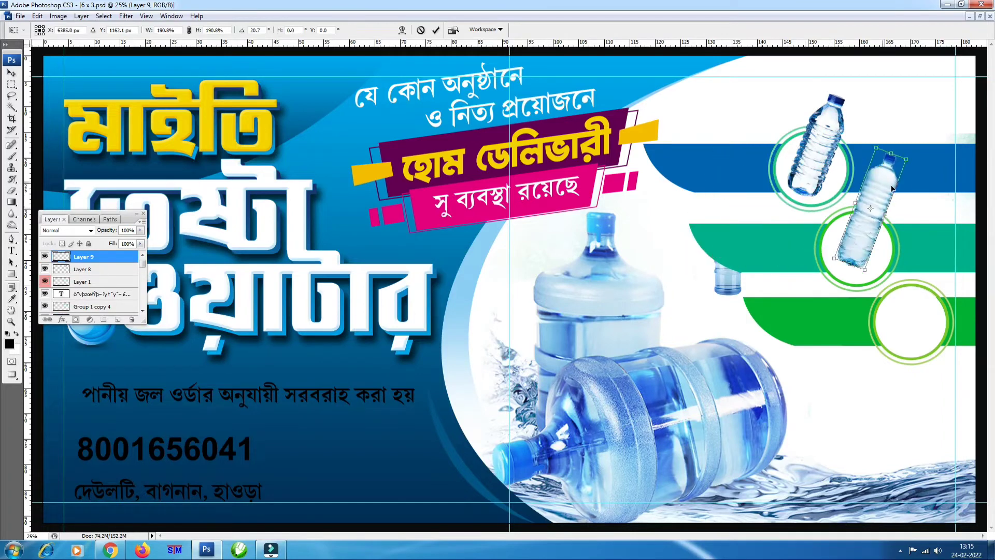
key("Return")
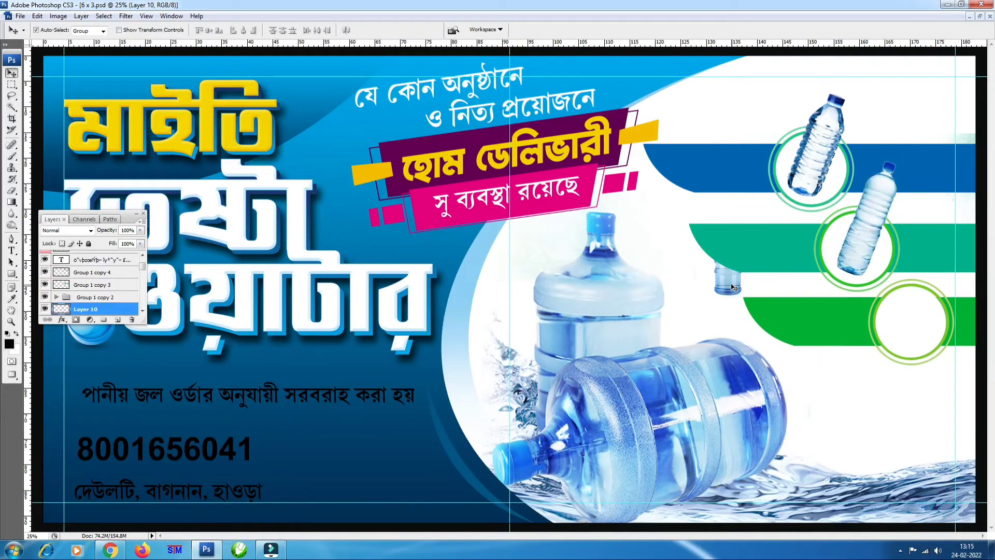
- Duplicate the water jar, then enlarge and tilt it into the bottom circle
key("ctrl+alt+t")
left_click_drag(731, 279, 937, 270)
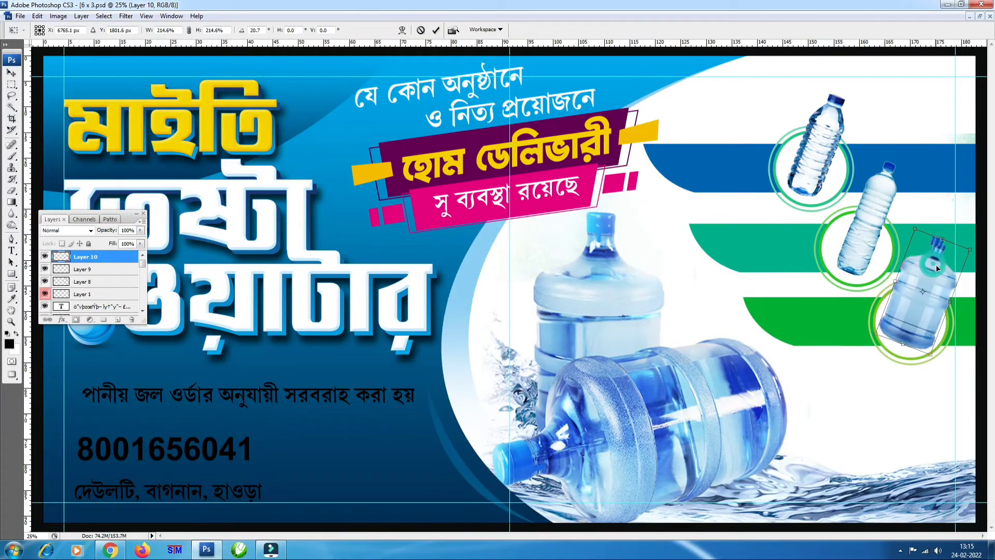
key("Return")
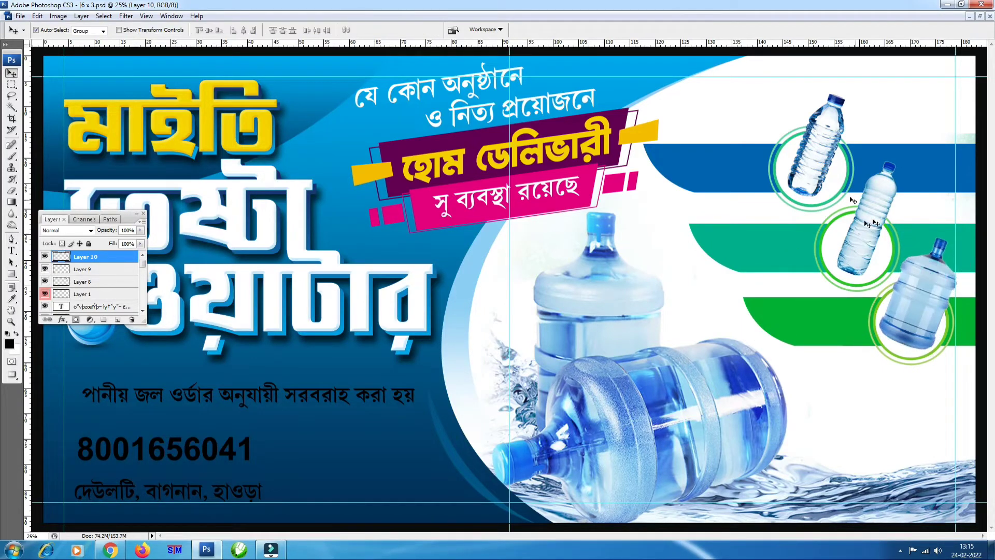
- Fine-tune the middle bottle and shrink the top bottle slightly to fit
left_click(881, 217, "ctrl")
key("ctrl+t")
key("Return")
left_click(816, 145, "ctrl")
key("ctrl+t")
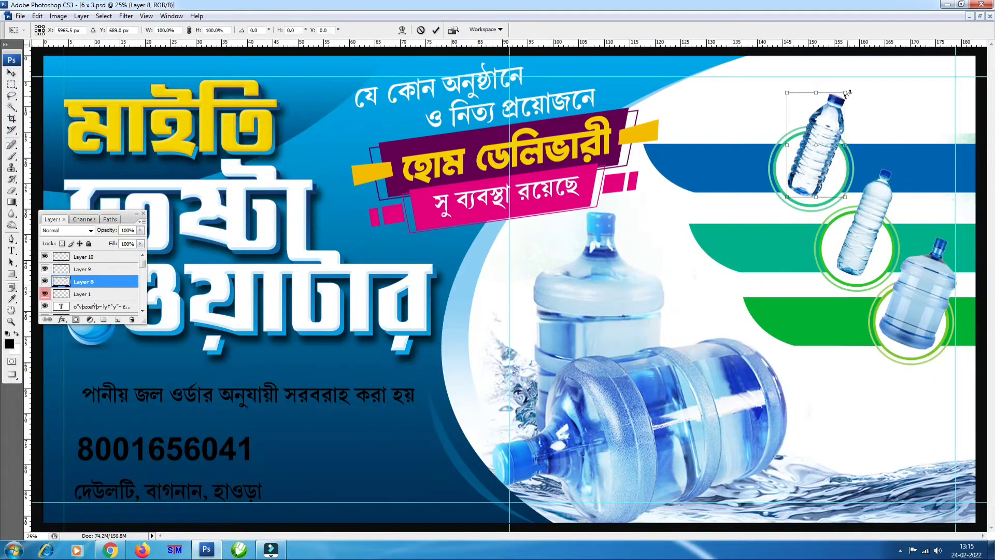
left_click_drag(845, 93, 834, 111)
key("Return")
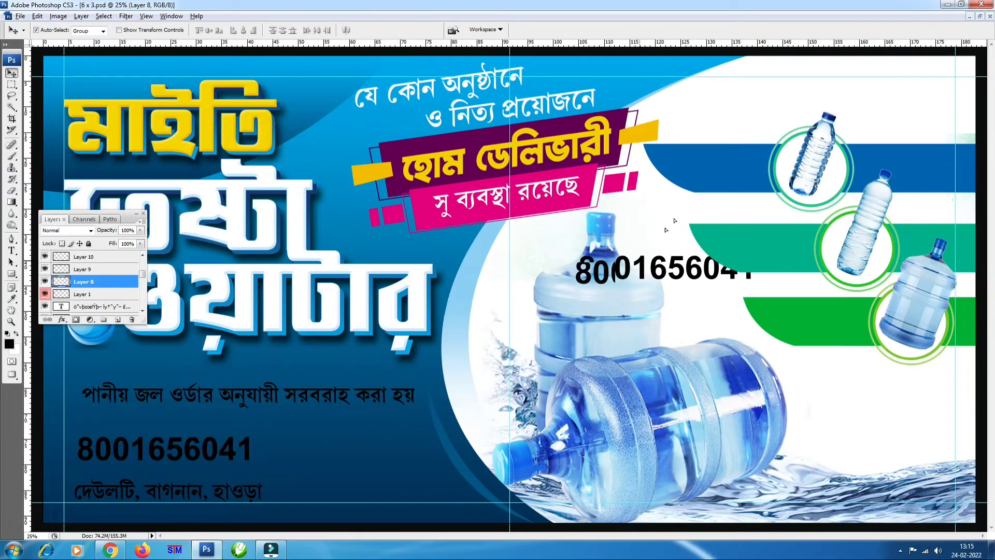
- Alt-drag a copy of a text layer up, retype it as '500ml.', and position it on the blue band
left_click_drag(139, 444, 690, 169, "alt")
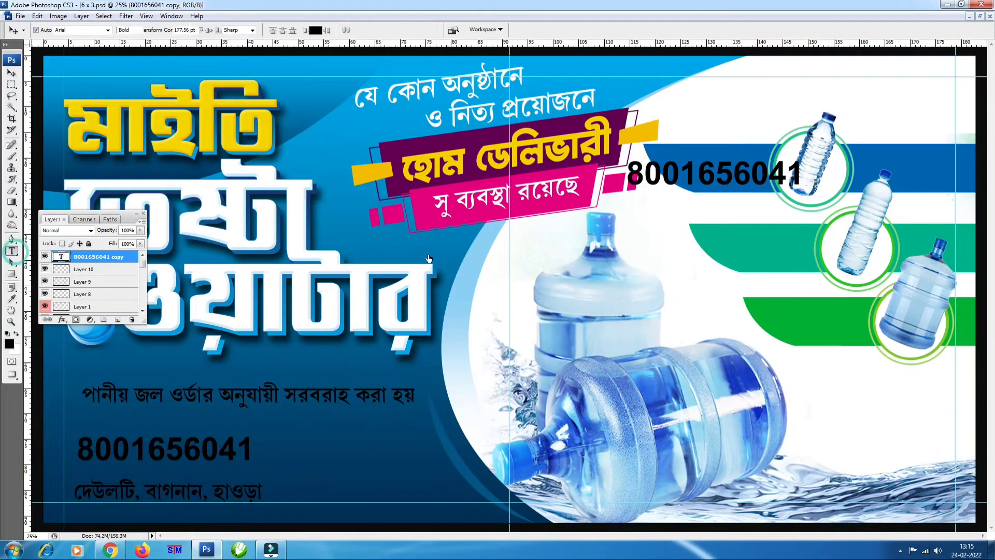
left_click(11, 250)
double_click(733, 176)
type("500ml")
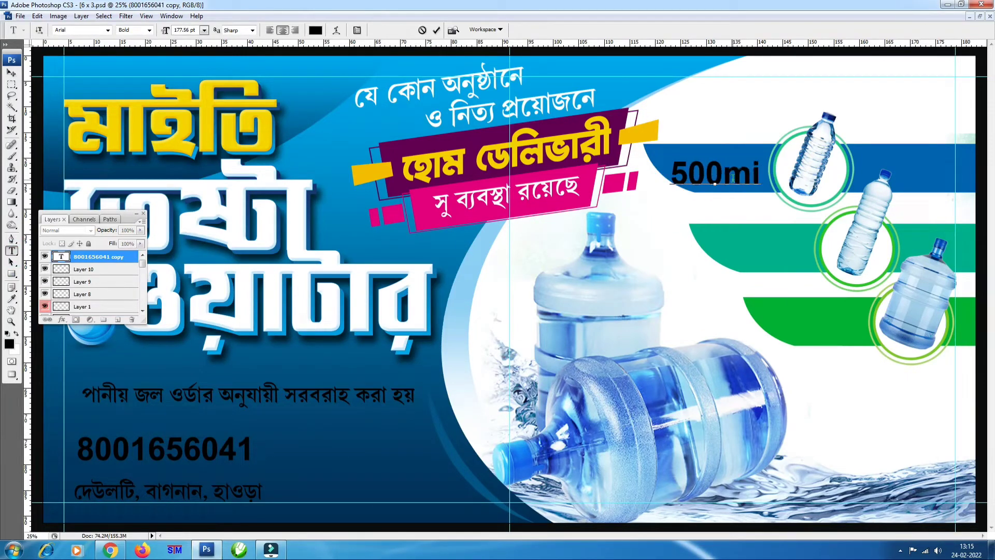
type(".")
left_click(12, 74)
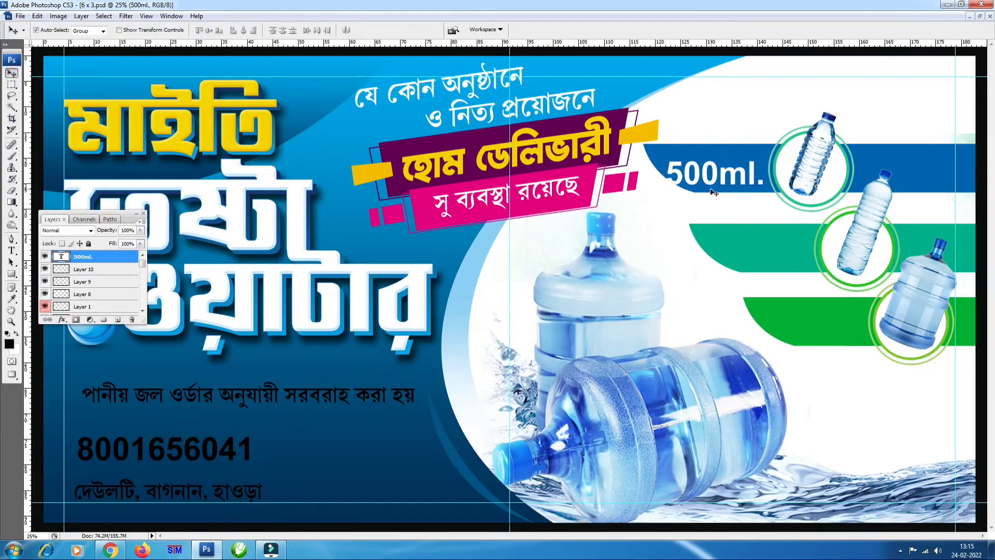
left_click_drag(714, 193, 743, 183)
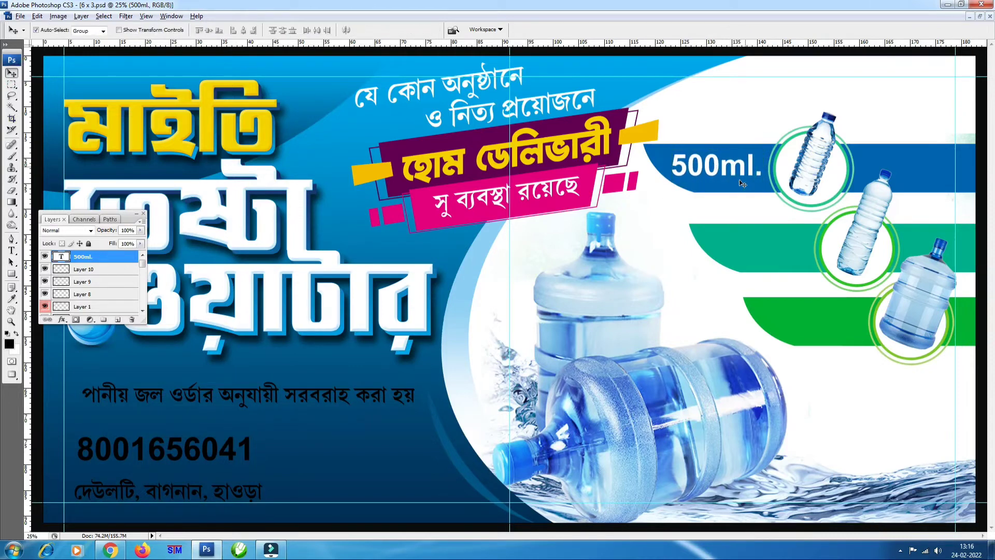
key("Down")
key("Down")
key("Down")
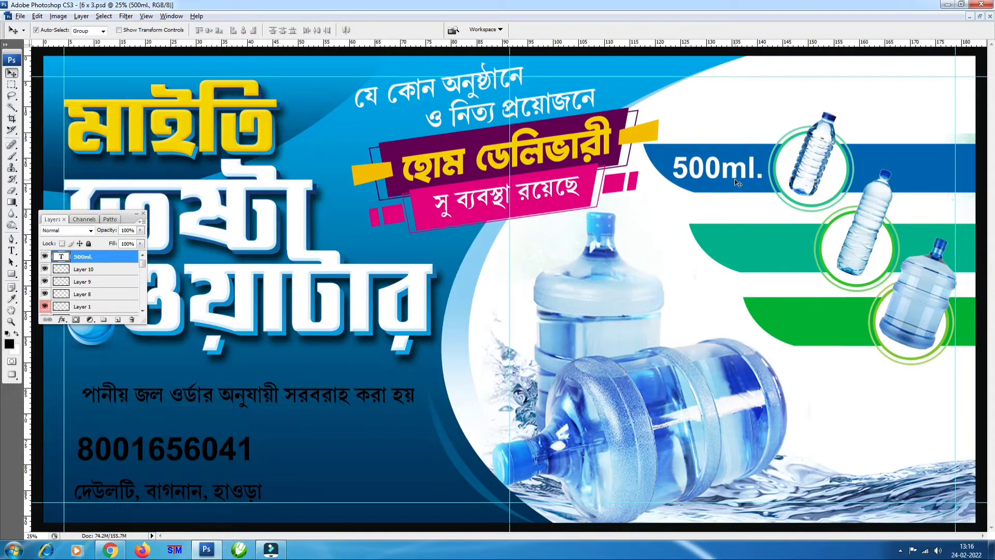
- Make the 'ml.' part regular weight and smaller, then enlarge the 500ml. label slightly
key("ctrl+plus")
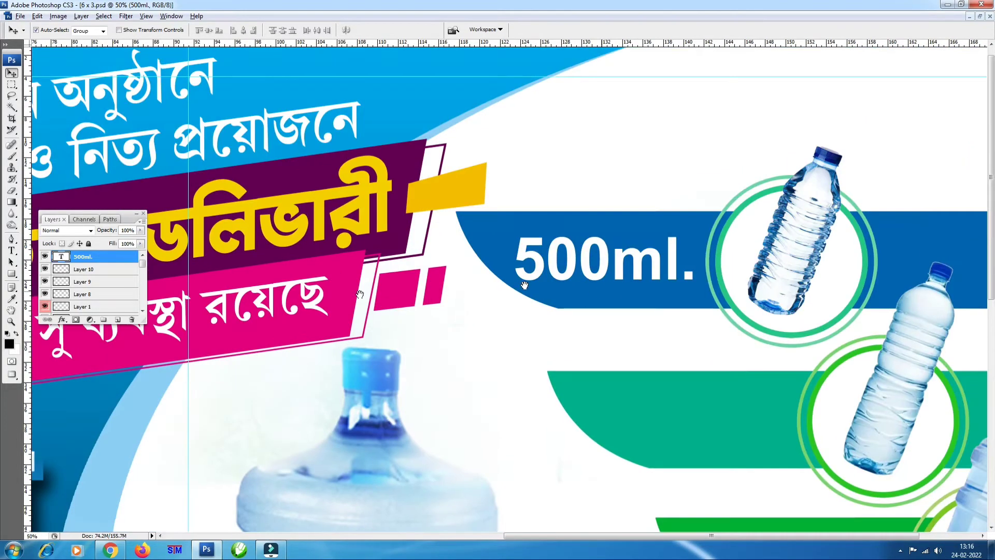
key("t")
left_click_drag(617, 263, 694, 265)
left_click(149, 30)
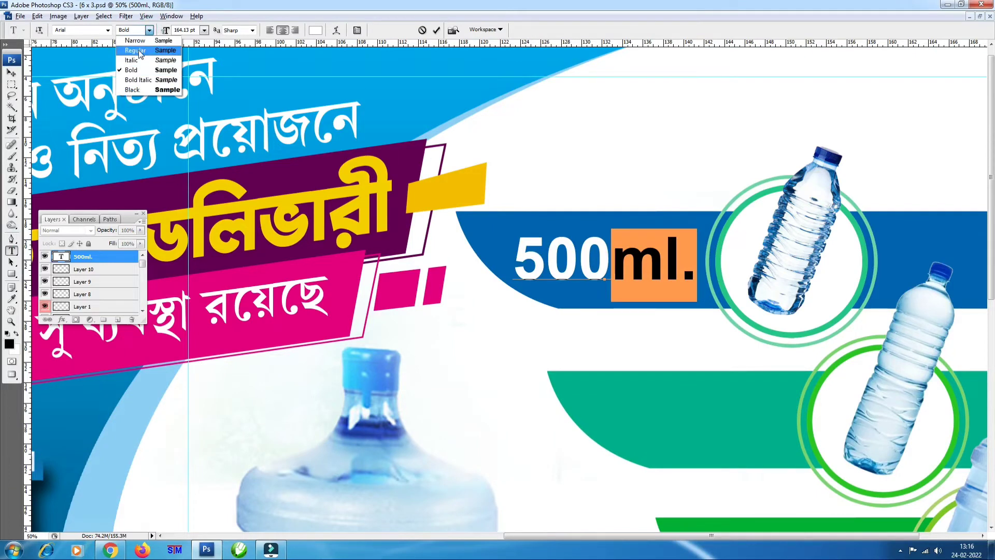
key("ctrl+shift+comma")
key("ctrl+shift+comma")
key("ctrl+shift+comma")
key("ctrl+shift+comma")
key("ctrl+shift+comma")
key("ctrl+shift+comma")
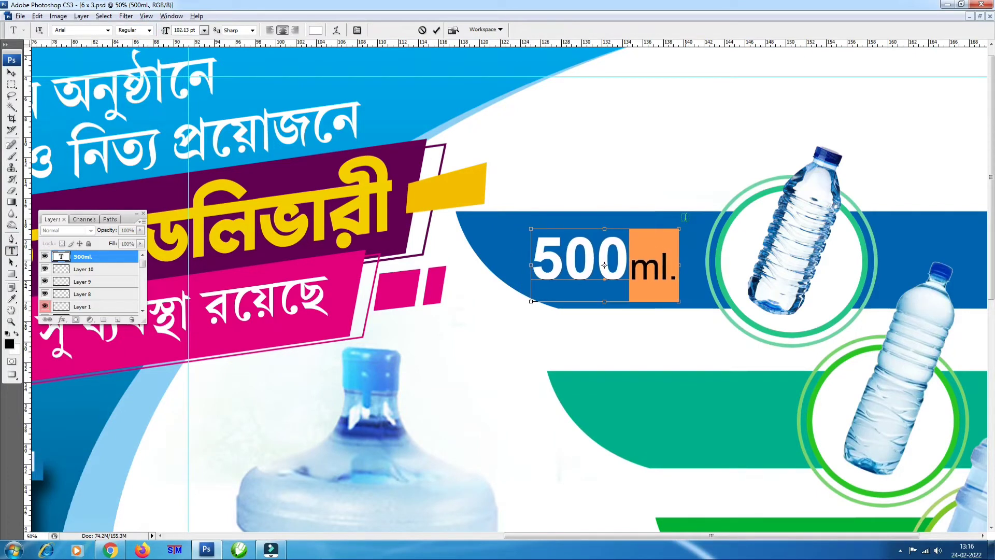
key("ctrl+Return")
key("ctrl+t")
left_click_drag(700, 296, 711, 304)
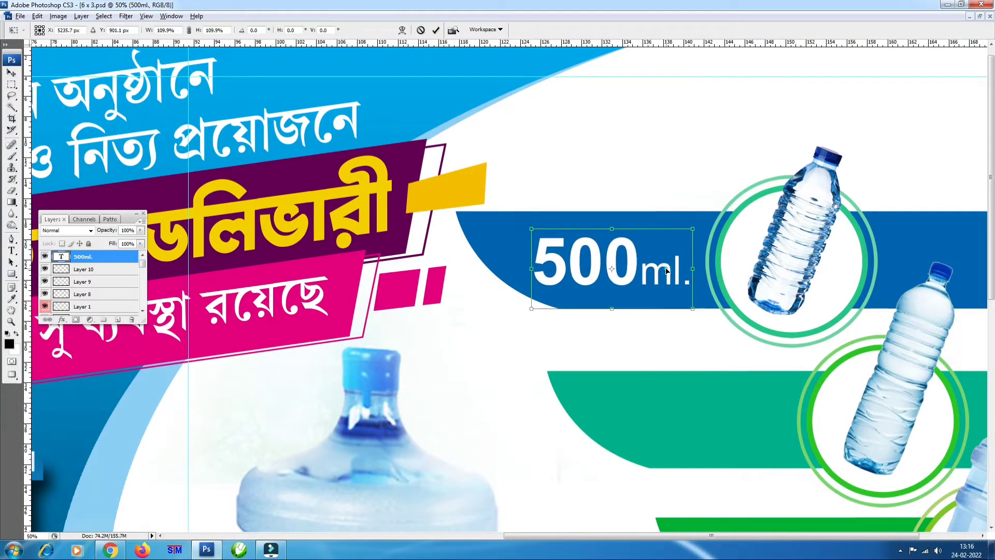
key("Return")
- Add a drop shadow with a small distance to the 500ml. label
left_click(62, 320)
left_click(78, 338)
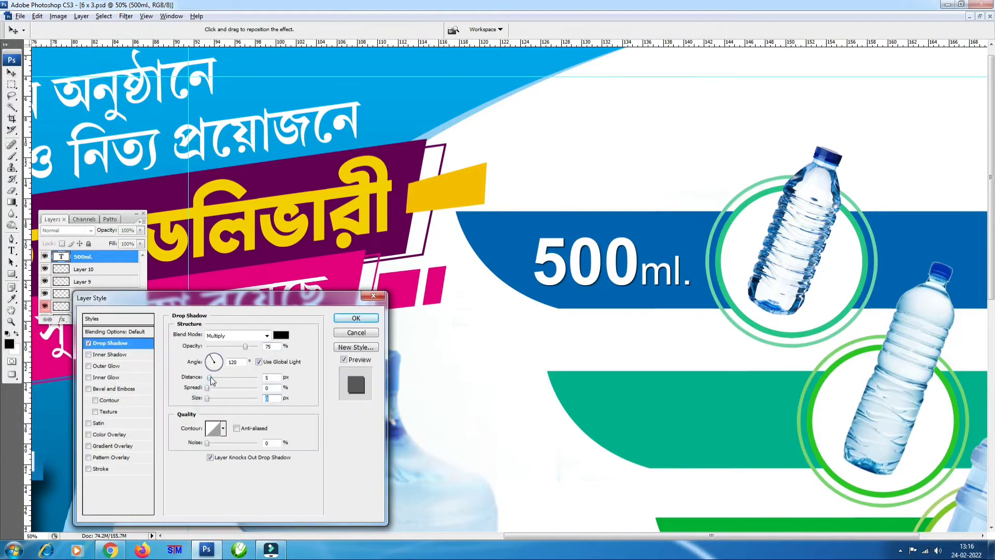
left_click_drag(210, 377, 220, 378)
left_click(356, 318)
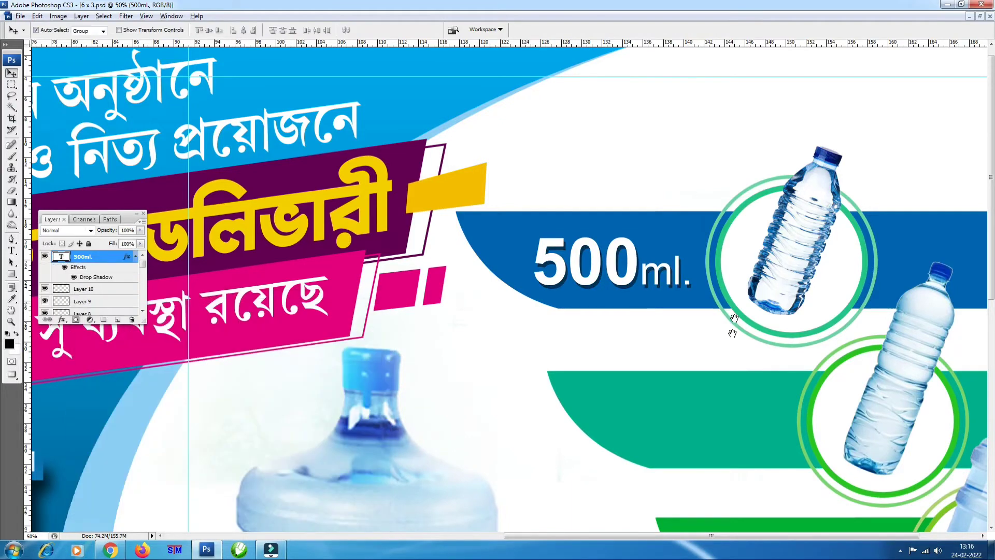
- Duplicate the label into the first green band, retype it as '1 Ltr.', and enlarge it
left_click_drag(733, 332, 728, 246)
mouse_move(627, 178)
left_mouse_down()
mouse_move(718, 335)
mouse_move(620, 337)
left_mouse_up()
type("t")
type("1ml.")
left_click_drag(689, 337, 834, 349)
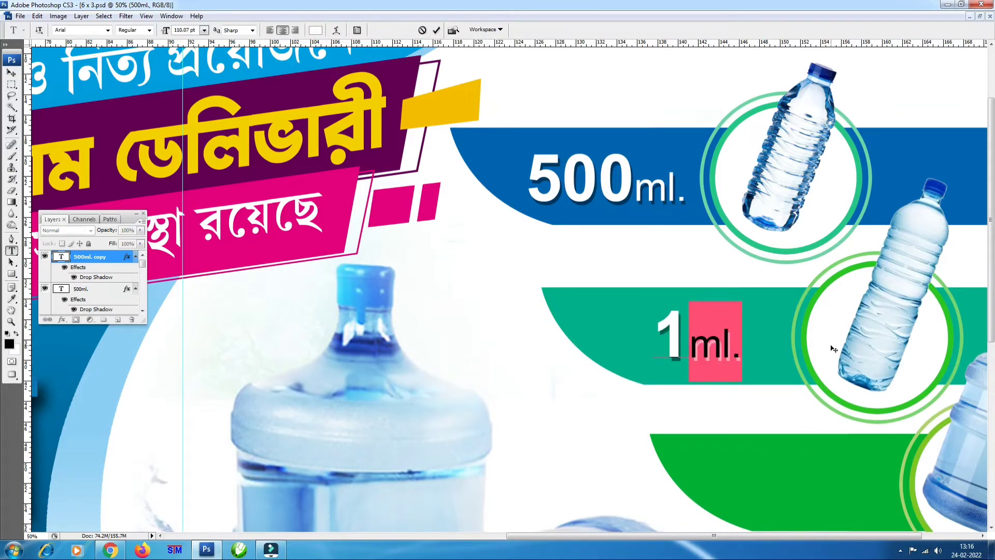
type("Ltr.")
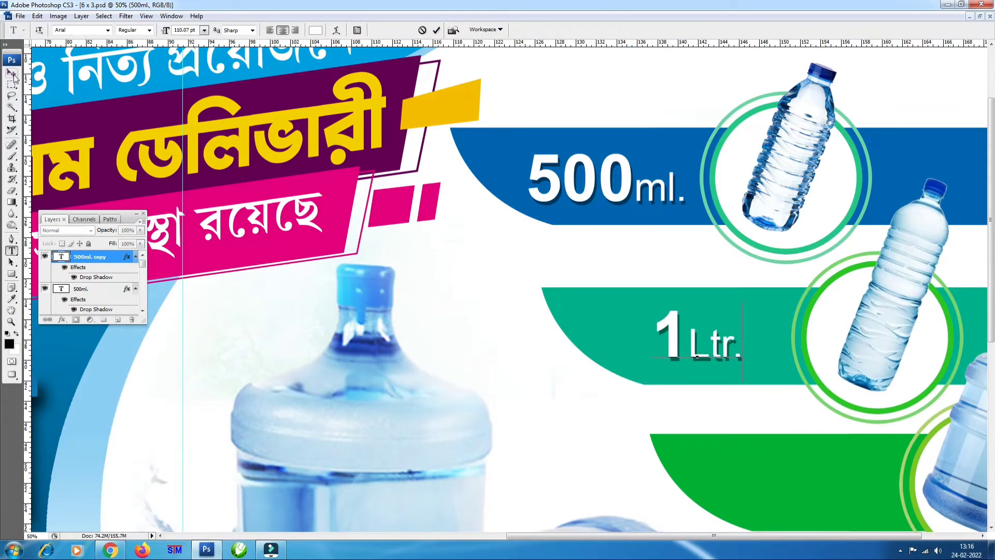
left_click(12, 73)
key("ctrl+t")
left_click_drag(645, 310, 633, 297)
key("Return")
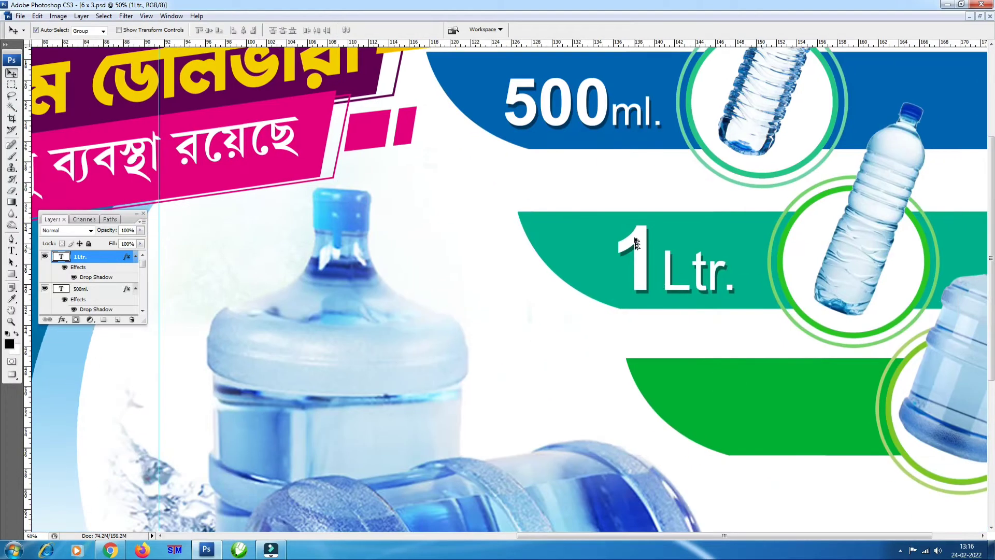
- Copy the label into the third band, retype it as '20Ltr.', and fit the whole banner in view
mouse_move(725, 341)
left_mouse_down()
mouse_move(745, 385)
mouse_move(725, 412)
left_mouse_up()
type("tr.")
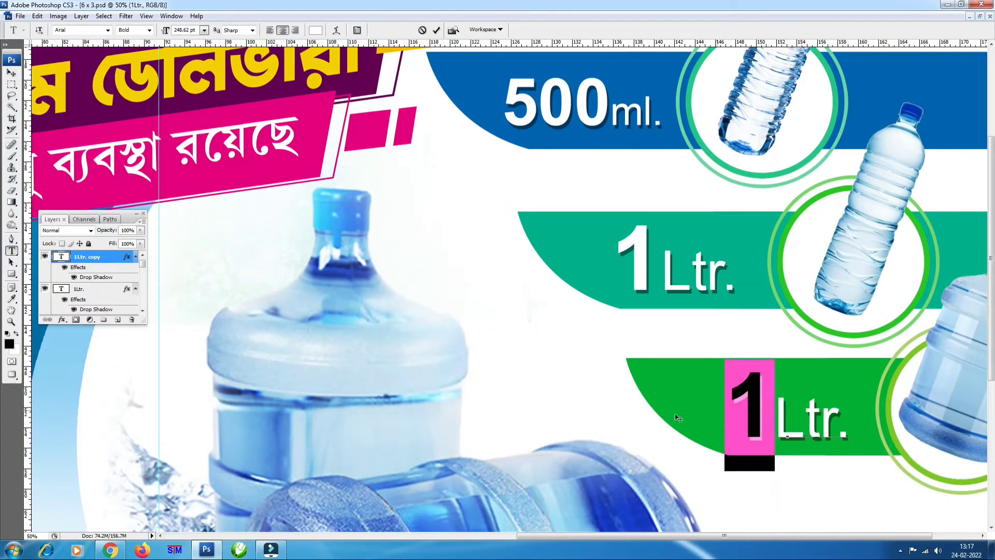
type("2 ")
type("0")
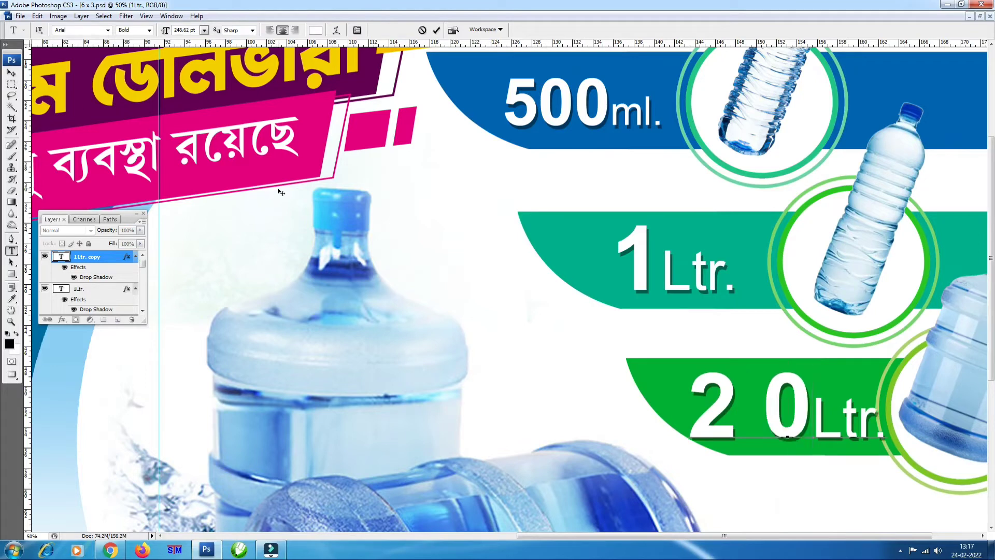
key("Left")
key("BackSpace")
key("ctrl+Return")
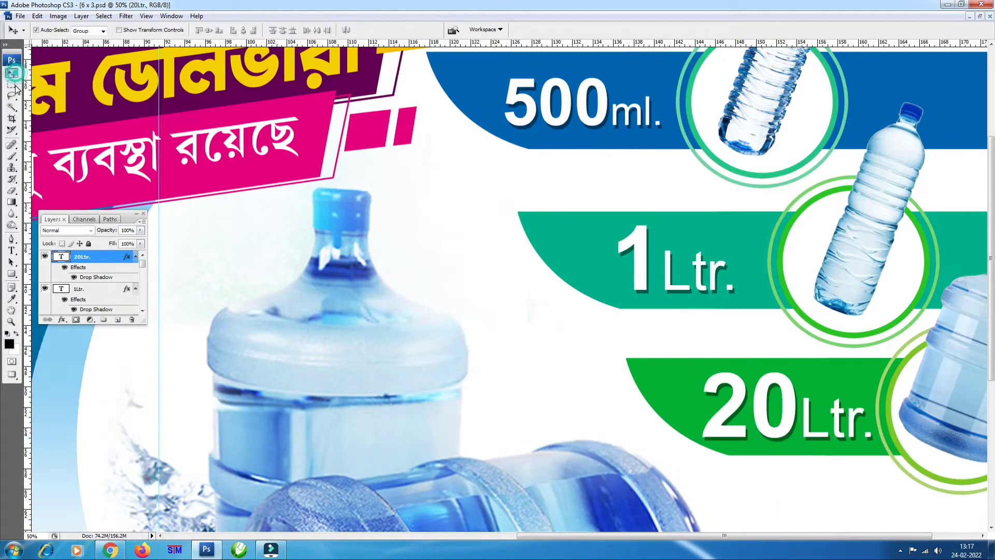
key("ctrl+t")
key("Return")
key("ctrl+0")
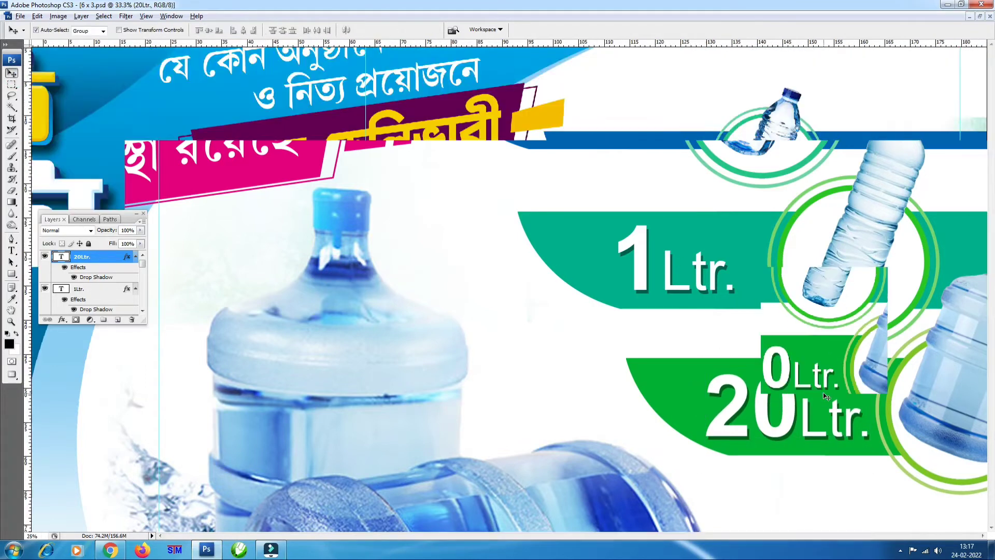
key("ctrl+plus")
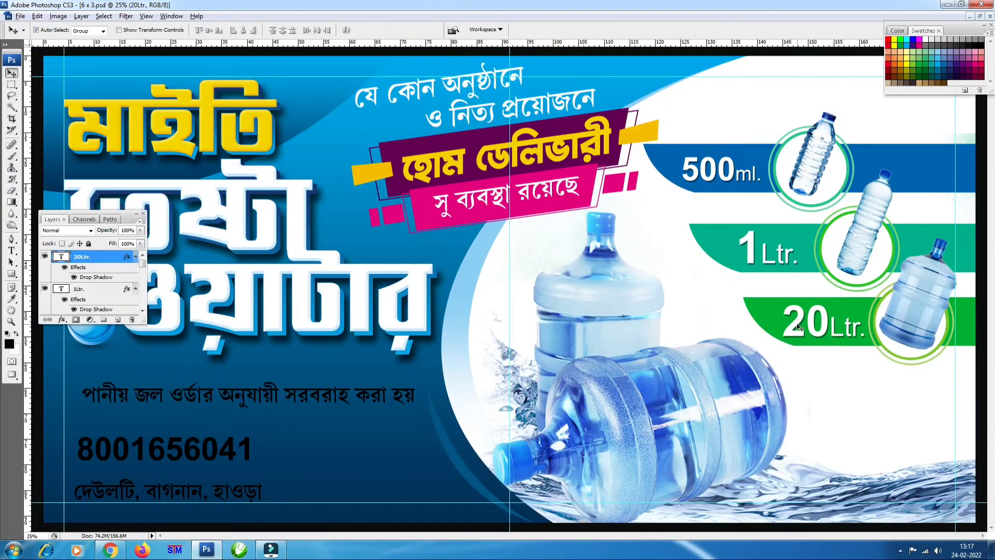
- Give the 20Ltr. label a yellow Color Overlay sampled from the banner
left_click(61, 319)
left_click(80, 397)
left_click(280, 334)
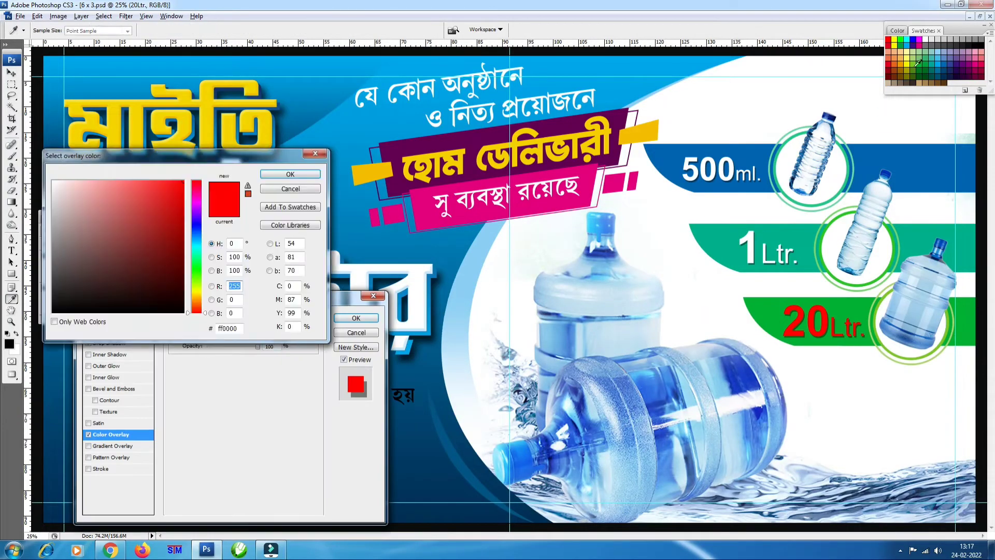
left_click(910, 66)
key("Return")
key("Return")
- Apply the same yellow Color Overlay to the 500ml. label
left_click(85, 289)
left_click(61, 319)
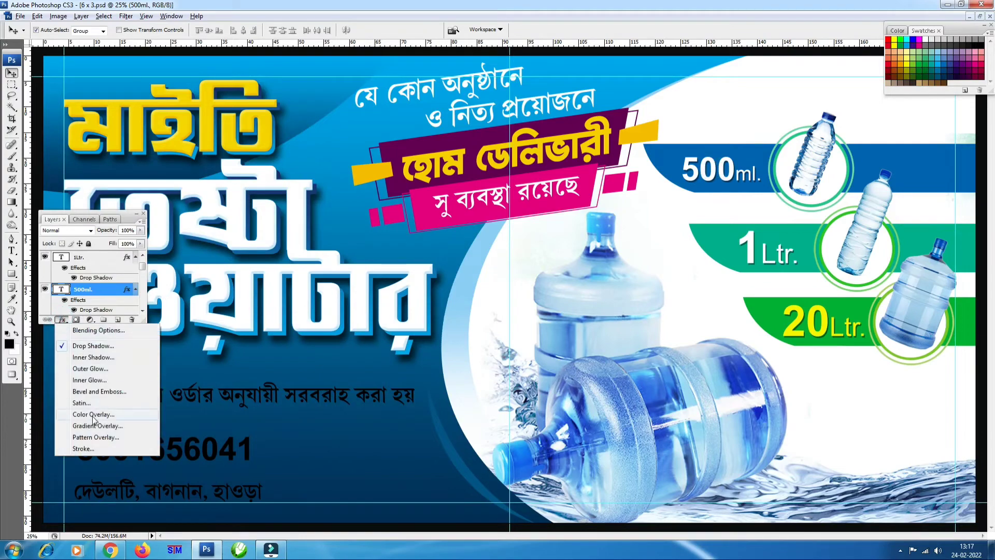
left_click(78, 411)
left_click_drag(287, 297, 259, 155)
left_click(253, 192)
left_click(909, 66)
key("Return")
key("Return")
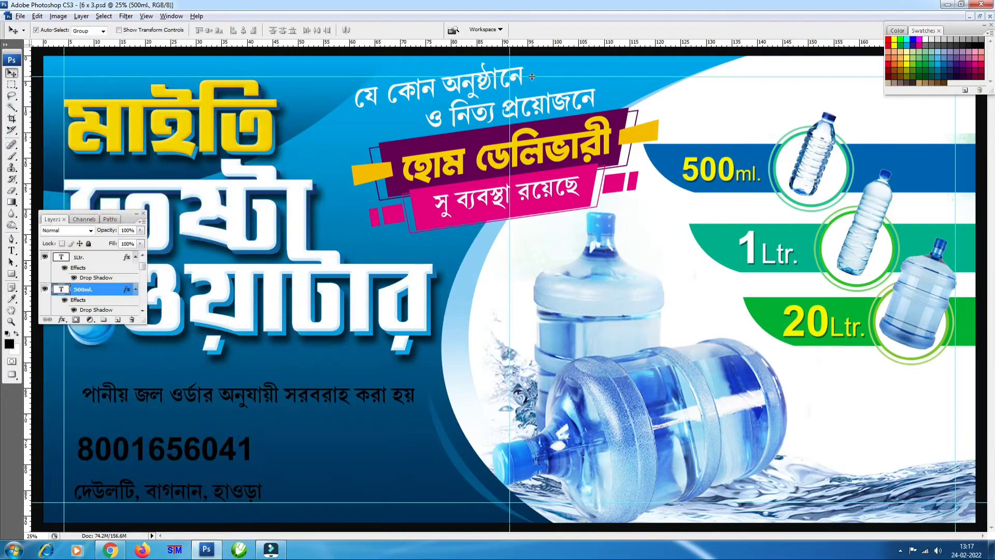
- Turn the 1Ltr. label yellow with a Color Overlay sampled from 500ml
left_click(85, 256)
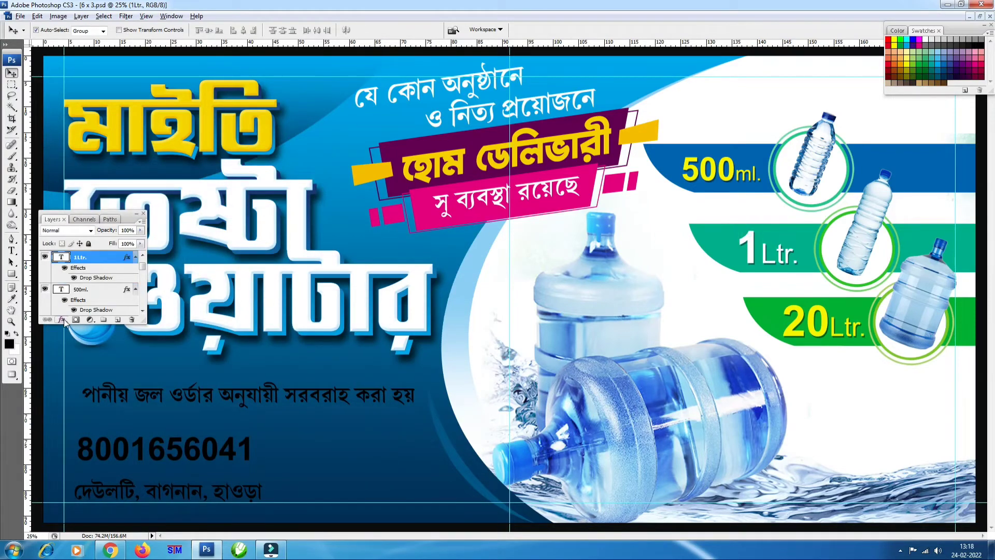
left_click(61, 319)
left_click(77, 409)
left_click(280, 334)
left_click(715, 171)
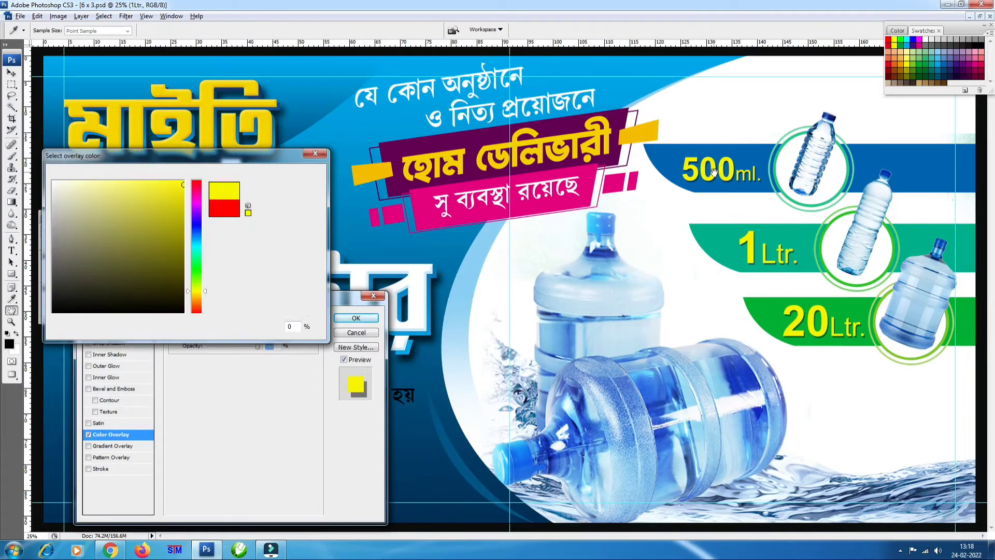
key("Return")
key("Return")
- Select a Bengali tagline text layer and start adding a Drop Shadow to it
key("ctrl+plus")
key("ctrl+plus")
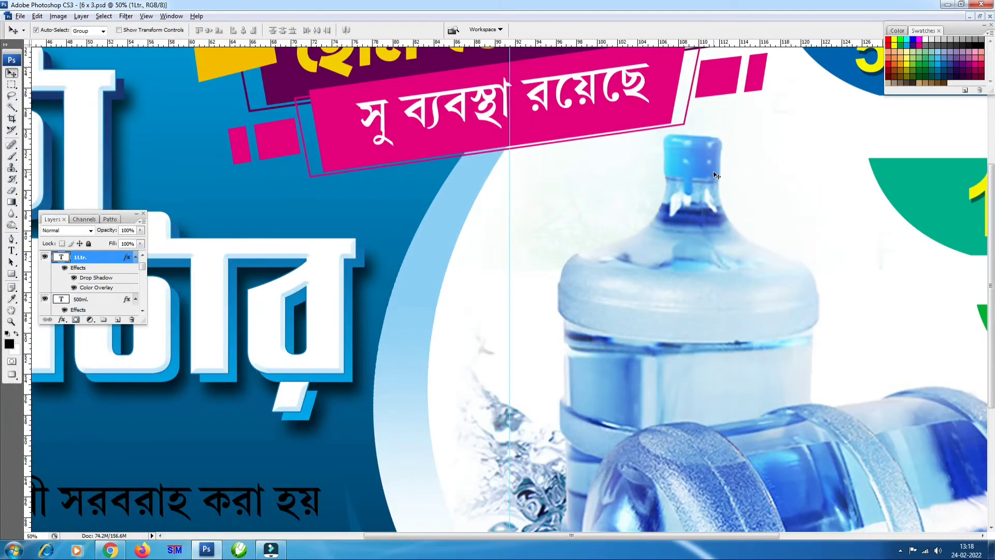
mouse_move(714, 175)
left_mouse_down()
mouse_move(717, 316)
mouse_move(498, 373)
left_mouse_up()
left_click(99, 308)
left_click(61, 319)
left_click(78, 410)
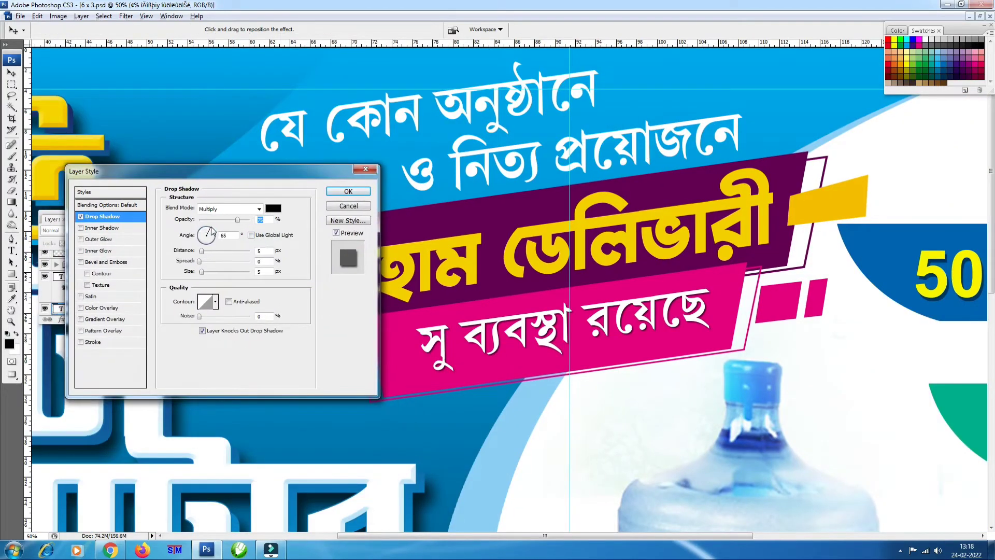
- Set the tagline's drop shadow to angle 57, distance 8 and opacity 29%
left_click(212, 231)
left_click_drag(212, 230, 211, 229)
left_click_drag(202, 251, 205, 254)
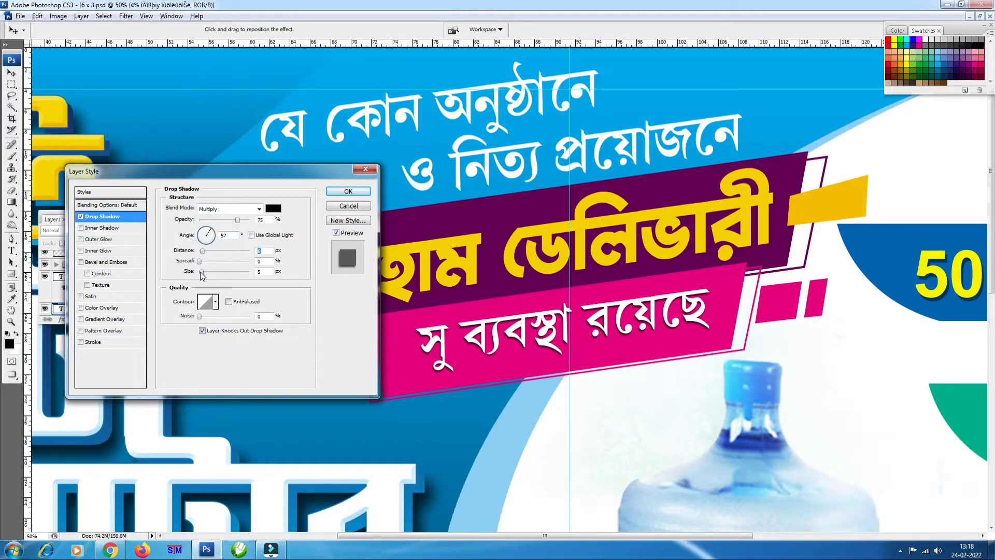
left_click_drag(237, 221, 212, 254)
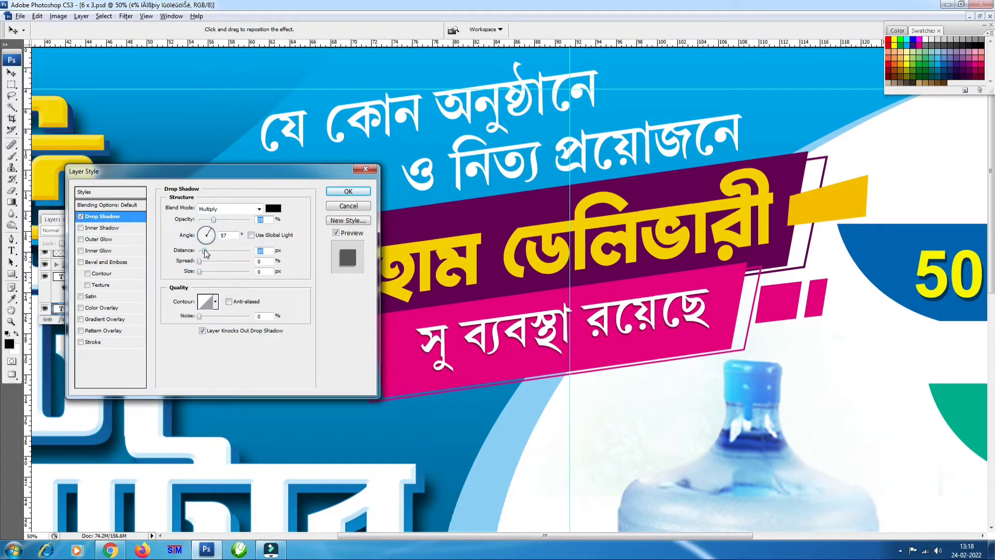
left_click(348, 191)
- Reopen the tagline's effect settings to check the applied drop shadow
right_click(102, 277)
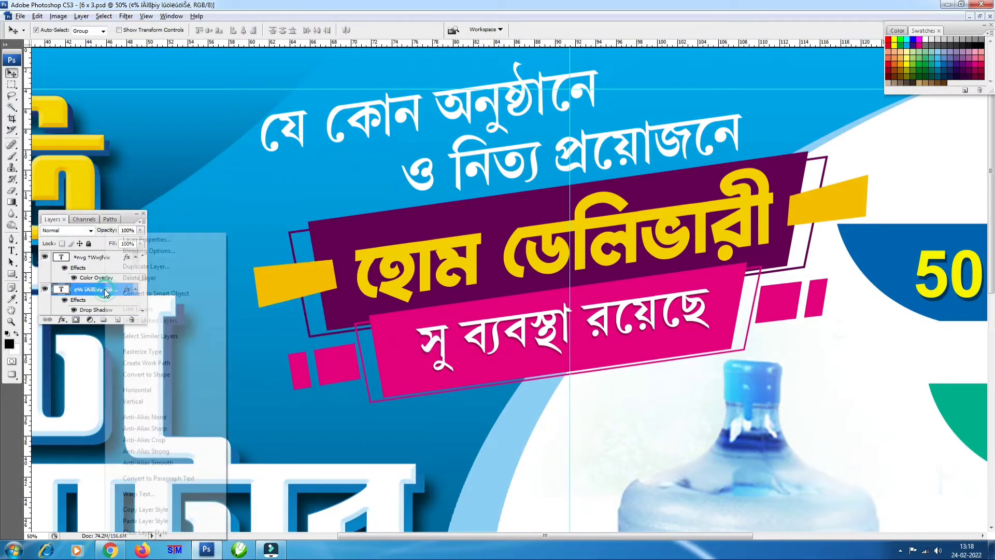
key("Escape")
scroll(93, 280, "down", 1)
left_click(62, 319)
left_click(92, 346)
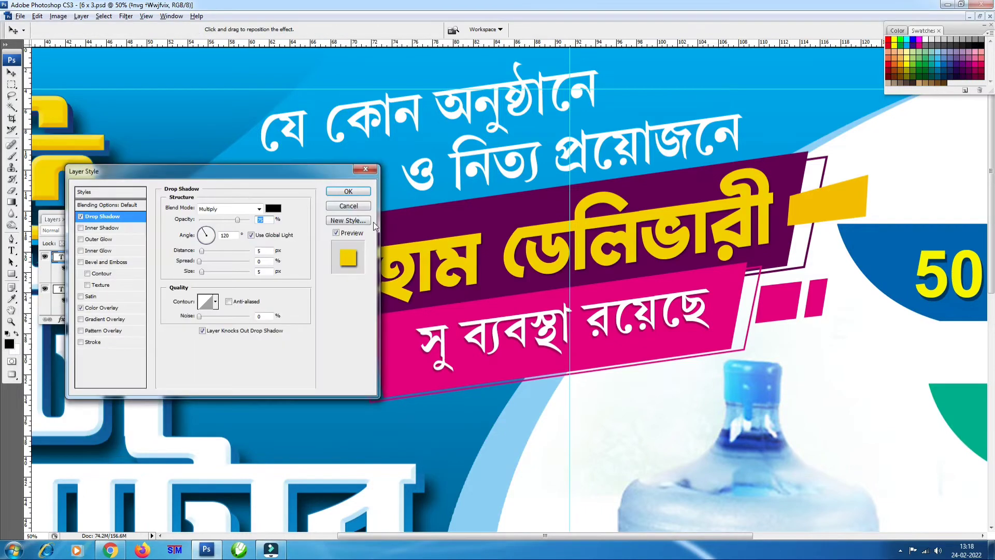
left_click(349, 191)
- Copy the tagline's layer style to reuse on the other tagline text layers
scroll(94, 280, "down", 2)
left_click(98, 267)
right_click(98, 268)
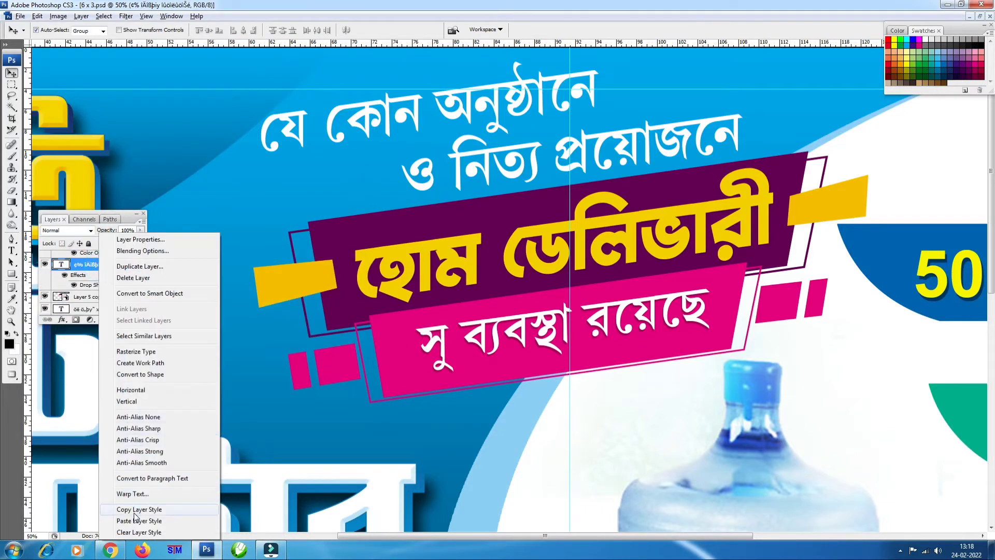
key("Escape")
left_click(95, 308)
right_click(95, 308)
key("Escape")
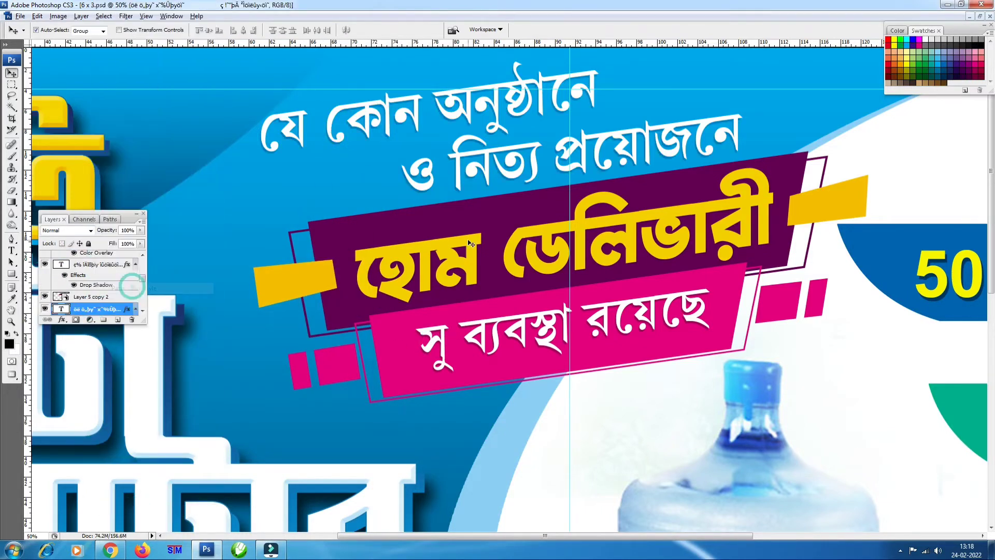
- Lengthen the হোম ডেলিভারী line's drop shadow distance to 18, then zoom out
left_click(400, 251)
left_click(62, 319)
left_click(87, 347)
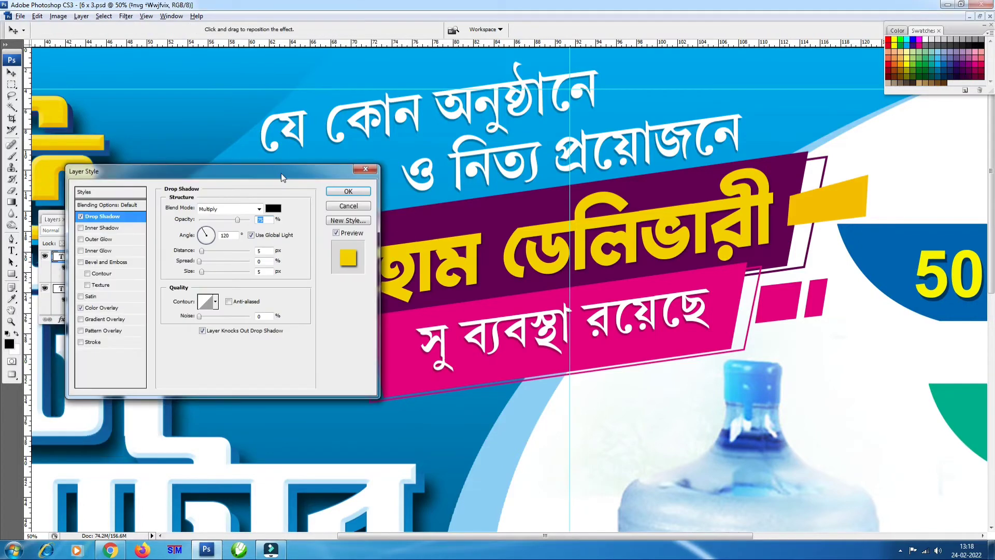
left_click_drag(777, 308, 783, 309)
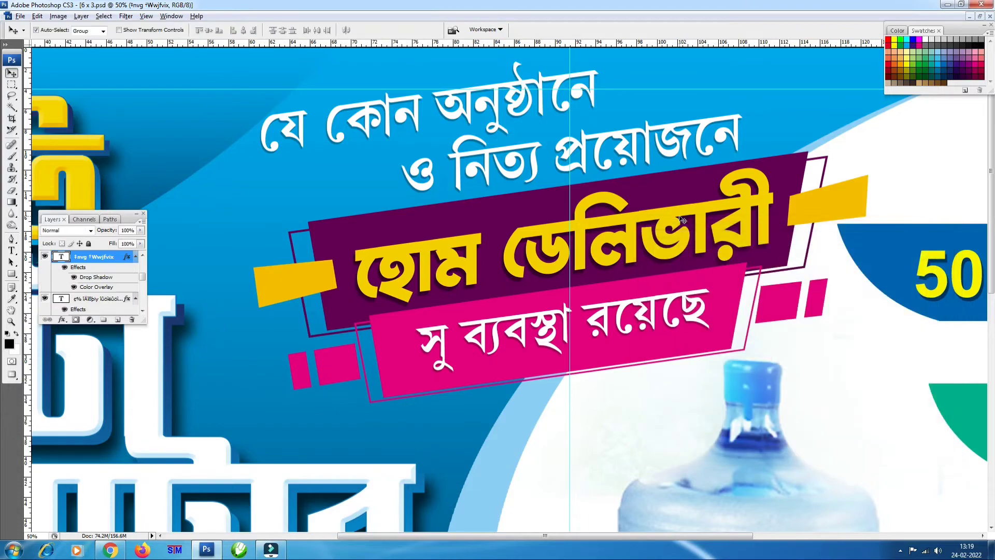
key("Return")
key("ctrl+minus")
key("ctrl+minus")
key("ctrl+minus")
- With the Pen tool, place the first anchor point near the banner's top edge
key("ctrl+h")
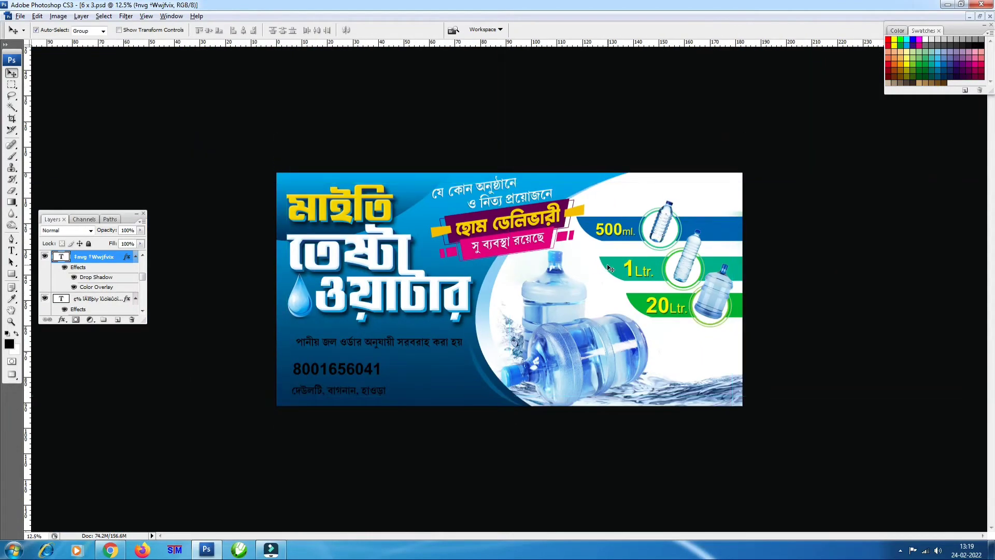
key("ctrl+plus")
key("p")
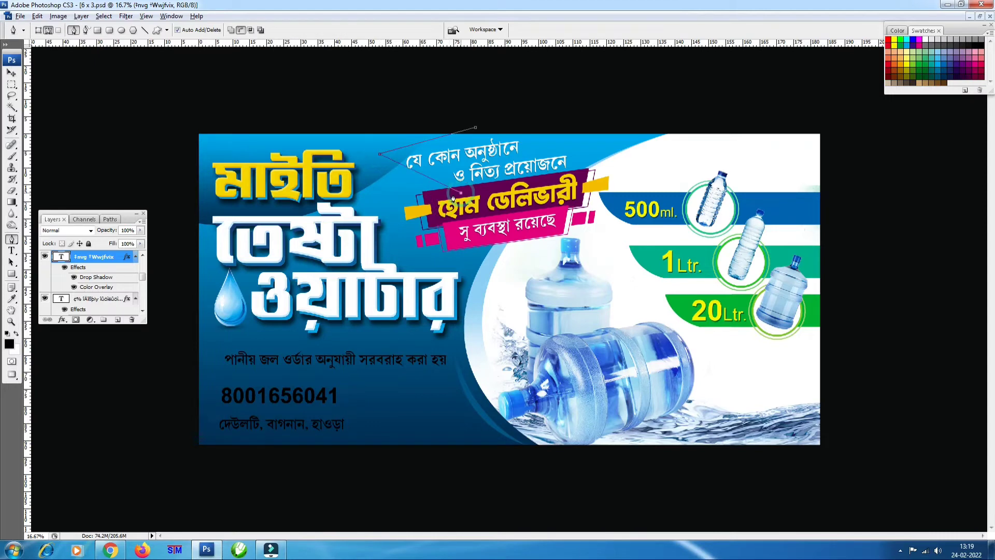
left_click(673, 114)
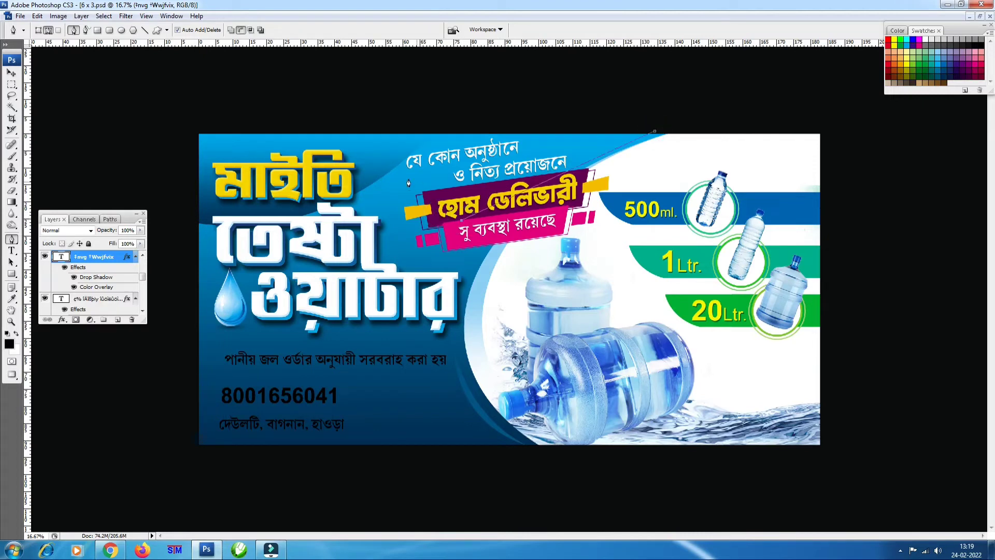
- Turn the pen path into a black-filled band on a new layer below the tagline text
left_click(656, 134)
key("ctrl+Return")
key("ctrl+shift+n")
key("Return")
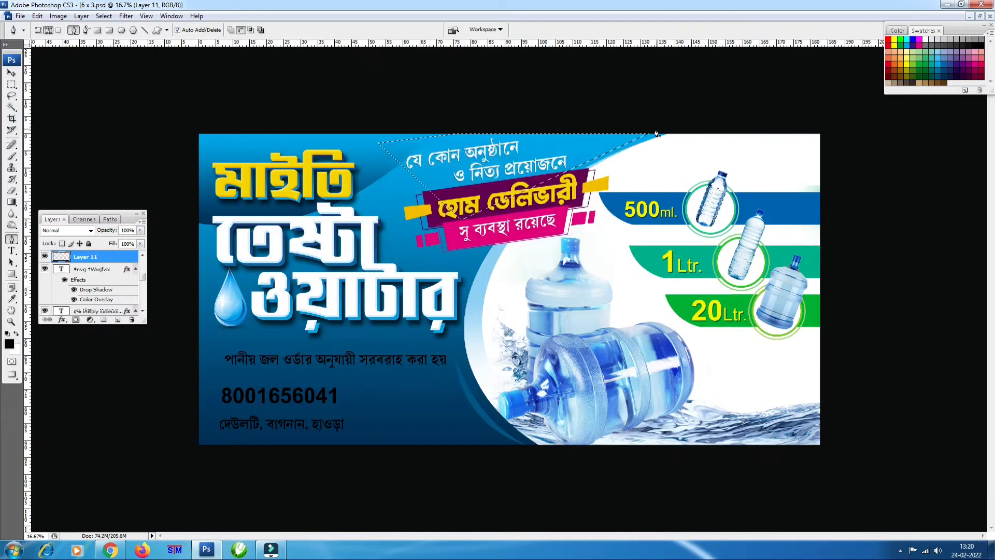
key("alt+BackSpace")
key("ctrl+d")
key("ctrl+bracketleft")
key("ctrl+bracketleft")
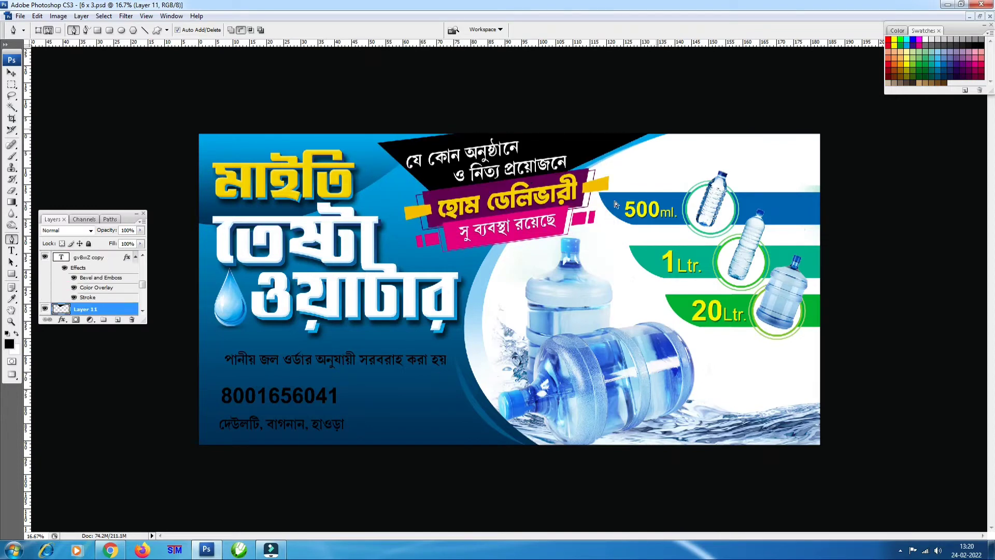
- Give the band a blue Color Overlay sampled from the banner and 78% opacity
left_click(62, 320)
left_click(89, 411)
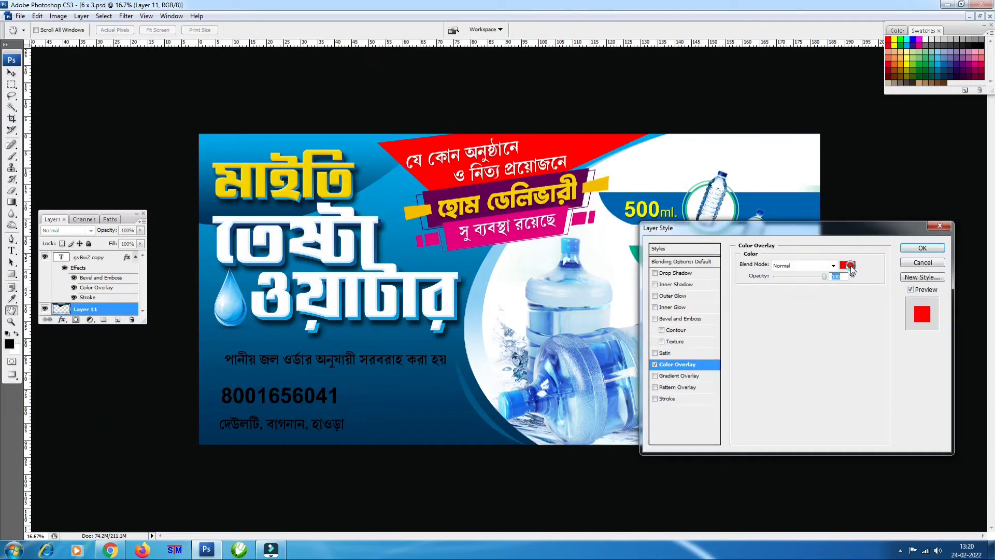
left_click(847, 265)
left_click(577, 208)
key("Return")
key("Return")
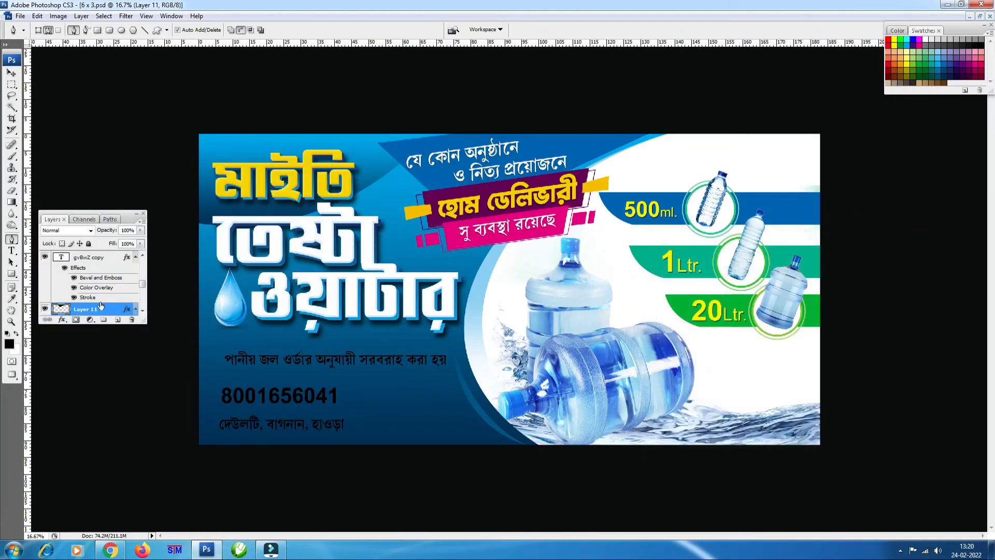
left_click_drag(140, 231, 130, 248)
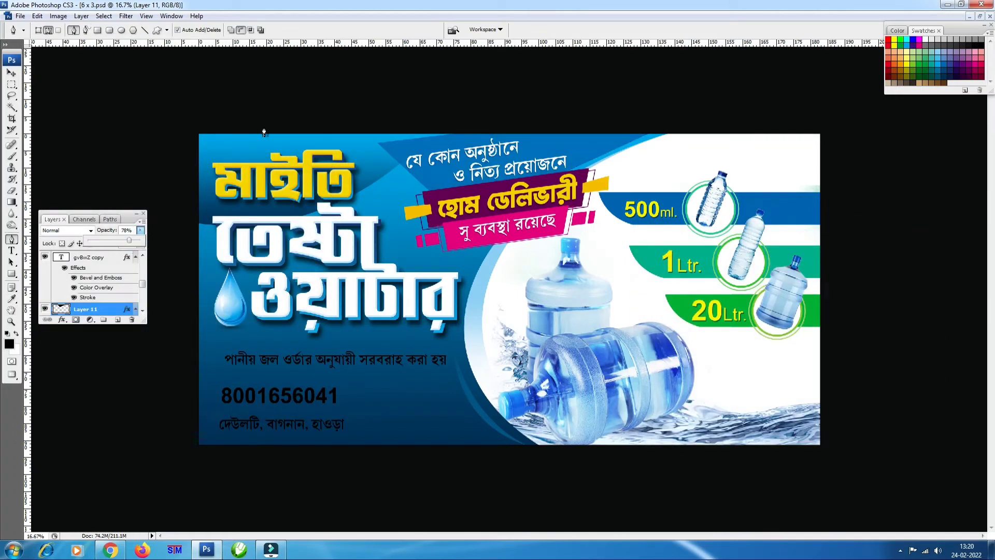
left_click(11, 72)
left_click(131, 82)
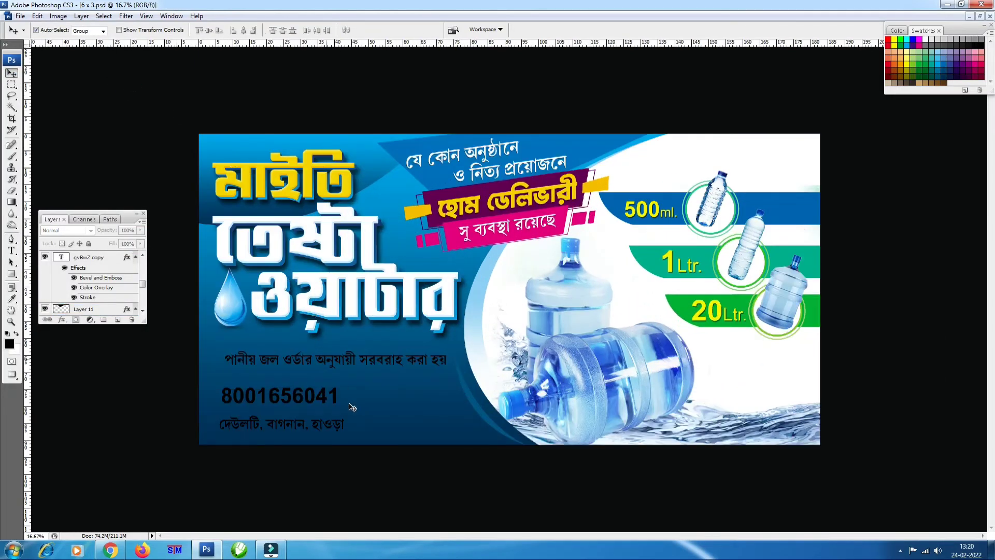
- Draw a curved wave-topped pen outline along the banner's bottom-left edge
key("ctrl+plus")
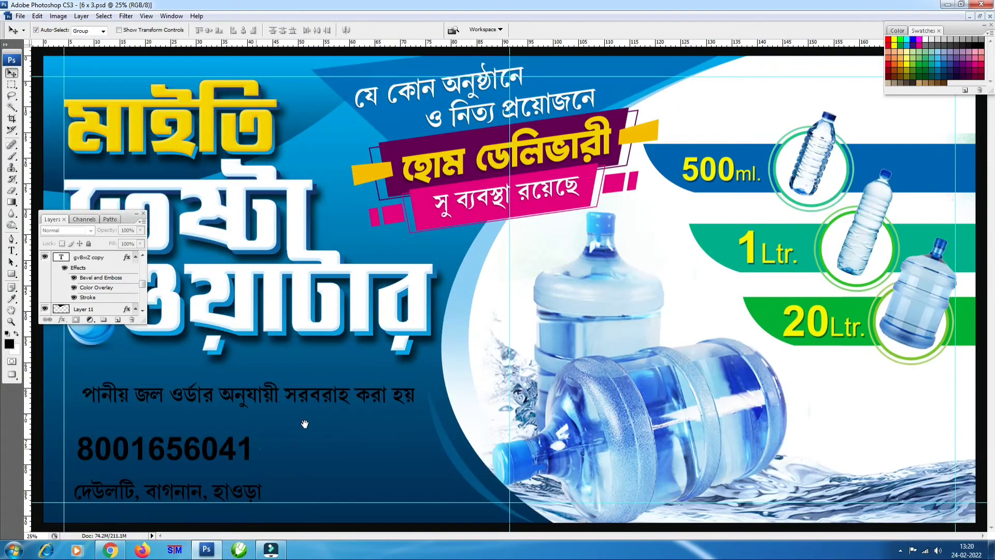
key("ctrl+minus")
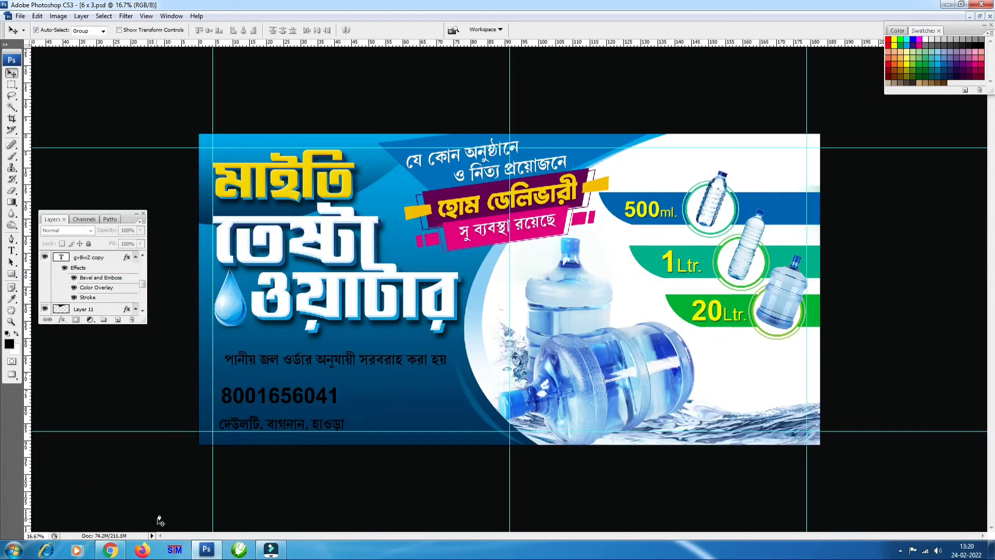
key("p")
left_click(366, 418)
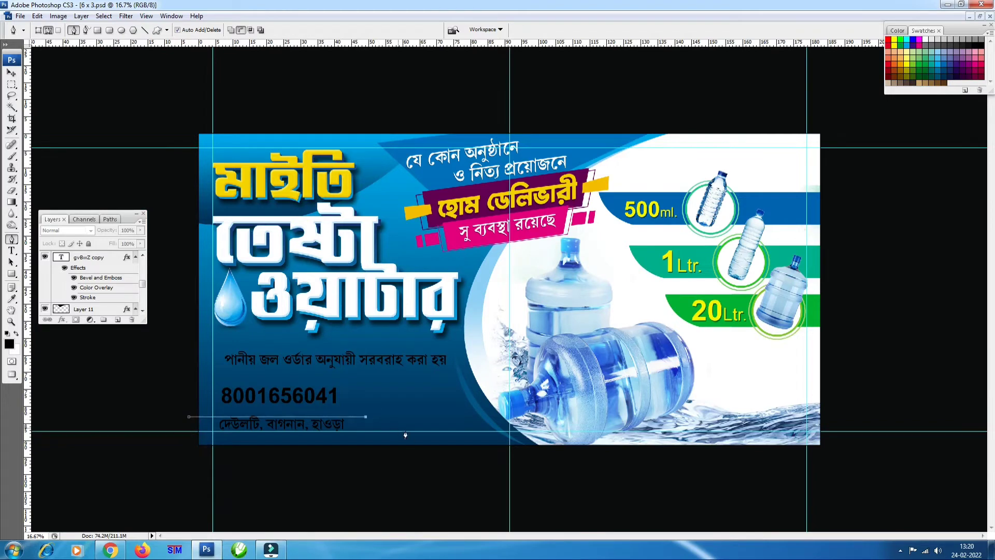
key("ctrl+z")
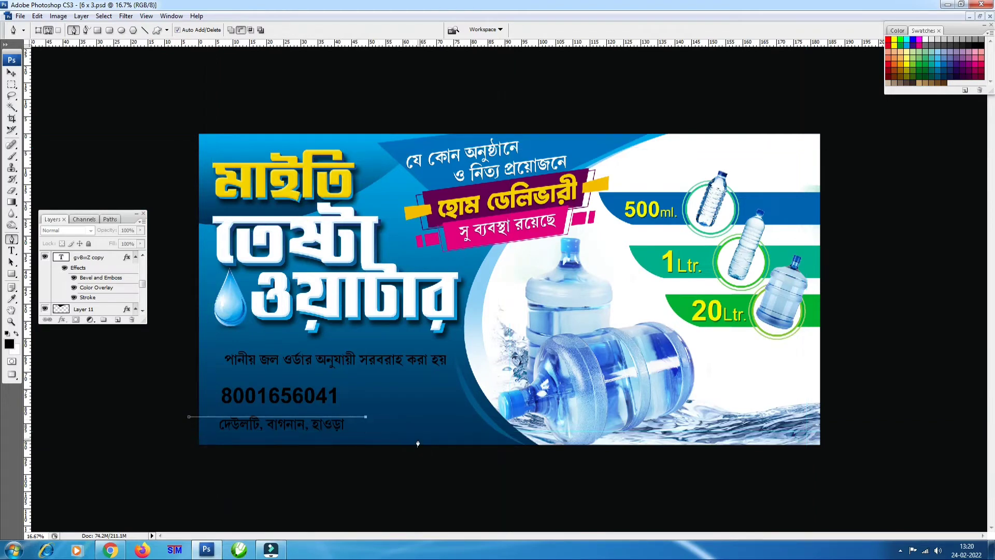
key("ctrl+plus")
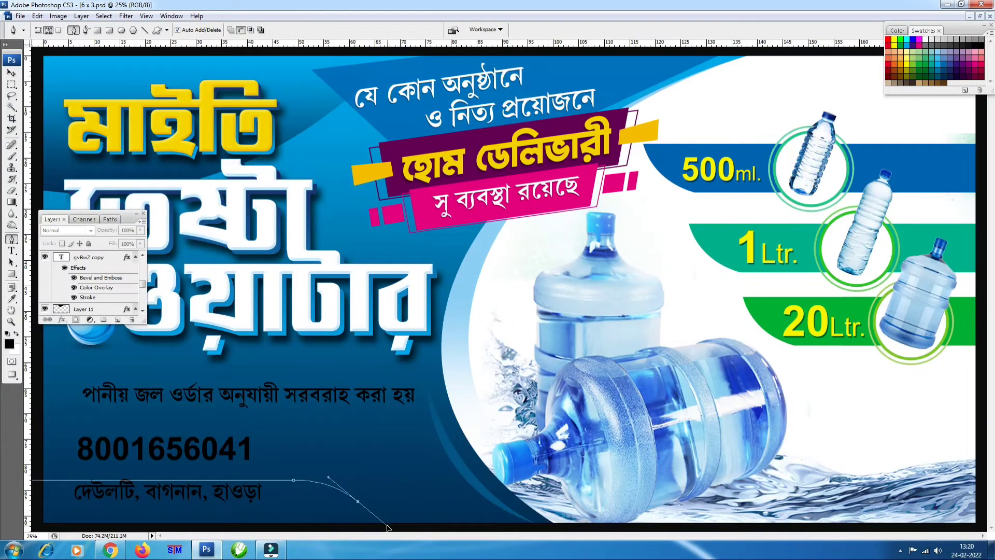
left_click_drag(522, 523, 575, 523)
key("ctrl+minus")
- Load the wave outline as a selection and fill it with black on new Layer 12
key("ctrl+Return")
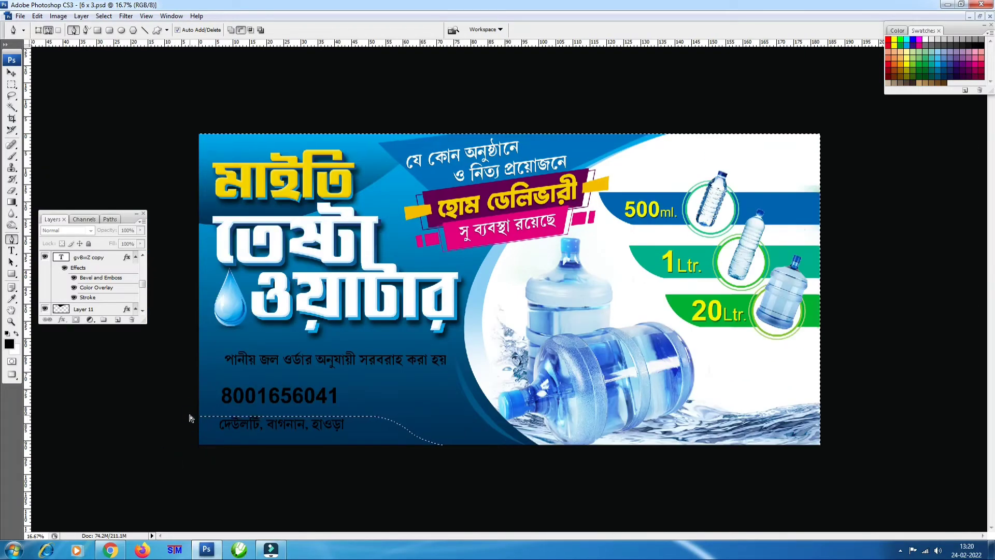
key("ctrl+shift+n")
key("Return")
key("alt+BackSpace")
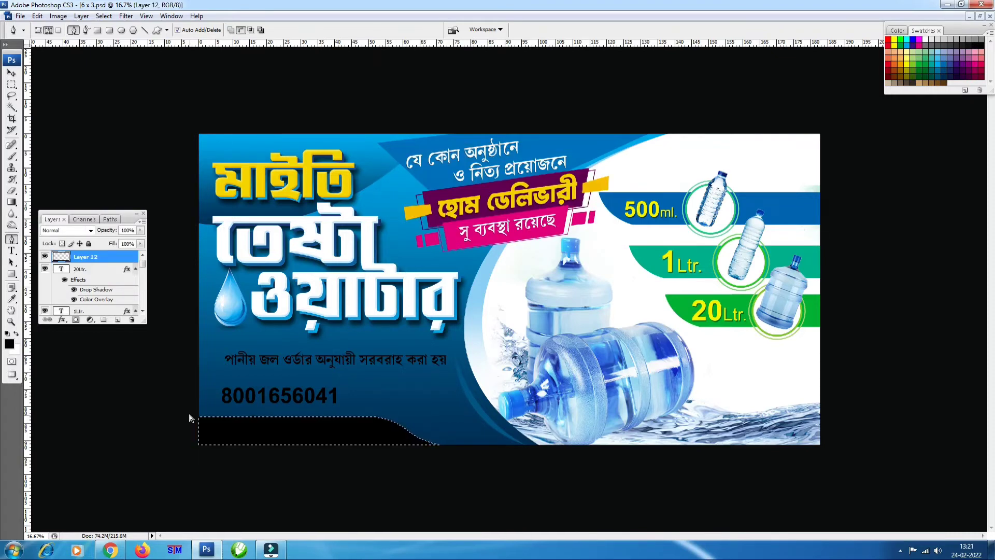
- Give the wave layer a Color Overlay of dark blue sampled from the banner
left_click(62, 320)
left_click(85, 407)
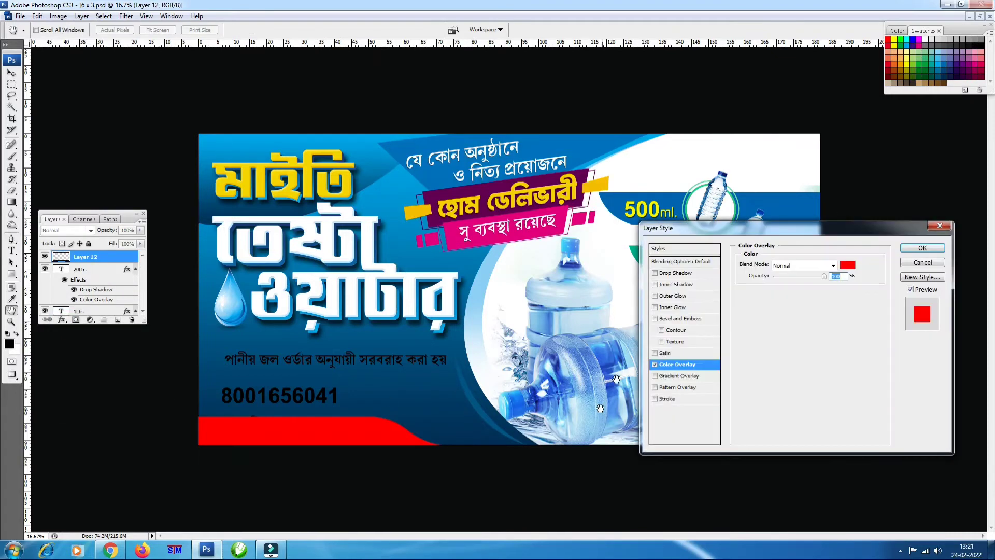
left_click(848, 265)
left_click_drag(172, 160, 785, 264)
left_click(425, 210)
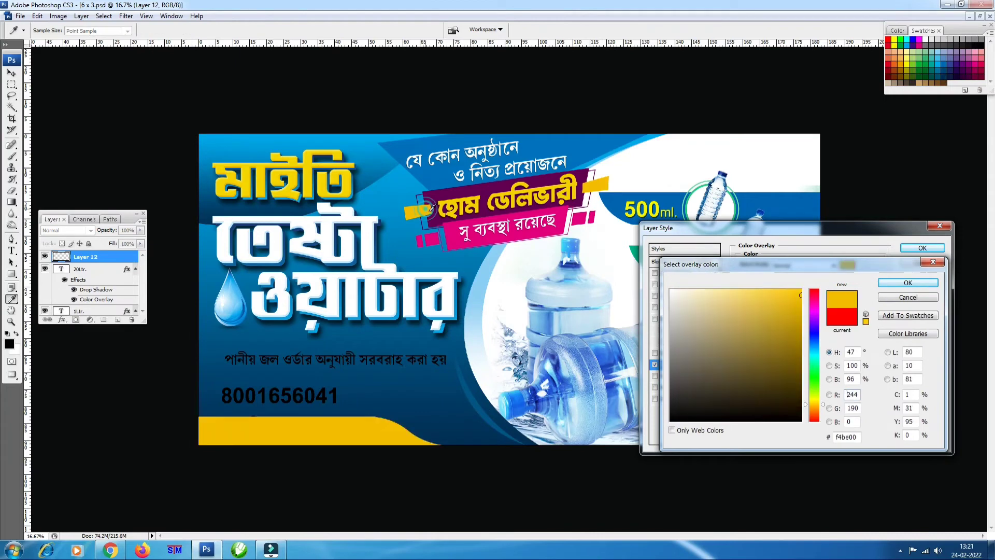
left_click(393, 192)
left_click(397, 402)
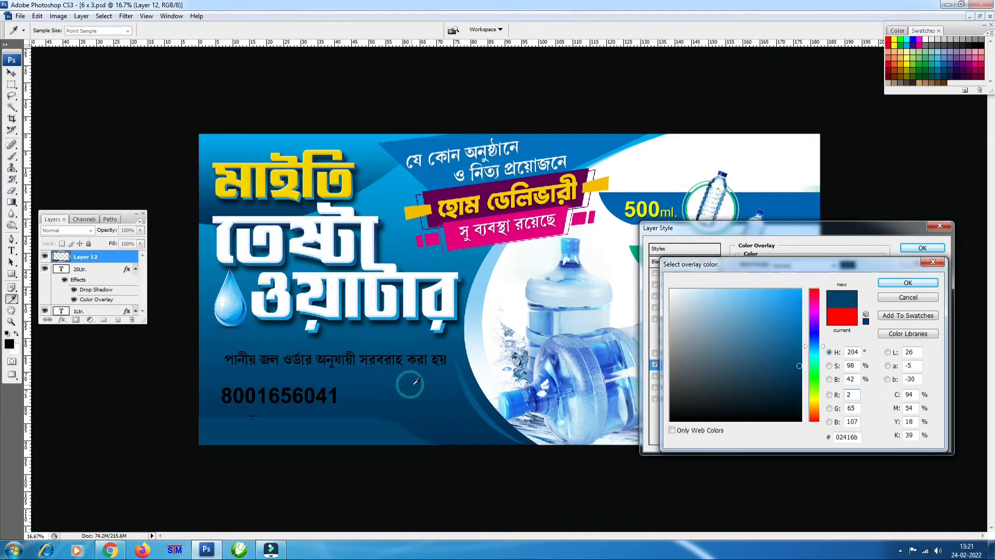
left_click(469, 271)
key("Return")
key("Return")
key("v")
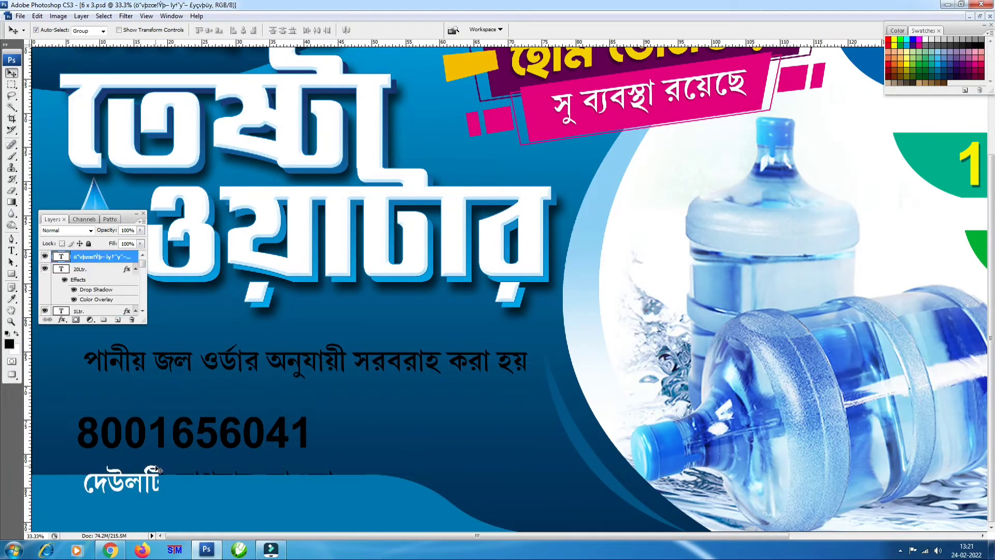
- Move the address line down-left and stretch it wider
left_click_drag(129, 487, 108, 499)
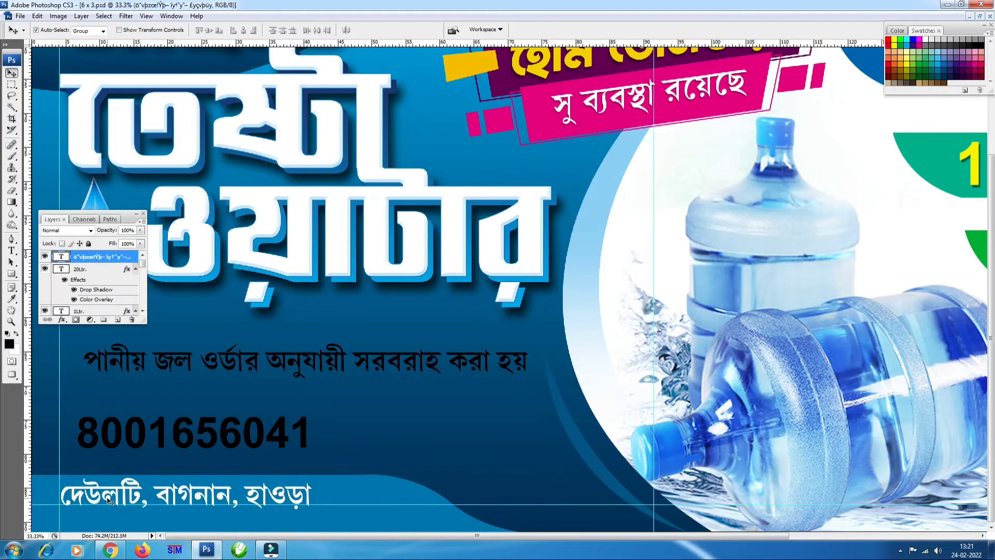
key("ctrl+t")
left_click_drag(312, 473, 366, 468)
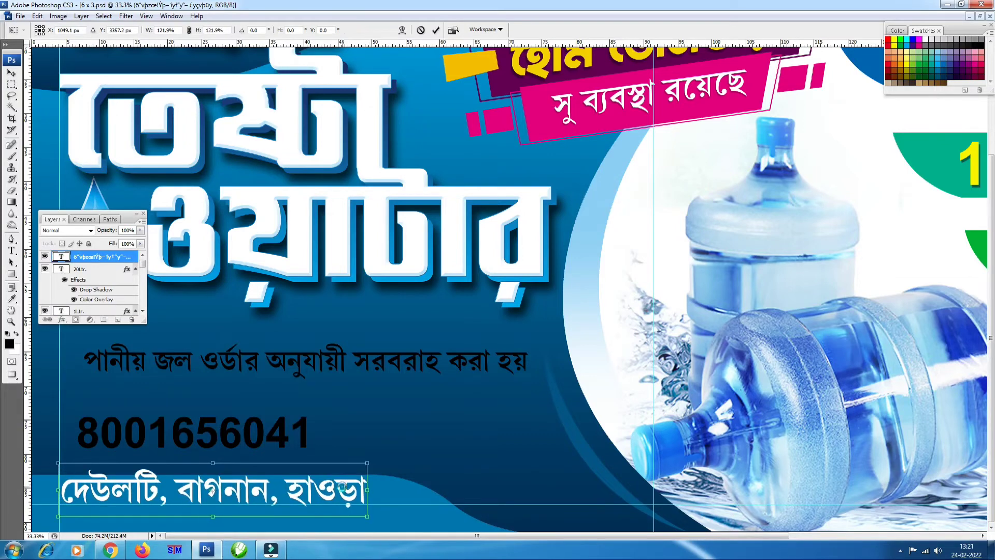
key("Return")
left_click_drag(161, 432, 198, 449)
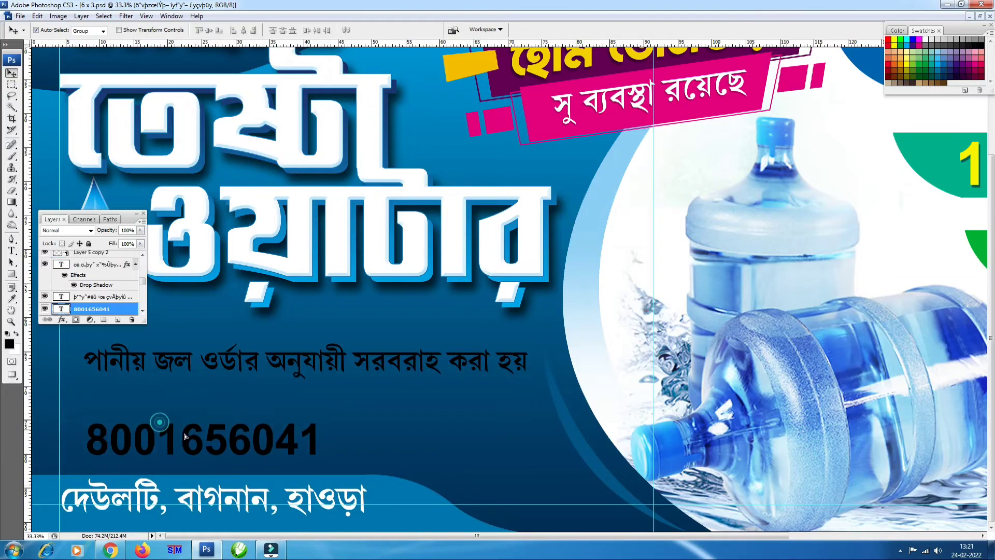
key("t")
left_click(230, 450)
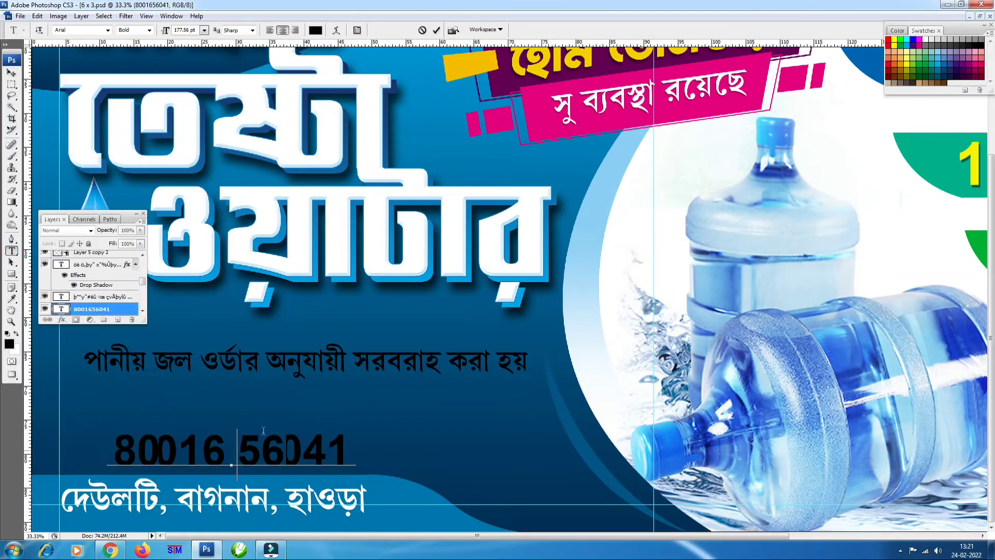
key("ctrl+Return")
key("v")
key("ctrl+minus")
- Give the phone number a yellow Color Overlay and scale it up
left_click(11, 251)
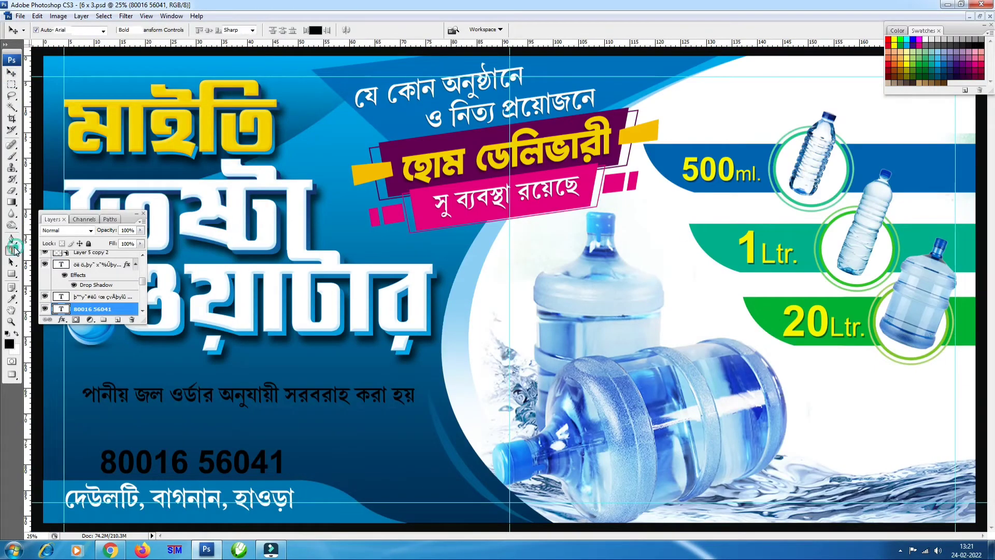
left_click(62, 320)
left_click(93, 414)
left_click(847, 265)
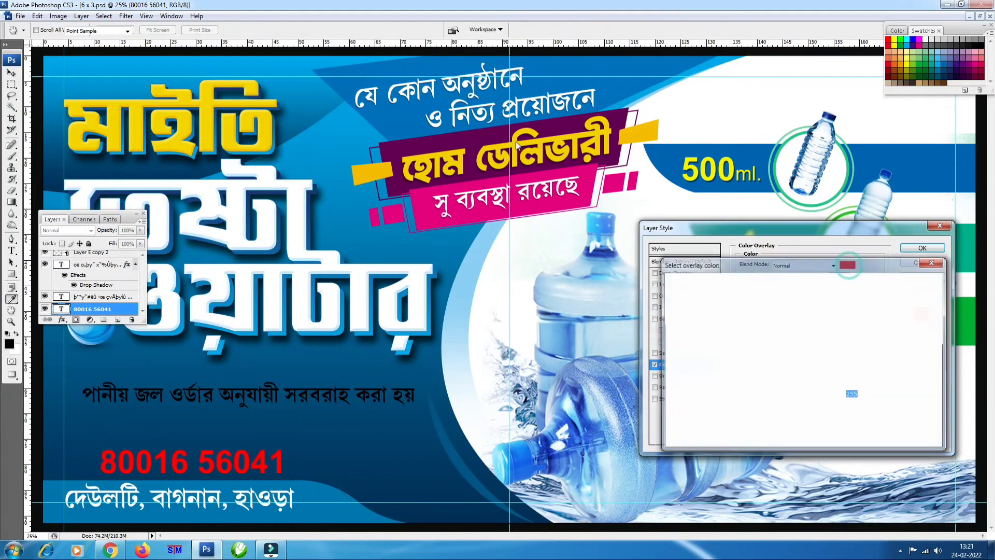
key("Return")
left_click(923, 247)
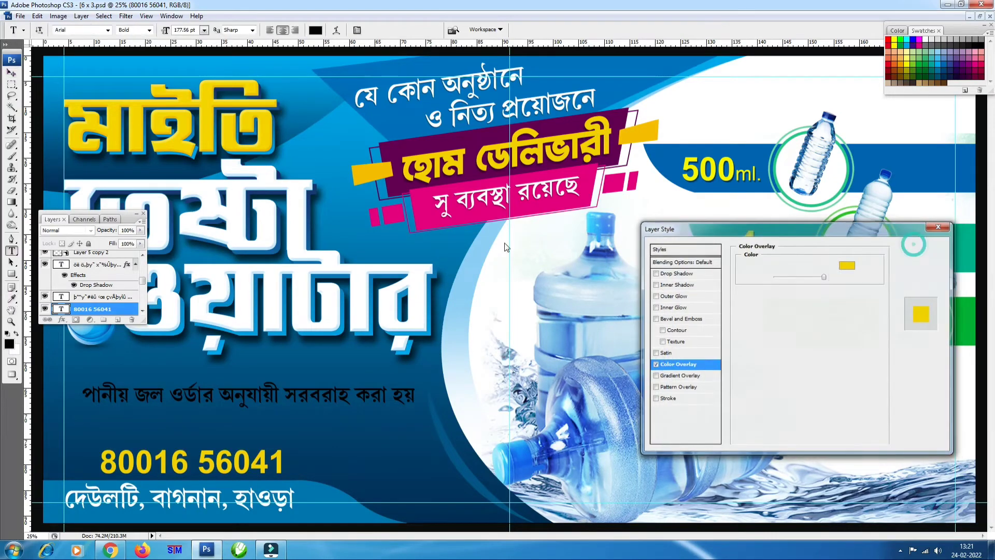
key("v")
left_click_drag(296, 445, 320, 440)
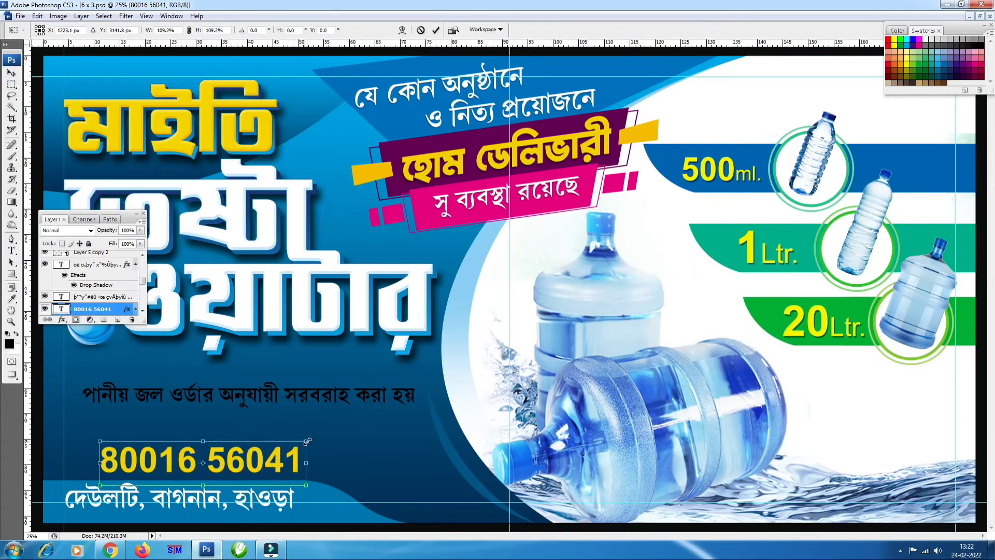
key("Return")
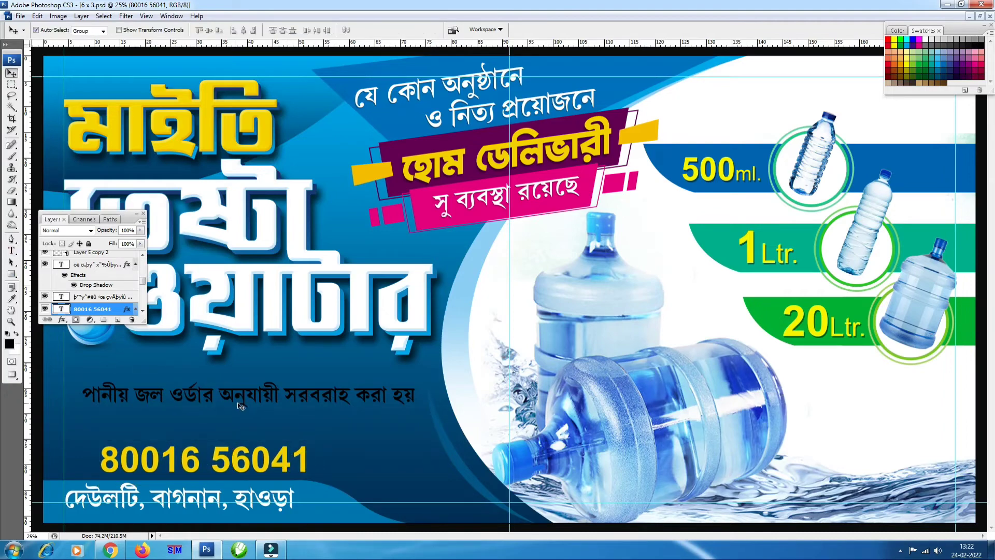
- Duplicate the tagline and edit the copies into two separate Bengali lines
mouse_move(240, 406)
left_mouse_down("alt")
mouse_move(240, 426)
mouse_move(68, 432)
left_mouse_up("alt")
key("t")
key("BackSpace")
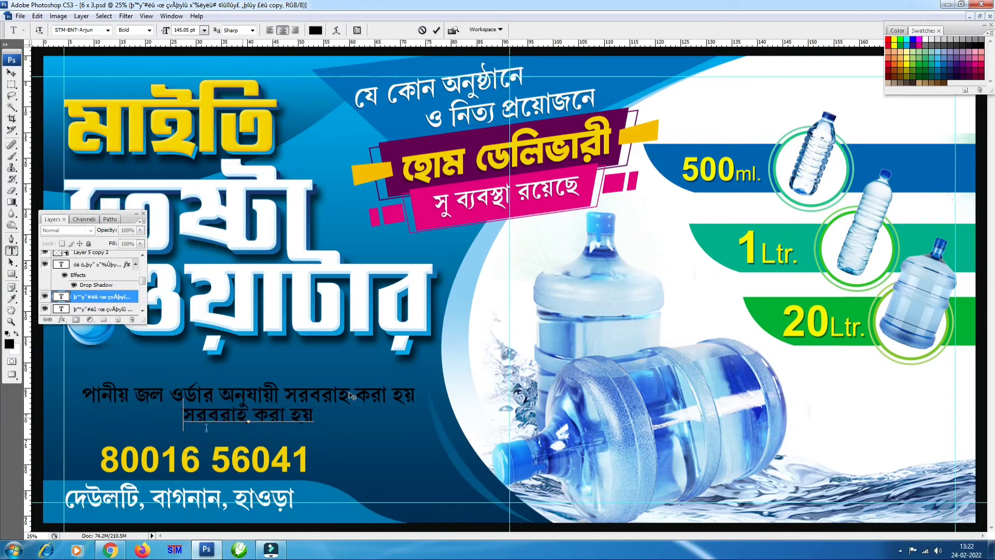
key("ctrl+Return")
left_click_drag(285, 392, 415, 397)
key("Delete")
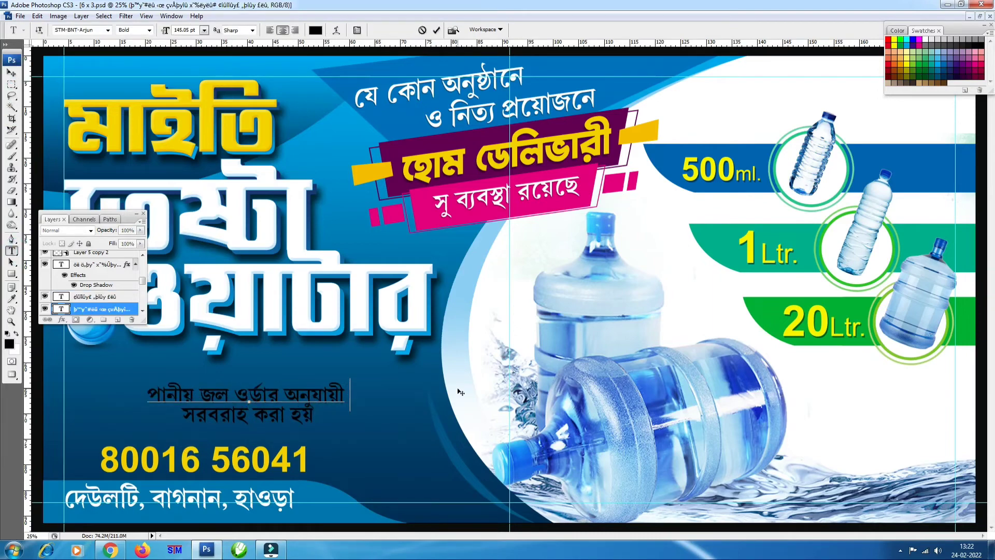
key("ctrl+Return")
left_click_drag(374, 455, 373, 445)
key("v")
- Enlarge the first Bengali line to about 170%, leaving the second line unchanged
key("ctrl+t")
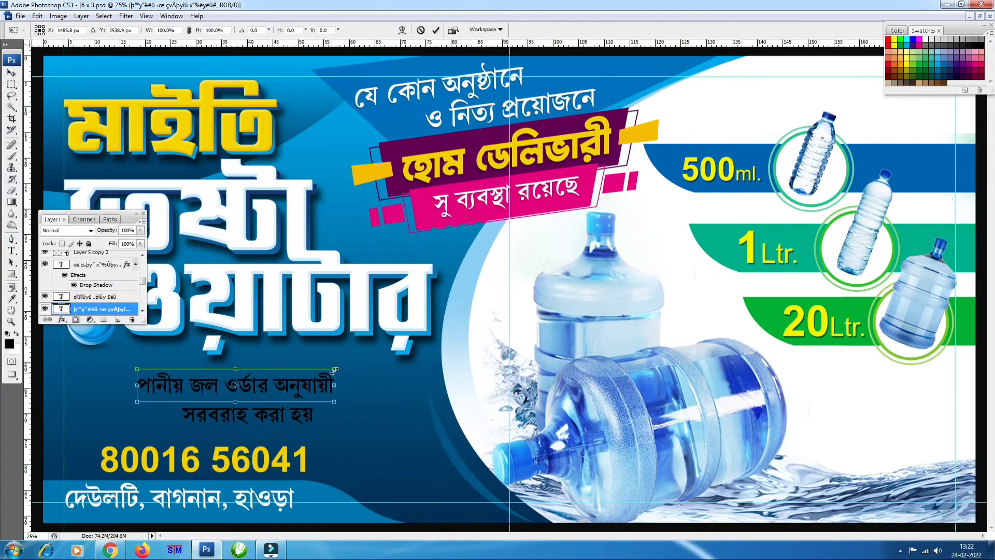
left_click_drag(336, 368, 407, 359)
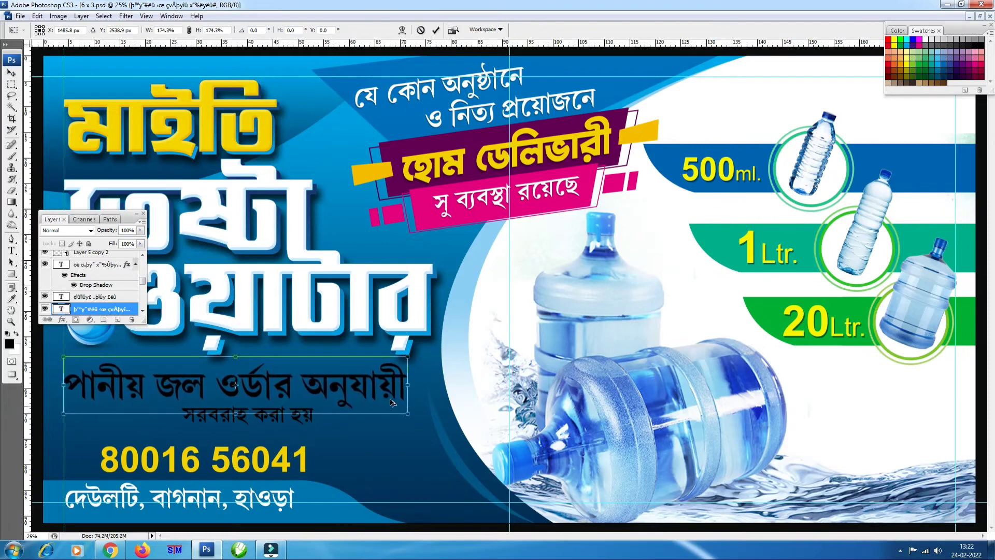
key("Return")
left_click(242, 415)
left_click_drag(242, 415, 242, 426)
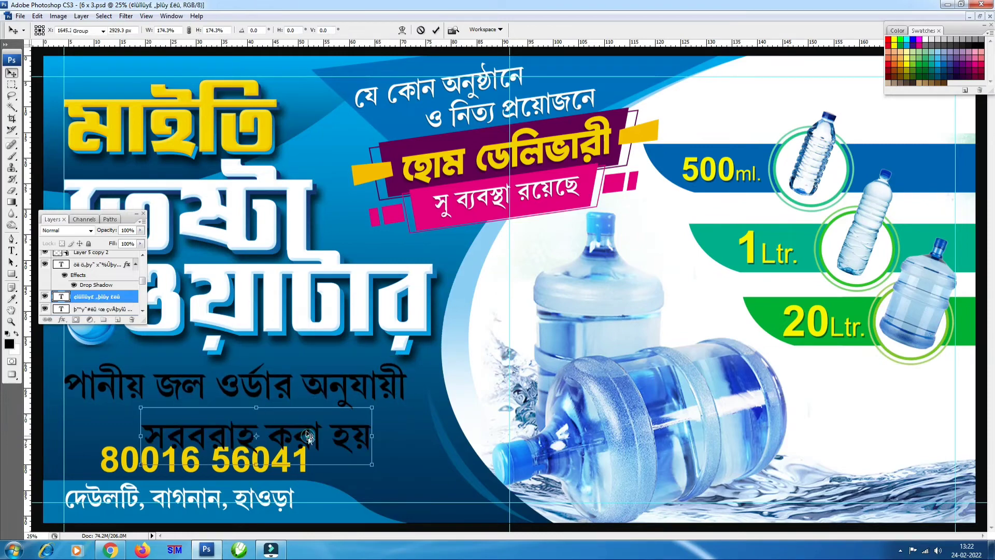
left_click_drag(315, 441, 342, 447)
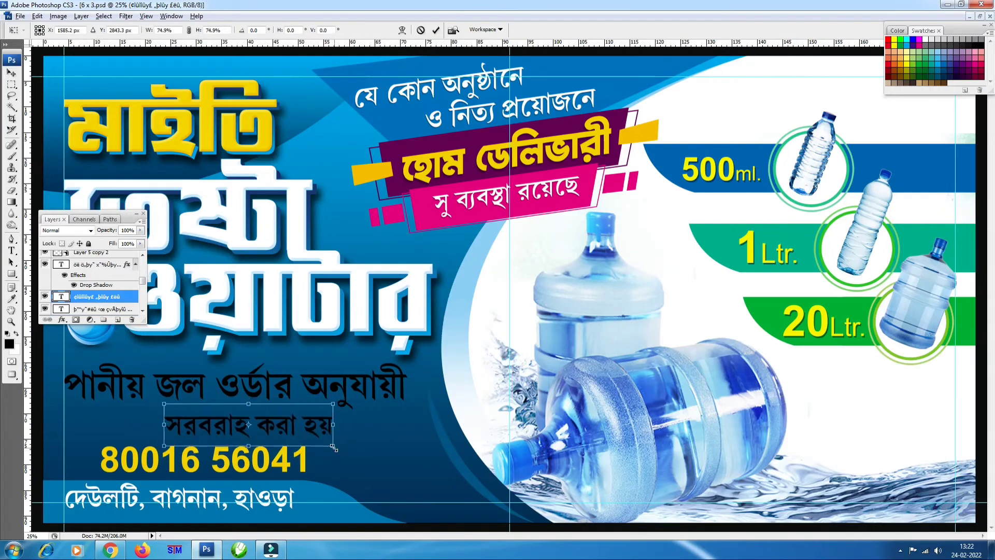
key("Escape")
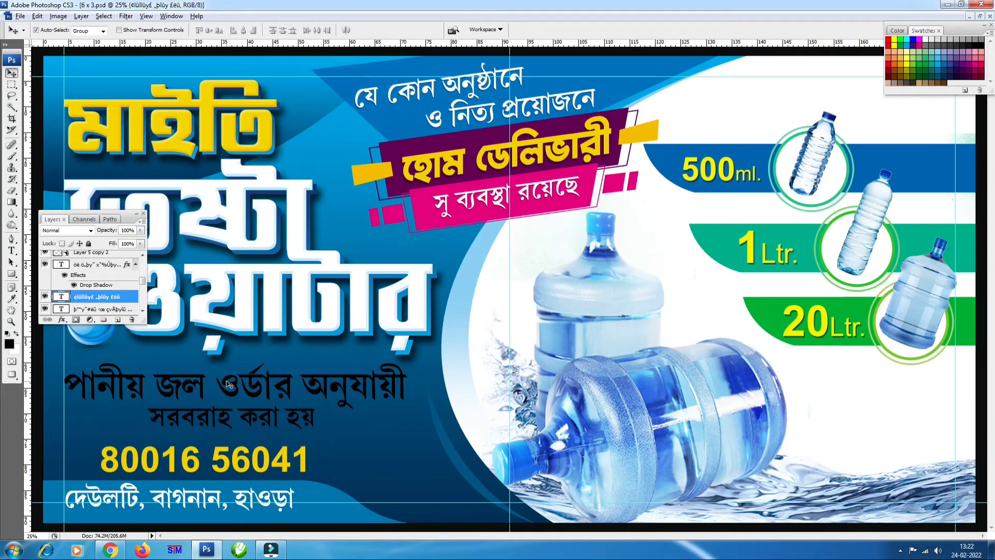
- Move both Bengali lines down slightly and narrow the text block horizontally
left_click(229, 384, "shift")
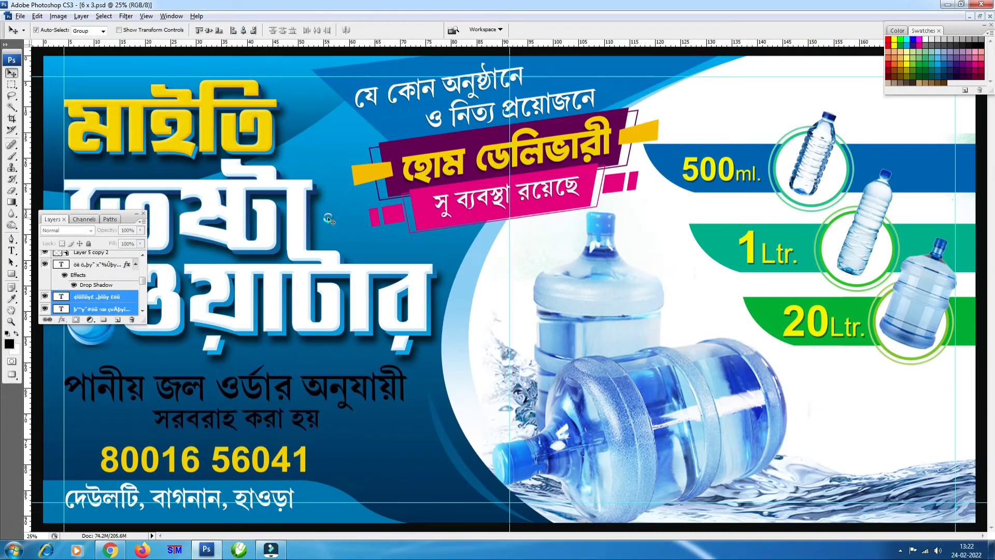
left_click_drag(301, 395, 300, 400)
key("Return")
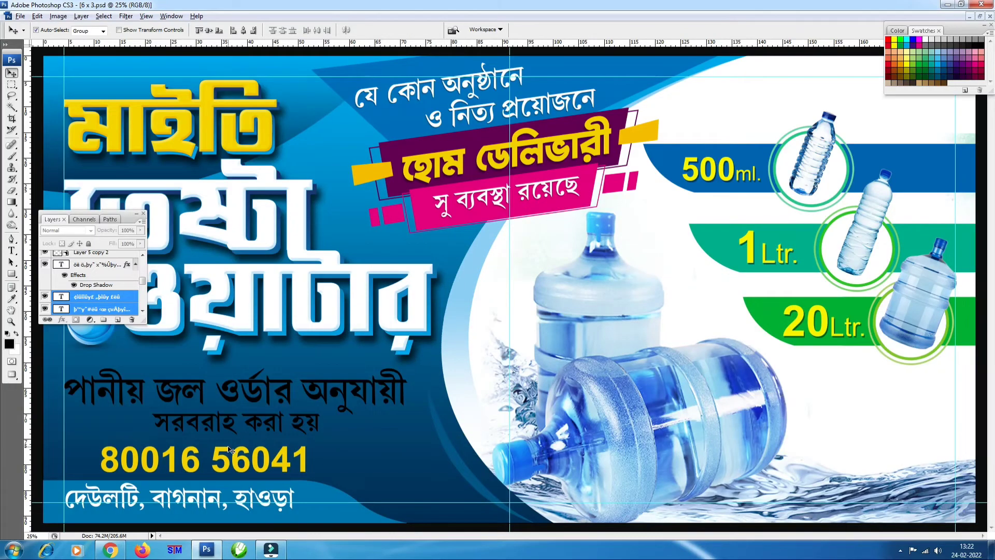
key("ctrl+t")
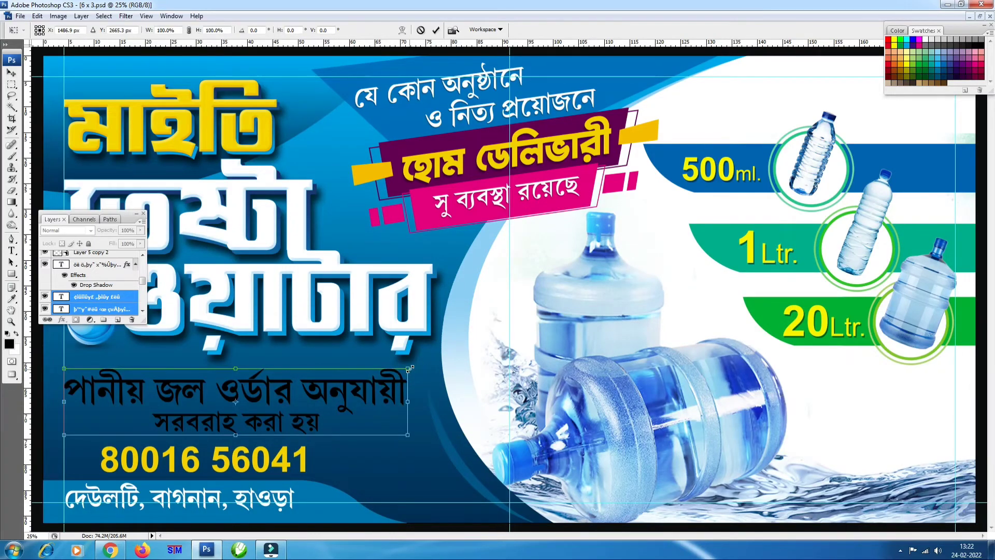
left_click_drag(409, 370, 386, 367)
key("Return")
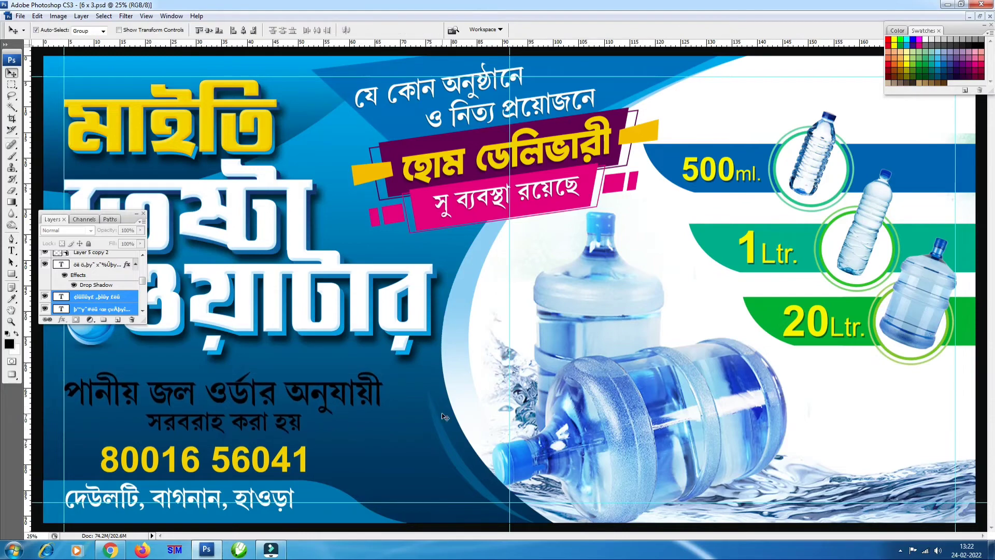
key("ctrl+minus")
- Select the water drop layer (Layer 5 copy 2) and add a Drop Shadow
left_click_drag(130, 220, 662, 282)
left_click(332, 444)
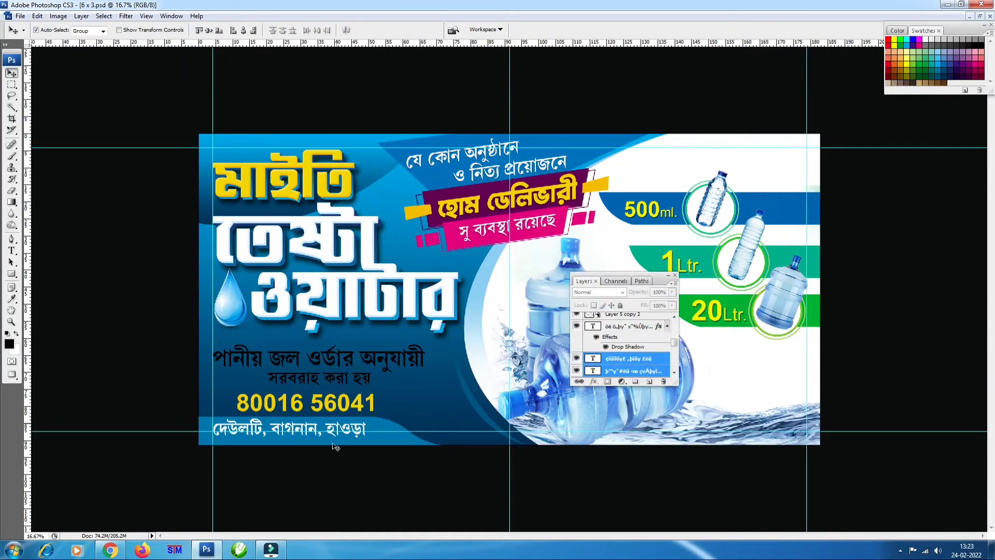
key("ctrl+plus")
left_click(596, 383)
left_click(617, 400)
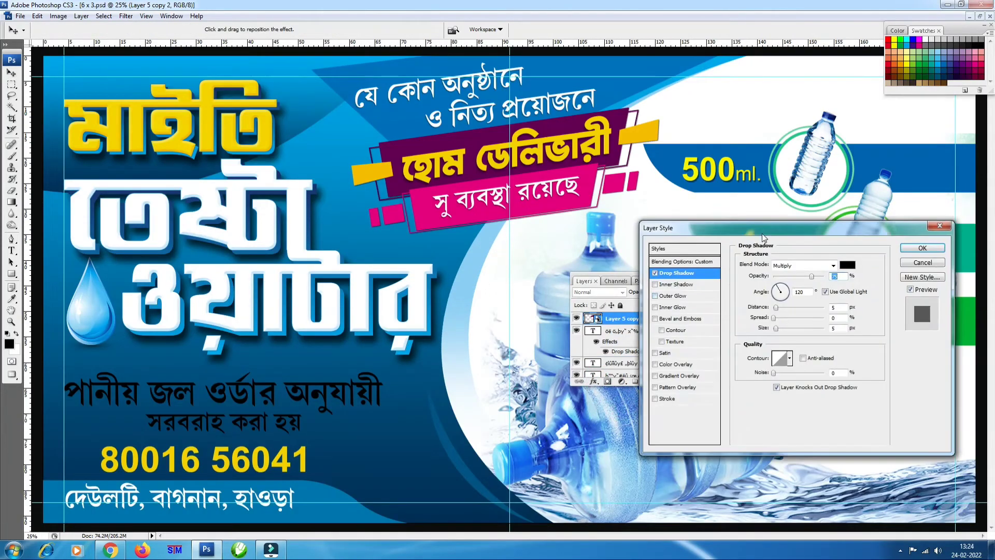
- Set the water drop's shadow to angle 59, distance 100, opacity 20
left_click_drag(777, 228, 789, 204)
mouse_move(797, 266)
left_mouse_down()
mouse_move(799, 258)
mouse_move(823, 283)
mouse_move(795, 253)
mouse_move(793, 261)
left_mouse_up()
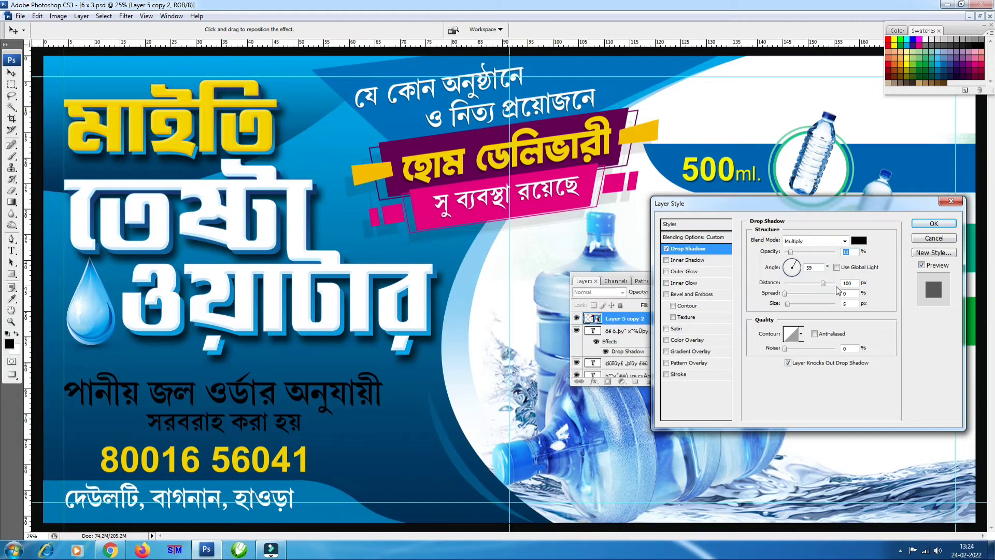
left_click(934, 224)
key("ctrl+minus")
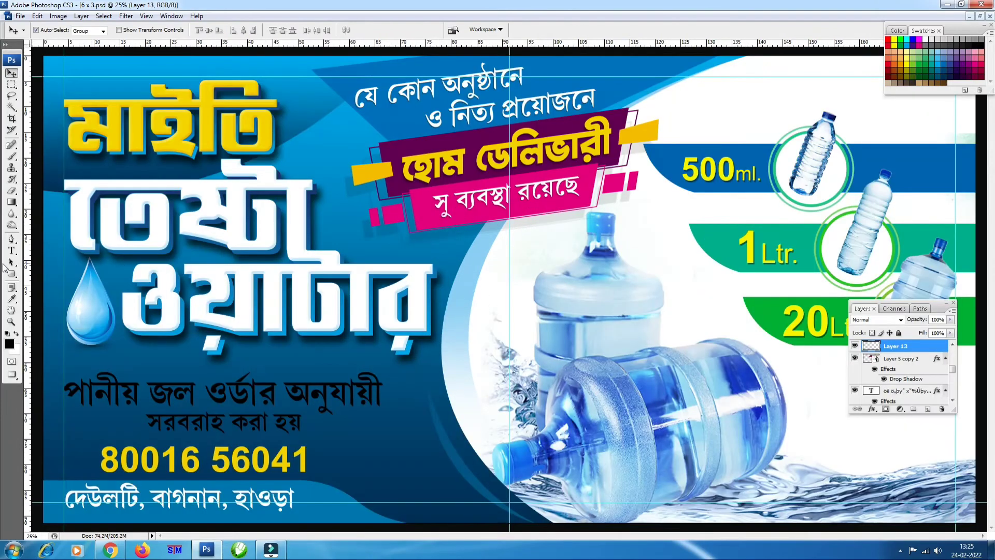
- Draw a black rounded rectangle around the phone number and move it below the text
left_click(11, 273)
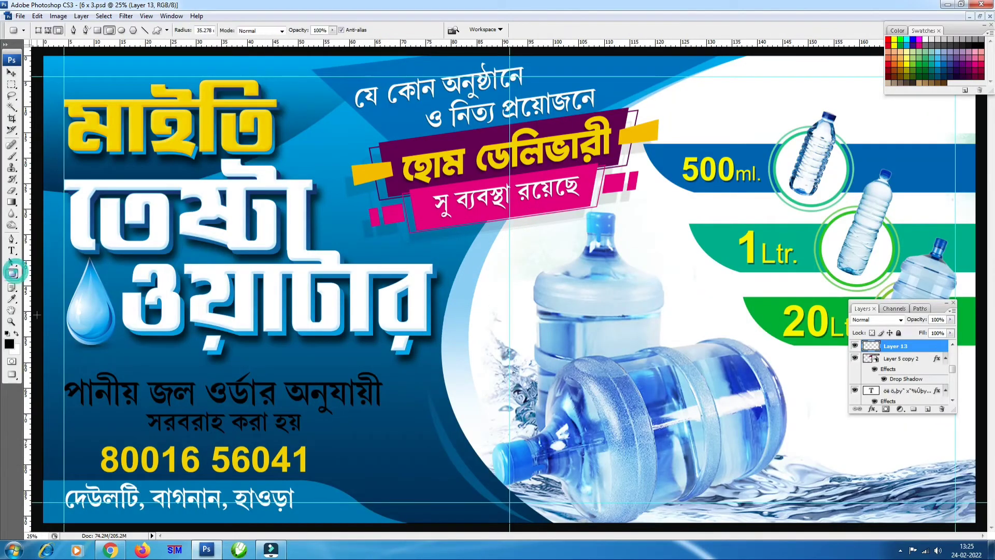
left_click_drag(182, 387, 388, 416)
left_click(11, 73)
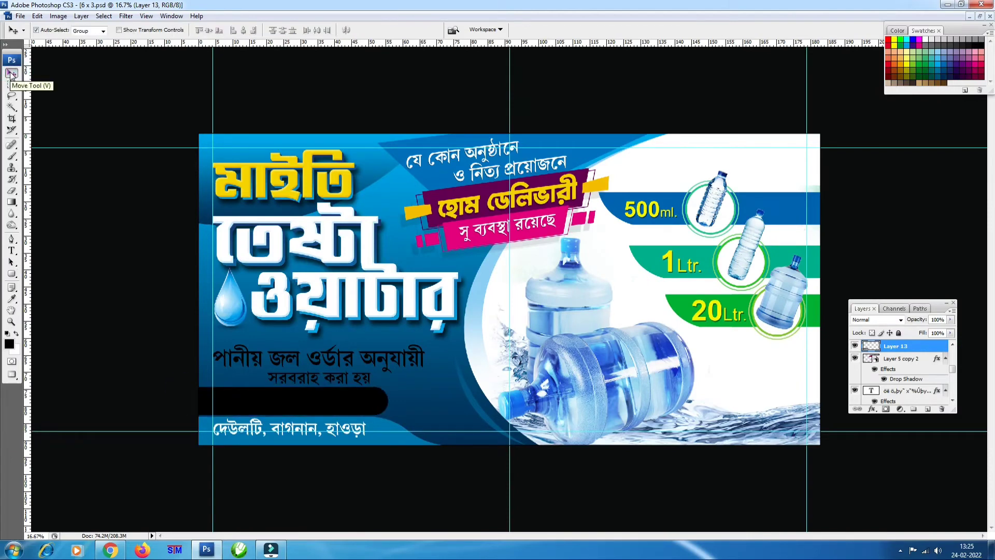
key("ctrl+bracketleft")
key("ctrl+bracketleft")
key("ctrl+bracketleft")
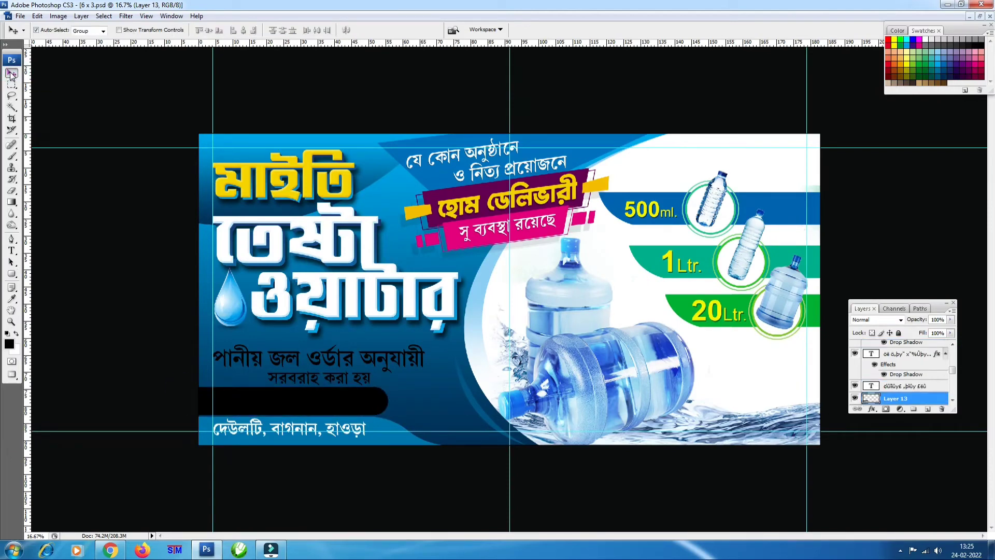
key("ctrl+bracketleft")
key("ctrl+bracketleft")
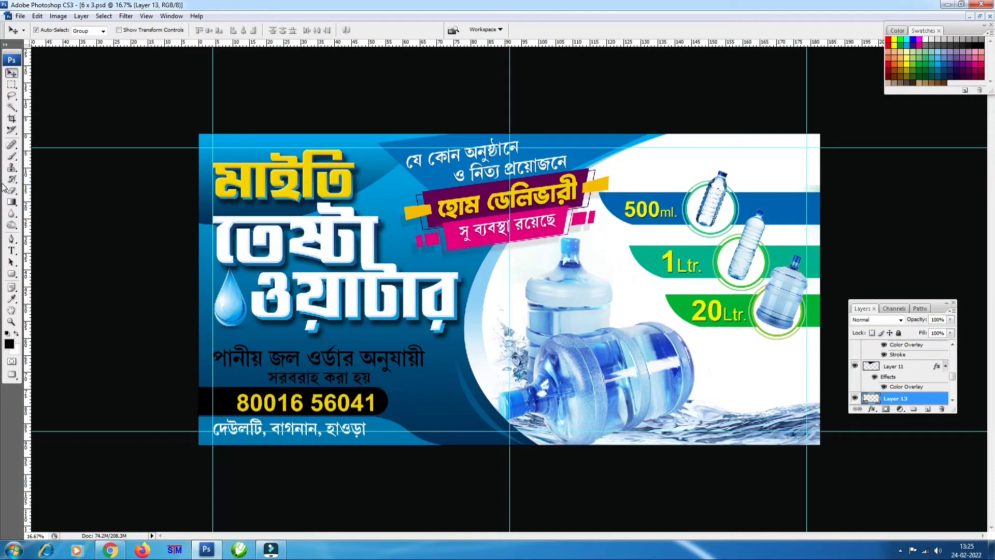
key("ctrl+plus")
scroll(352, 307, "down", 3)
key("ctrl+plus")
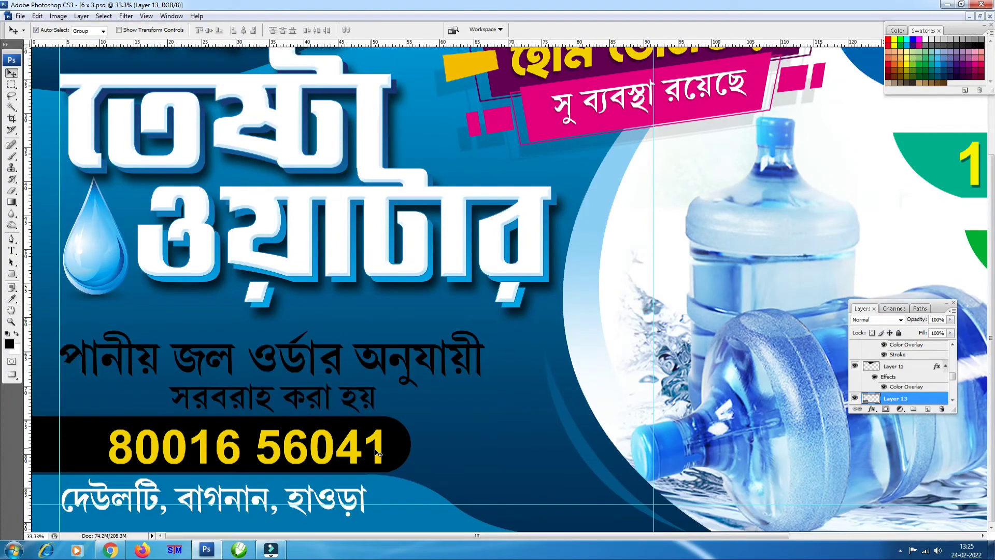
key("ctrl+minus")
key("ctrl+minus")
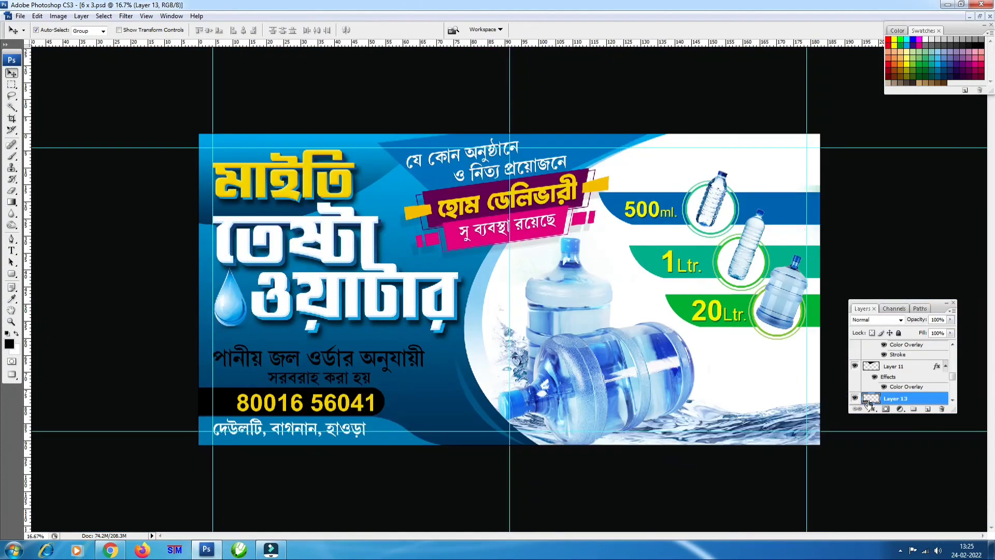
- Give the phone-number bar a dark red Color Overlay
left_click(872, 409)
left_click(892, 344)
left_click(859, 240)
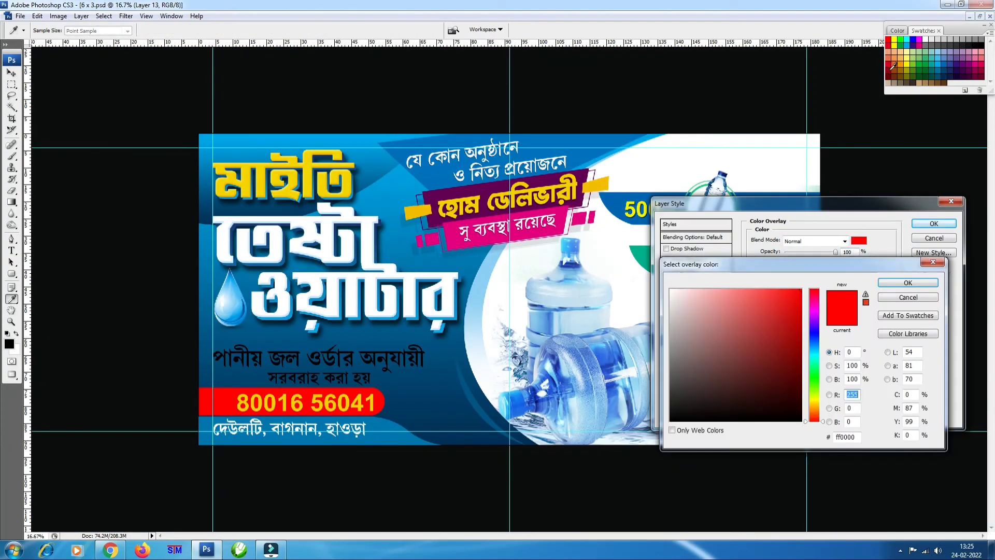
left_click(891, 64)
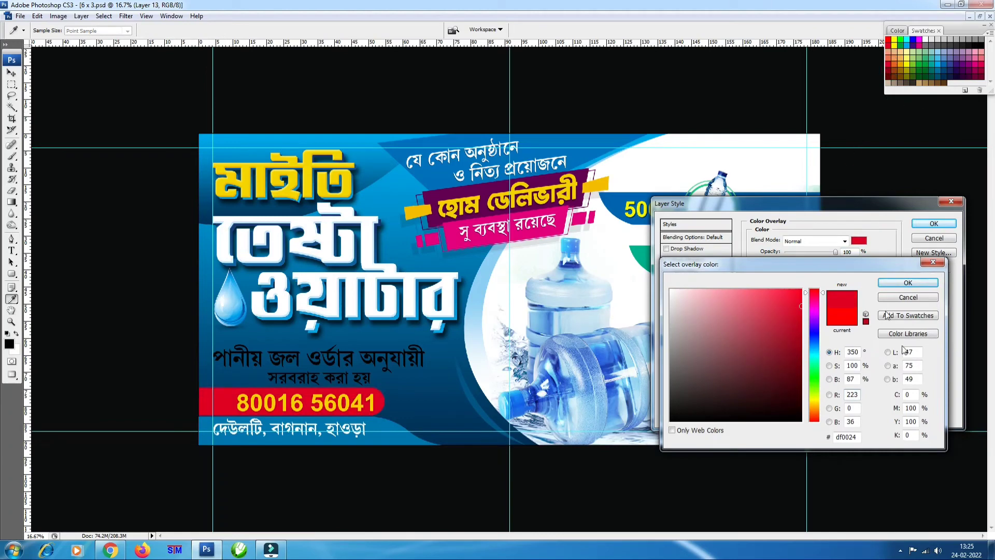
left_click(908, 283)
left_click(933, 223)
key("v")
left_click(286, 402)
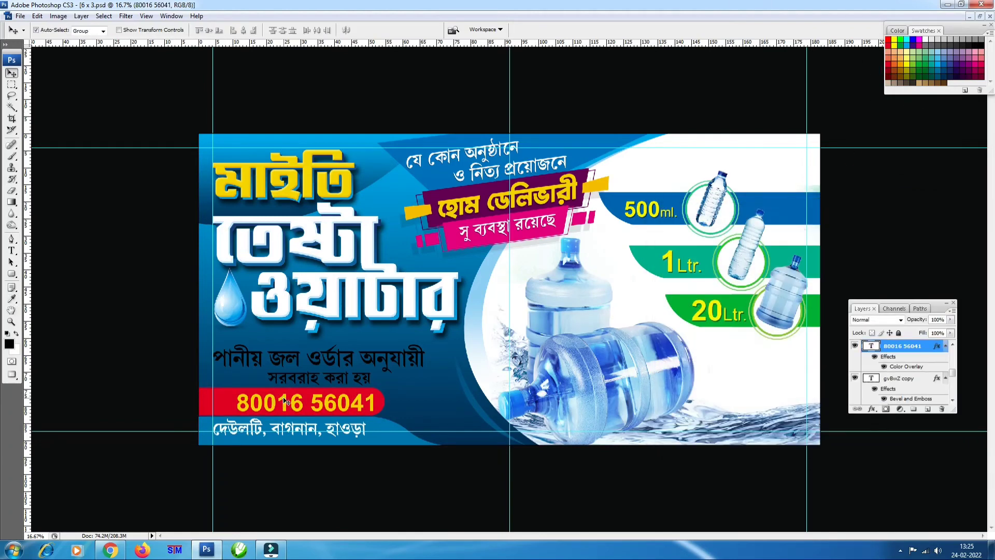
left_click(946, 346)
- Give the first Bengali line a yellow Color Overlay sampled from the headline
key("ctrl+plus")
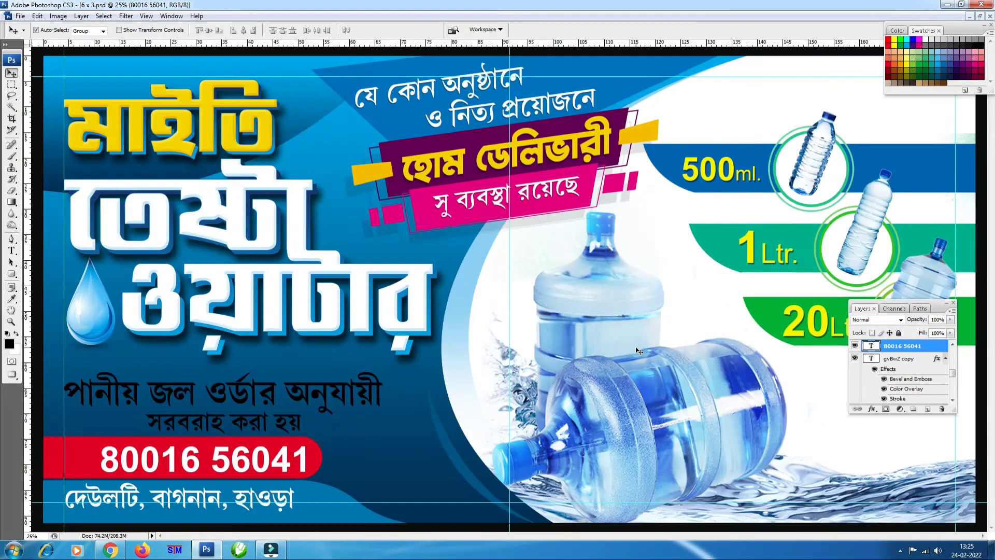
key("ctrl+plus")
left_click_drag(268, 418, 411, 377)
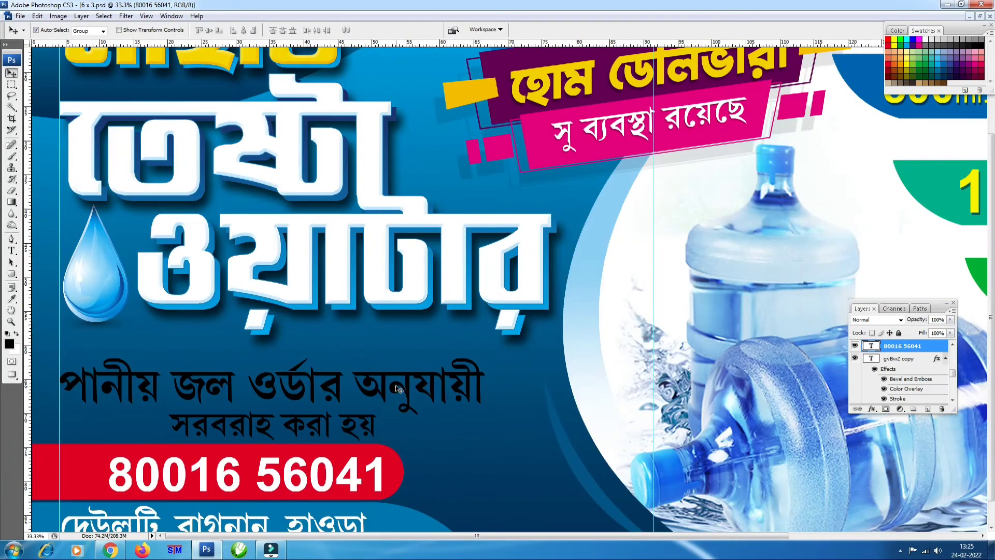
left_click(400, 393)
left_click(872, 411)
left_click(899, 371)
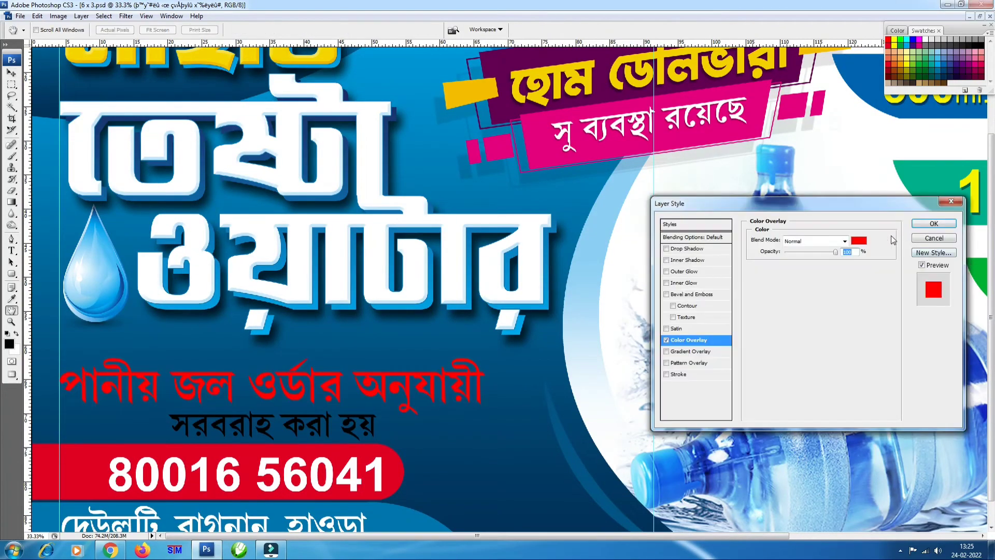
left_click(859, 240)
left_click(912, 61)
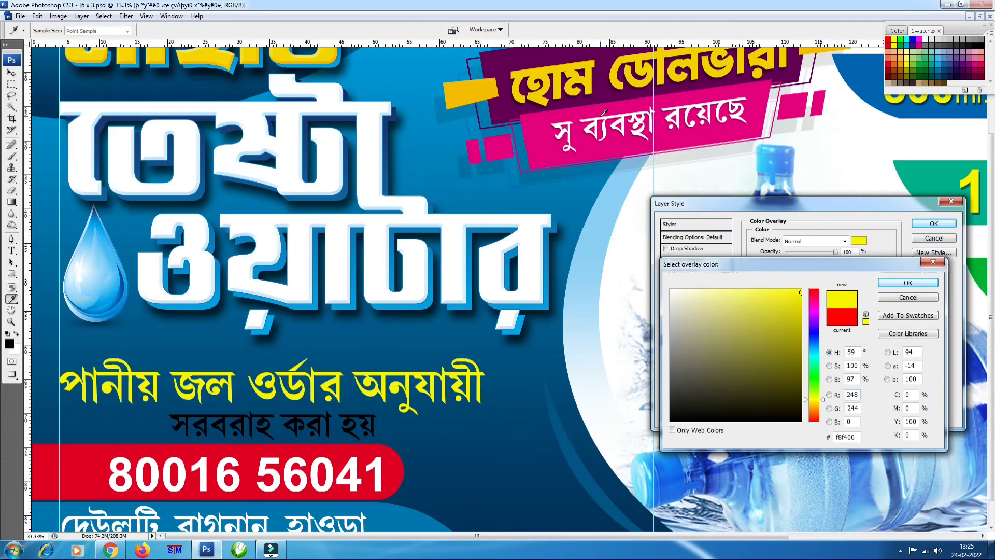
left_click(577, 79)
key("Return")
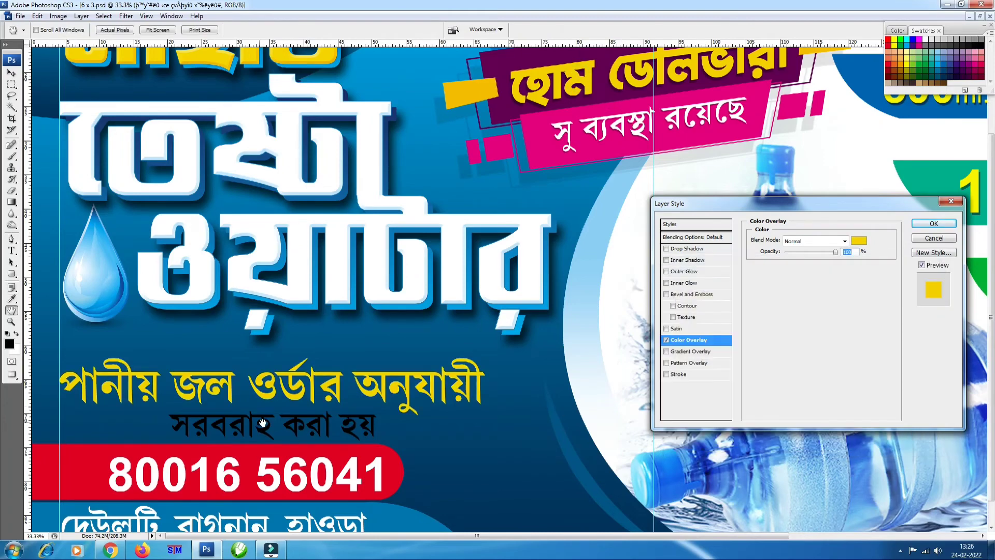
left_click(925, 223)
- Make the second Bengali line yellow too, then nudge both lines upward
right_click(891, 333)
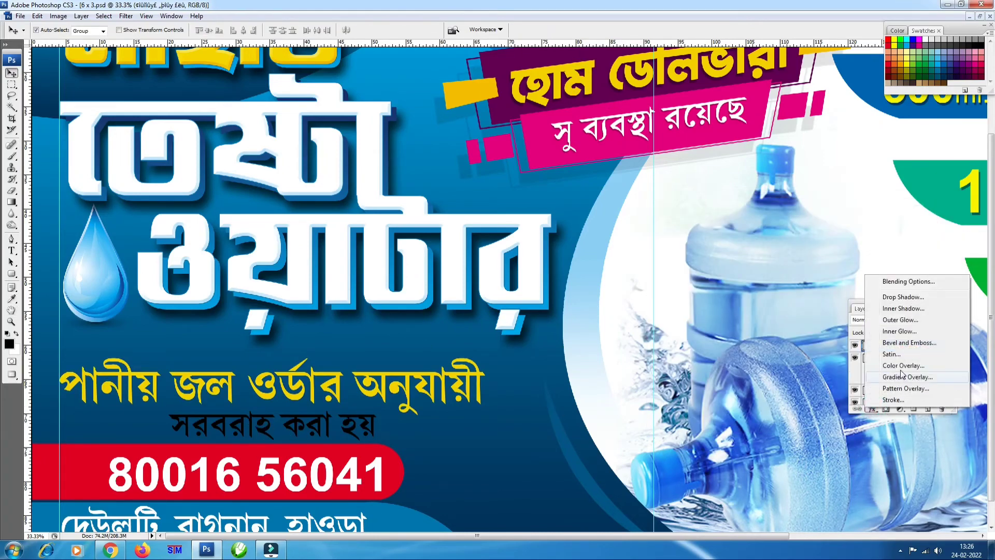
left_click(897, 360)
left_click(858, 240)
left_click(404, 385)
key("Return")
key("Return")
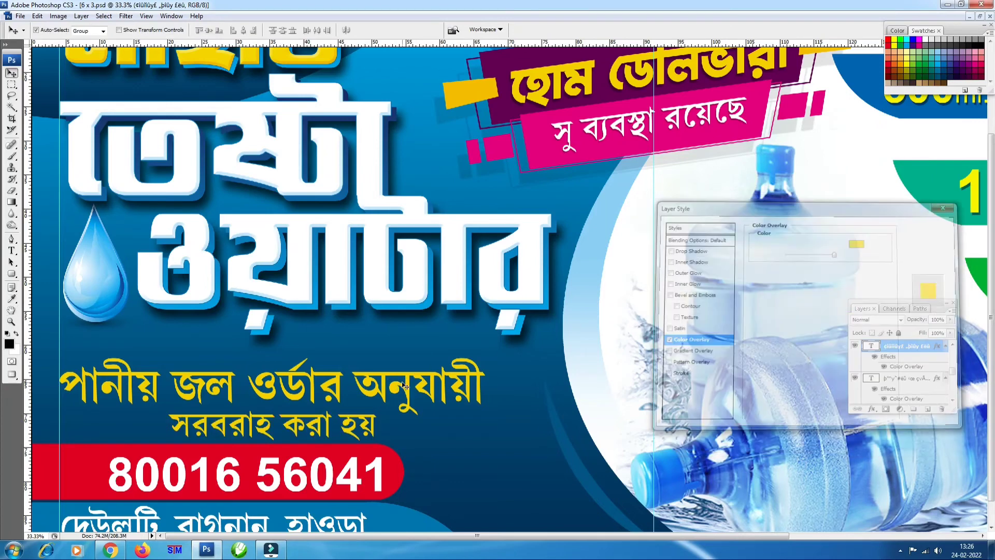
left_click(464, 366, "shift")
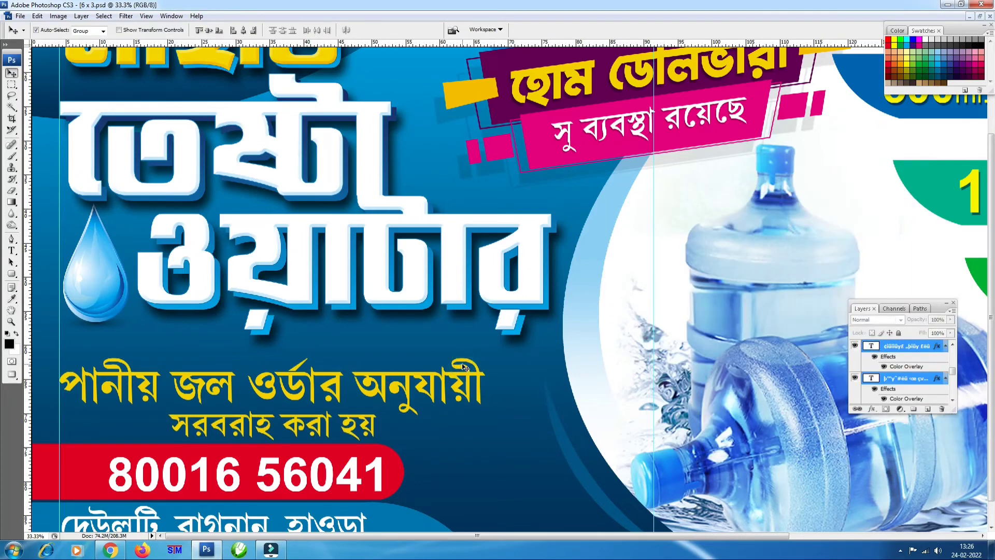
key("shift+Up")
left_click(184, 465)
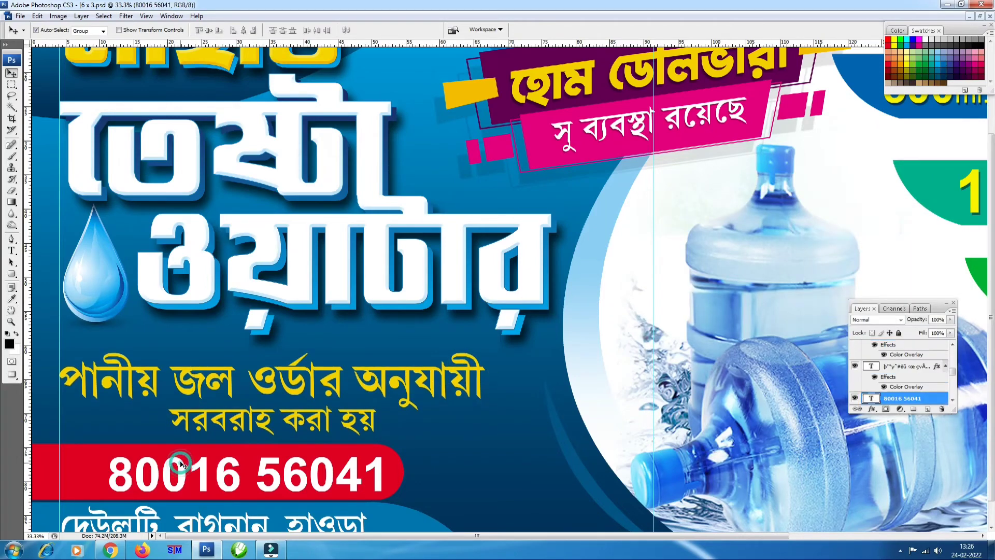
- Give the address line a yellow Color Overlay sampled from the banner text
scroll(314, 460, "down", 1)
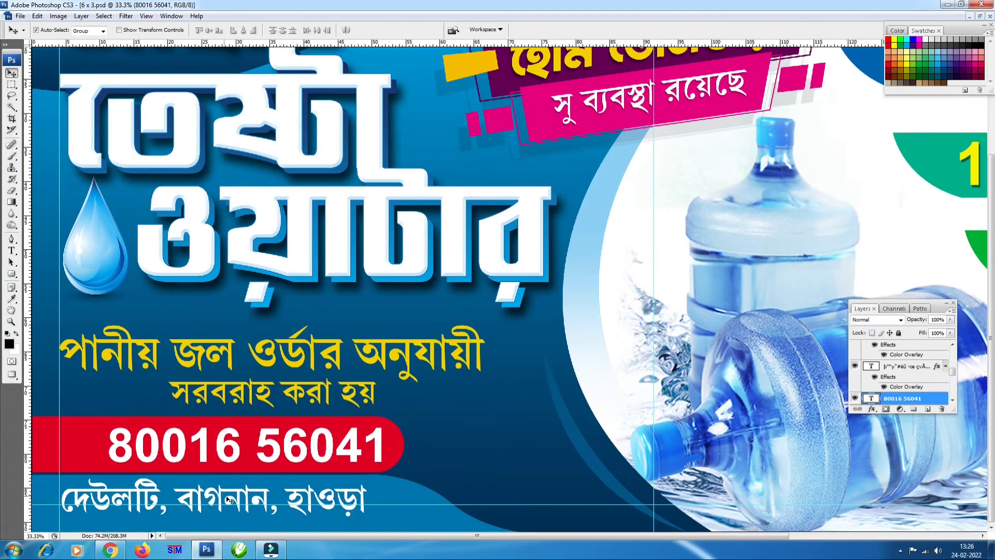
left_click(907, 346)
right_click(871, 407)
left_click(900, 373)
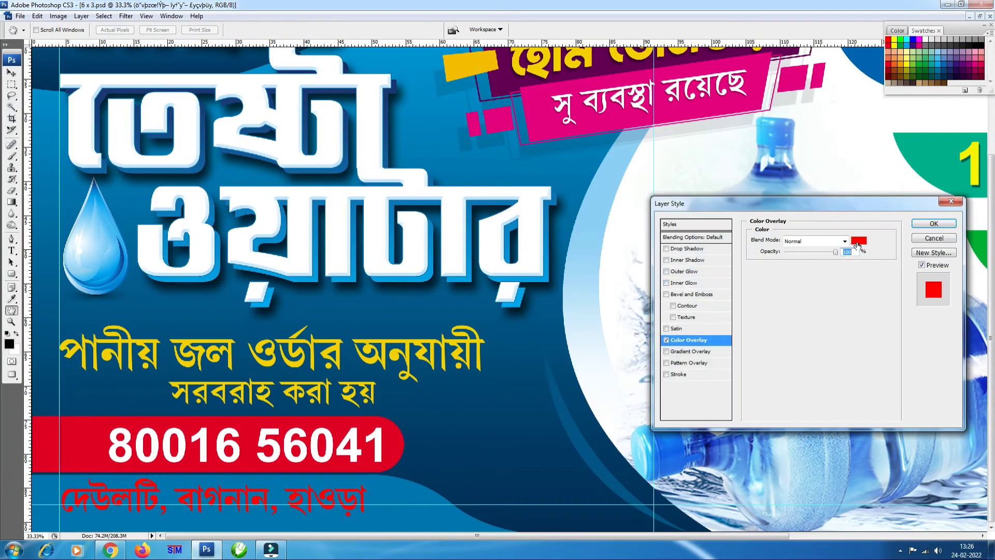
left_click(859, 241)
left_click(397, 355)
key("Return")
left_click(940, 227)
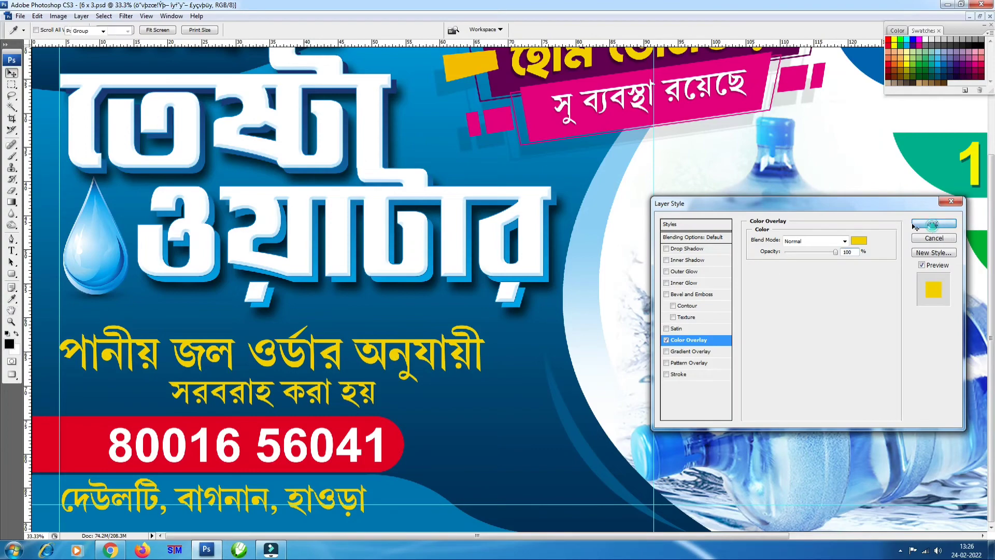
- Add a soft, lighter Drop Shadow with size 0 to the second yellow text line
key("ctrl+plus")
key("v")
scroll(497, 290, "down", 2)
left_click(265, 263)
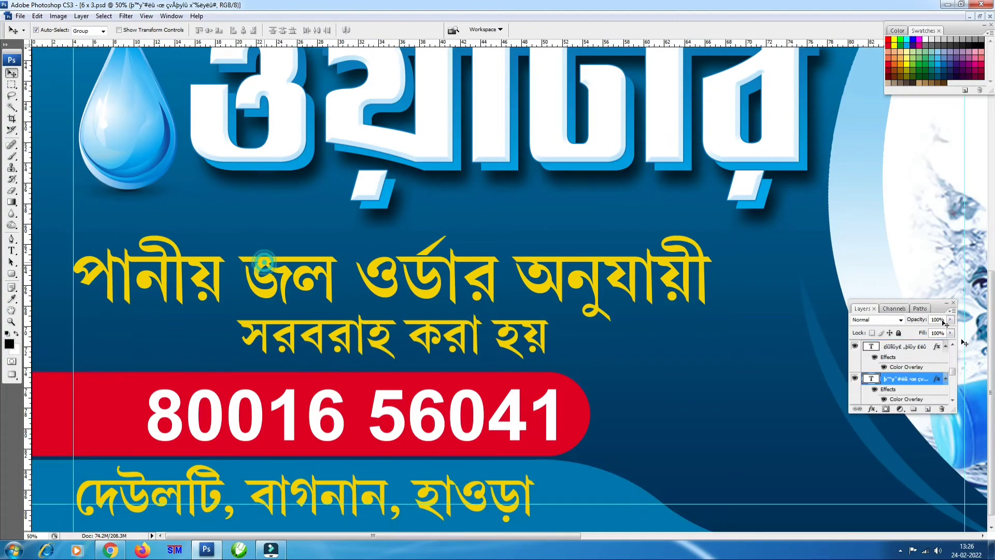
left_click(872, 409)
left_click(891, 296)
mouse_move(786, 304)
left_mouse_down()
mouse_move(761, 312)
mouse_move(792, 283)
left_mouse_up()
left_click_drag(823, 252, 813, 252)
left_click(934, 223)
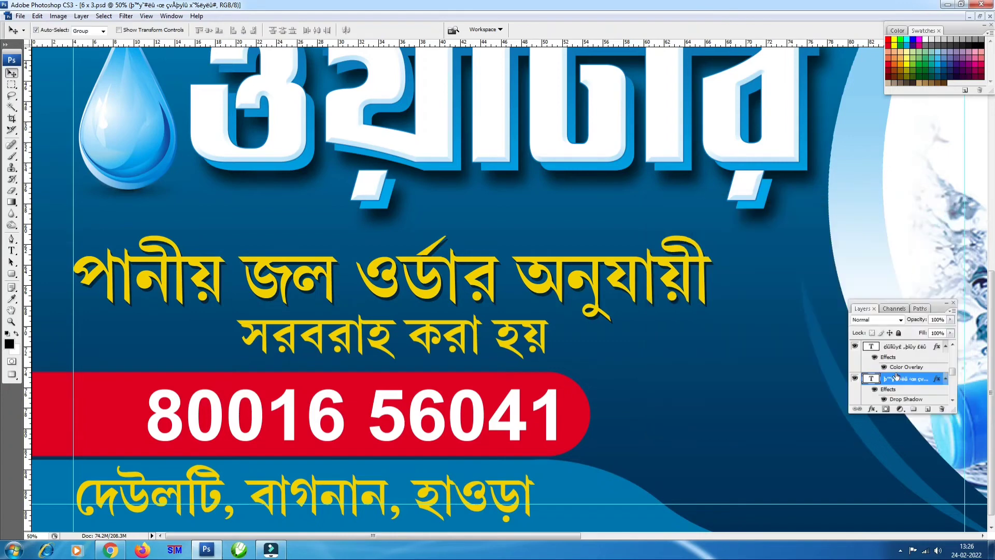
- Copy that layer style and paste it onto the top text line and the phone number
right_click(896, 378)
left_click(907, 347)
right_click(888, 351)
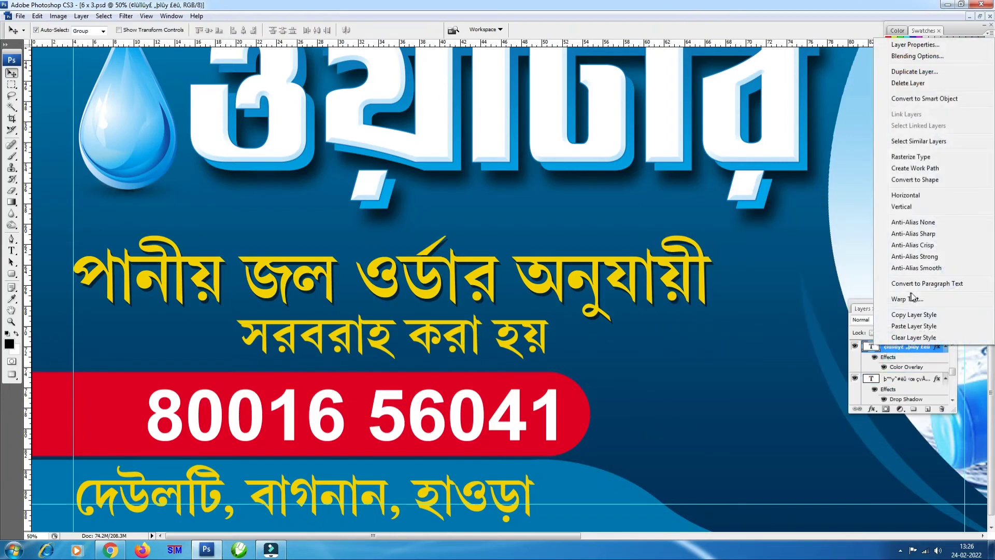
left_click(902, 324)
left_click(380, 412)
right_click(888, 398)
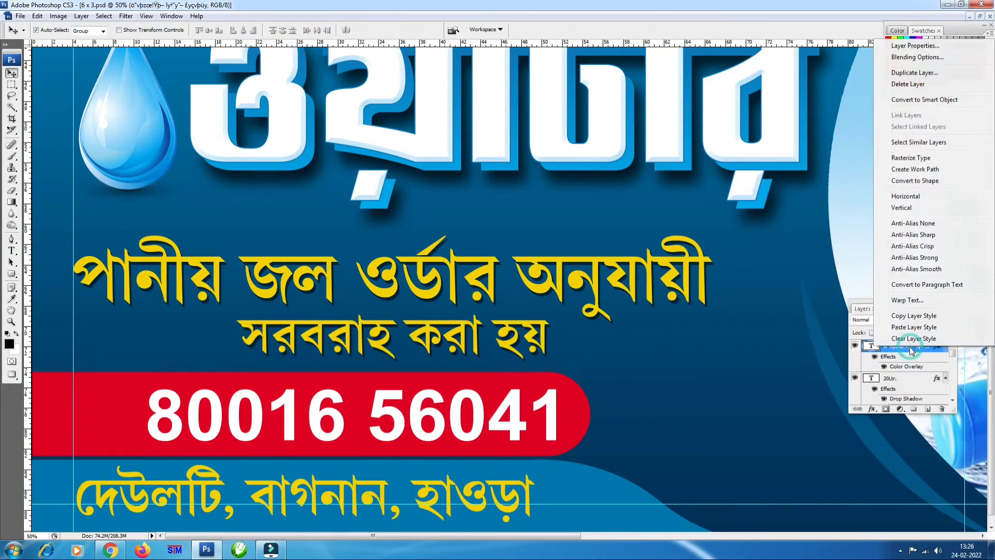
left_click(902, 324)
right_click(888, 398)
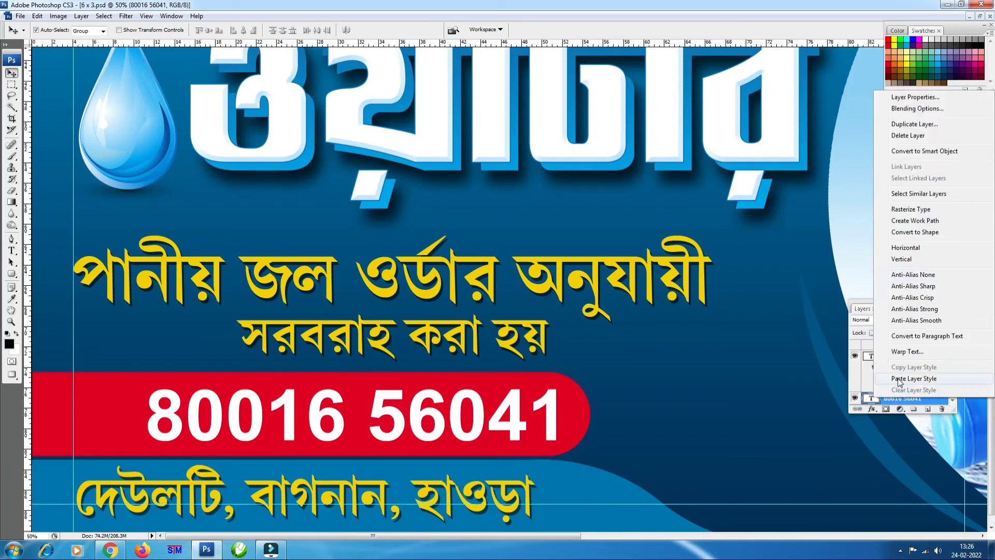
left_click(905, 377)
- Change the phone number's Color Overlay colour to white
left_click(875, 410)
left_click(904, 367)
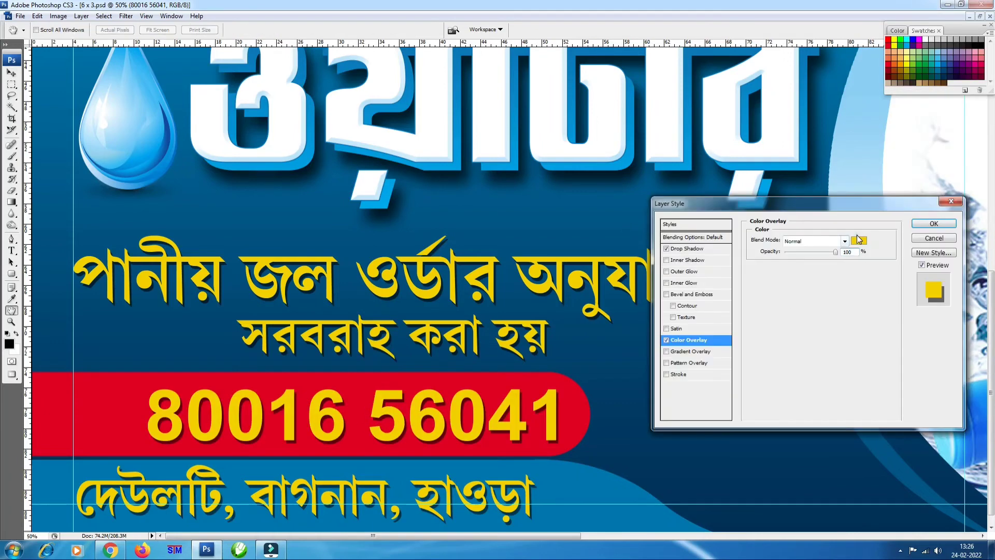
left_click(858, 241)
left_click(671, 290)
key("Return")
key("Return")
key("ctrl+minus")
key("ctrl+minus")
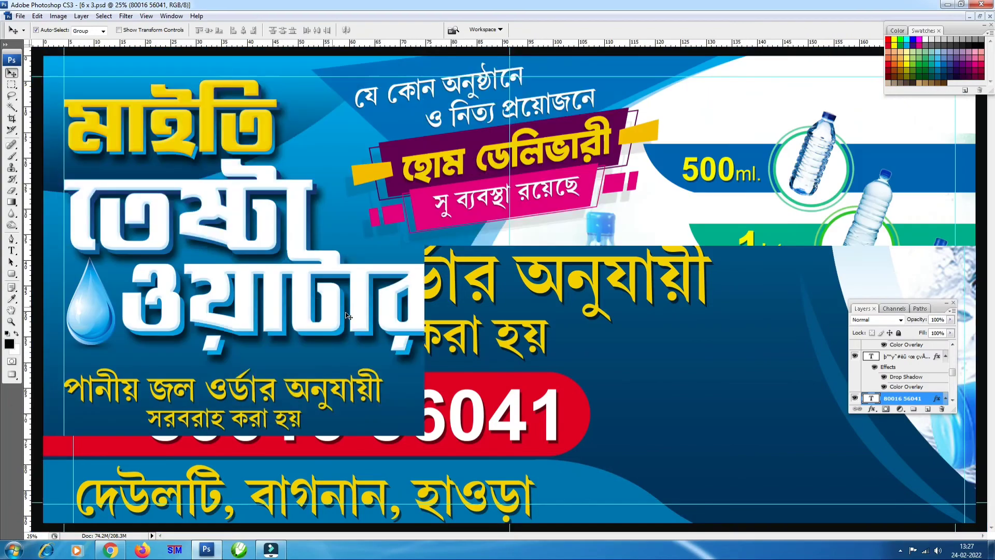
- Drag the WhatsApp logo into the banner, shrink it to about 38% and move it down
key("ctrl+minus")
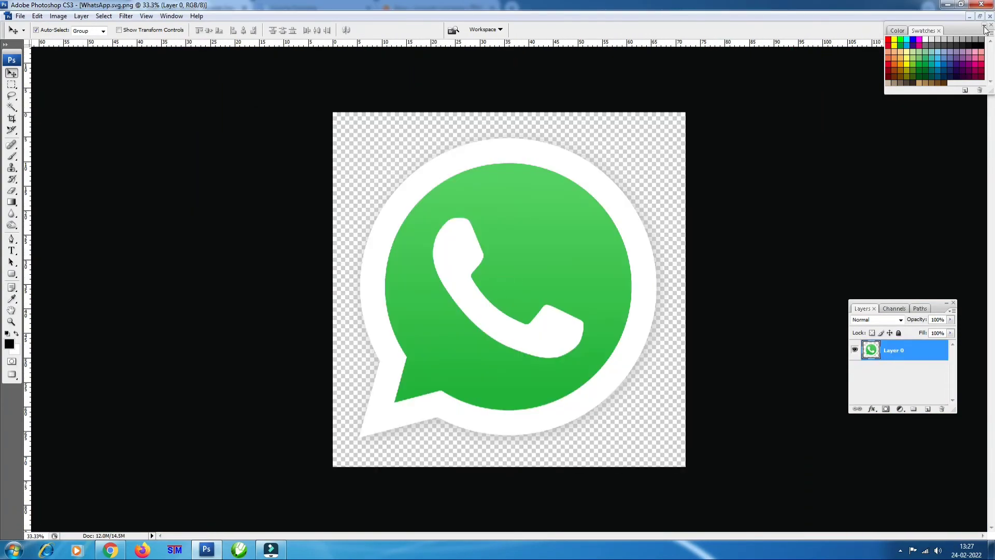
left_click(980, 17)
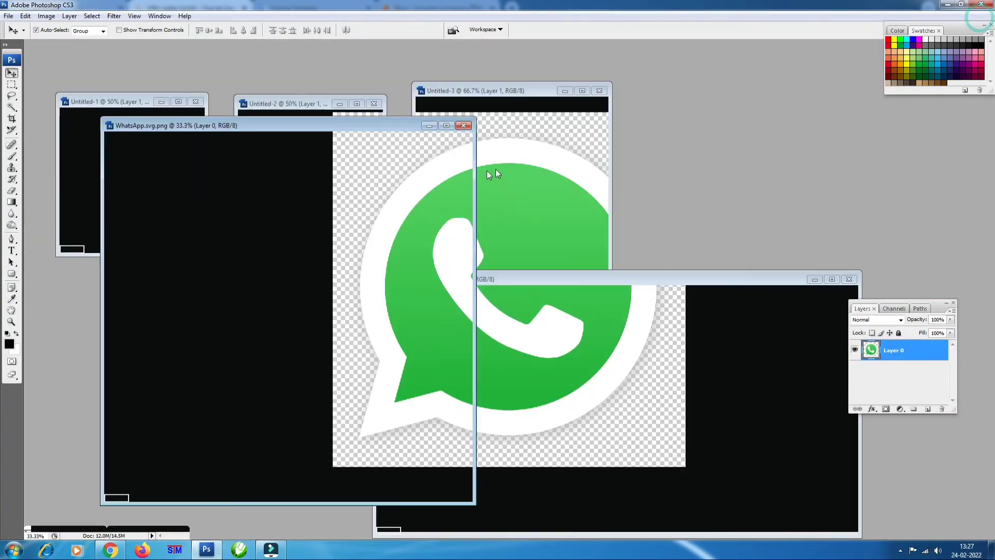
left_click_drag(455, 450, 456, 450)
left_click(832, 279)
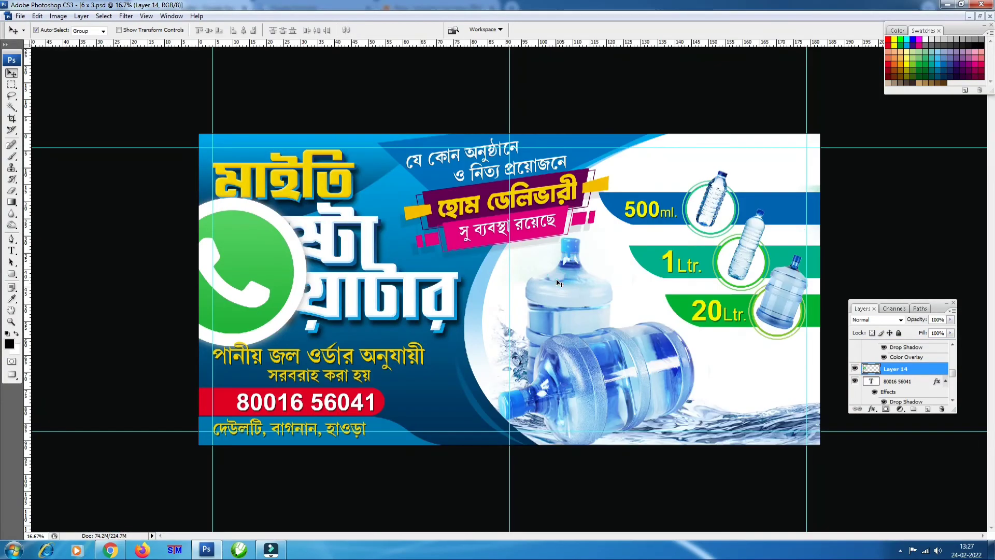
key("ctrl+t")
left_click_drag(318, 187, 269, 237)
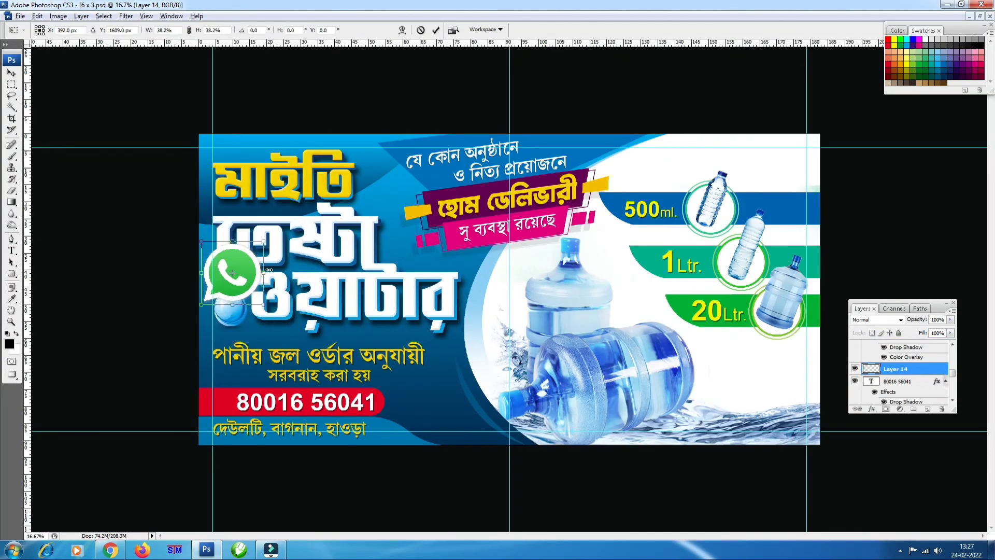
left_click_drag(243, 284, 257, 384)
key("ctrl+plus")
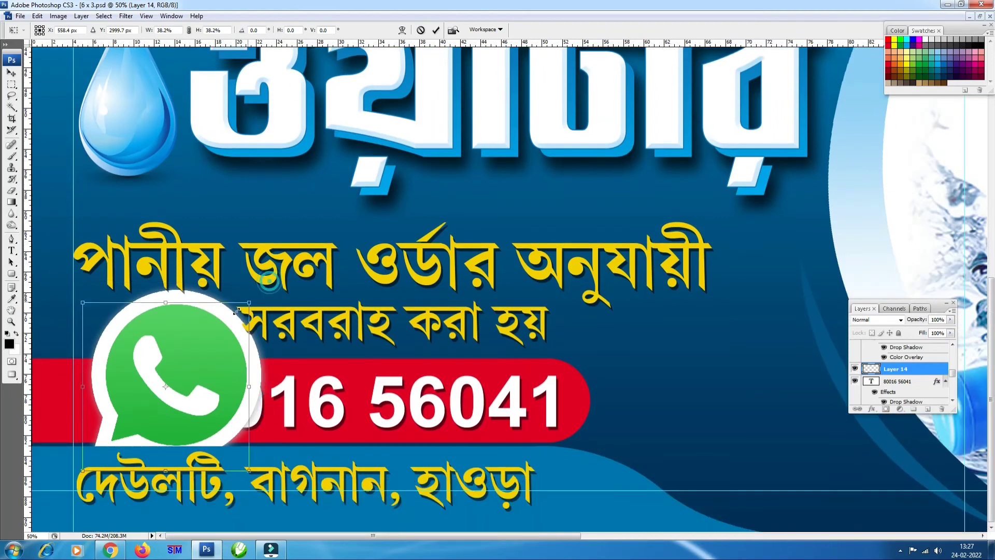
mouse_move(237, 310)
left_mouse_down()
mouse_move(180, 372)
mouse_move(248, 410)
left_mouse_up()
left_click_drag(281, 487, 226, 431)
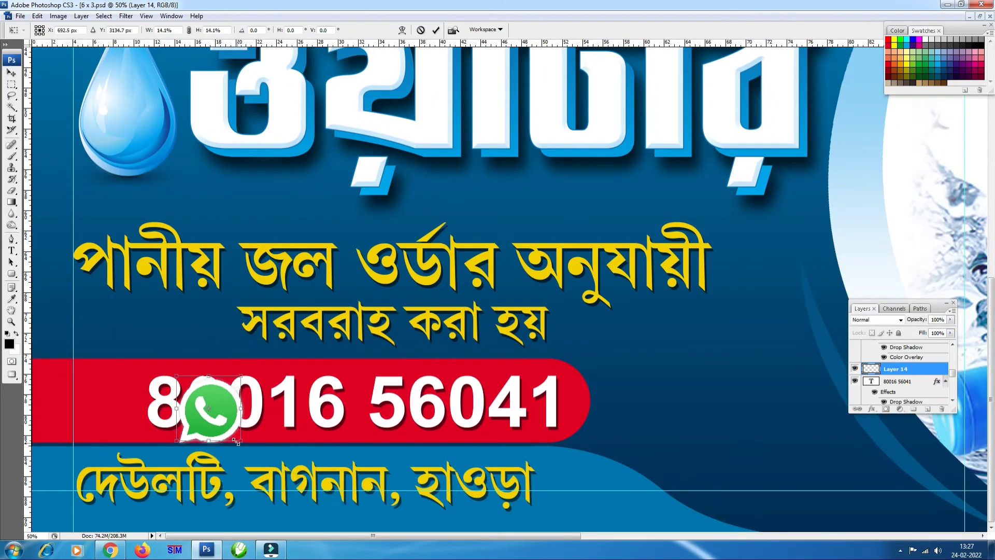
left_click_drag(213, 395, 120, 394)
key("Return")
left_click(148, 397, "shift")
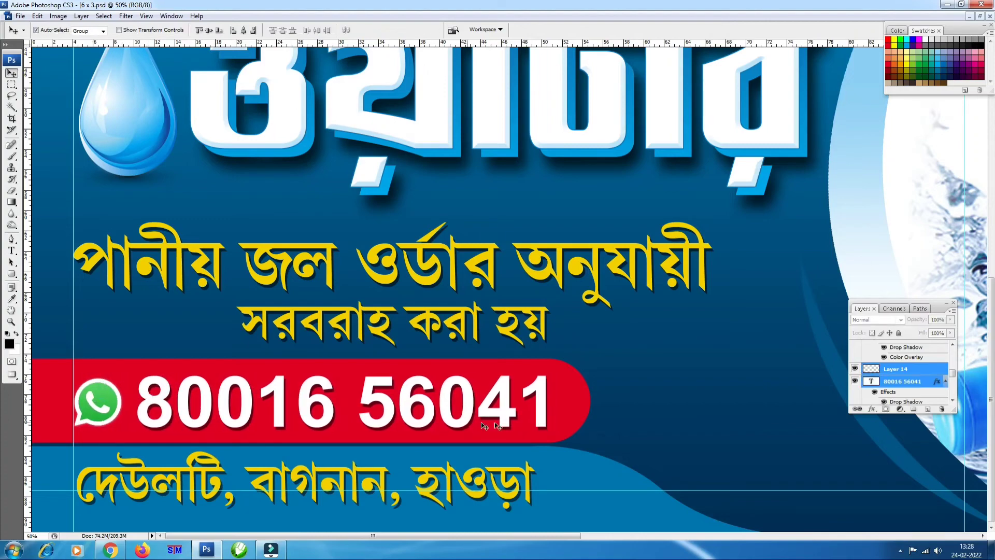
key("ctrl+minus")
key("ctrl+minus")
key("ctrl+minus")
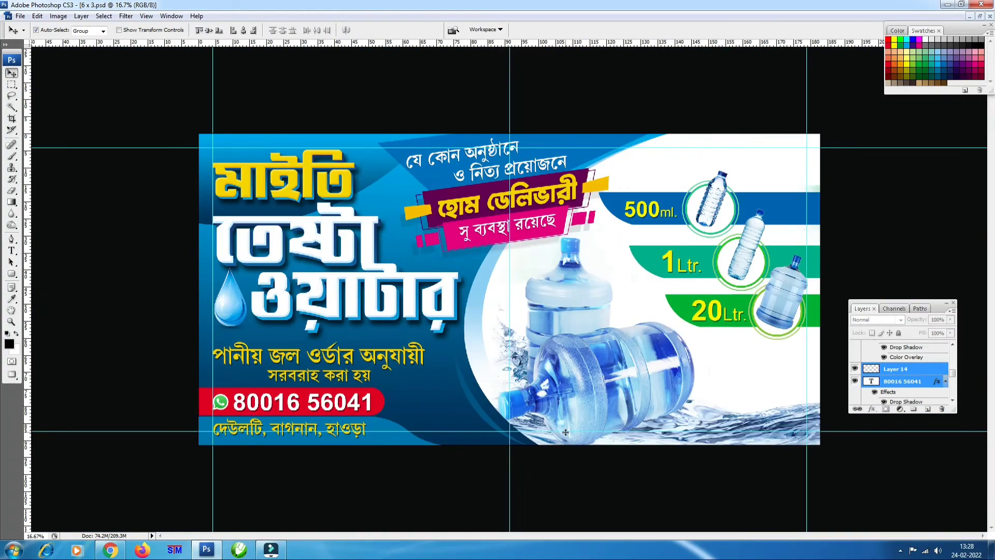
key("ctrl+semicolon")
left_click(897, 398)
- Draw a dark-to-white gradient in the top-right corner on a new empty layer
key("g")
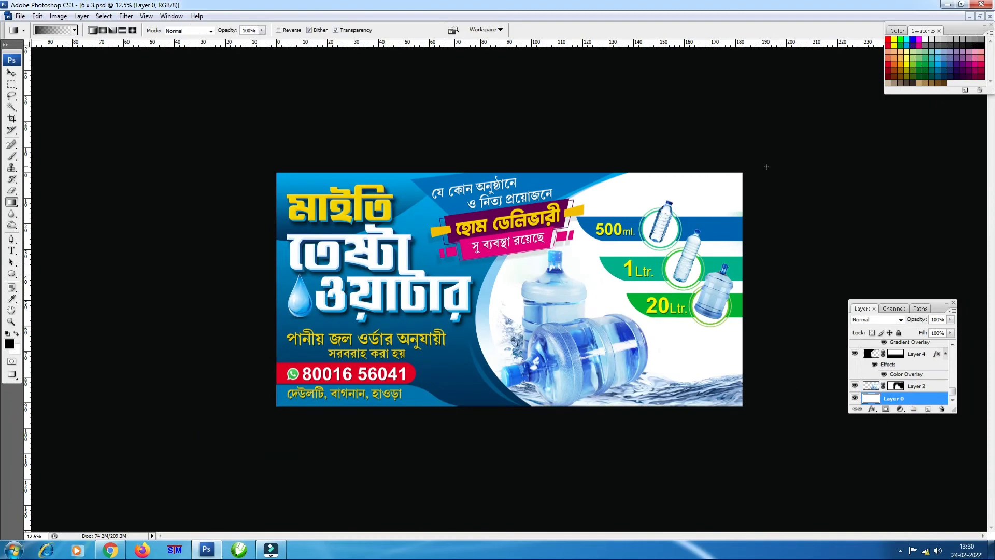
left_click_drag(742, 176, 646, 256)
key("ctrl+t")
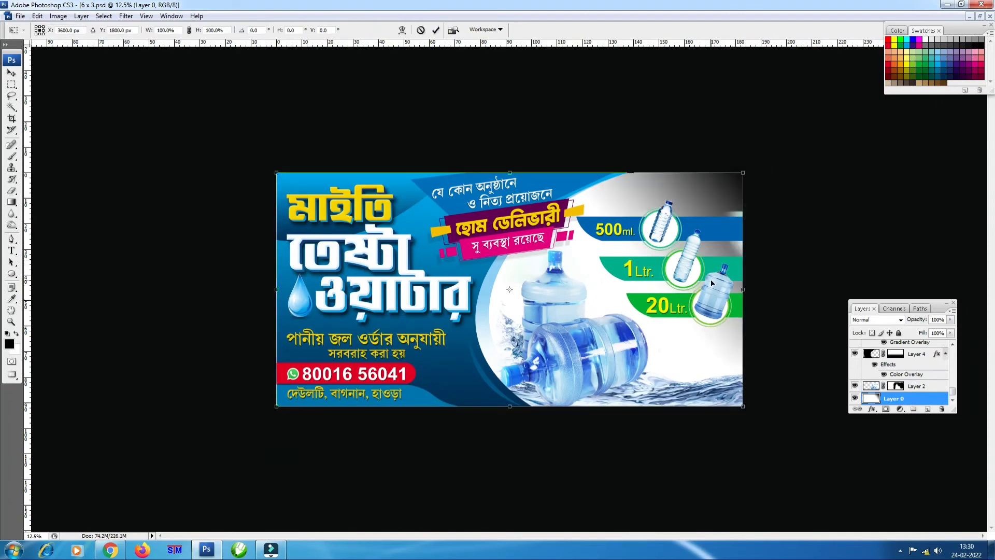
key("Return")
key("ctrl+z")
left_click(927, 409)
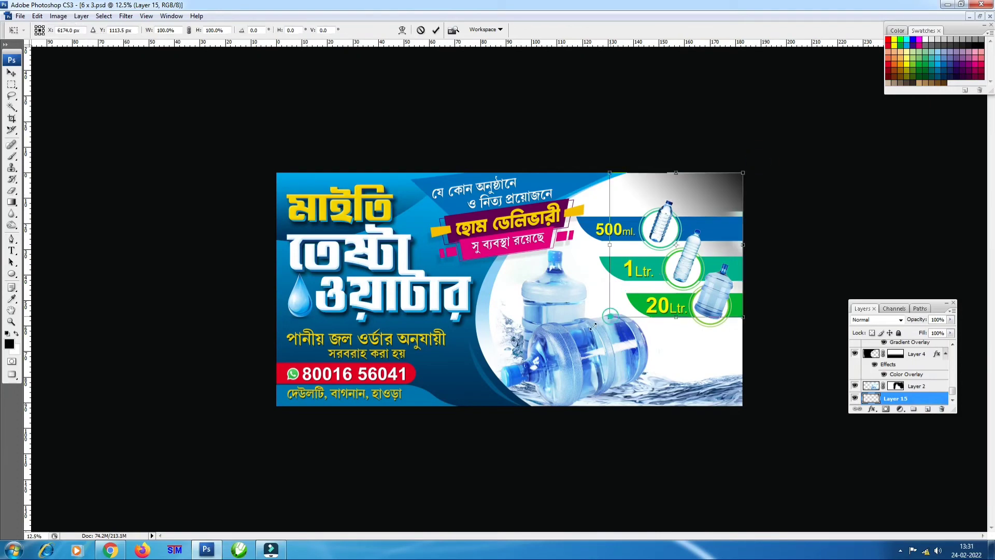
left_click_drag(742, 175, 615, 218)
key("ctrl+t")
key("Return")
- Give the gradient layer a light-blue Color Overlay sampled from the banner
left_click(872, 409)
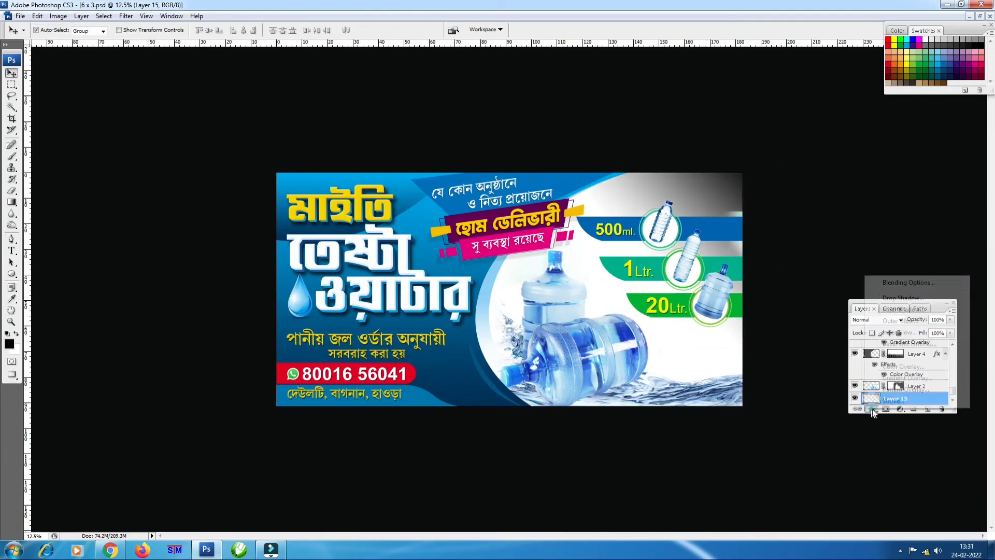
left_click(897, 373)
left_click_drag(840, 215, 214, 374)
left_click(233, 399)
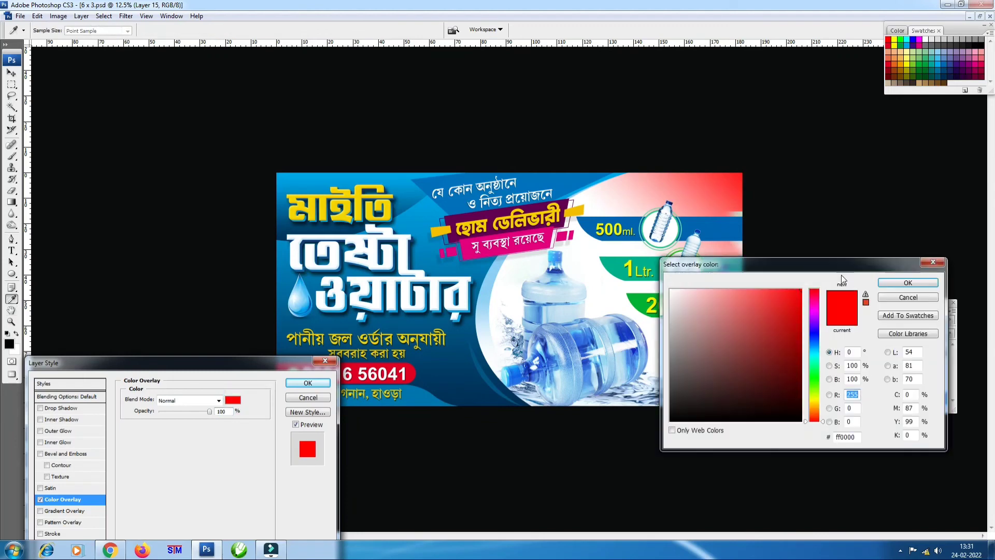
left_click_drag(689, 262, 551, 375)
left_click(730, 359)
left_click(770, 394)
left_click(308, 382)
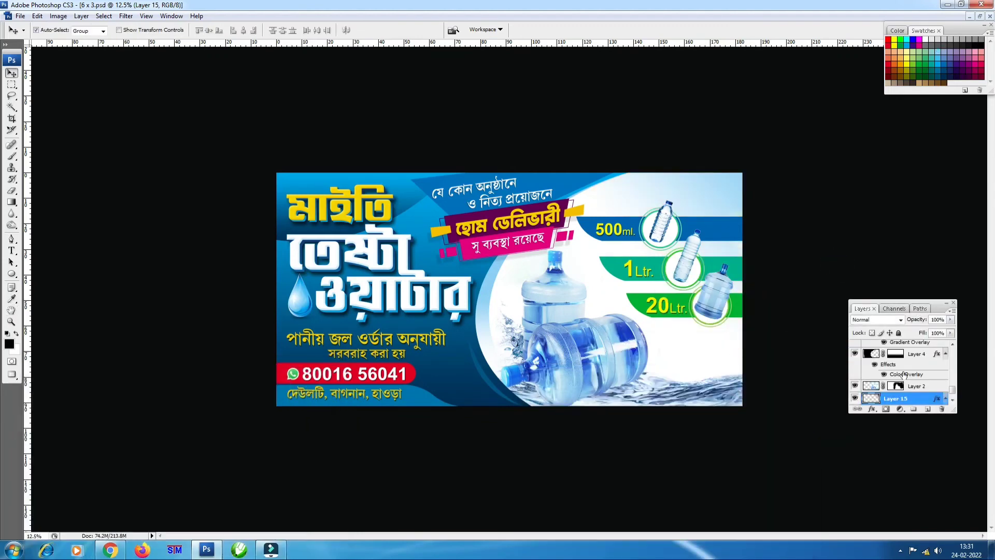
- Enlarge the gradient to about 120% and stretch it further left
left_click(896, 385)
key("b")
key("bracketright")
key("bracketright")
key("bracketright")
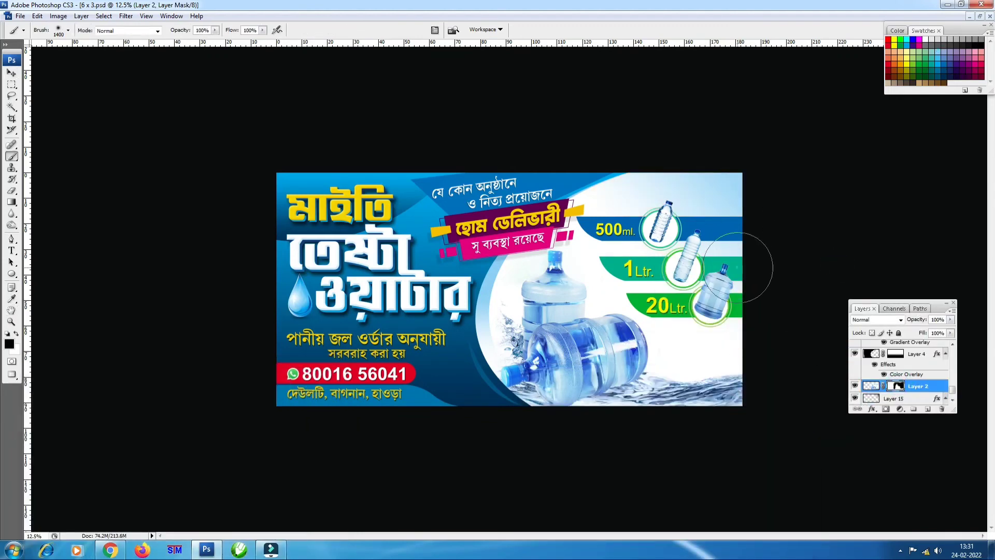
left_click(881, 399)
key("ctrl+t")
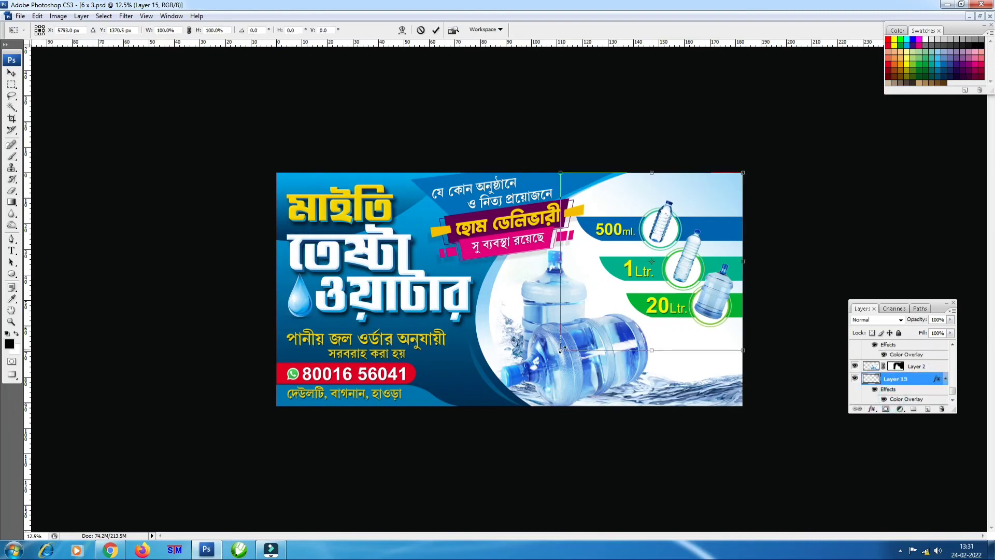
left_click_drag(557, 355, 513, 384)
left_click_drag(519, 282, 491, 275)
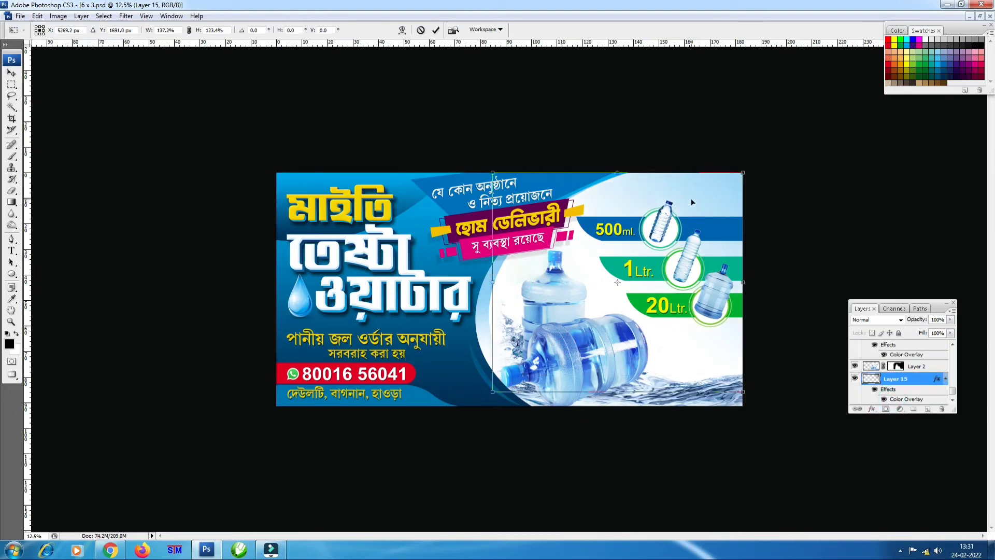
key("Return")
- Retype the copied 500ml label in Regular as the dotted line '......................------------------------------------'
key("ctrl+minus")
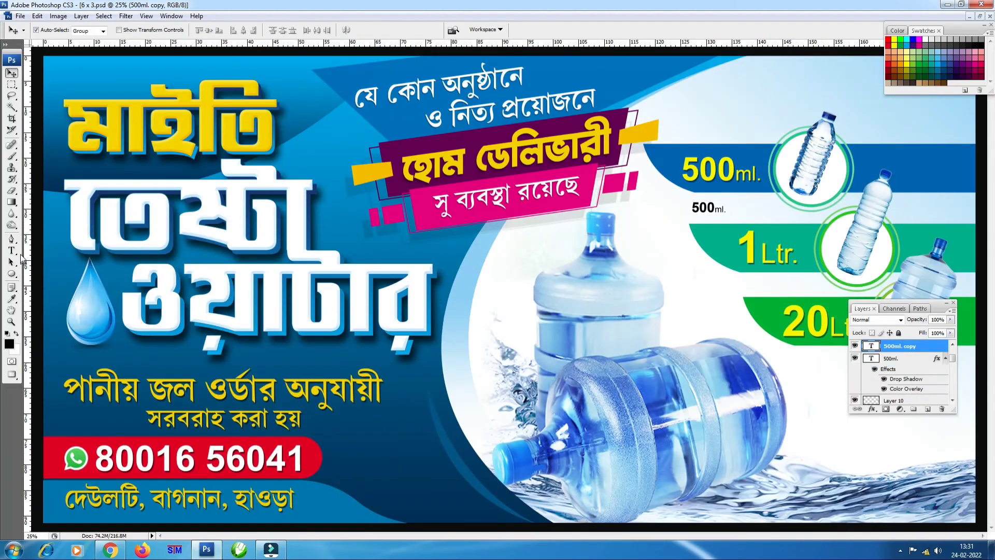
left_click(134, 29)
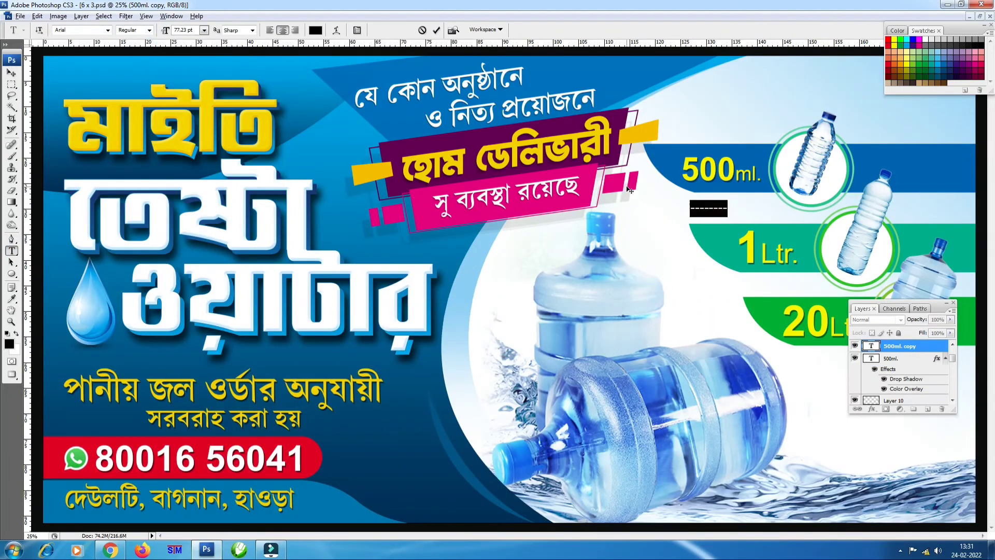
type("......................")
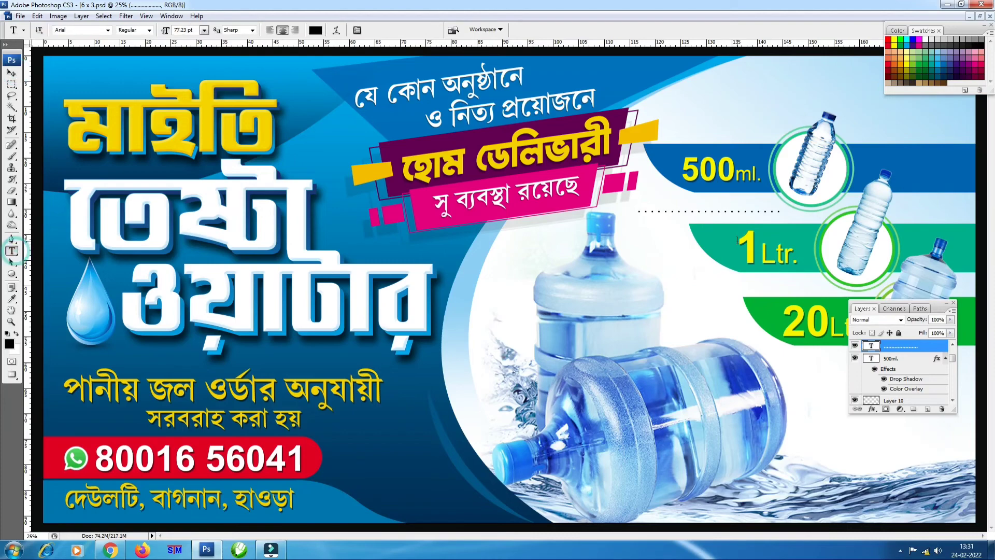
type("------------------------------------")
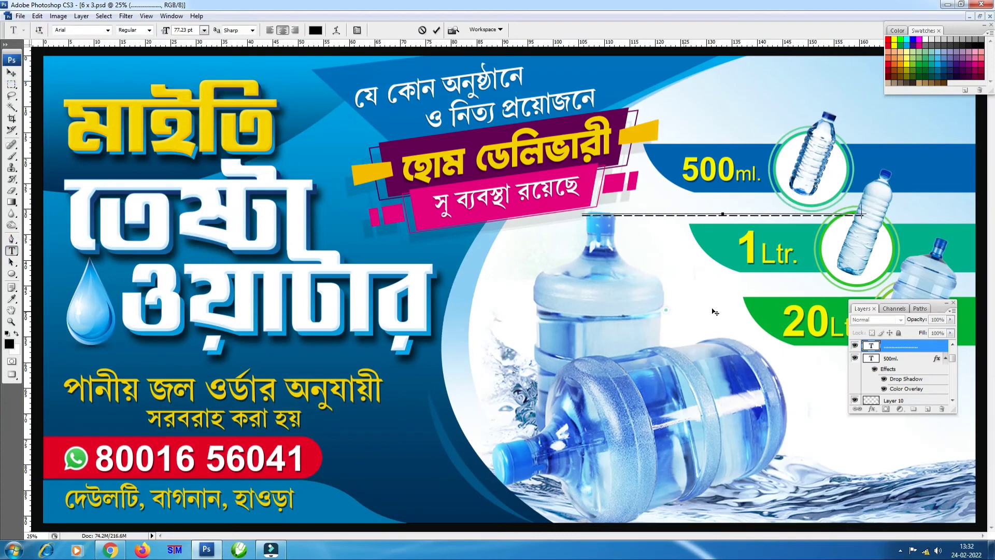
key("ctrl+minus")
left_click(12, 73)
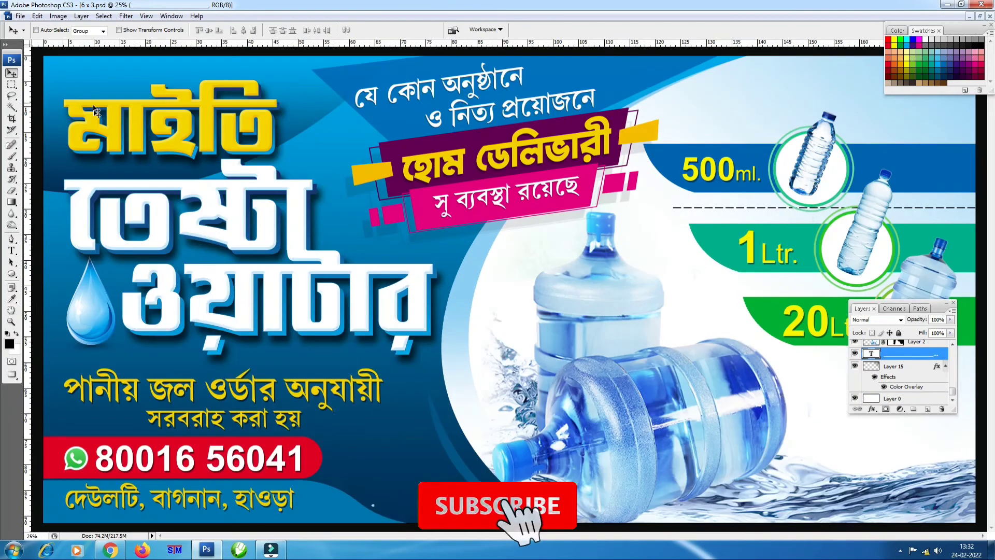
key("ctrl+plus")
- Set light-blue Color Overlays on the dotted line and the next divider line
left_click(872, 409)
left_click(232, 400)
left_click(729, 329)
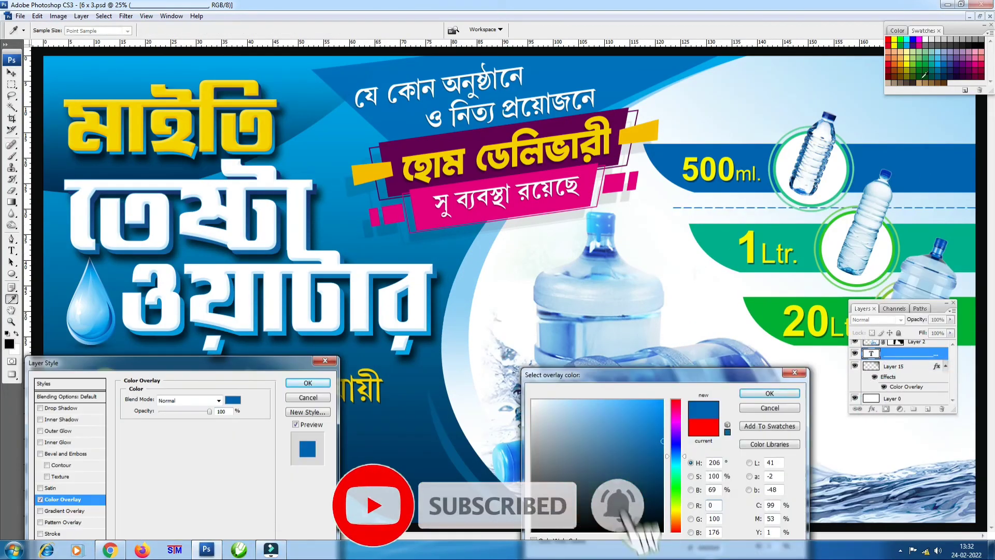
key("Return")
key("Return")
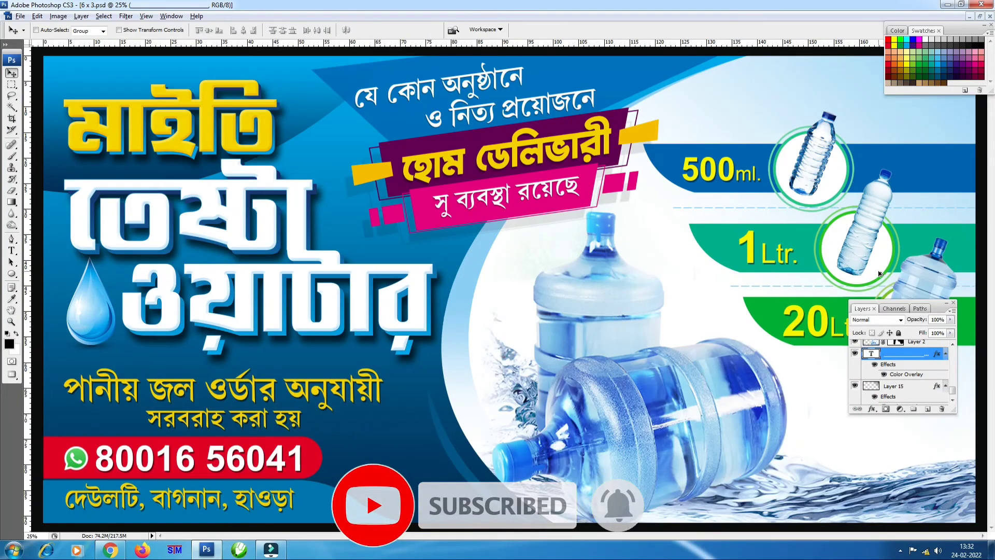
double_click(906, 373)
left_click(233, 400)
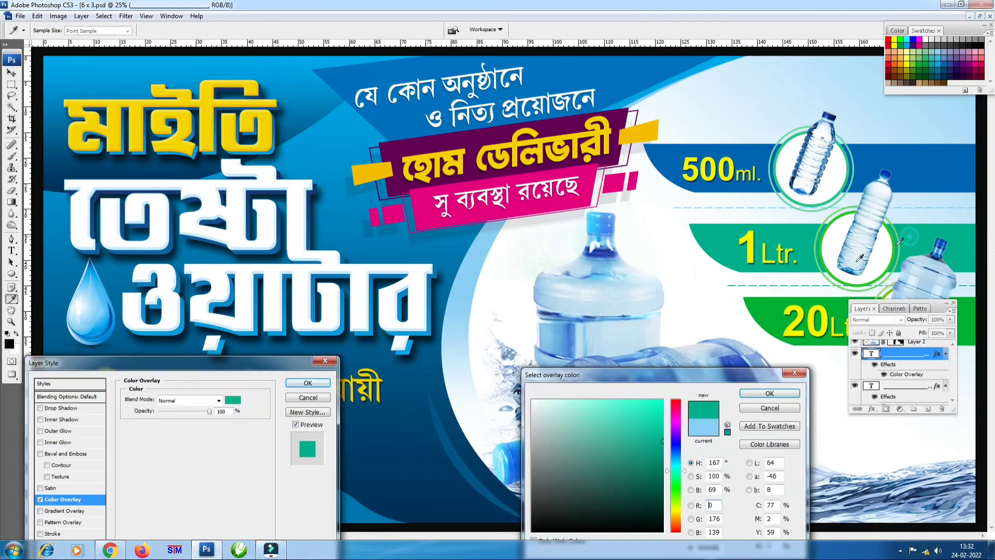
key("Return")
key("Return")
- Give another divider a light-blue Color Overlay, then preview the banner without panels
left_click_drag(902, 303, 406, 261)
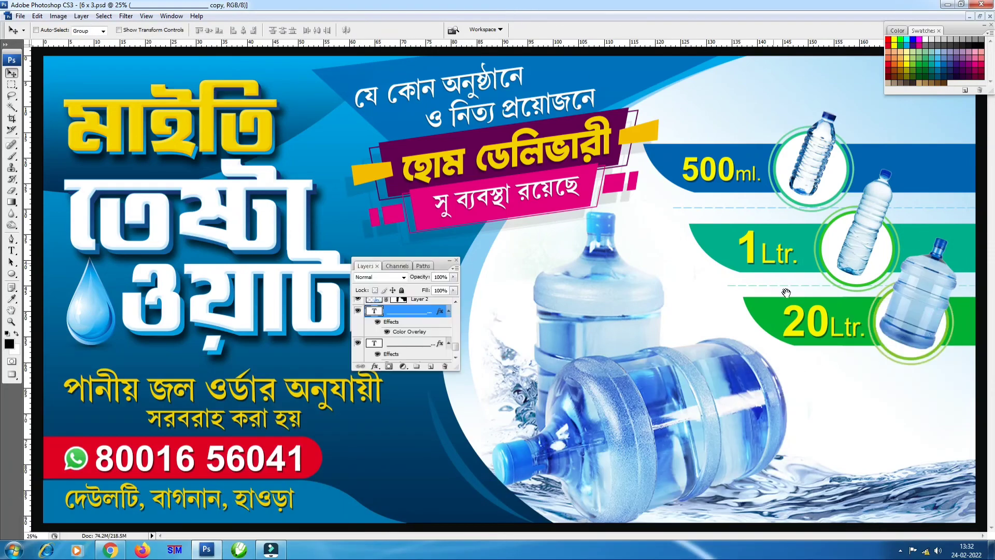
key("v")
key("ctrl+minus")
key("ctrl+plus")
right_click(391, 354)
left_click(415, 436)
left_click(233, 399)
left_click(584, 414)
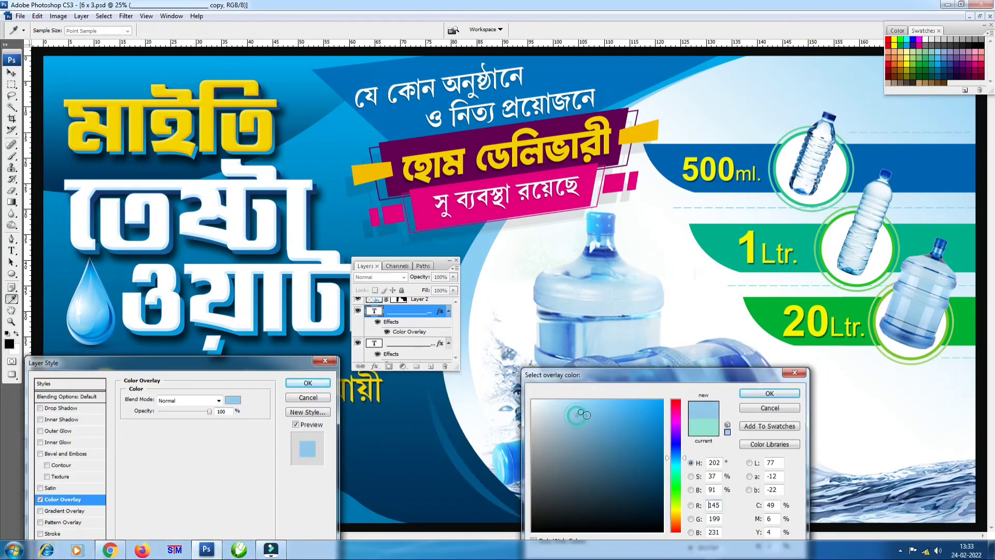
key("Return")
key("Return")
key("v")
key("ctrl+minus")
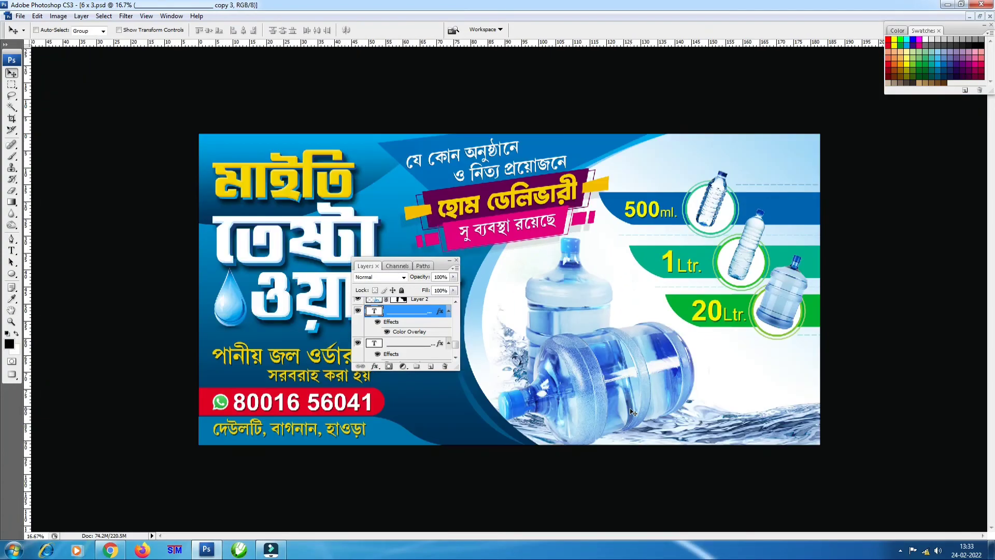
key("Tab")
- Drag the water-splash PNG into 6x3.psd and position it over the gallon jugs
key("ctrl+o")
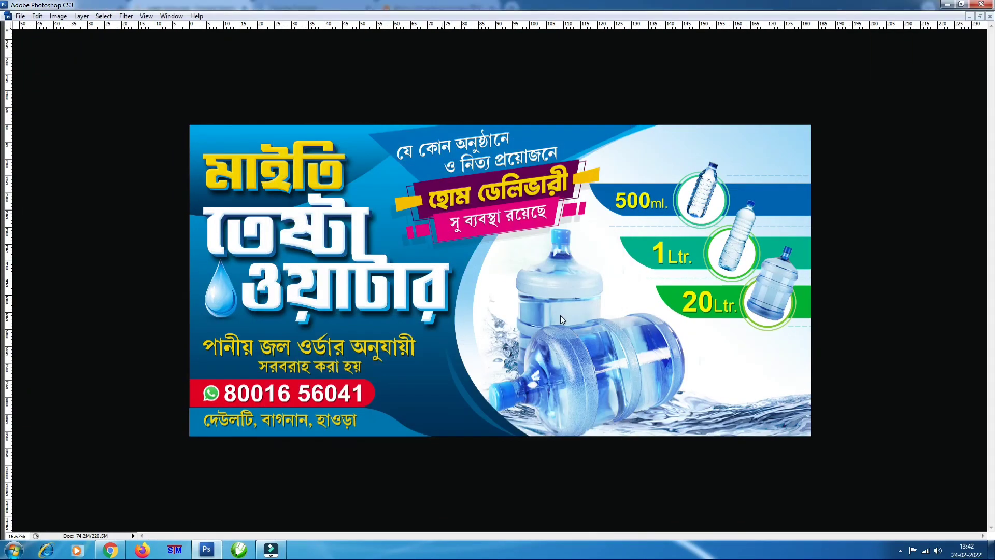
left_click(980, 16)
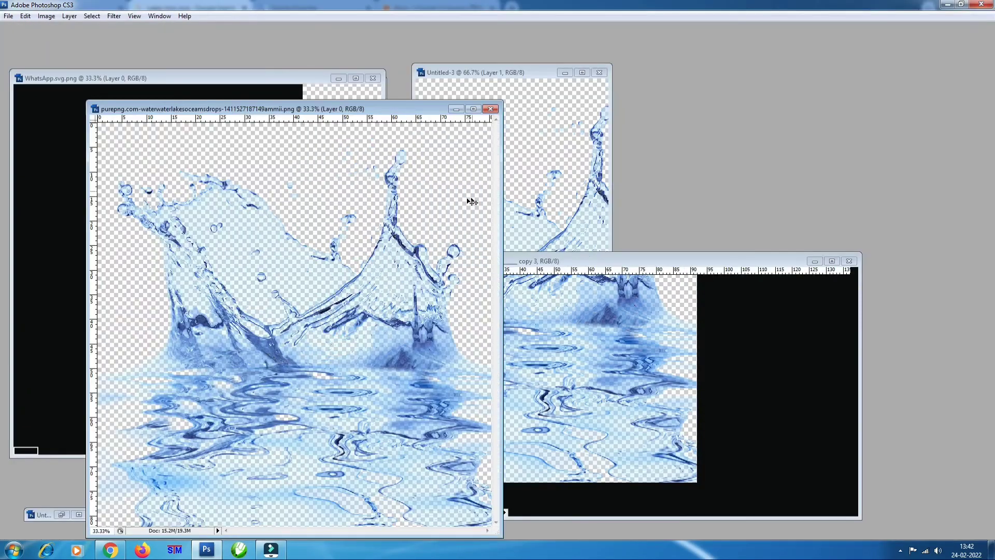
left_click(832, 261)
mouse_move(633, 279)
left_mouse_down()
mouse_move(657, 295)
mouse_move(634, 304)
left_mouse_up()
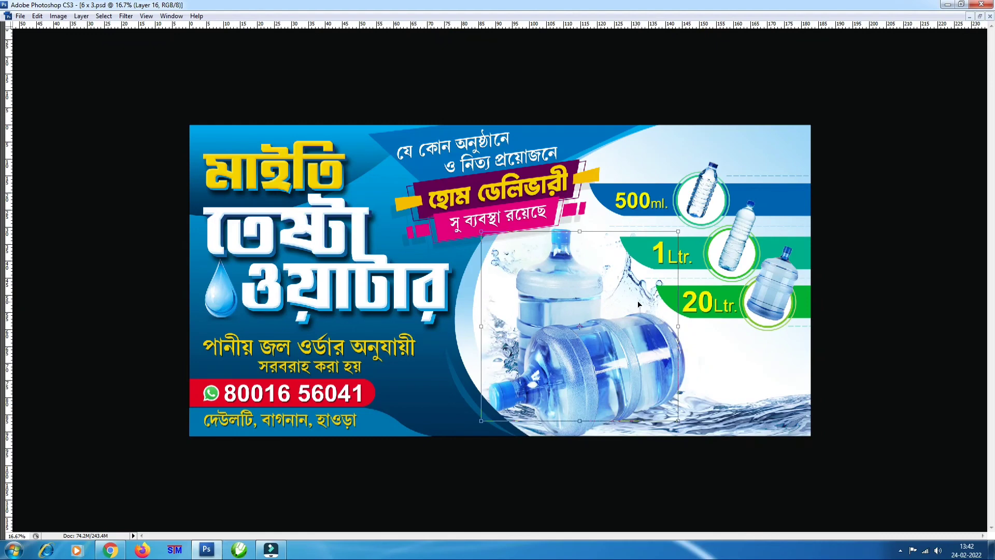
key("Return")
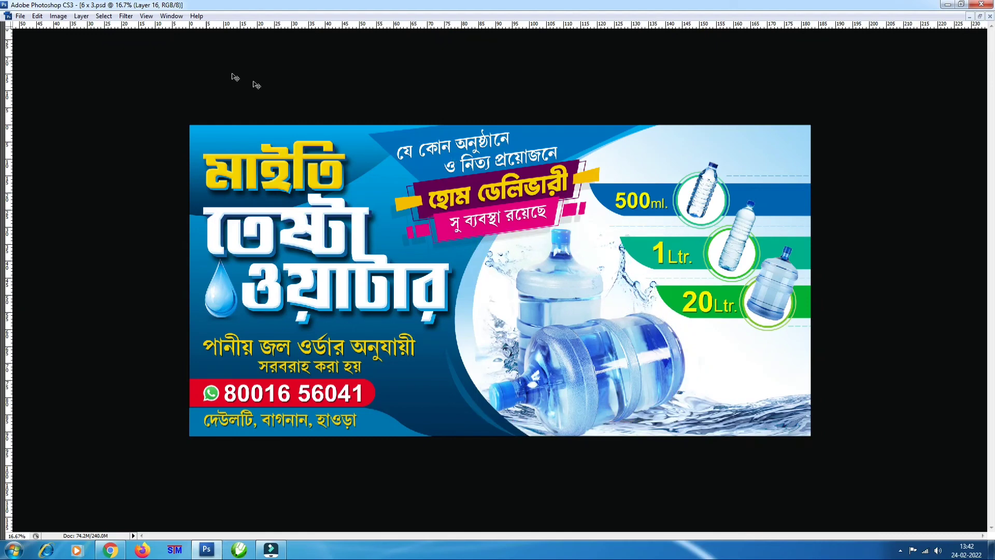
key("Tab")
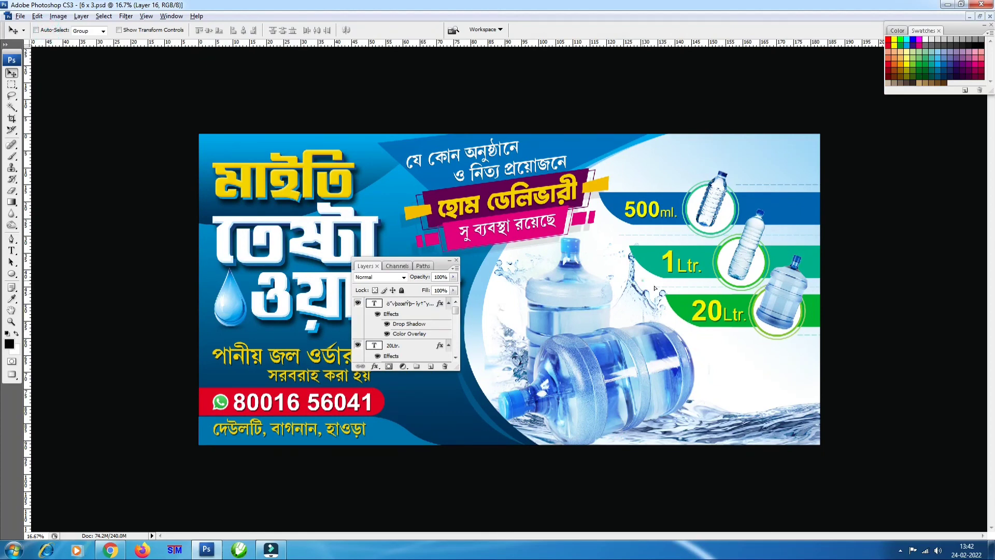
- Move the splash to the lower-right corner and add a rotated, shifted copy
left_click_drag(655, 288, 812, 379)
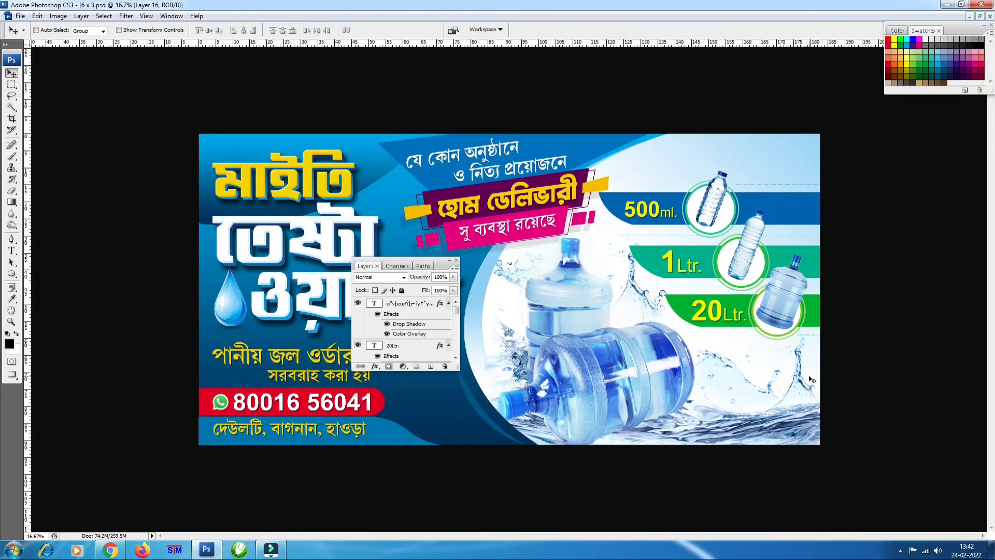
key("ctrl+j")
key("ctrl+t")
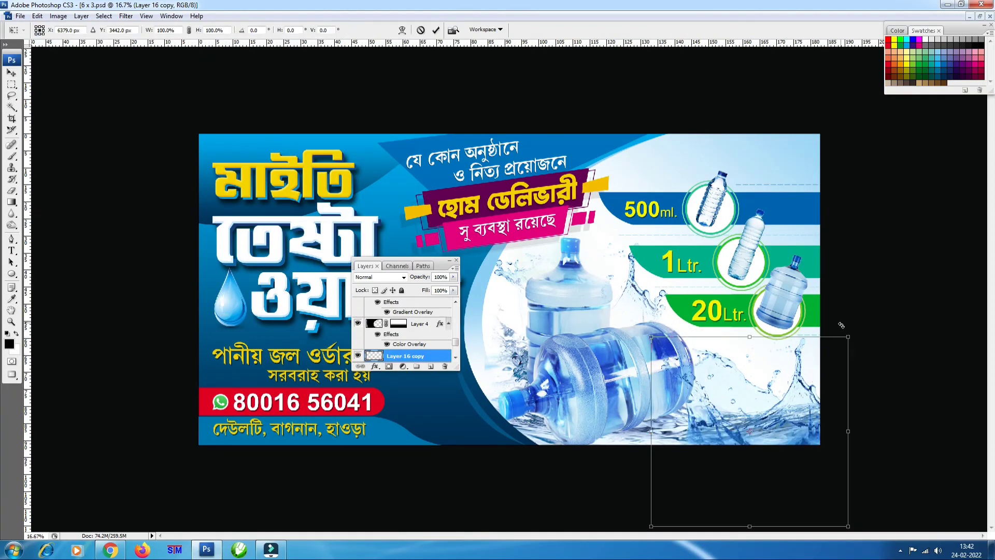
left_click_drag(893, 331, 880, 286)
left_click_drag(803, 415, 837, 439)
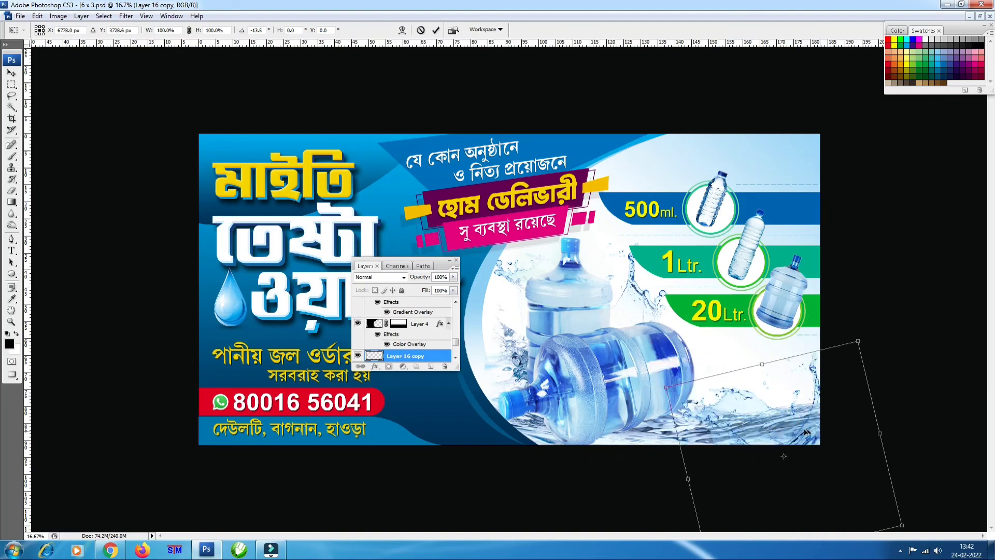
key("Return")
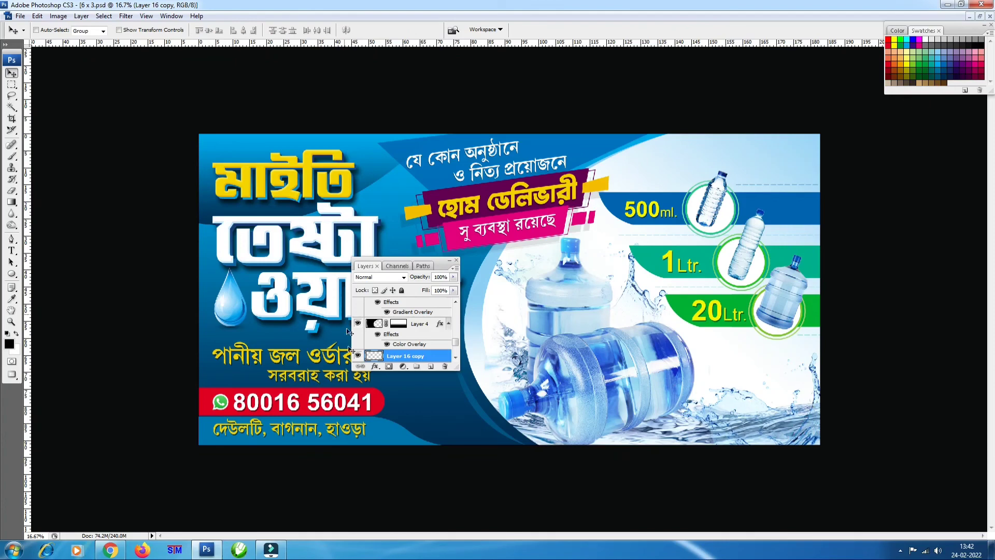
left_click(357, 355)
left_click(357, 355)
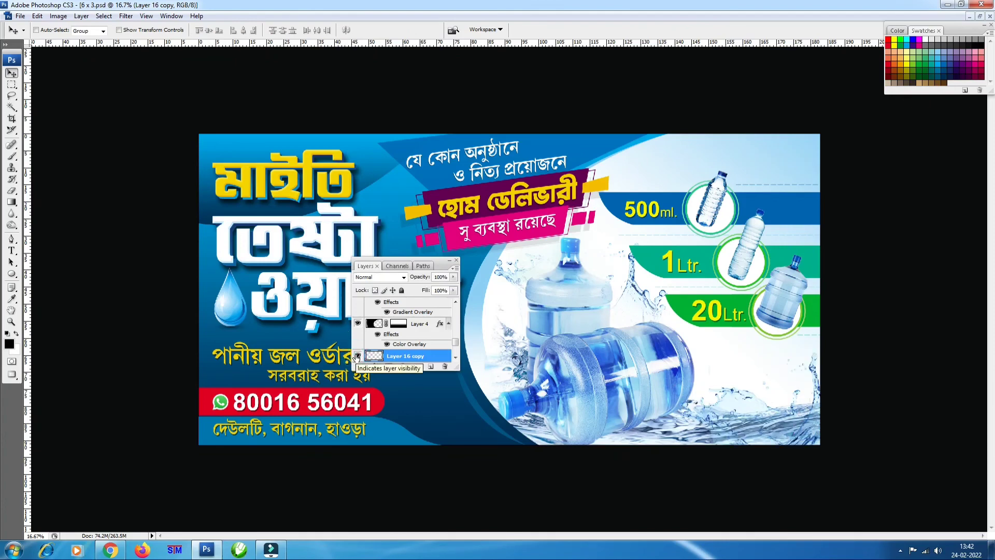
- Duplicate the splash again and nudge the newest copy upward
key("ctrl+j")
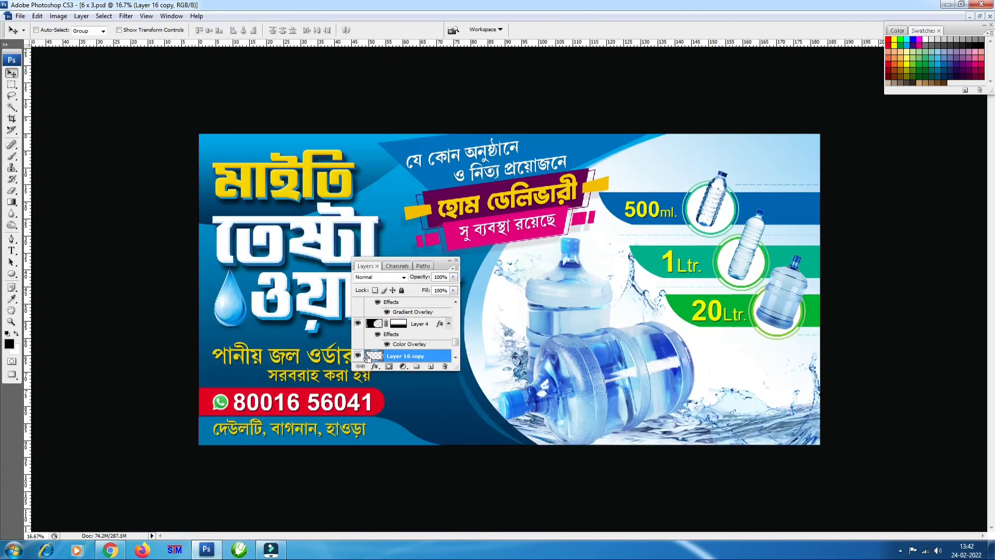
key("shift+Up")
key("ctrl+minus")
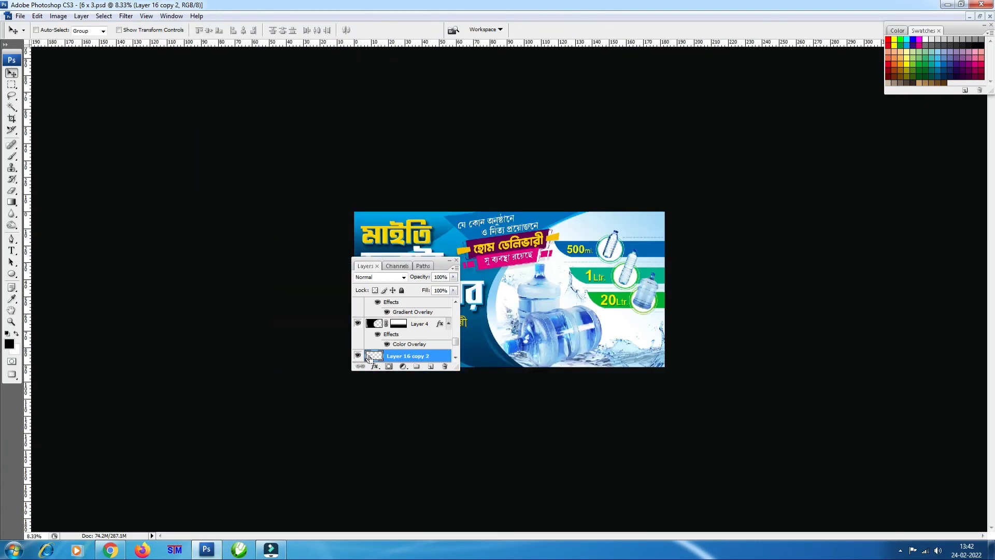
key("ctrl+plus")
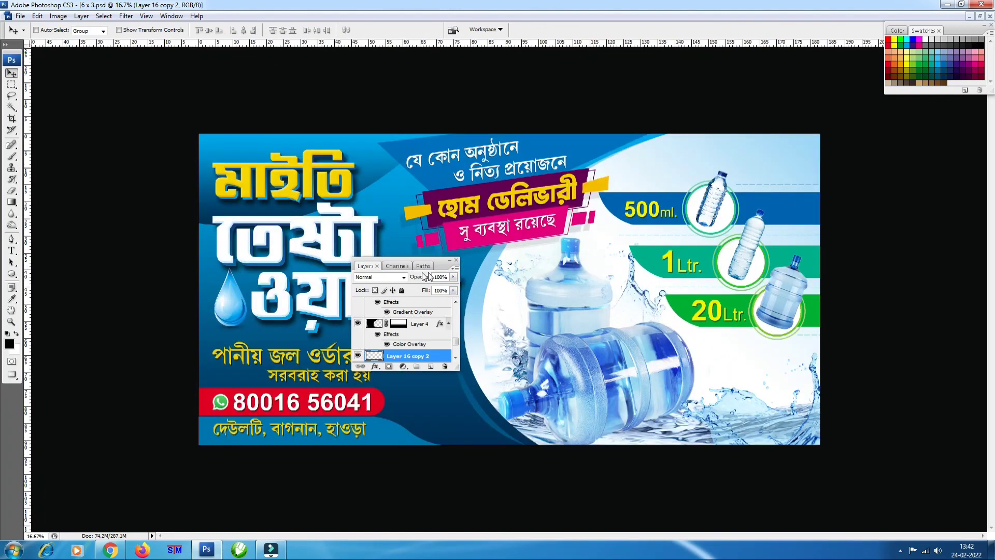
left_click_drag(438, 269, 920, 297)
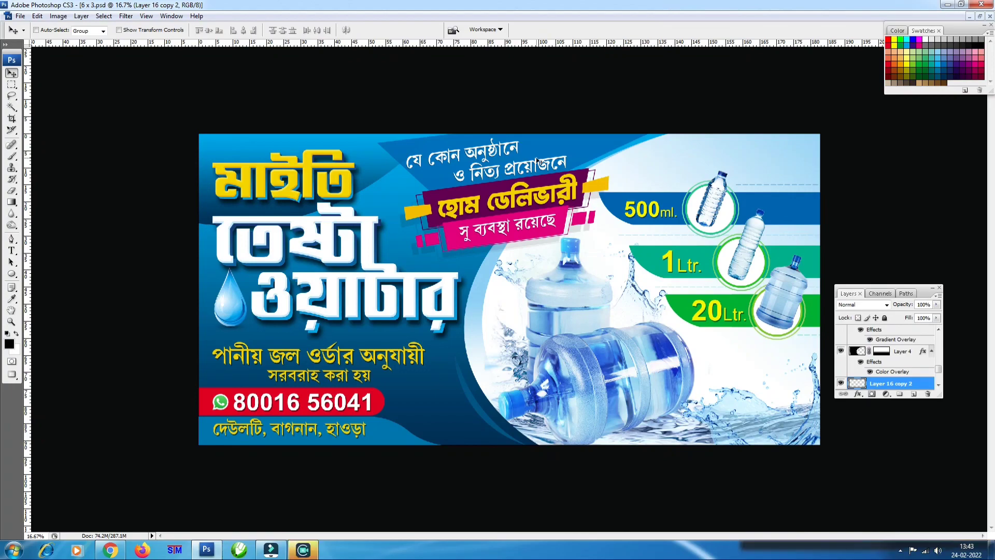
- Hide the toolbox and panels, then zoom in and out to review the banner
key("Tab")
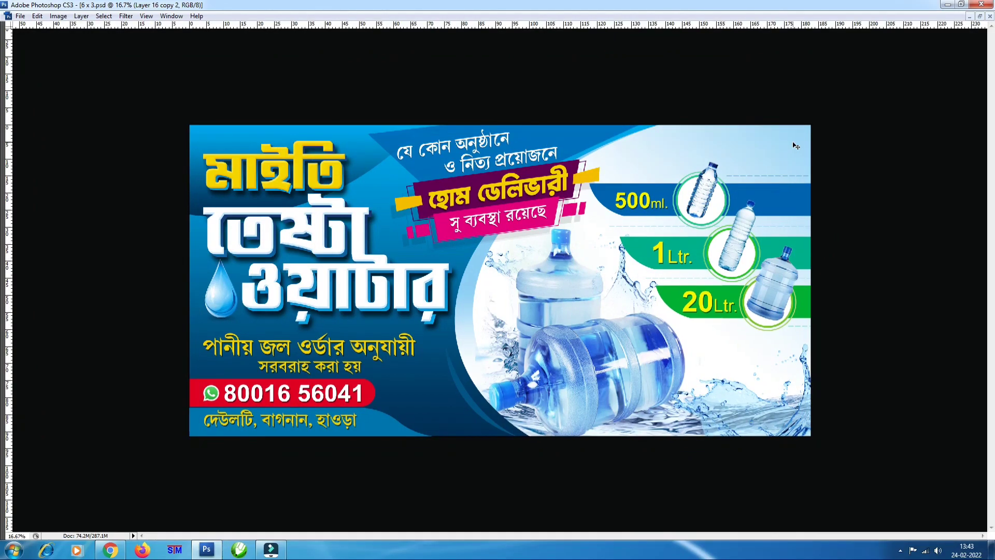
key("ctrl+plus")
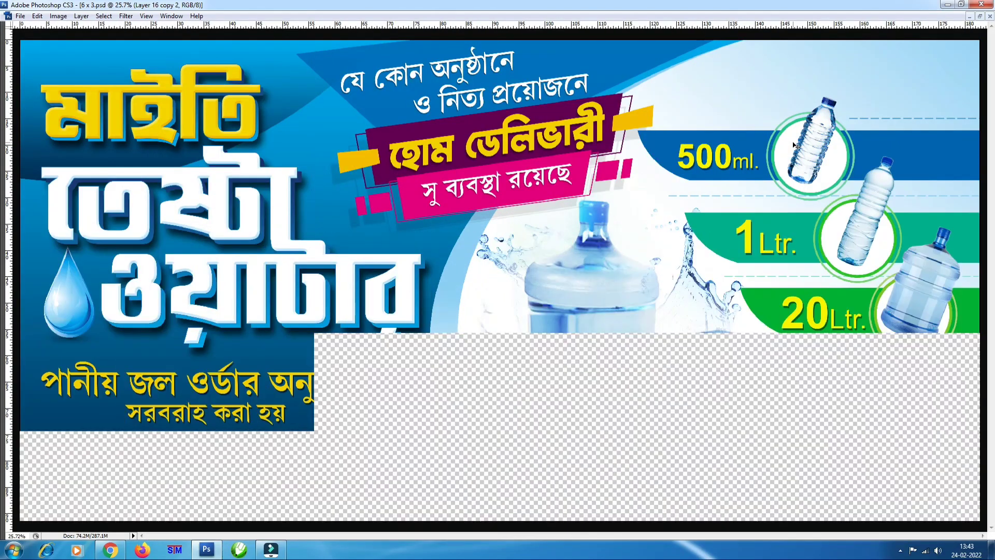
key("ctrl+minus")
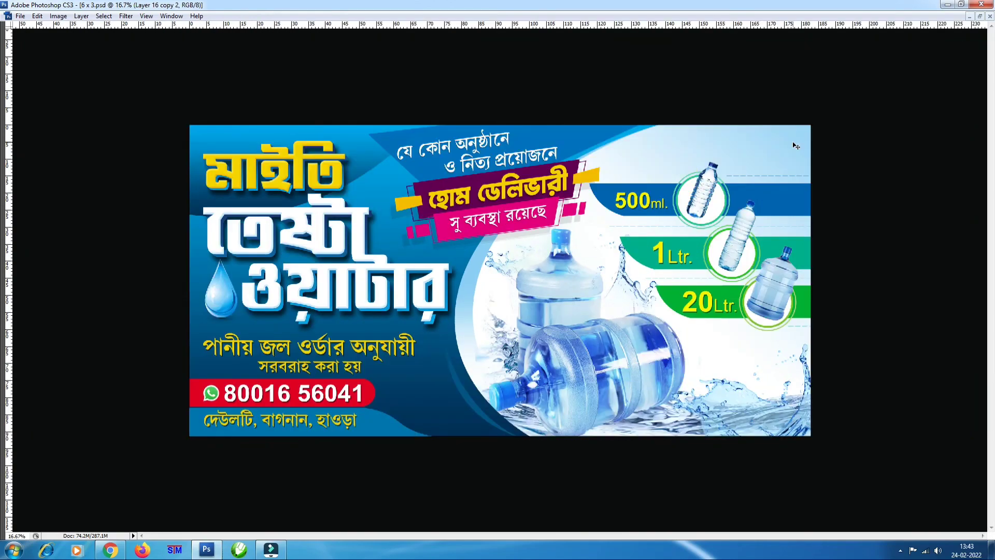